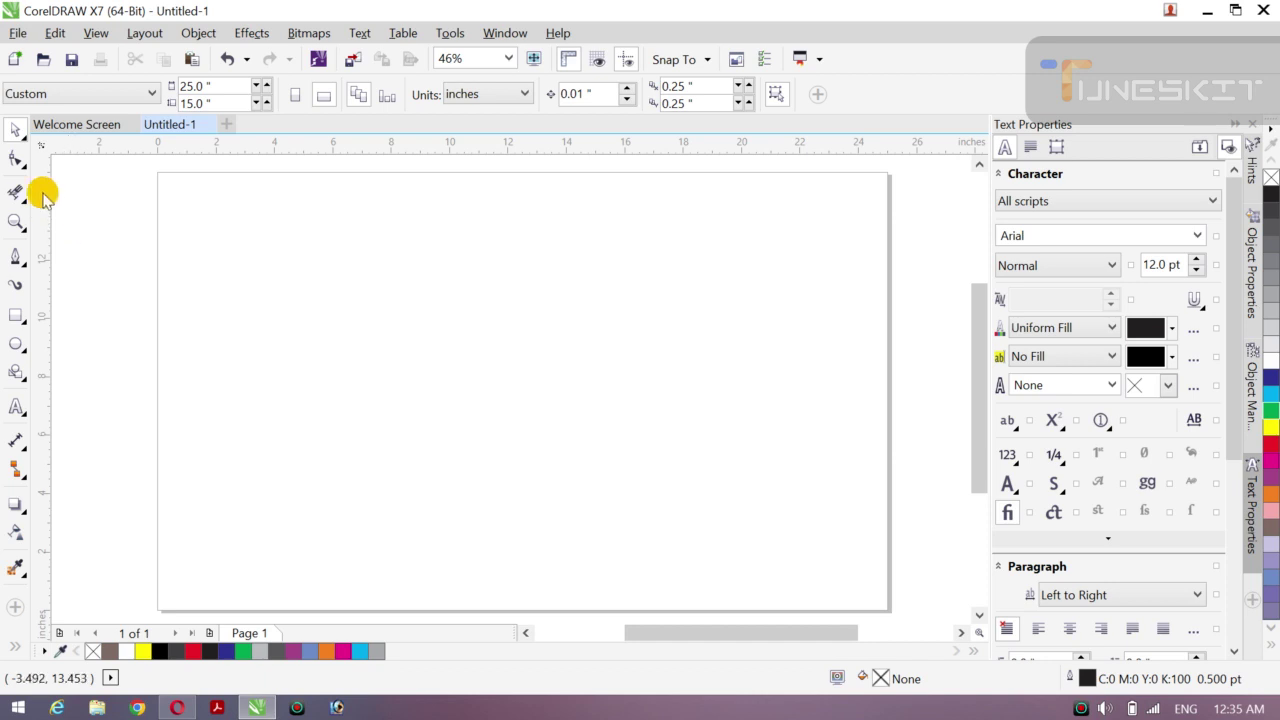
left_click(30, 140)
left_click(24, 143)
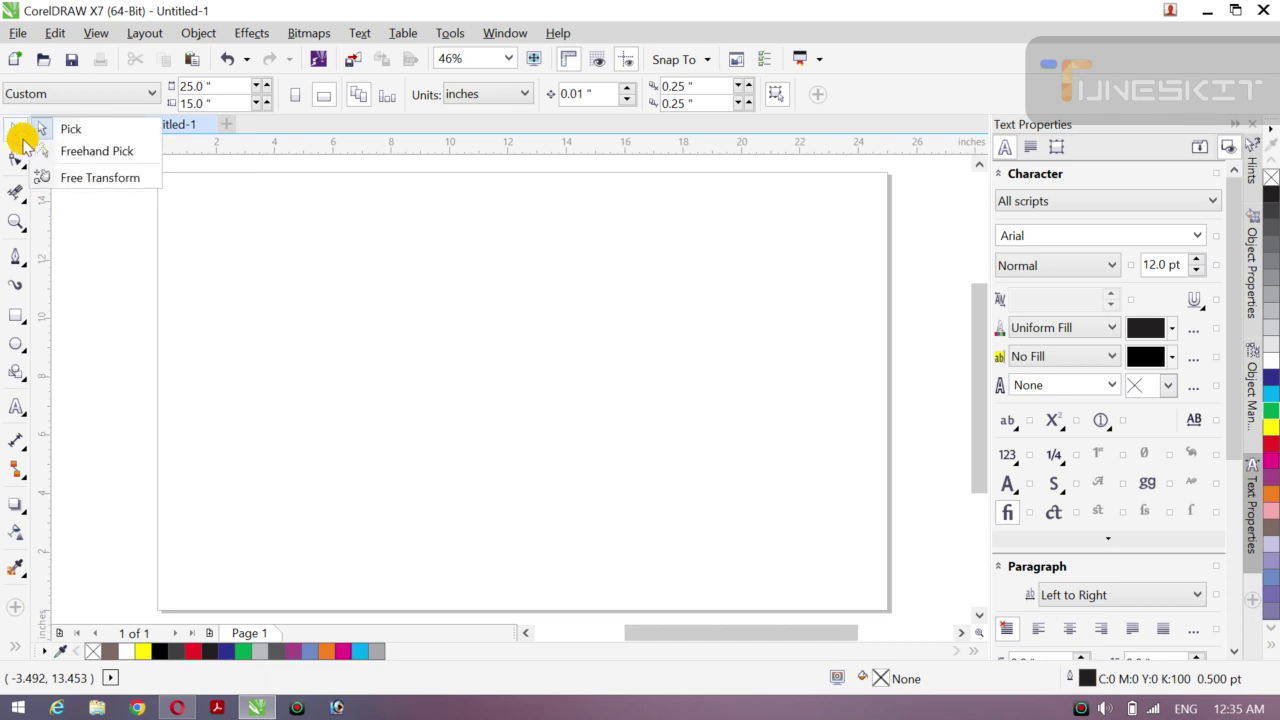
left_click(54, 127)
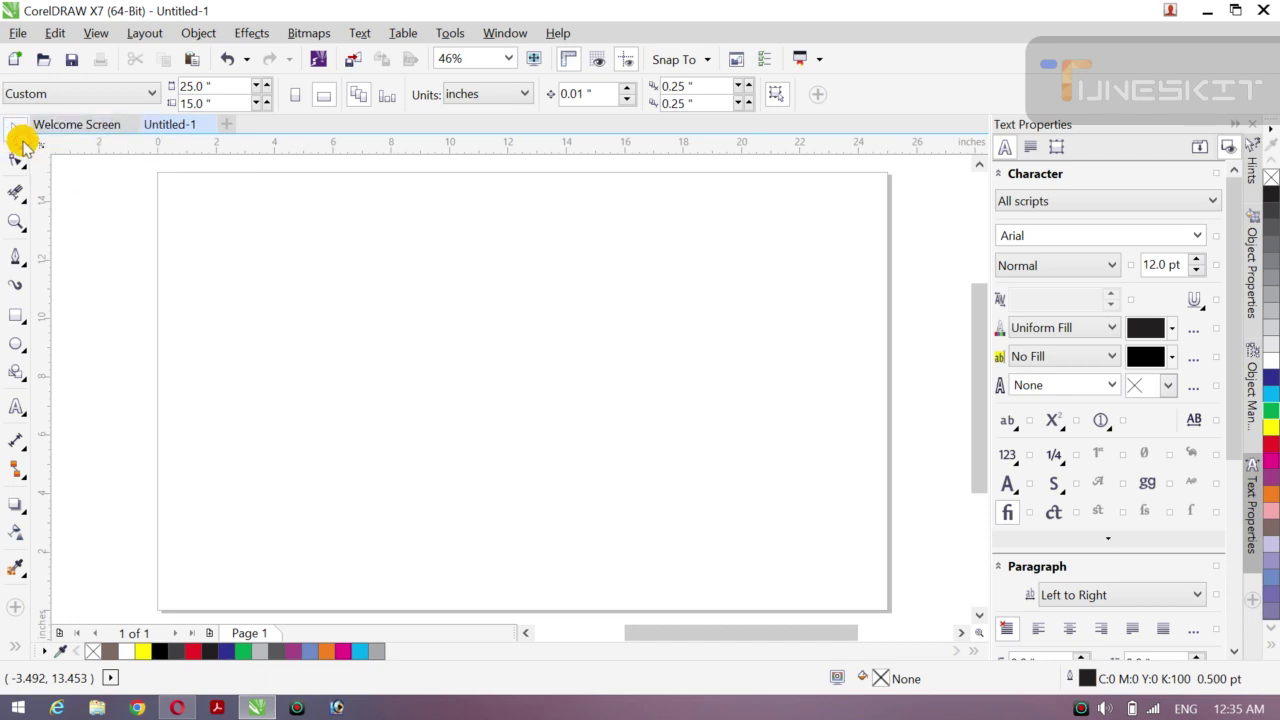
left_click(27, 141)
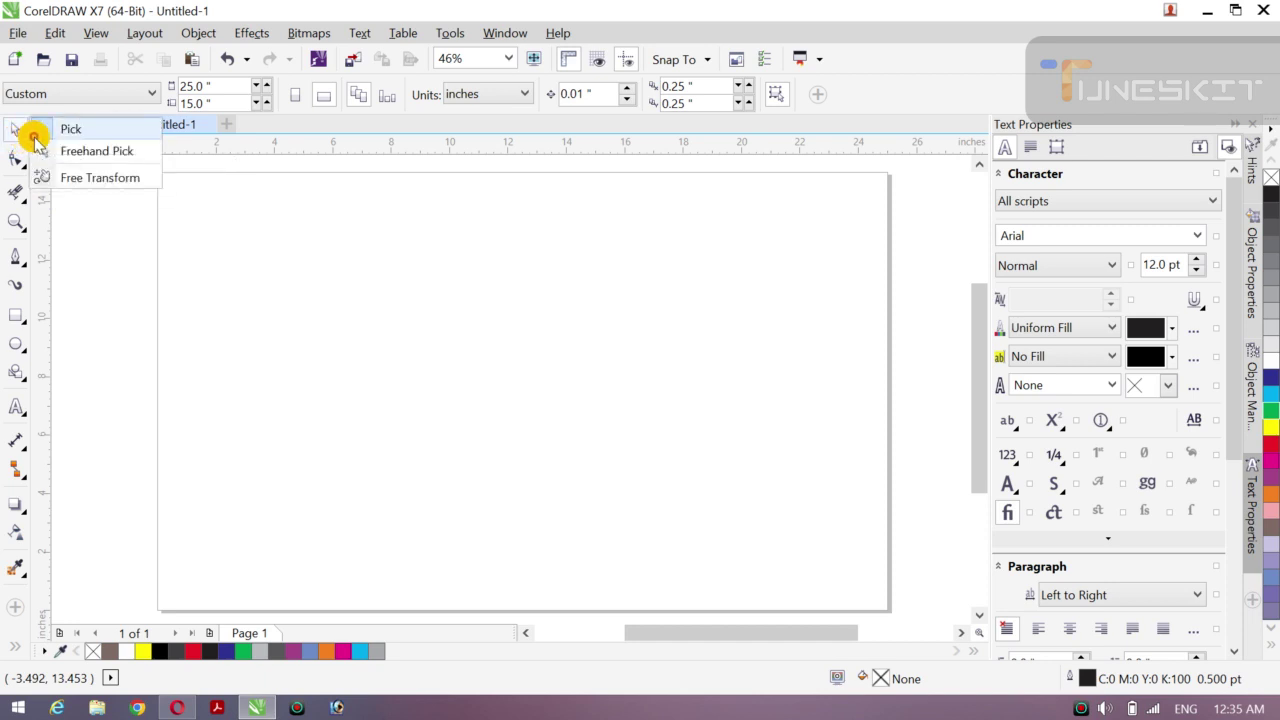
left_click(34, 141)
left_click(24, 141)
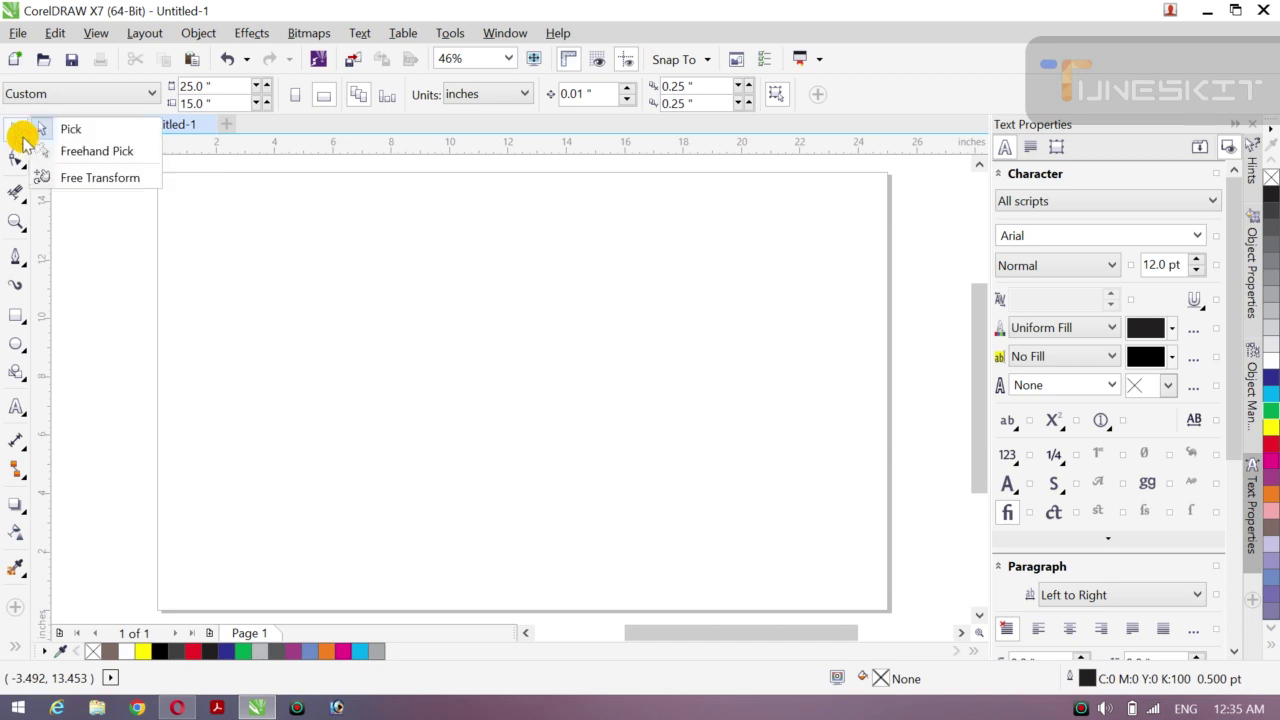
left_click(33, 146)
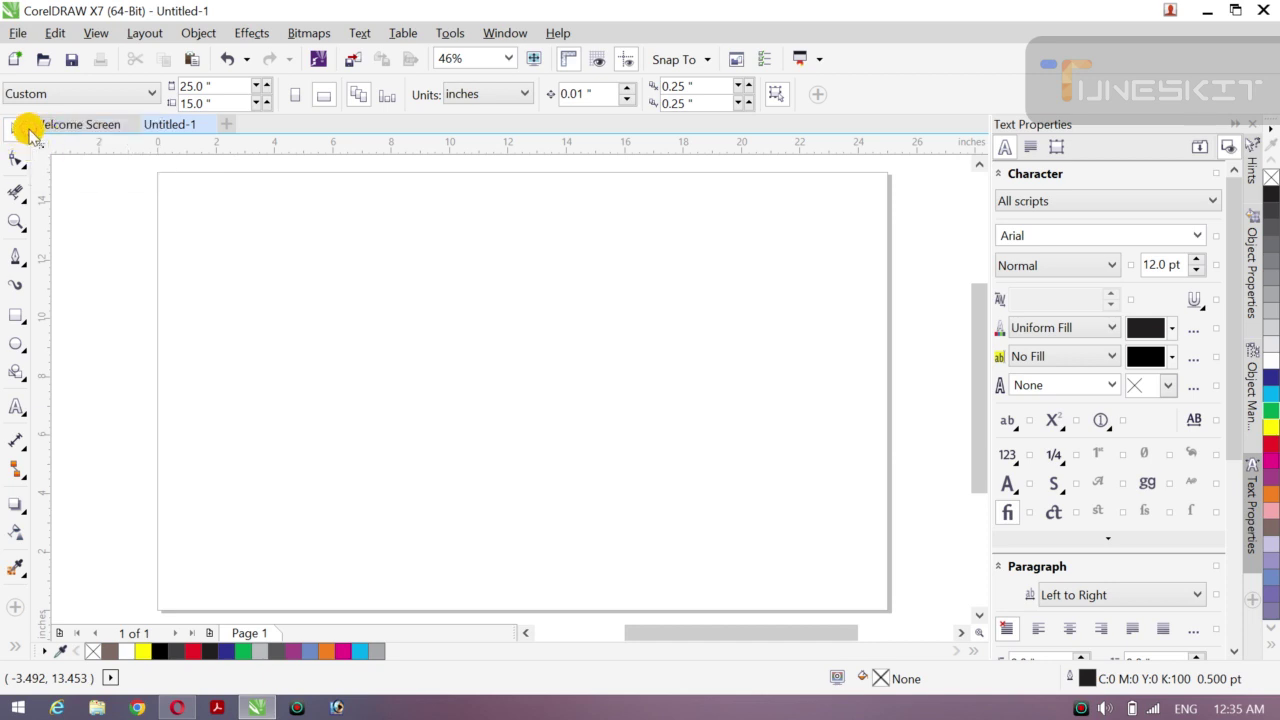
left_click(25, 145)
left_click(72, 141)
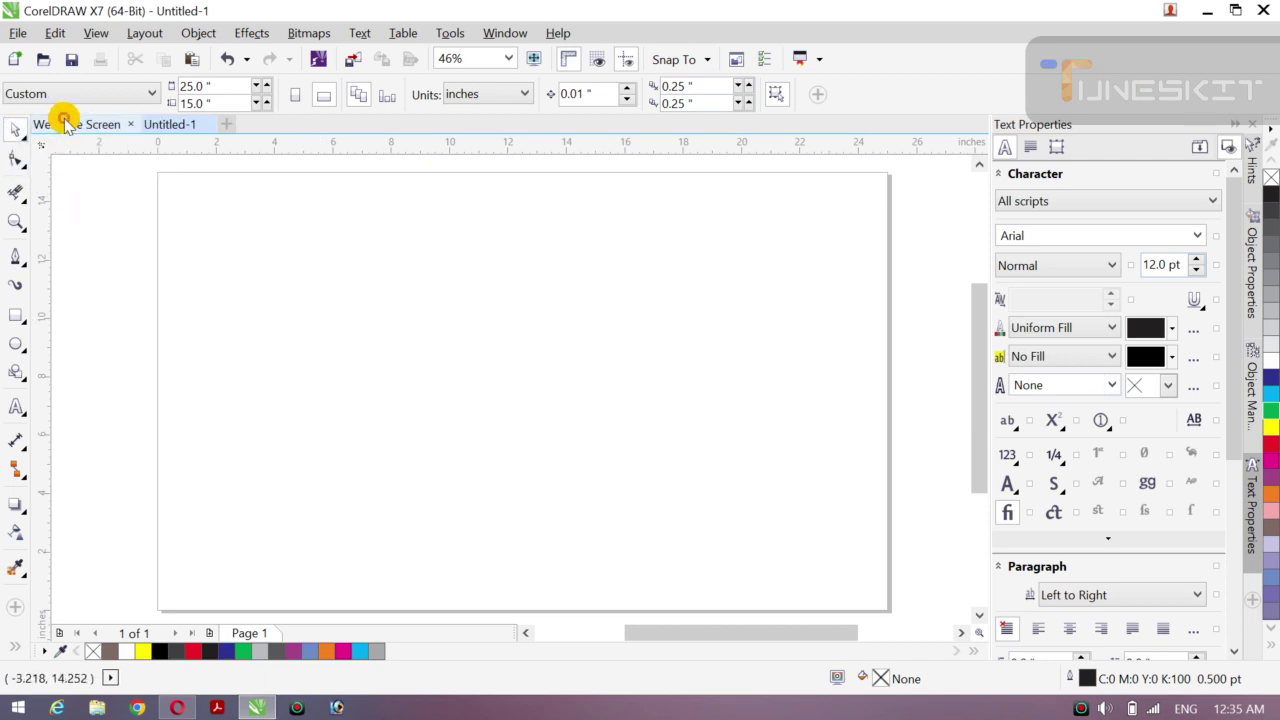
left_click(24, 141)
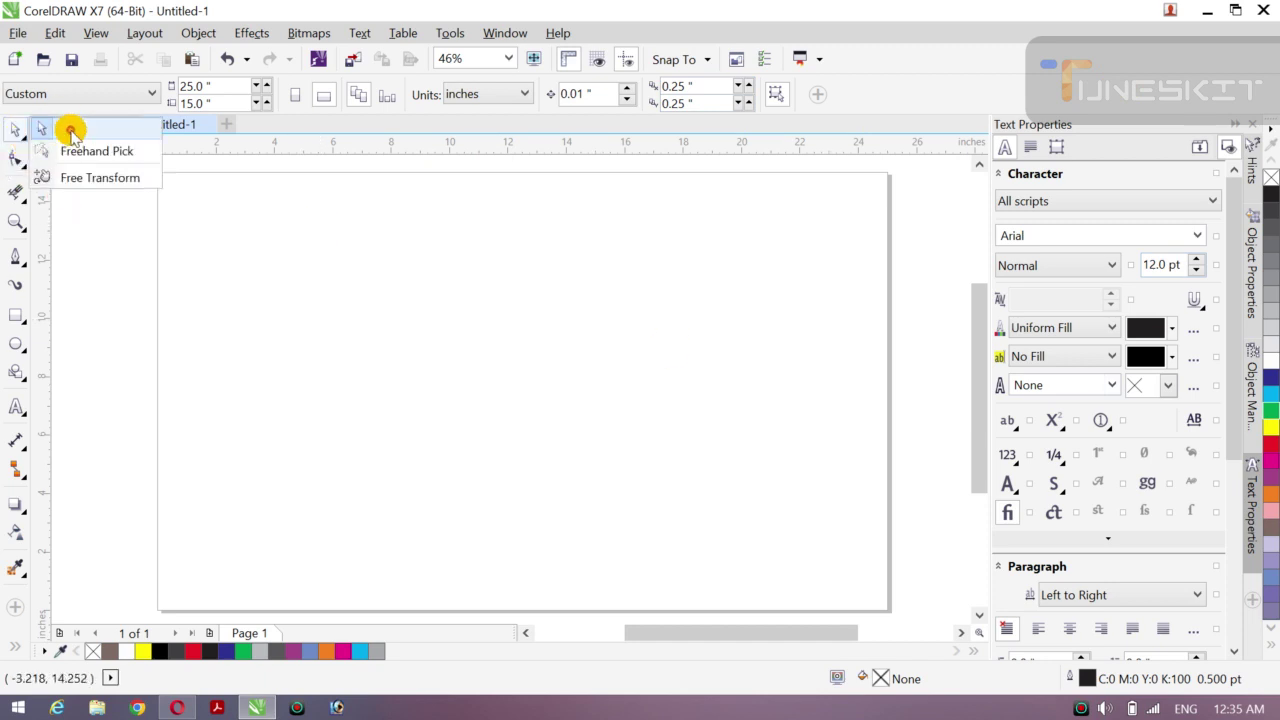
left_click(69, 129)
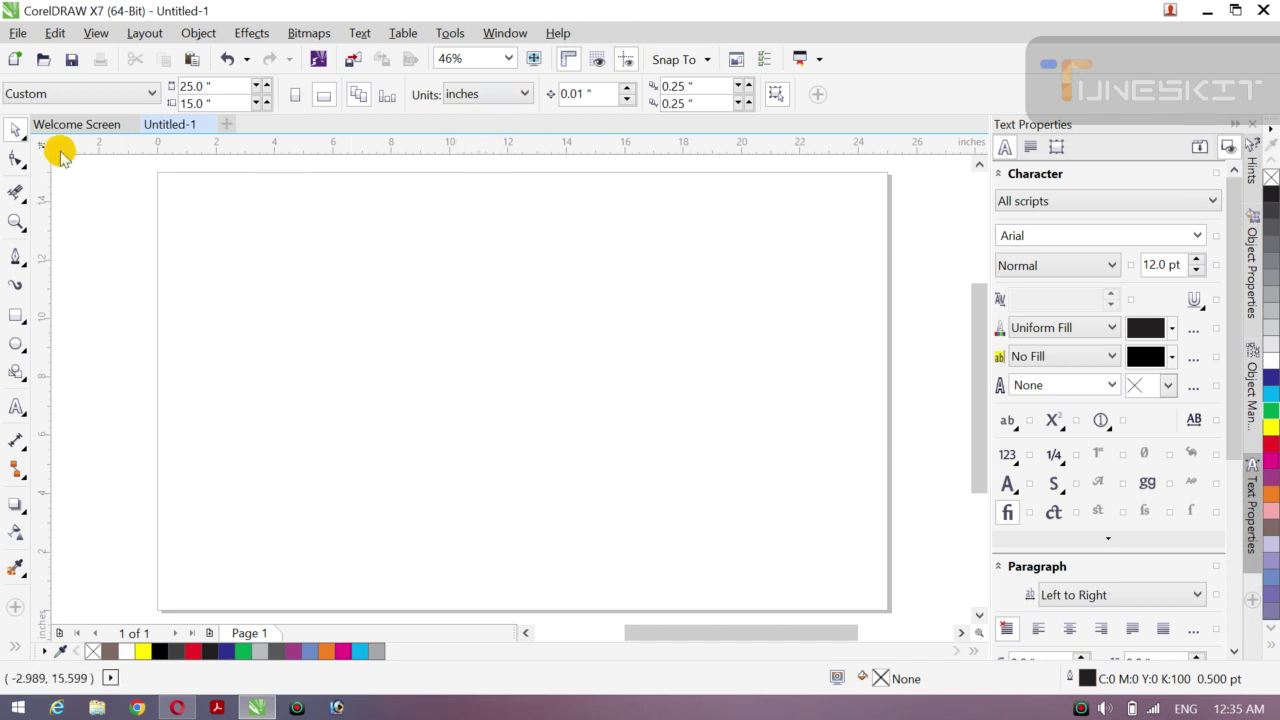
left_click(25, 143)
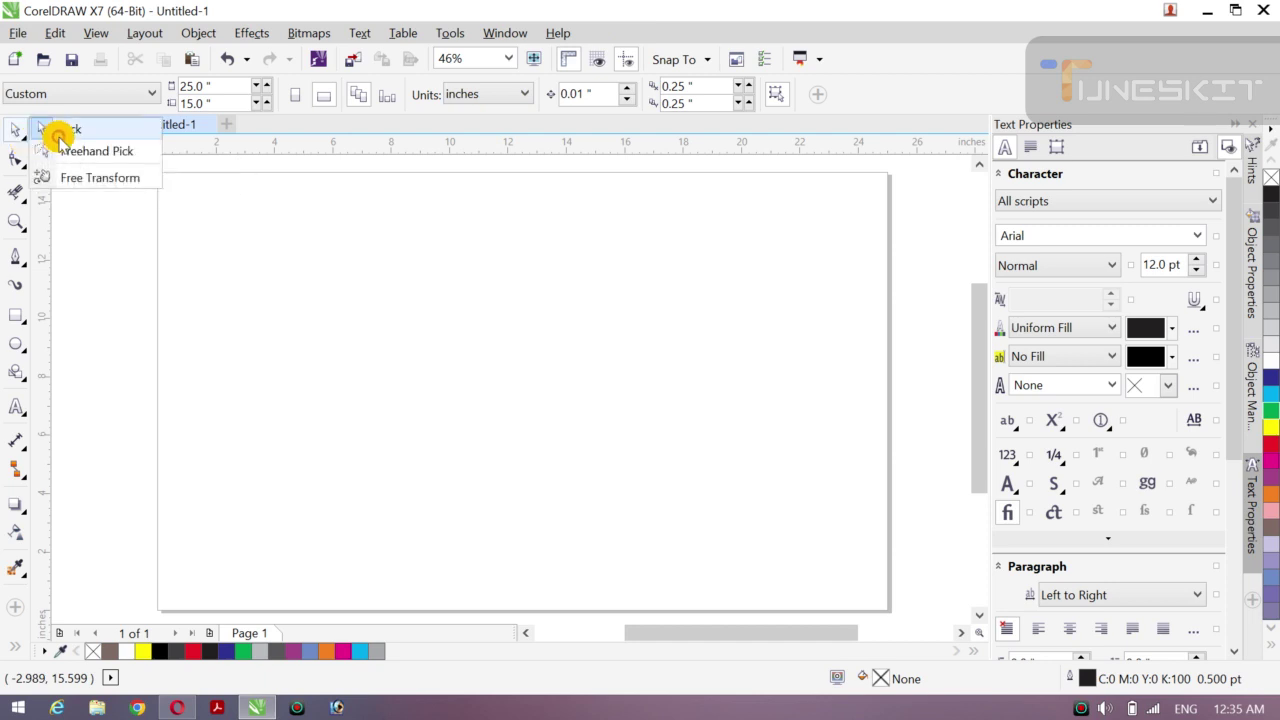
left_click(58, 143)
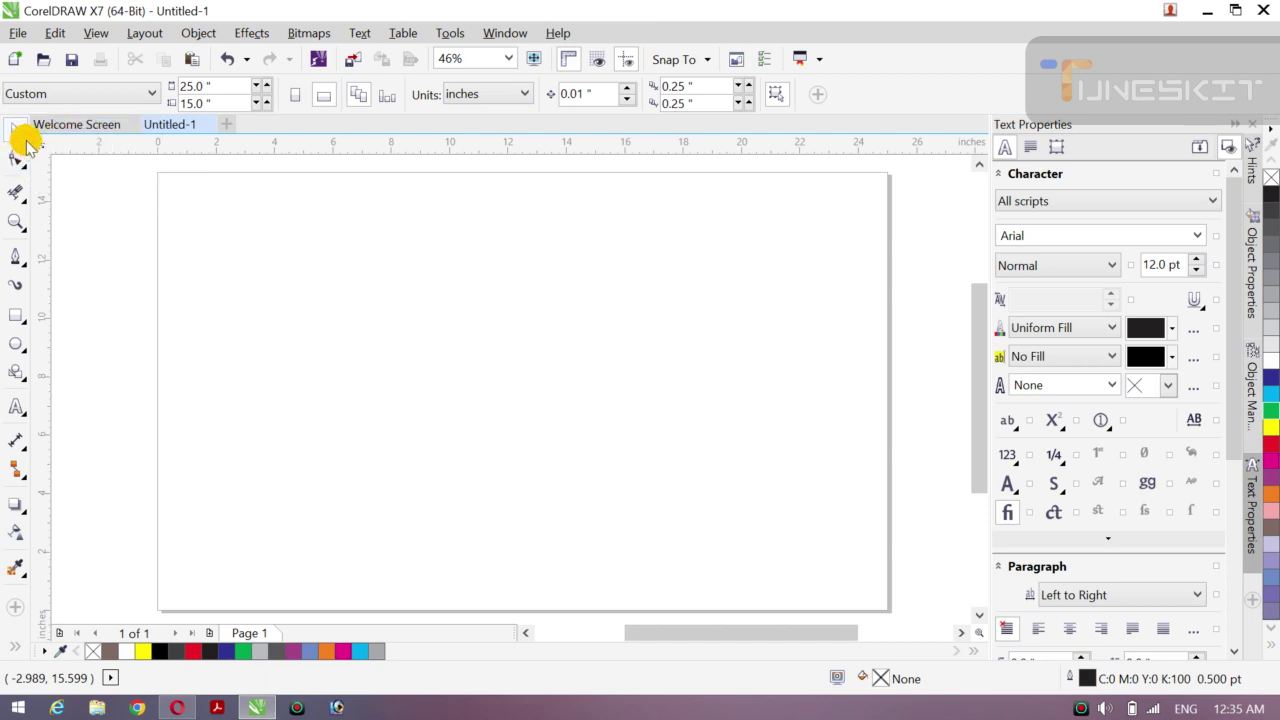
left_click(27, 145)
left_click(40, 137)
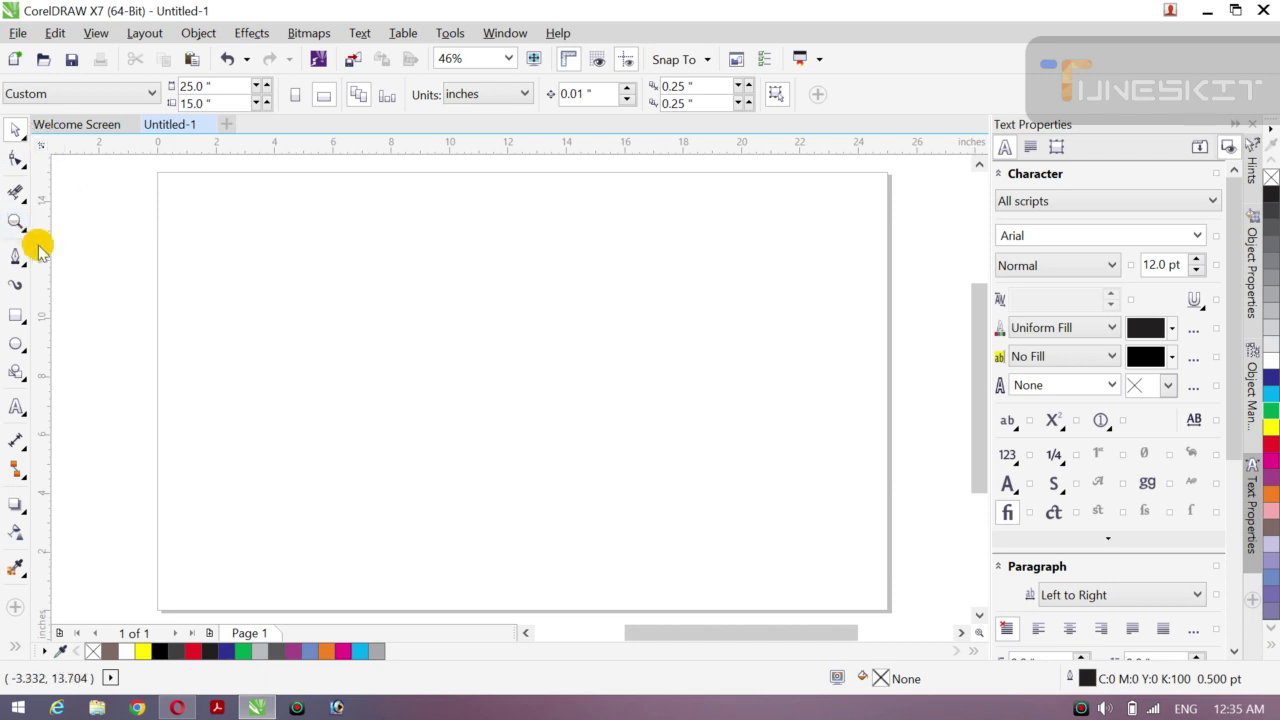
Draw a circle about 4.04 inches in diameter left of the page centre and convert it to an open arc
left_click(26, 351)
left_click(88, 345)
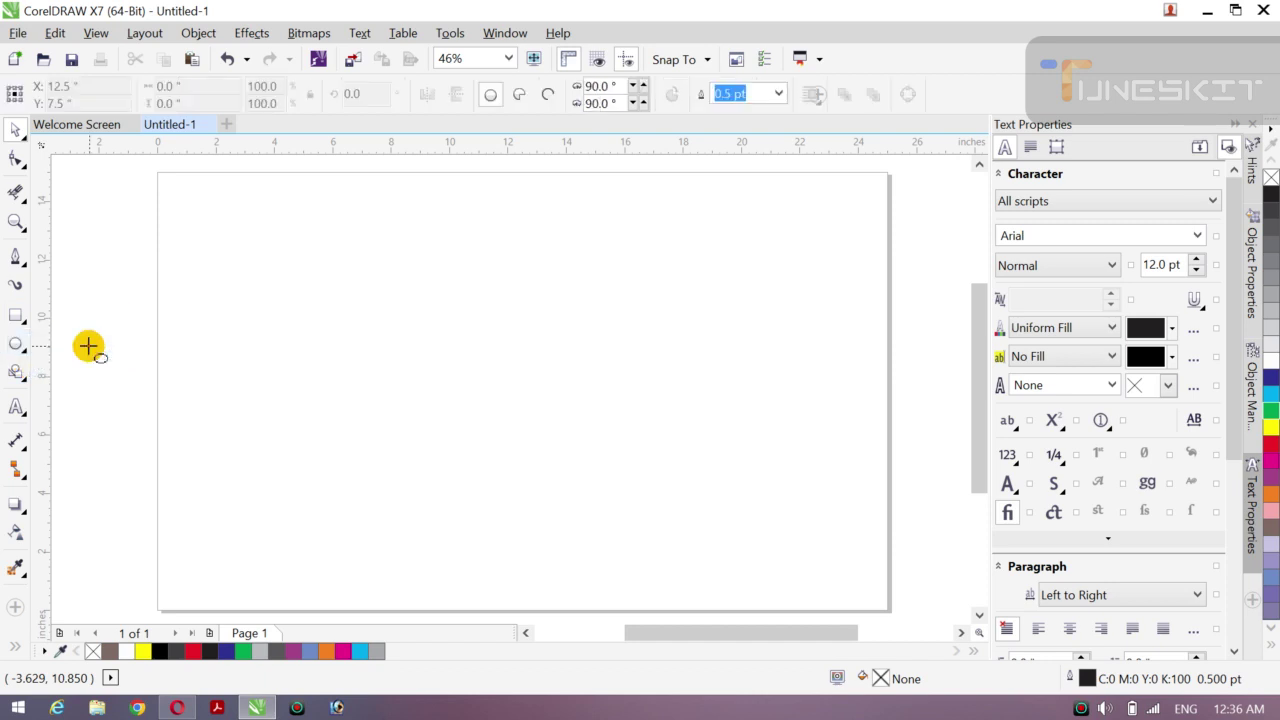
mouse_move(358, 324)
left_mouse_down()
mouse_move(426, 463)
mouse_move(474, 471)
mouse_move(474, 443)
left_mouse_up()
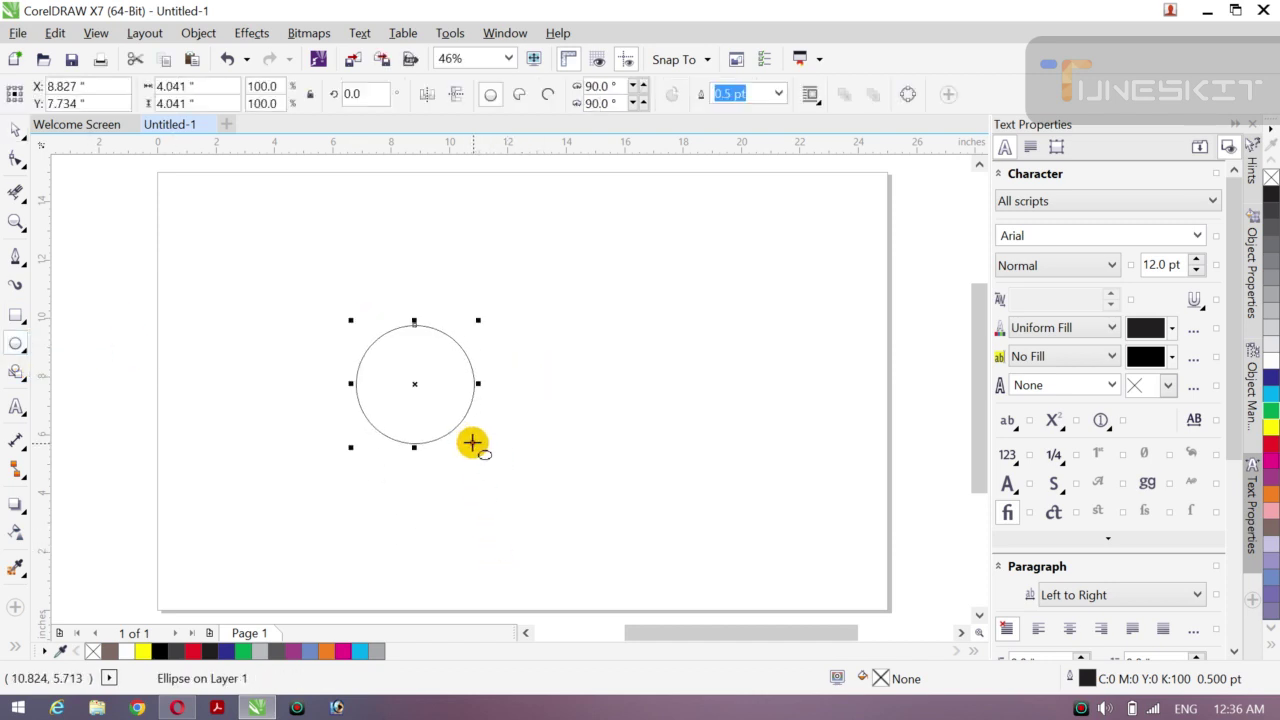
left_click(545, 98)
left_click_drag(485, 389, 463, 434)
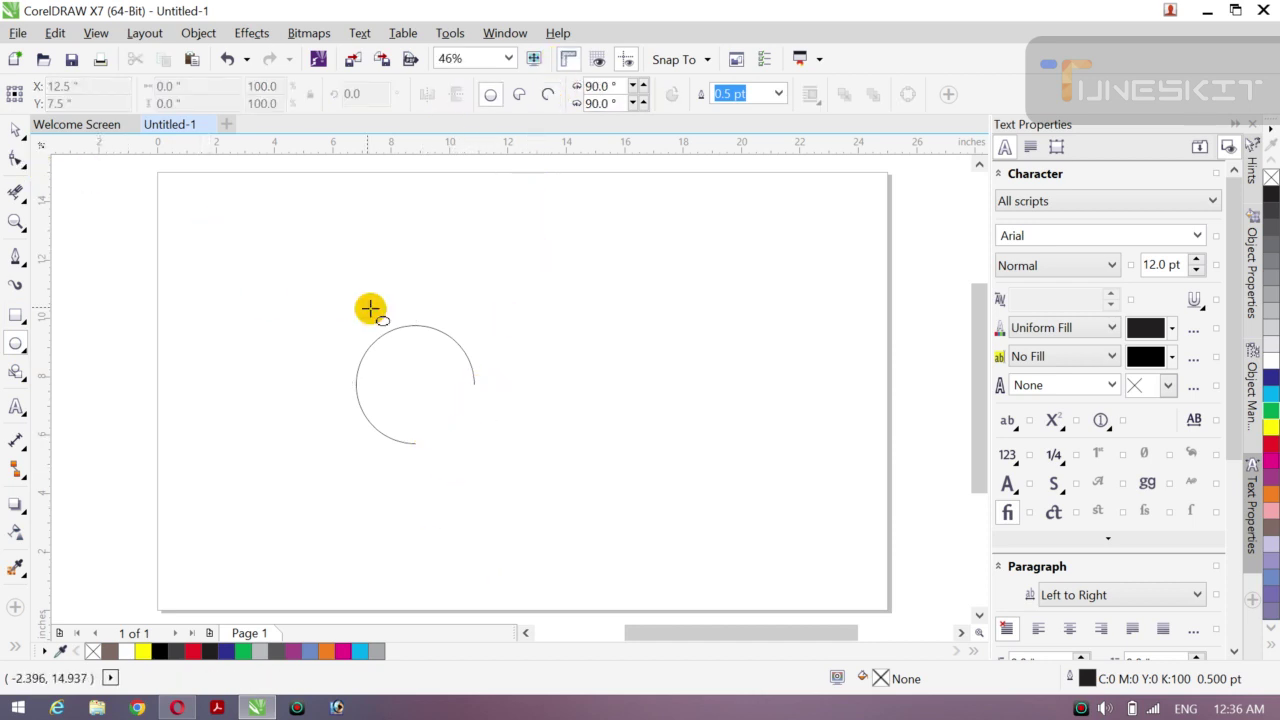
Reshape the open arc with the Shape tool, moving its starting angle to about 8 degrees
left_click(25, 140)
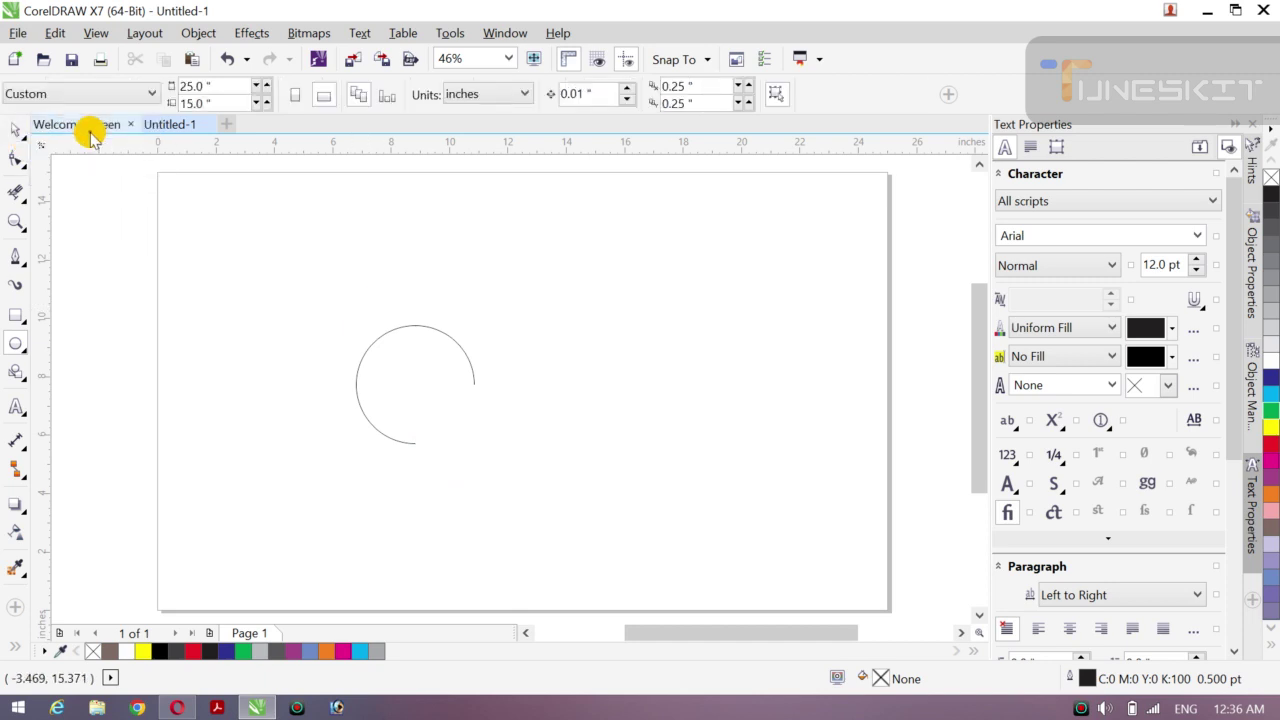
left_click(405, 442)
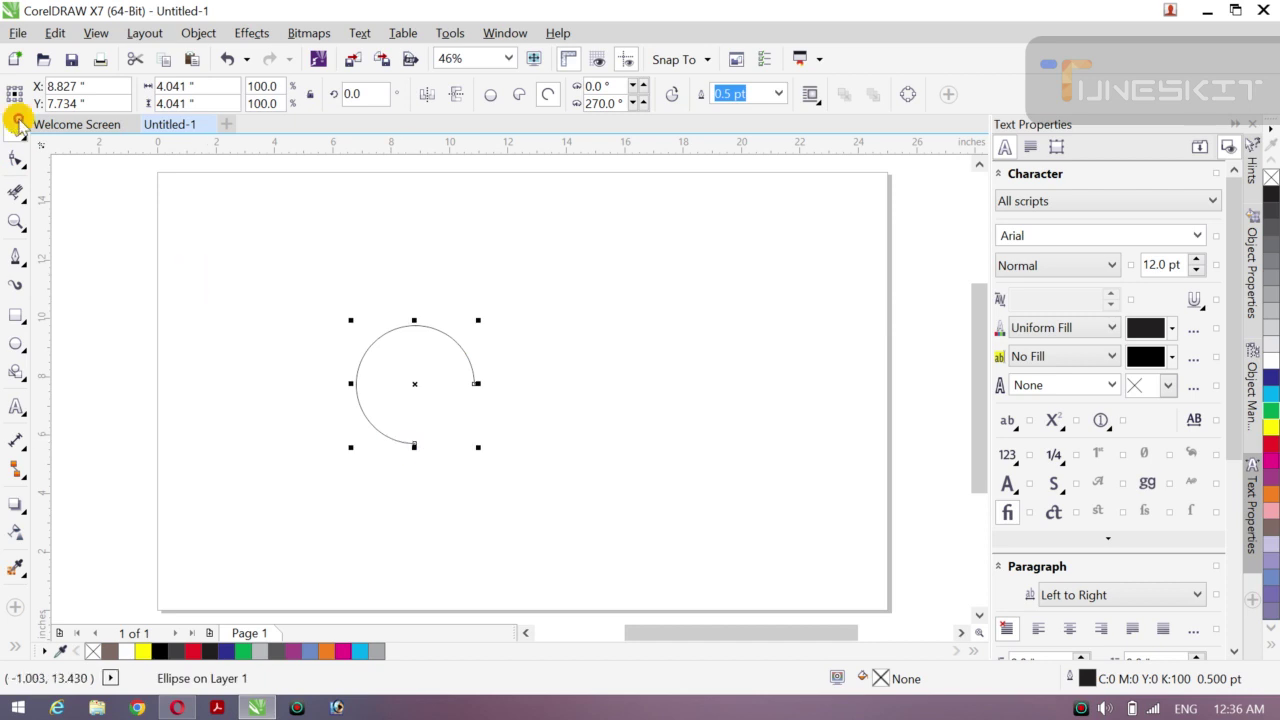
left_click(15, 160)
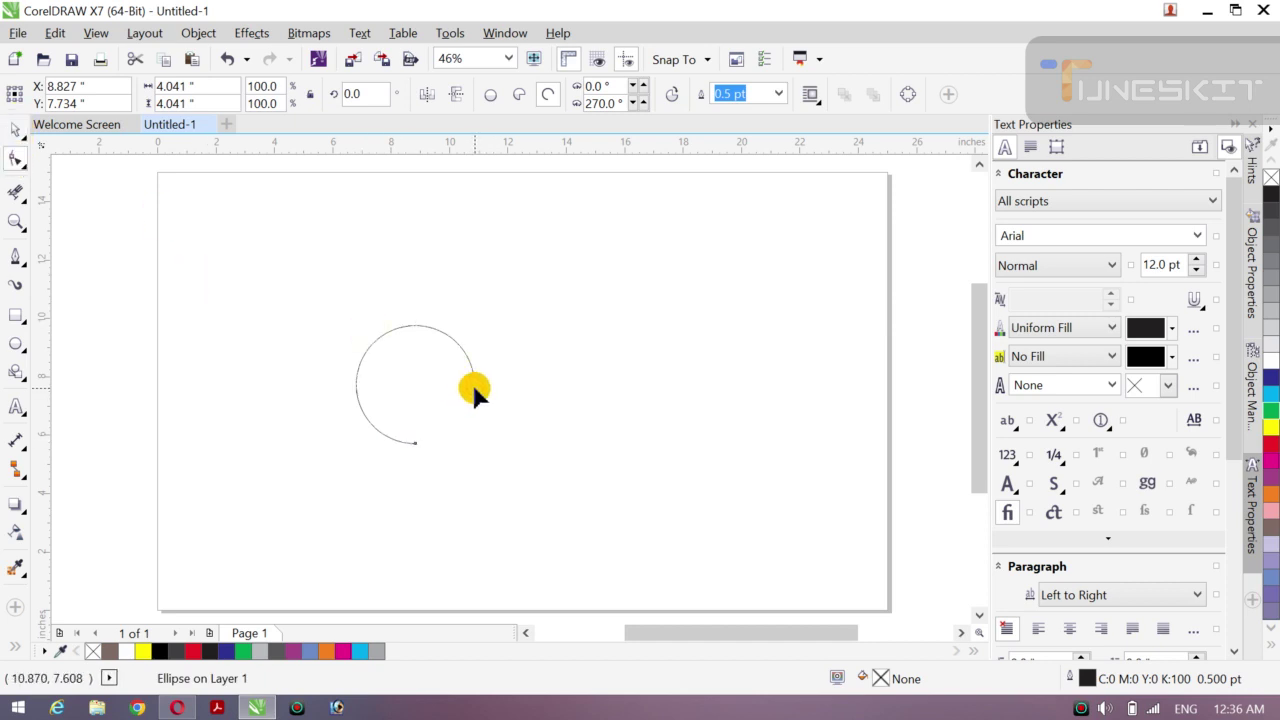
left_click_drag(473, 380, 468, 377)
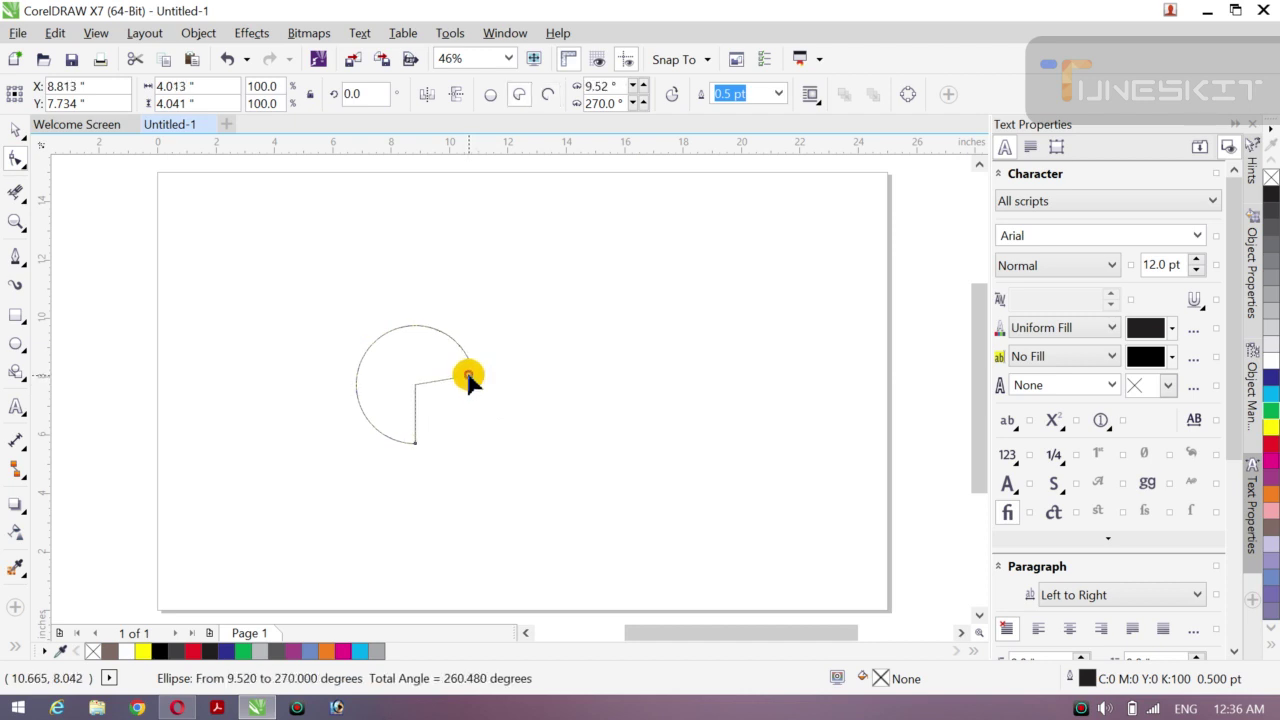
key("ctrl+z")
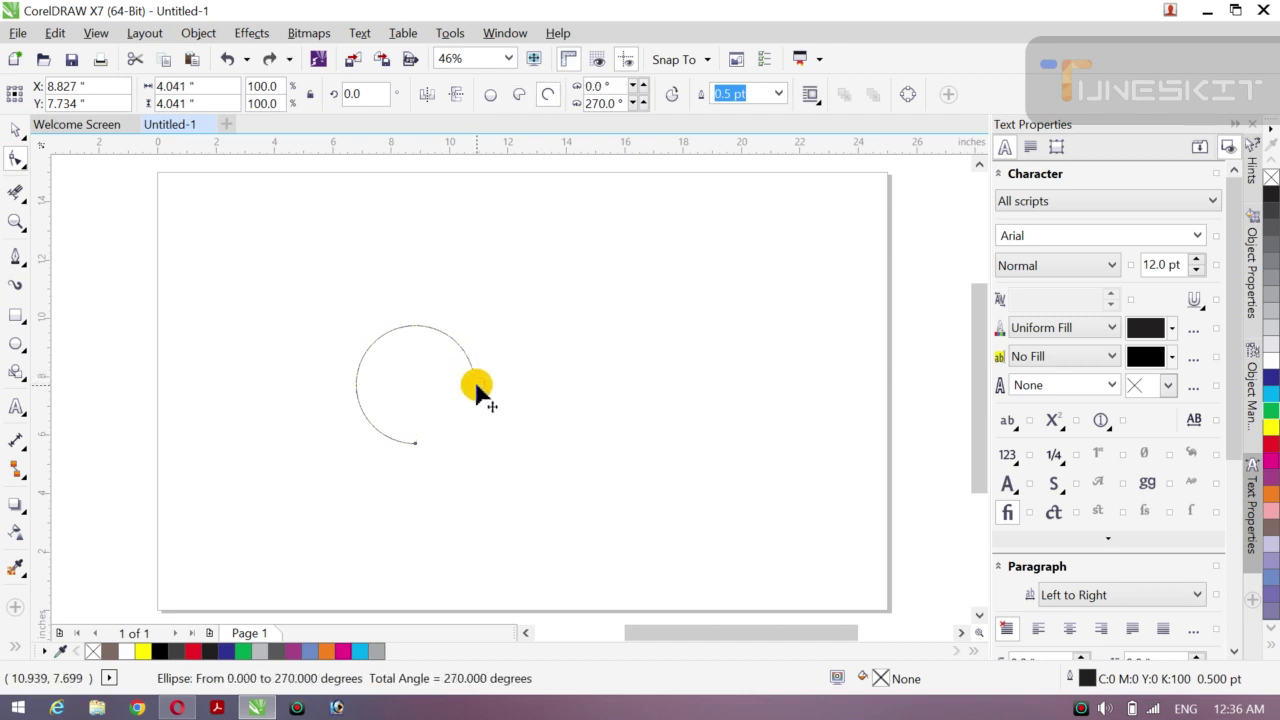
left_click_drag(476, 392, 447, 380)
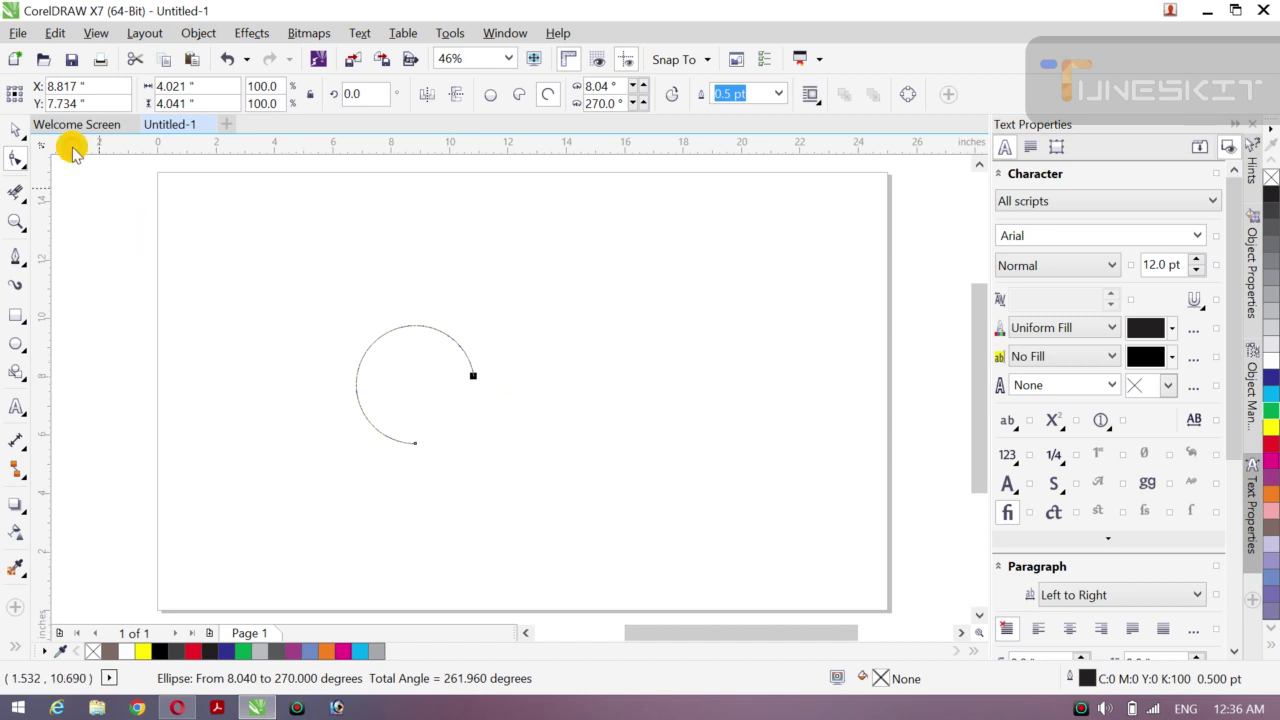
Scale the arc down to about 1.32 inches wide and move it to about X 9.56, Y 9.94 inches
left_click(28, 142)
left_click(85, 149)
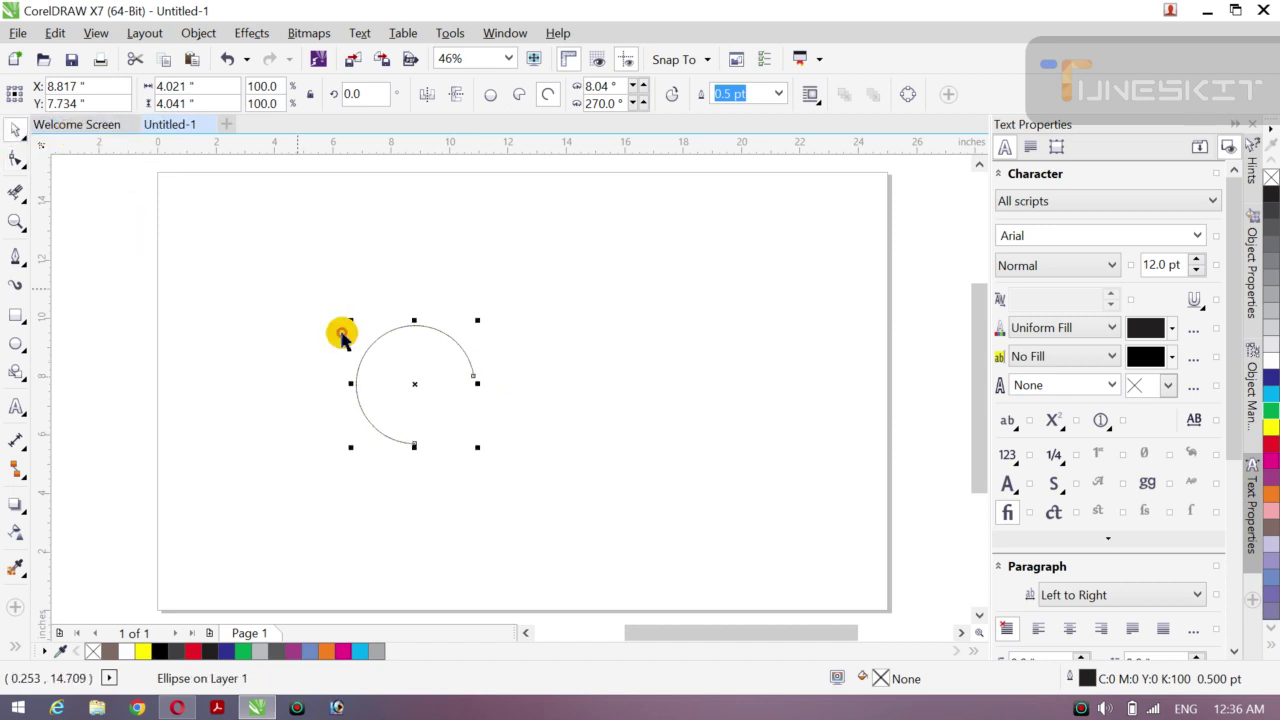
left_click_drag(476, 445, 417, 323)
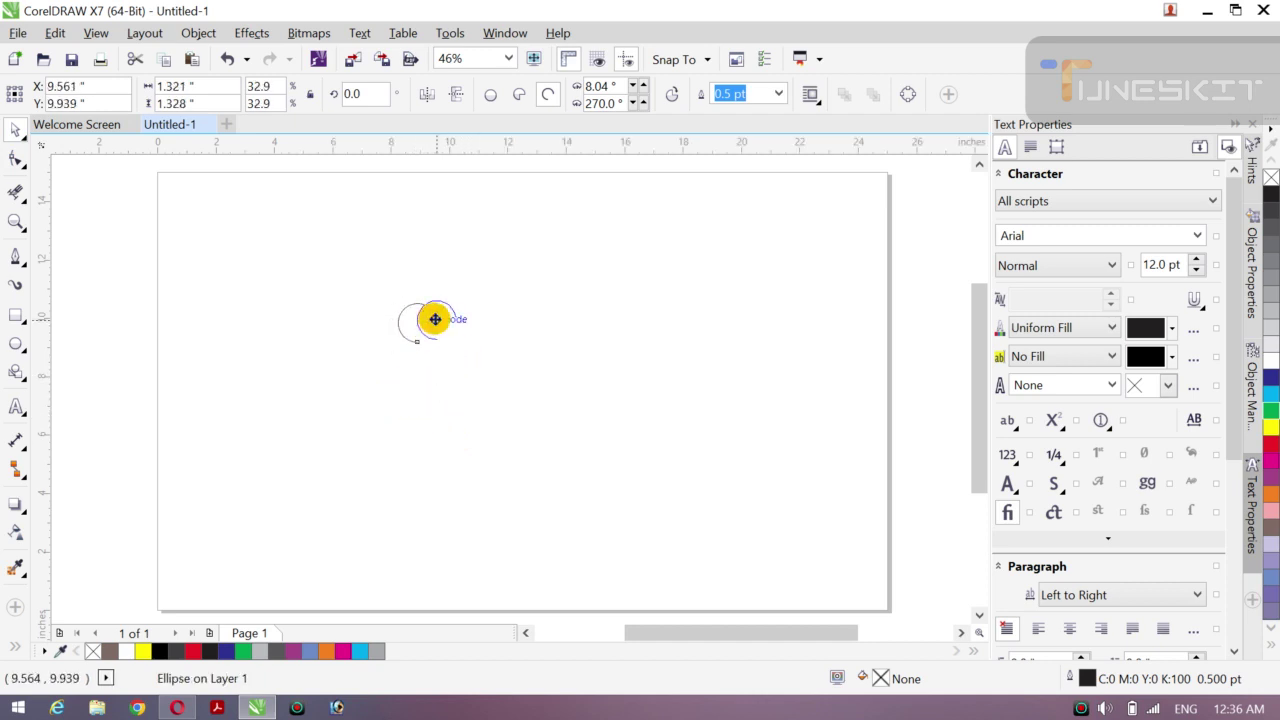
left_click(443, 392)
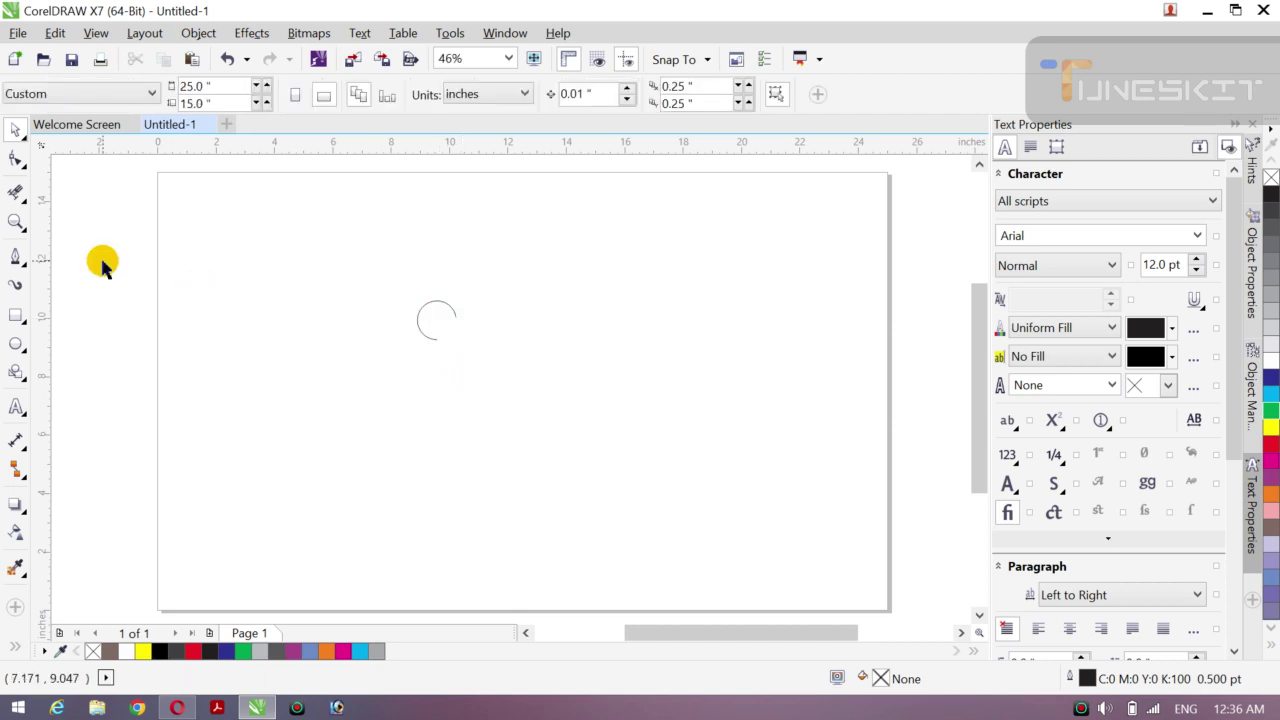
Draw a straight horizontal Pen line about 4.27 inches long, starting at the arc's lower end
left_click(27, 270)
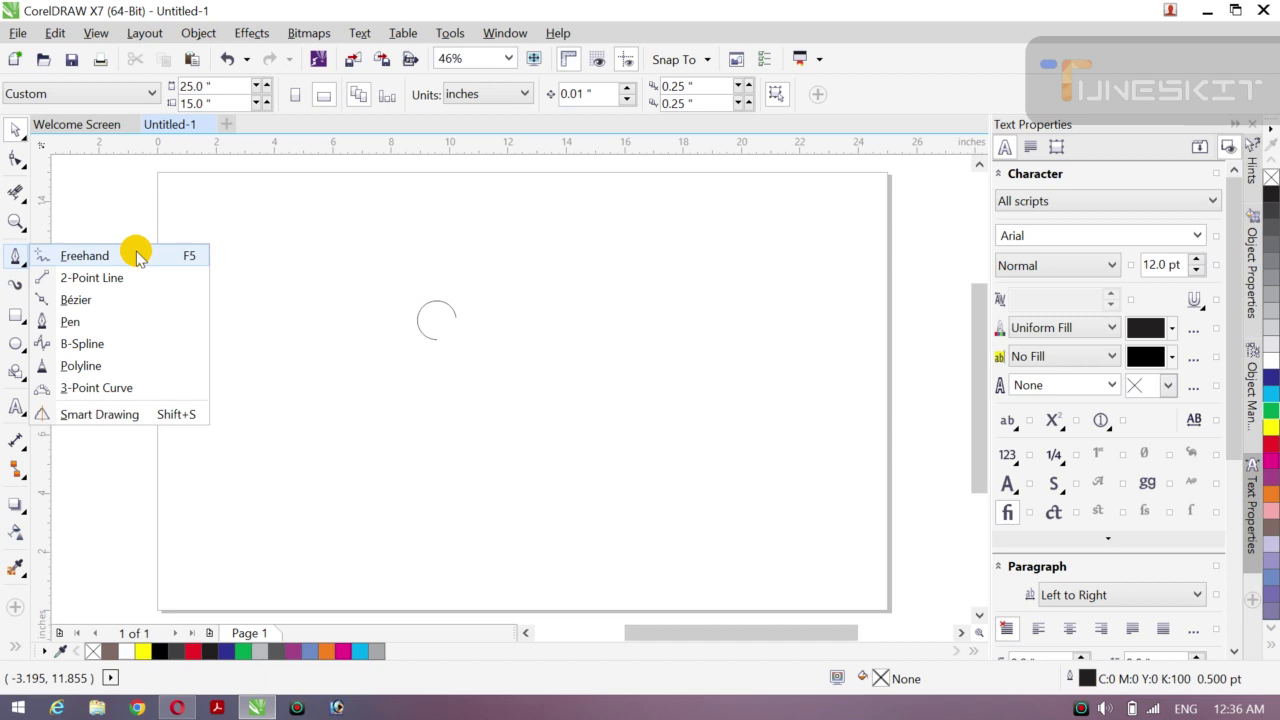
left_click(100, 323)
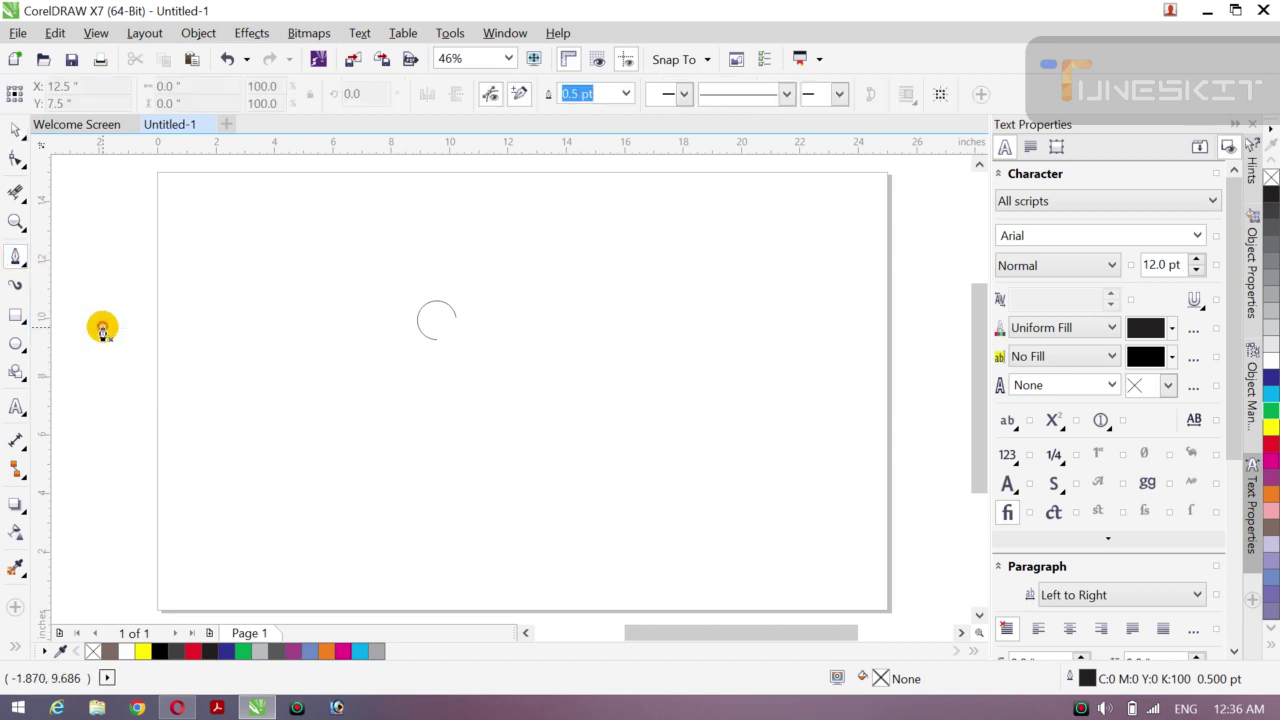
left_click(436, 340)
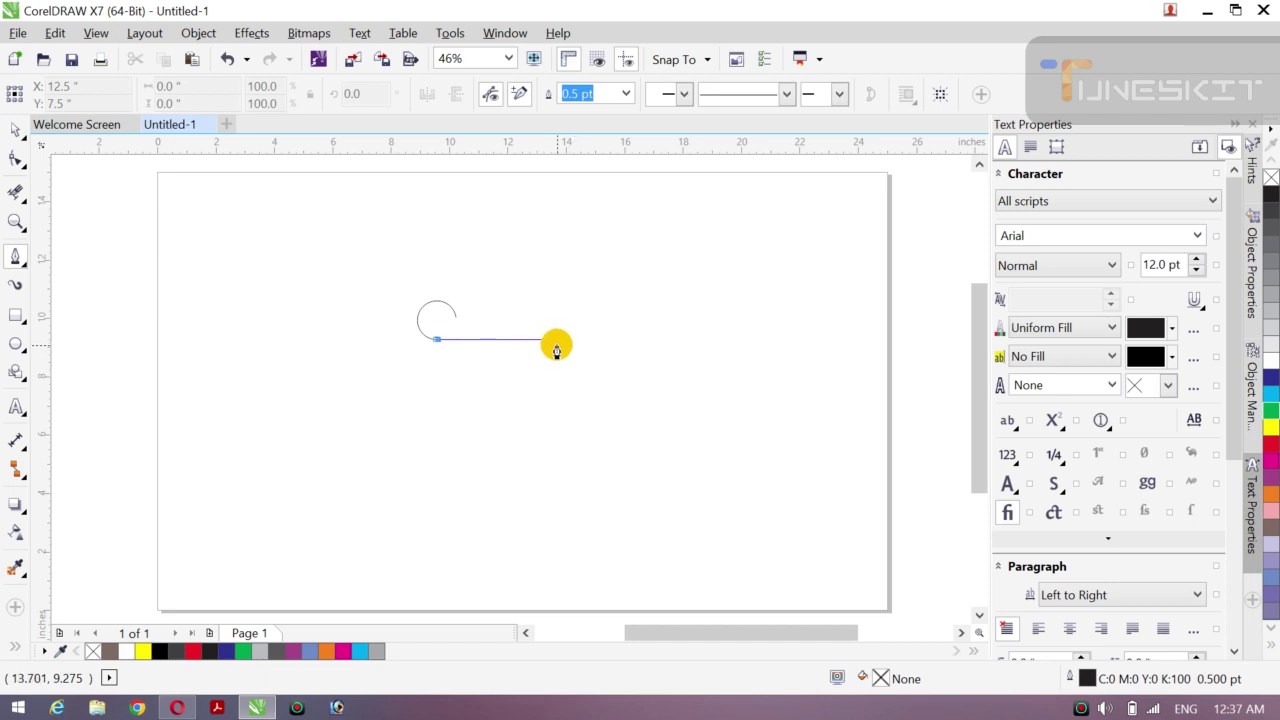
double_click(560, 350)
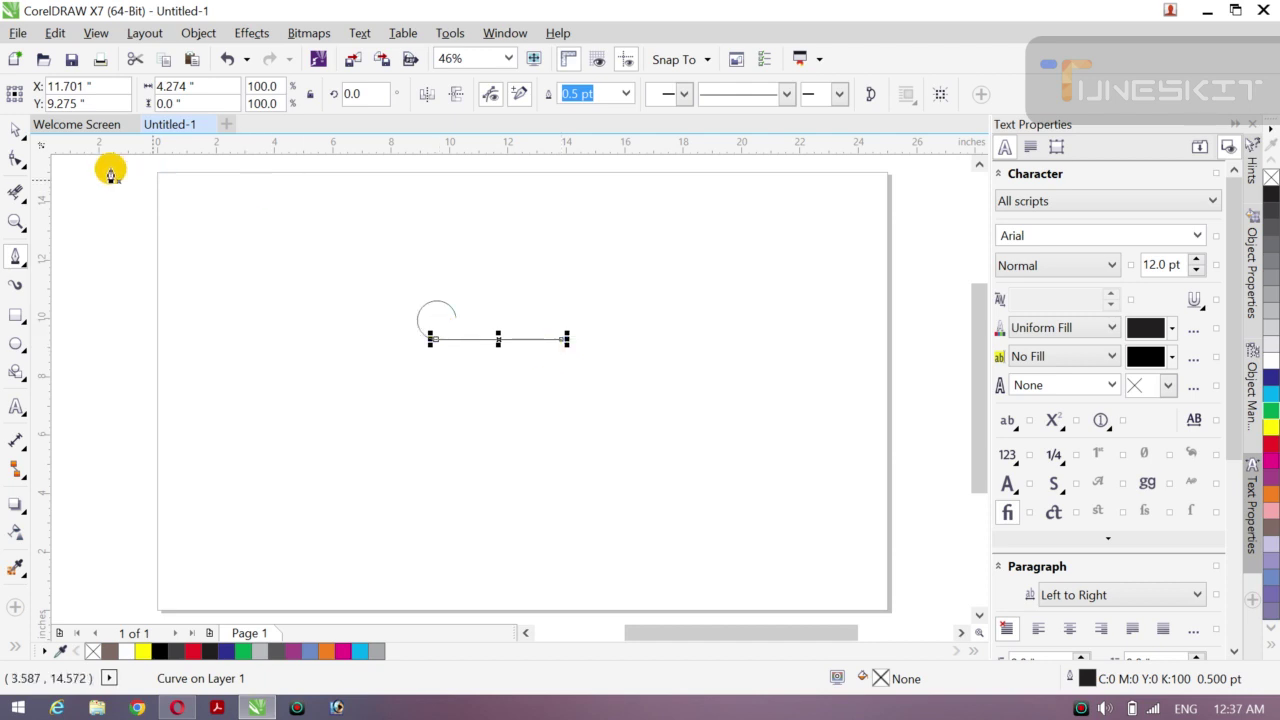
Duplicate the arc and place the copy below the line at about X 12.6, Y 7.33 inches
left_click(24, 145)
left_click(80, 146)
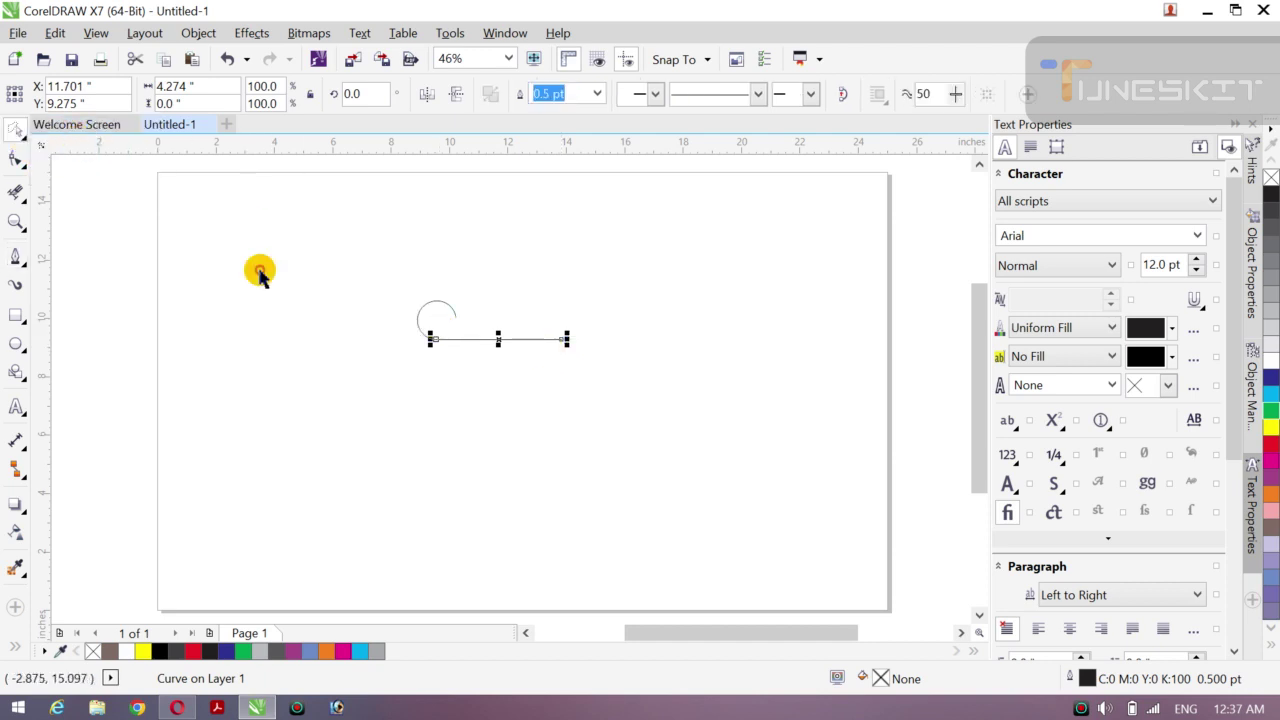
left_click(309, 320)
left_click(443, 304)
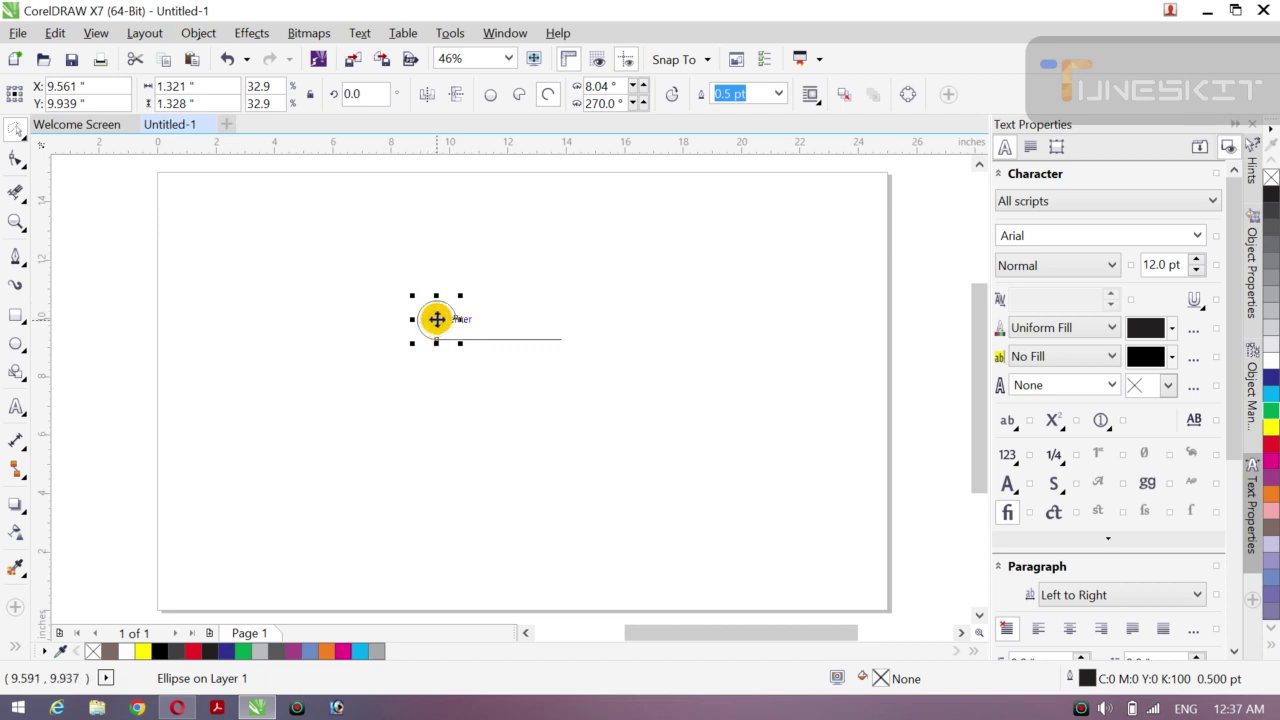
left_click_drag(437, 319, 523, 394)
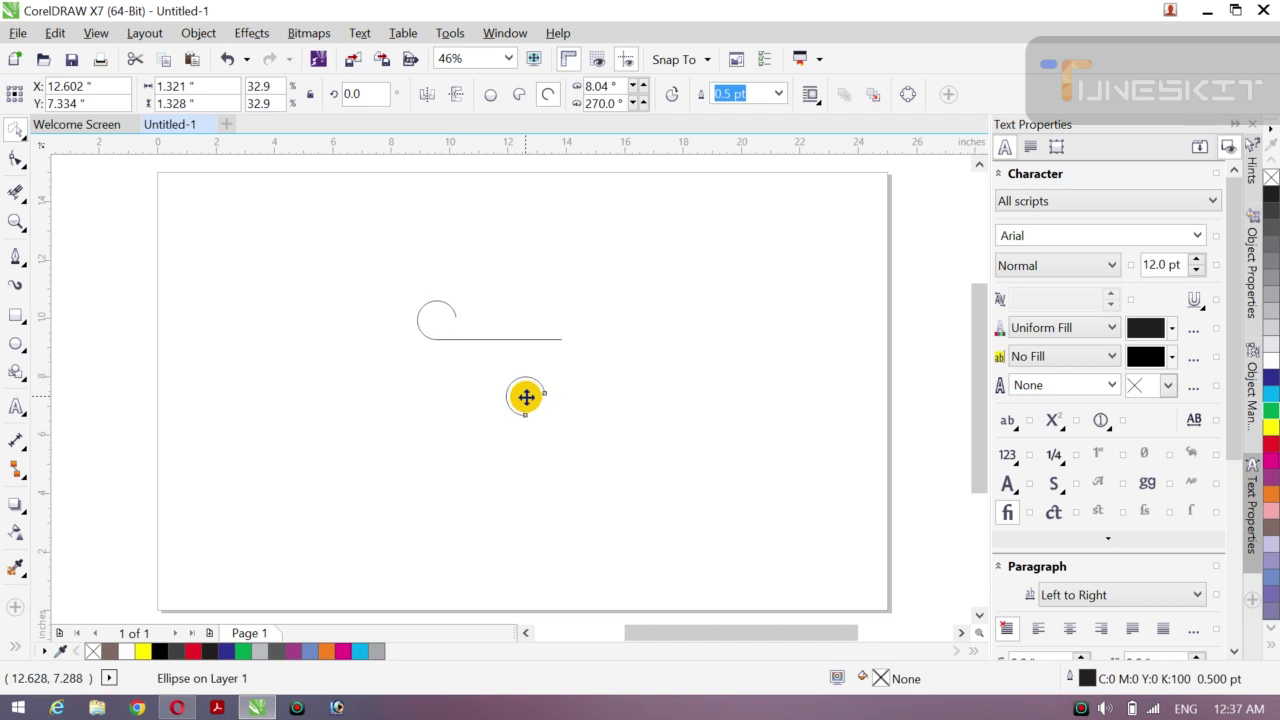
Rotate the copied arc to about 141.6 degrees so that its opening faces upward
left_click(526, 397)
left_click_drag(550, 423, 490, 416)
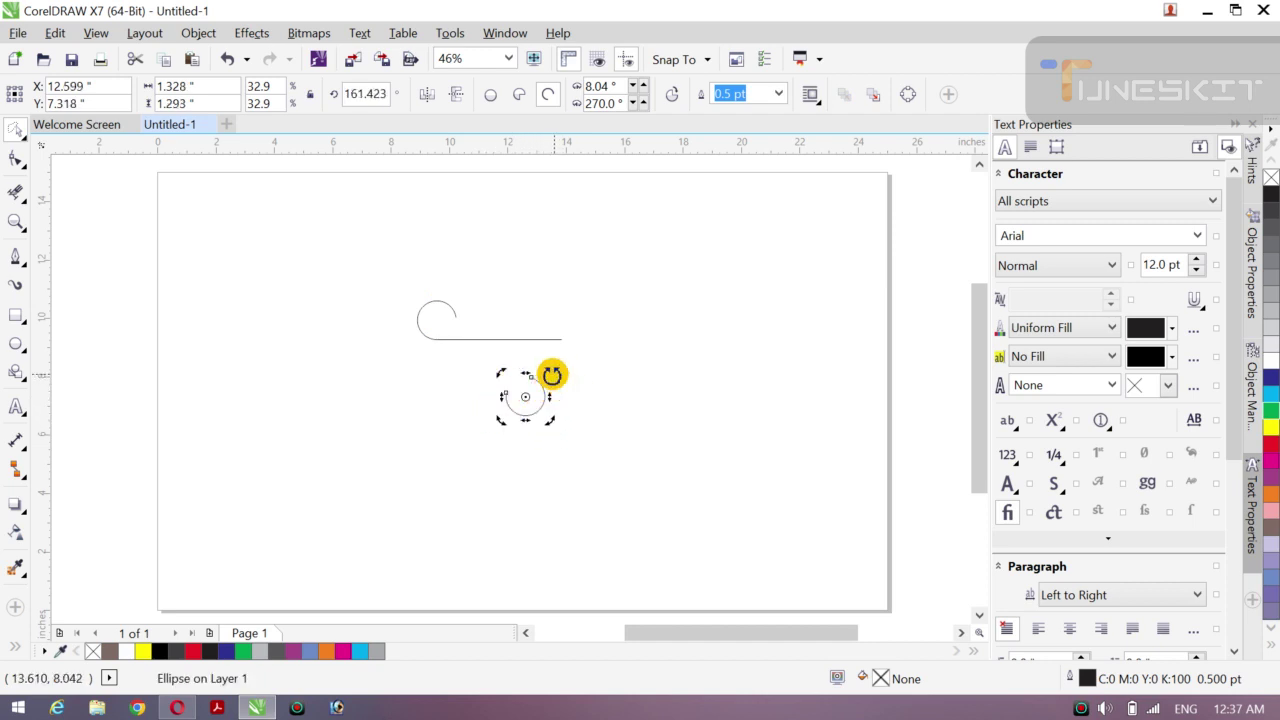
left_click_drag(550, 373, 563, 374)
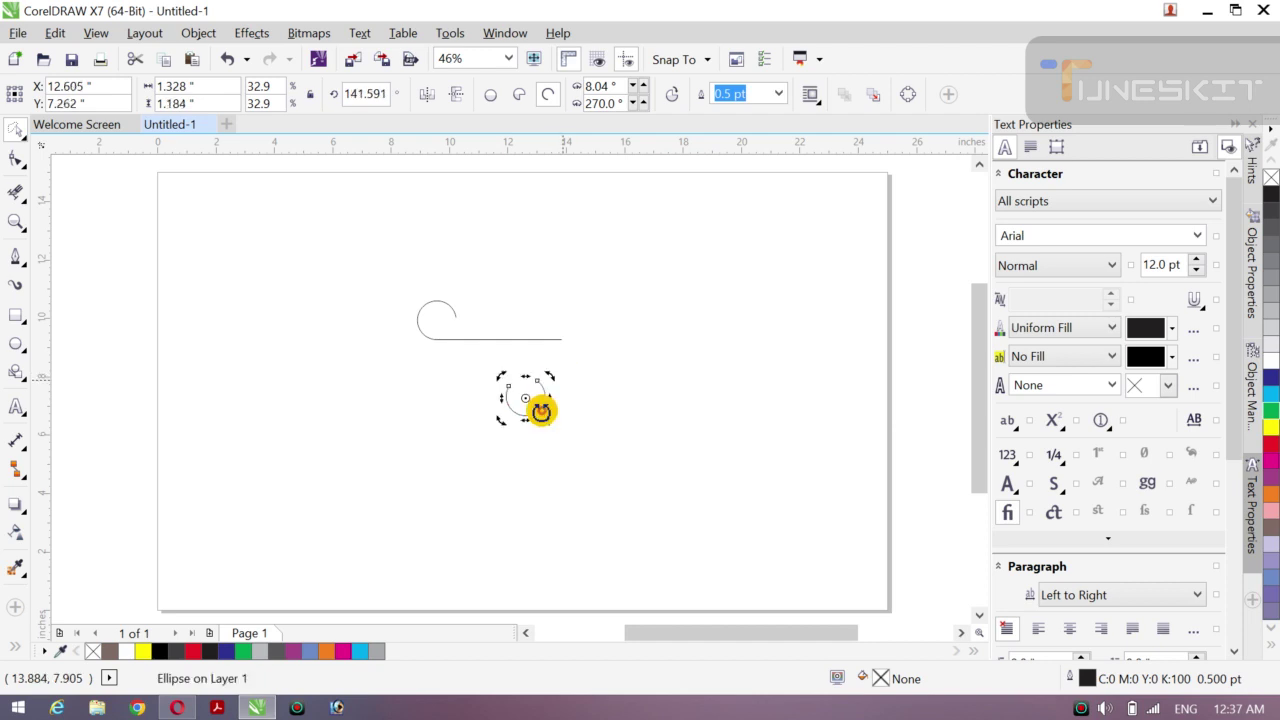
Scale the copied arc about its centre down to about 0.77 inches wide
left_click(528, 414)
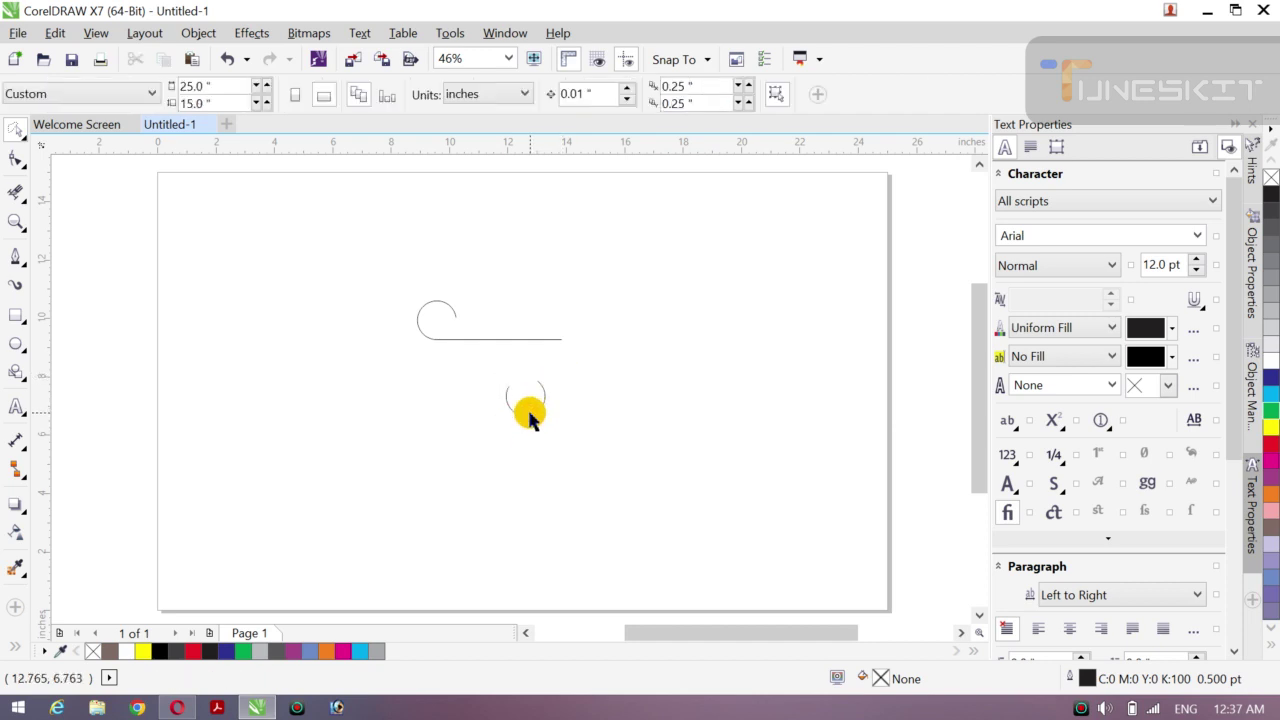
left_click(528, 414)
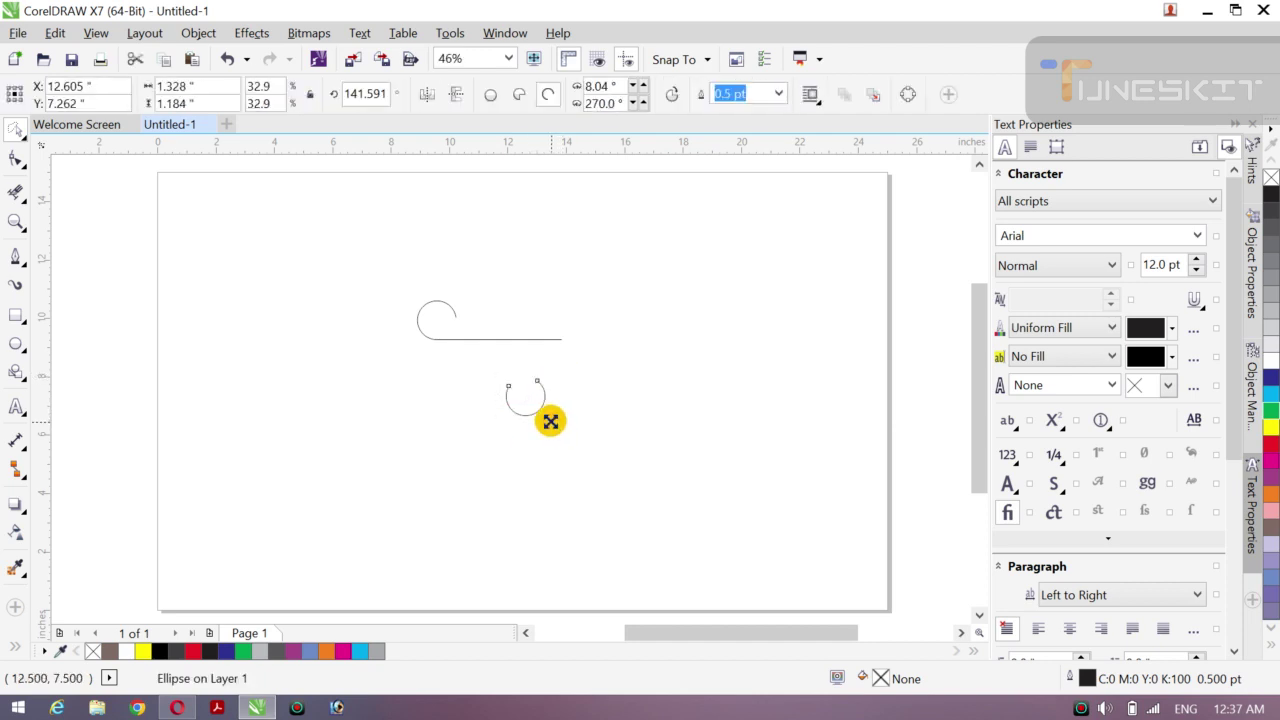
left_click_drag(550, 421, 539, 420)
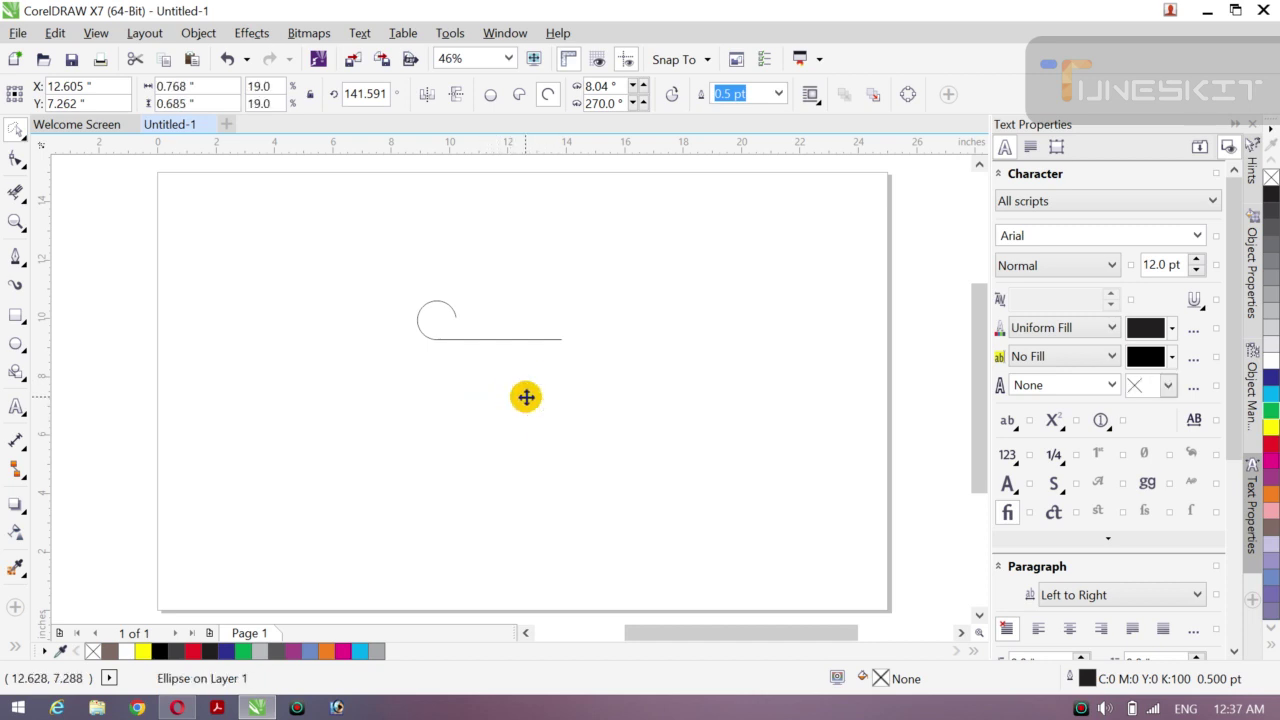
Rotate the small arc to about 121.2 degrees and move it just below the line's right end, at about X 14.1, Y 8.78 inches
left_click_drag(545, 389, 494, 474)
left_click(531, 417)
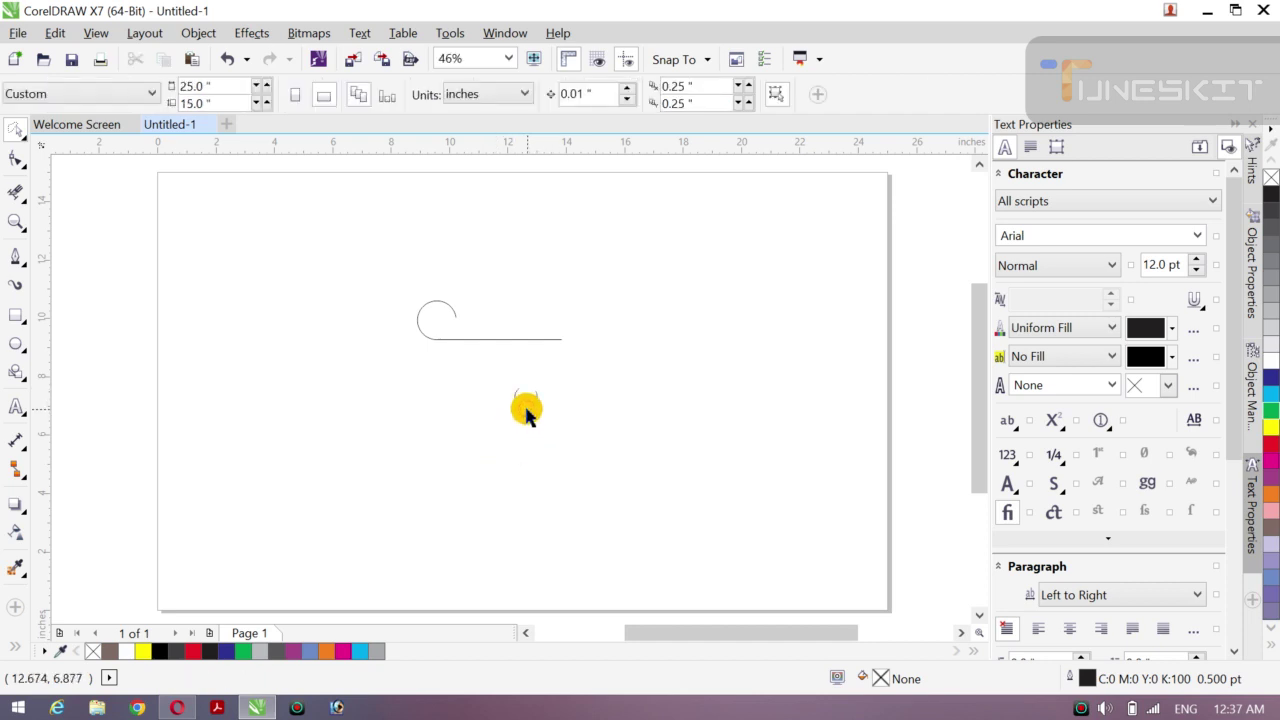
key("z")
left_click_drag(477, 302, 582, 436)
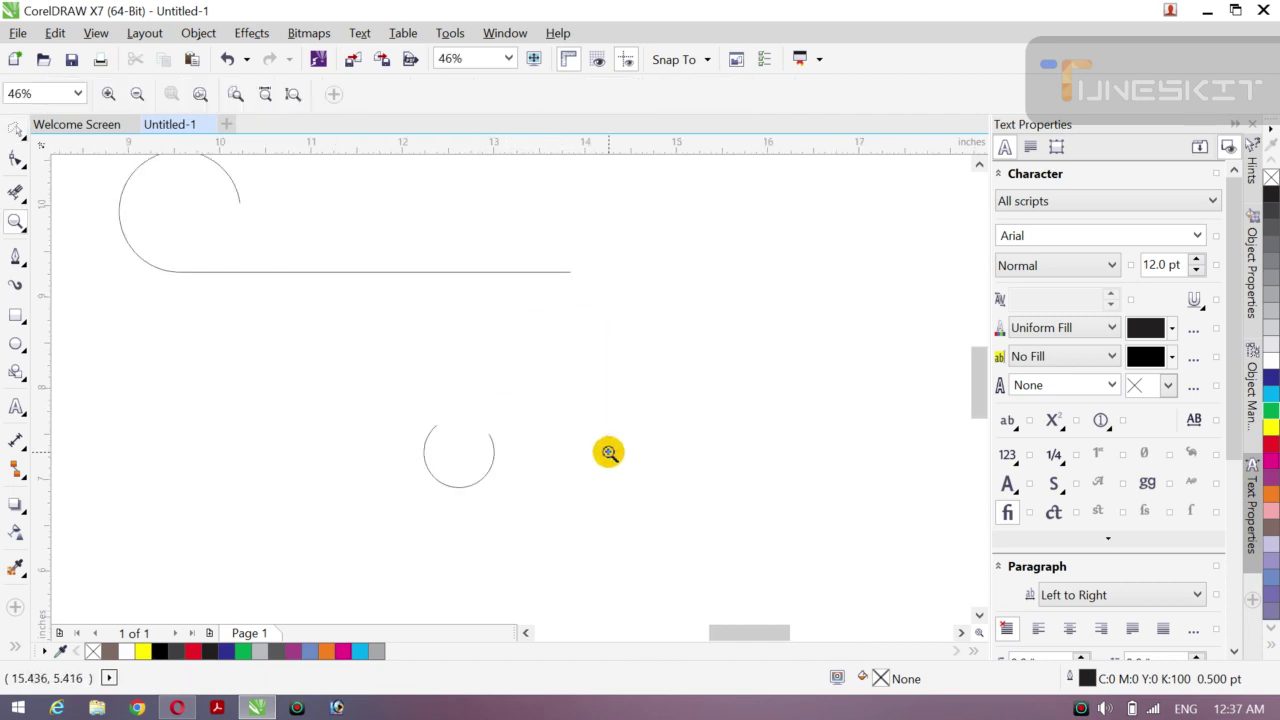
left_click(20, 136)
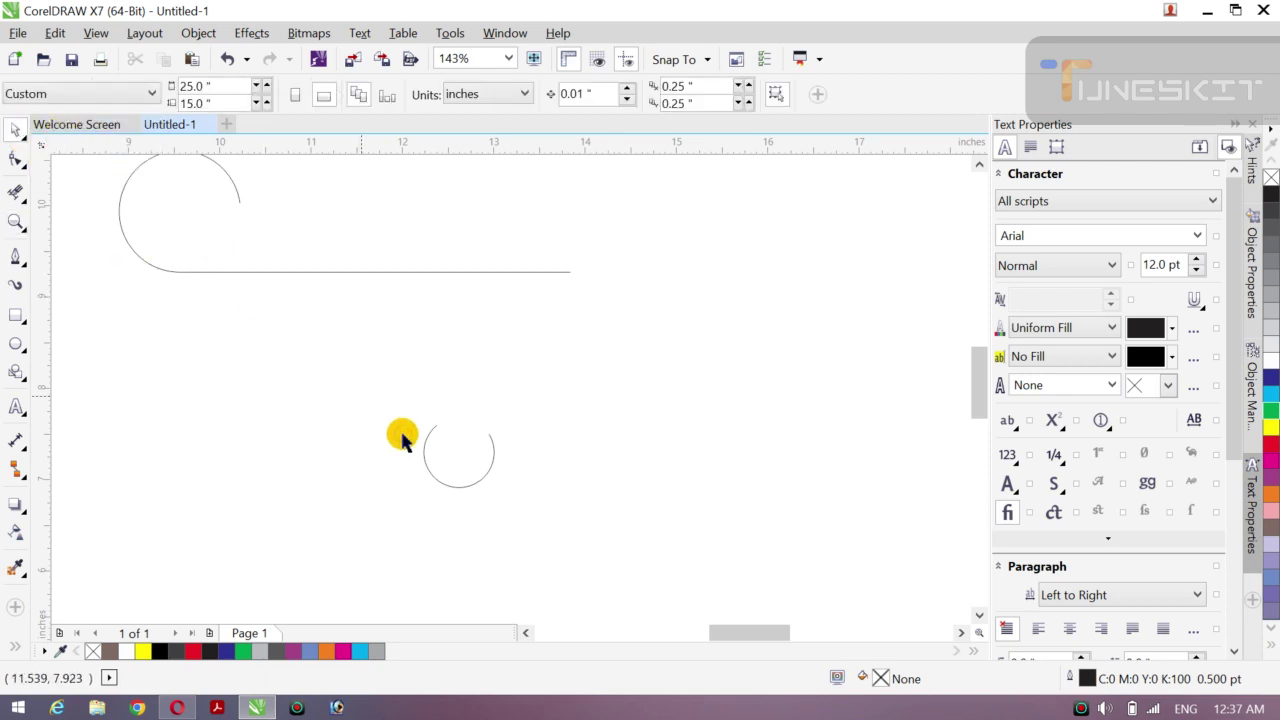
left_click(443, 485)
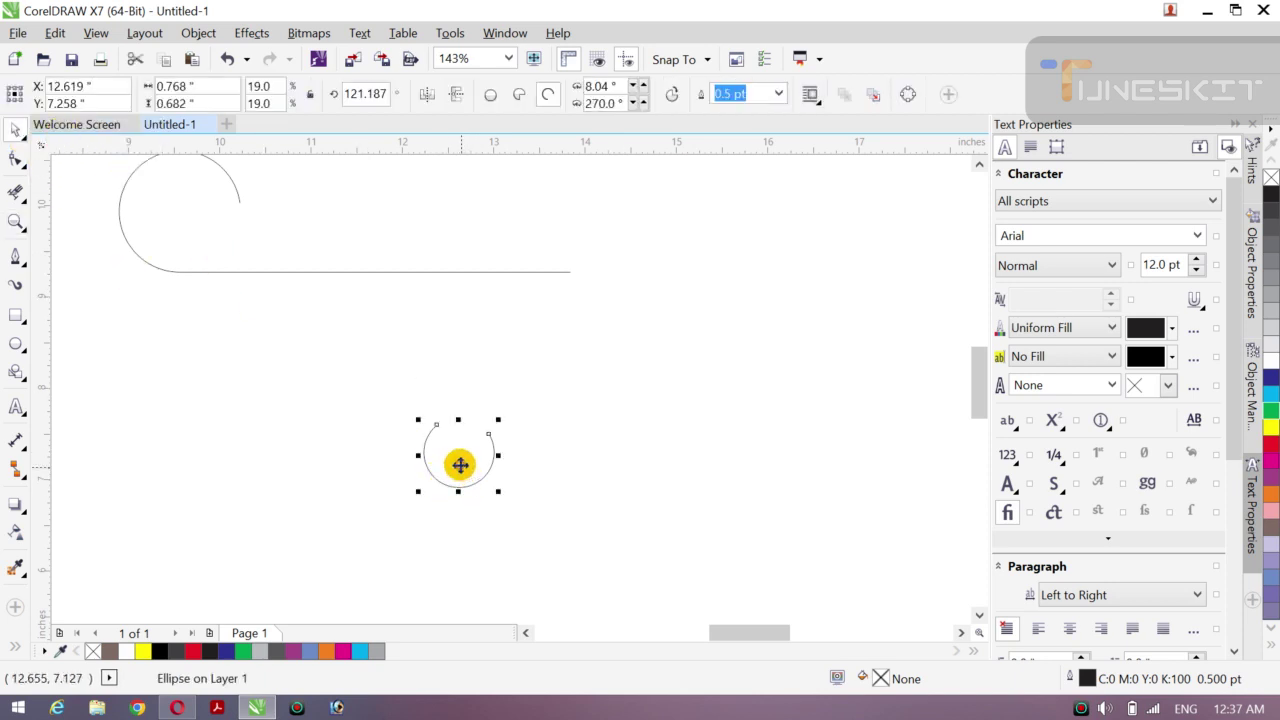
left_click_drag(460, 456, 594, 314)
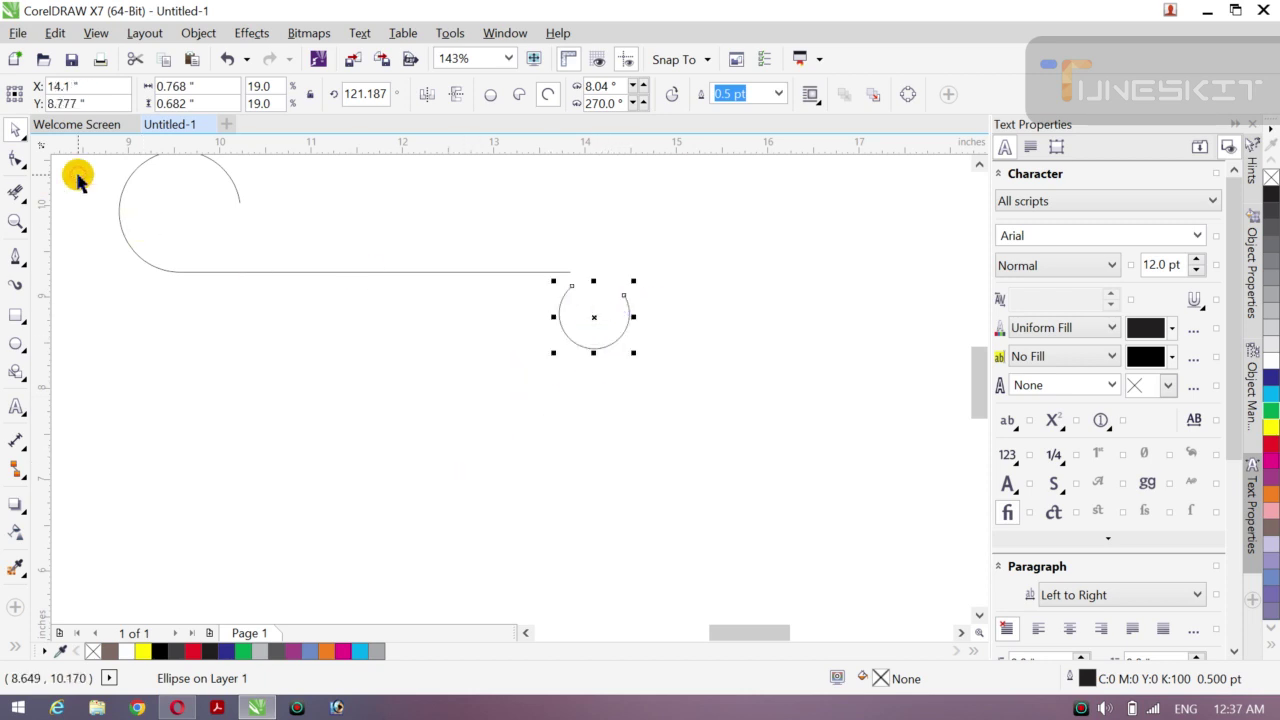
Shorten the small arc at both ends with the Shape tool, to about 54.7 degrees start and 228.7 degrees end angle
left_click(16, 158)
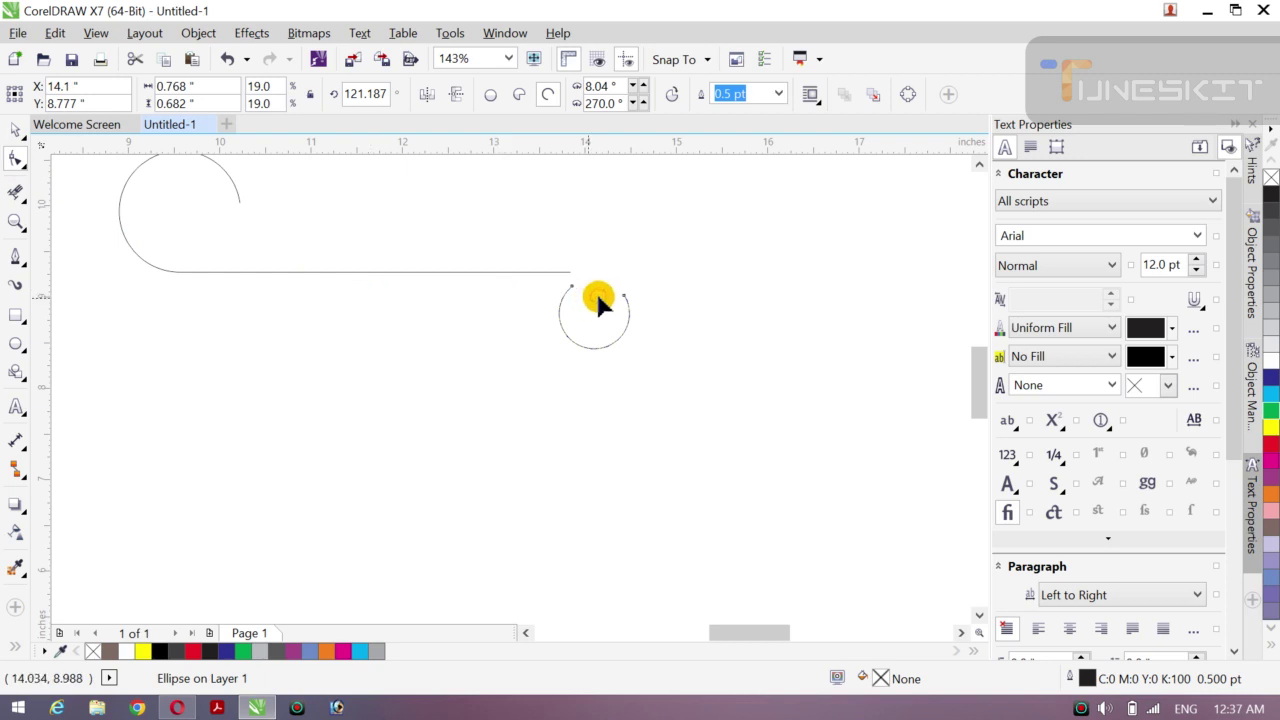
left_click_drag(573, 291, 572, 288)
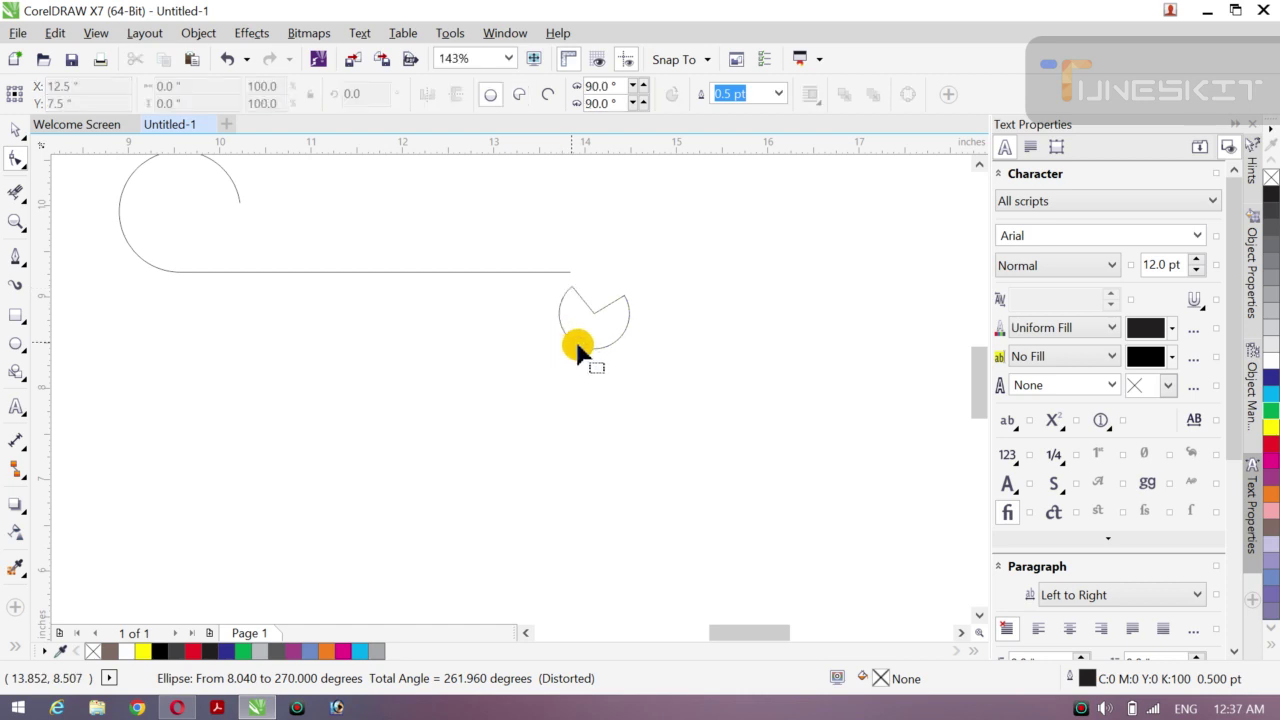
key("ctrl+z")
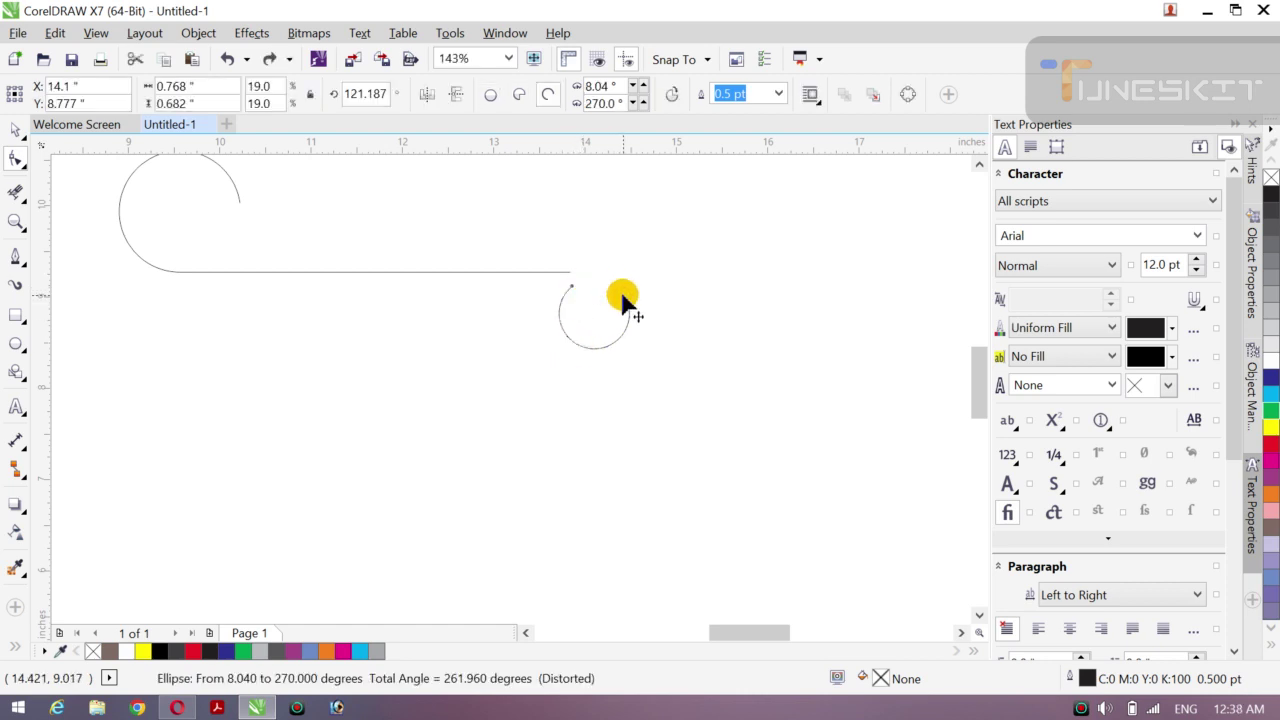
mouse_move(623, 298)
left_mouse_down()
mouse_move(631, 337)
mouse_move(631, 303)
mouse_move(630, 320)
left_mouse_up()
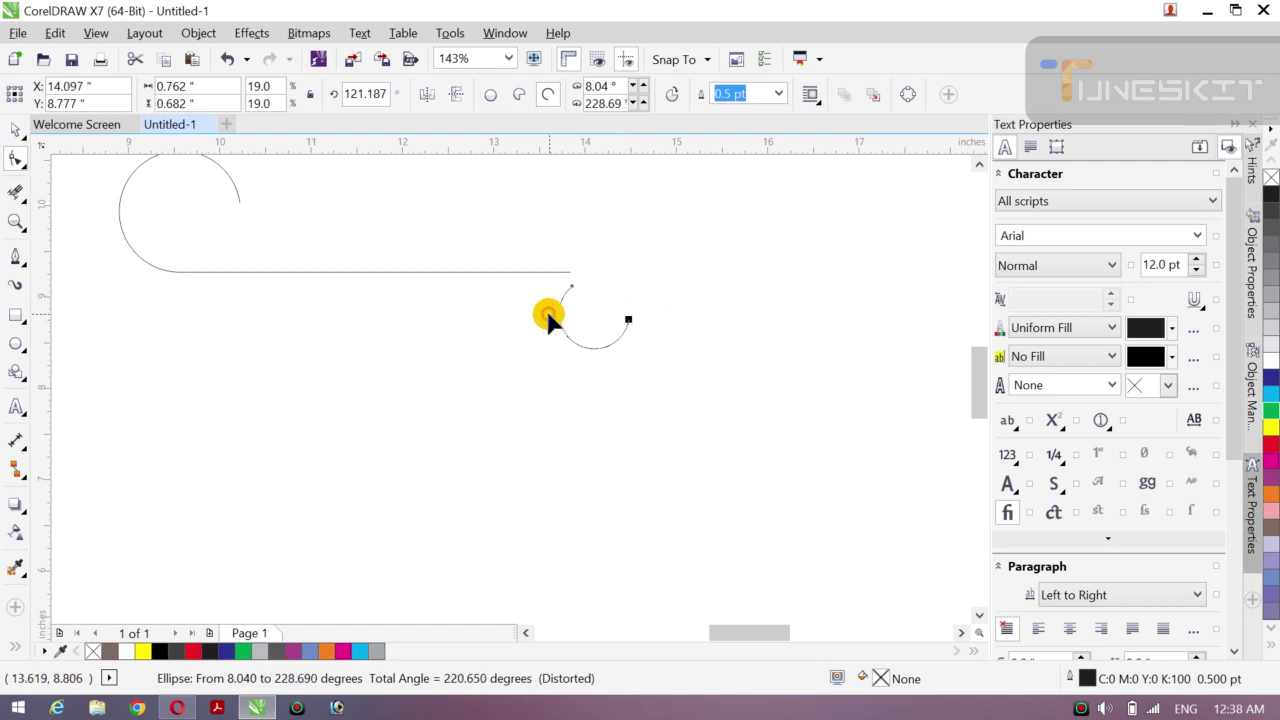
left_click_drag(548, 316, 573, 345)
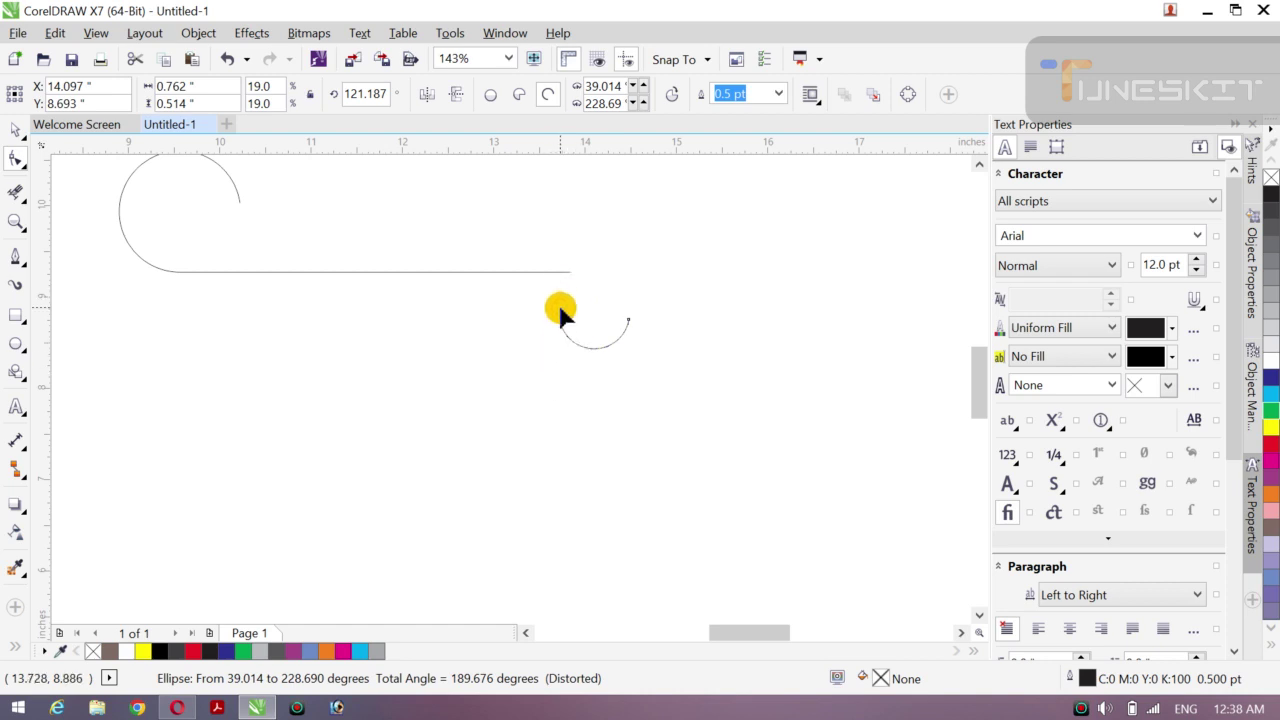
left_click_drag(560, 303, 560, 306)
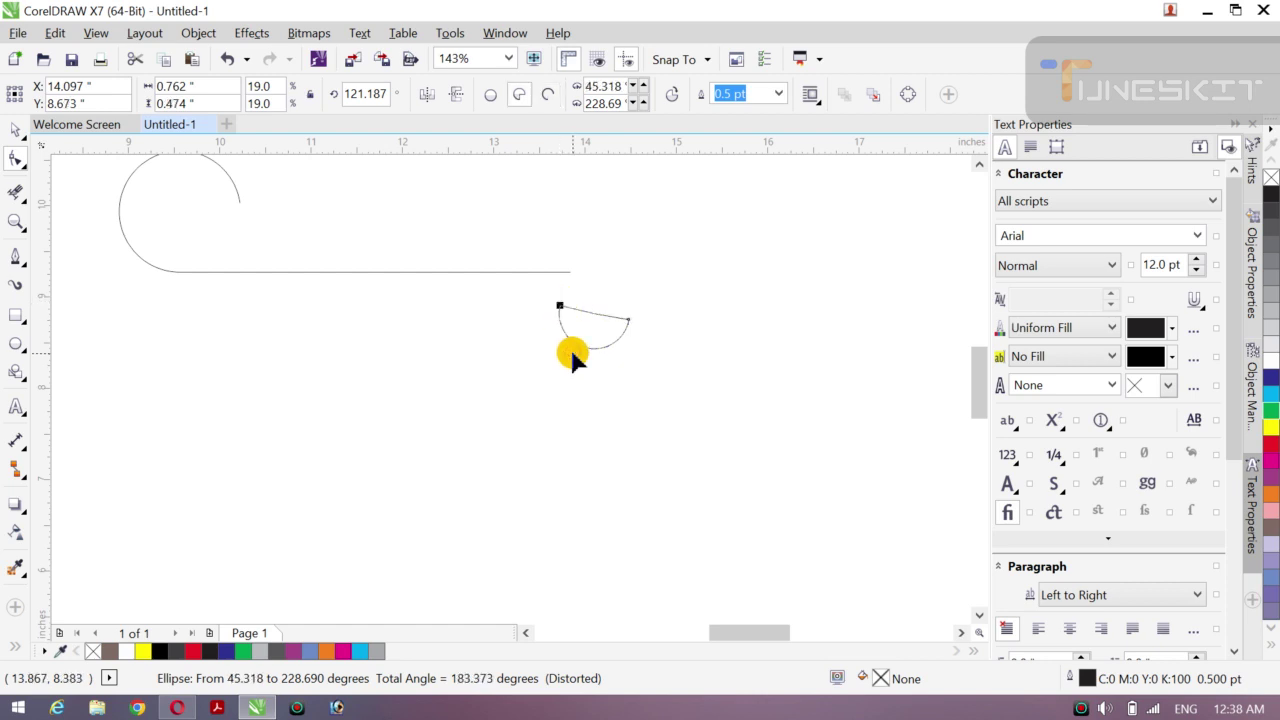
key("ctrl+z")
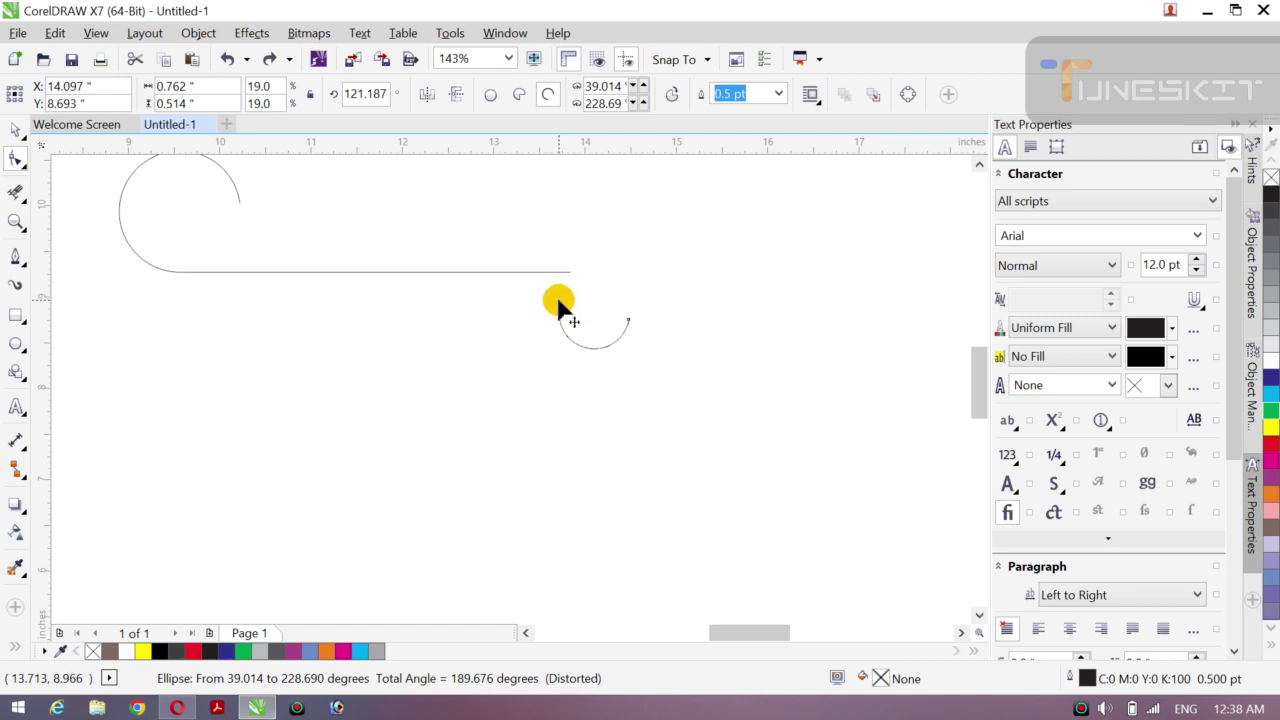
left_click_drag(558, 305, 562, 320)
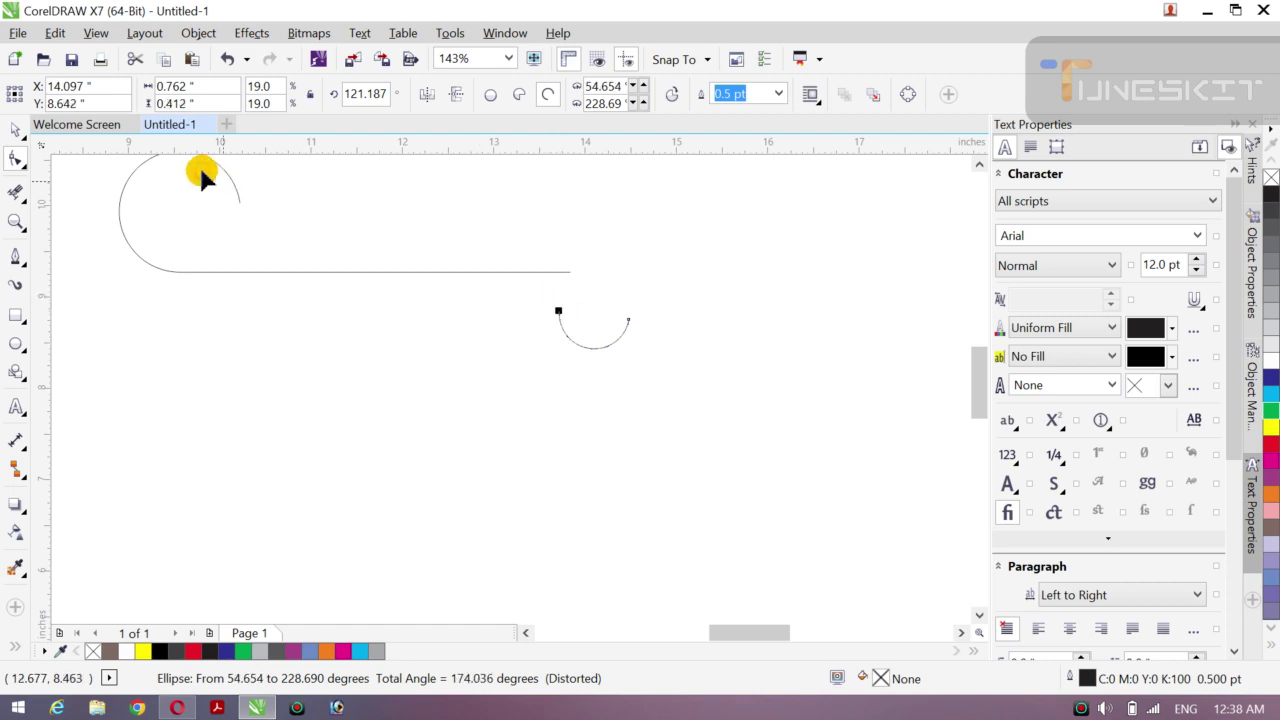
Attach the shortened arc by snapping its left endpoint onto the right end of the horizontal line
left_click(22, 145)
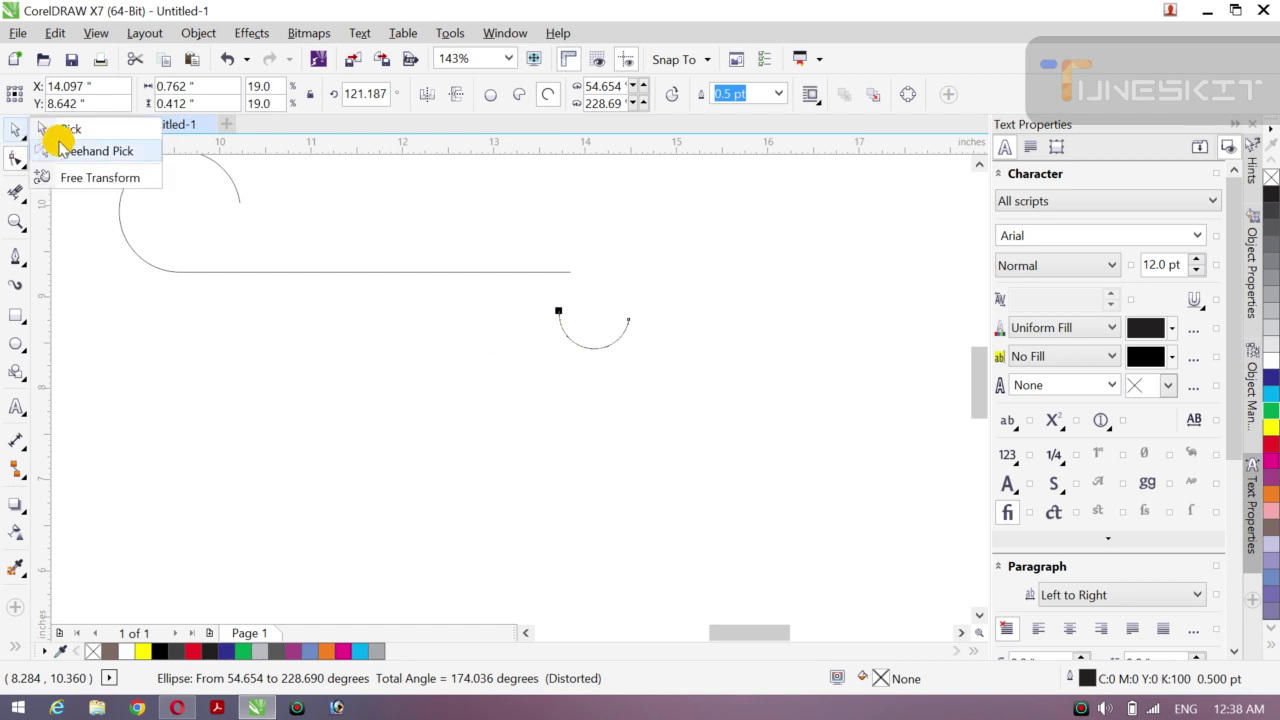
left_click(51, 134)
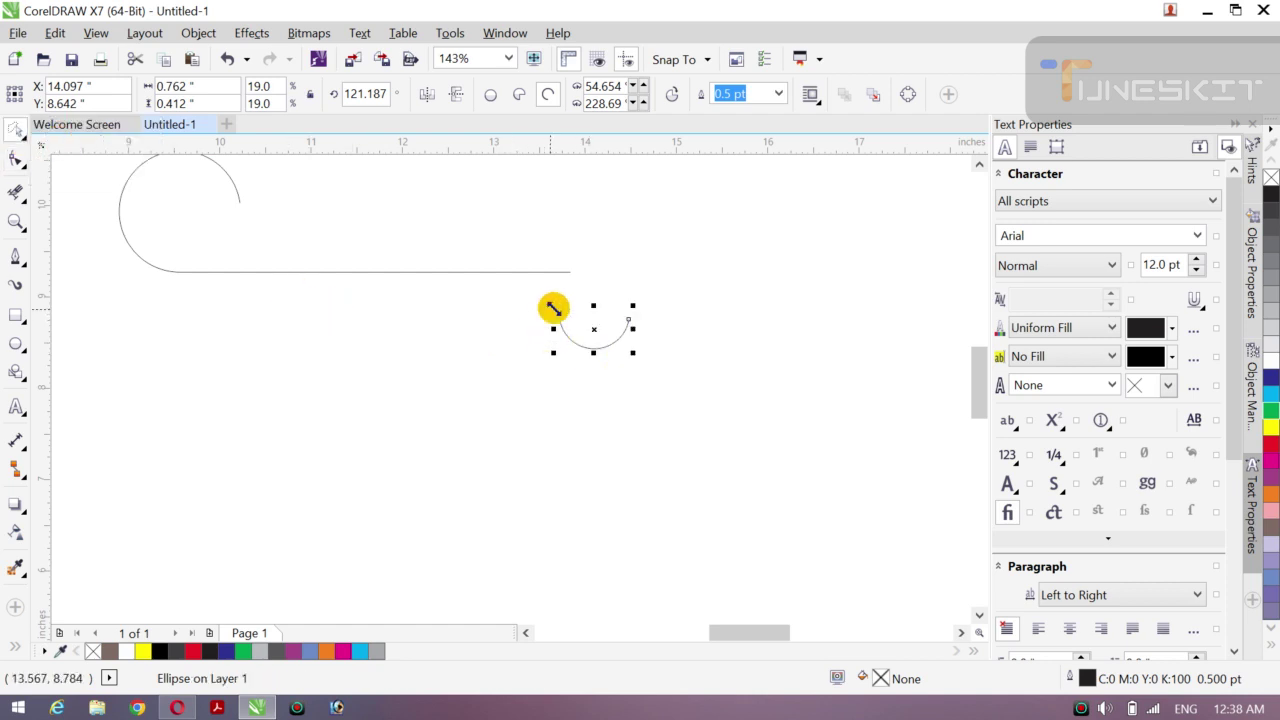
left_click_drag(560, 312, 574, 273)
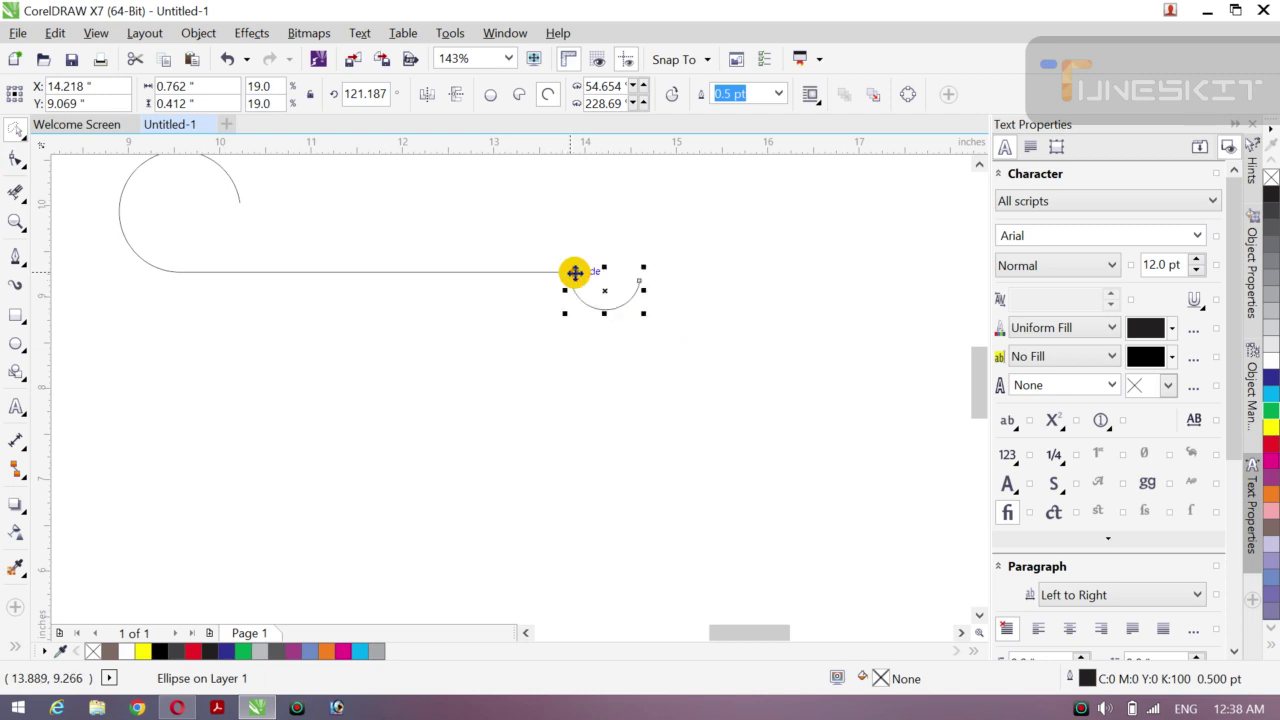
left_click(541, 333)
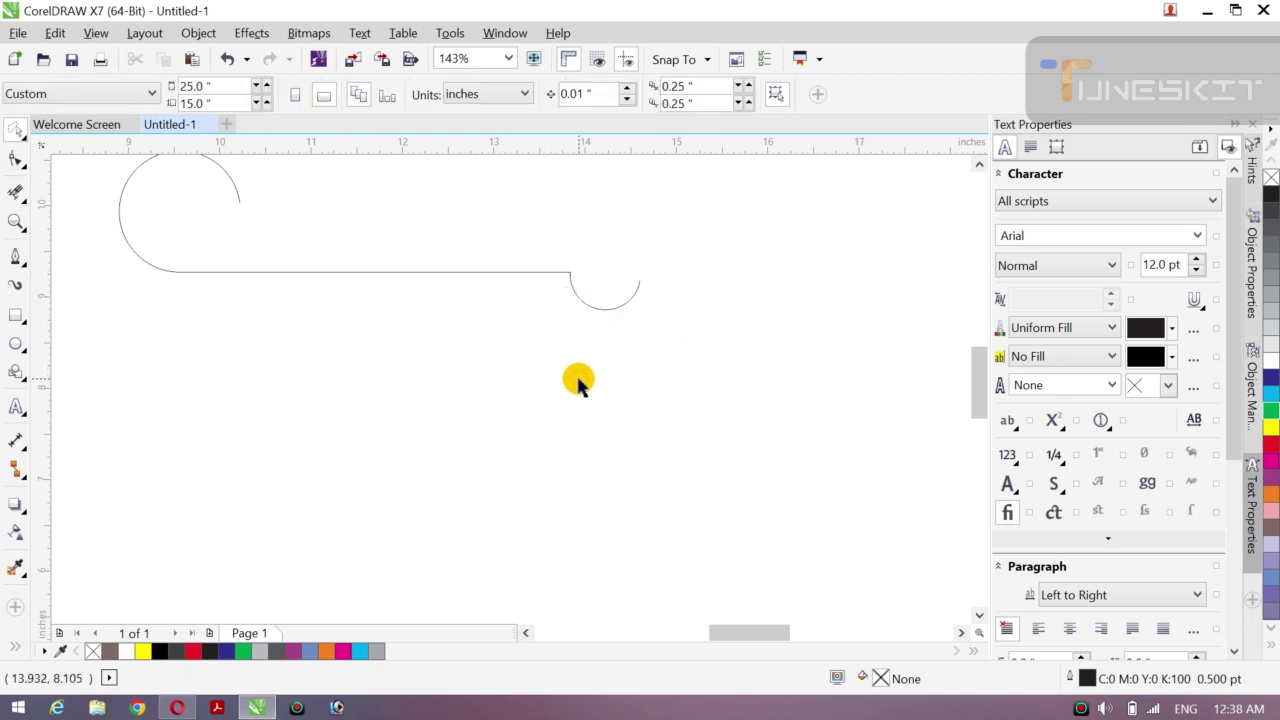
Duplicate the shortened arc and place the copy below it at about X 14.35, Y 8.04 inches
left_click(502, 274)
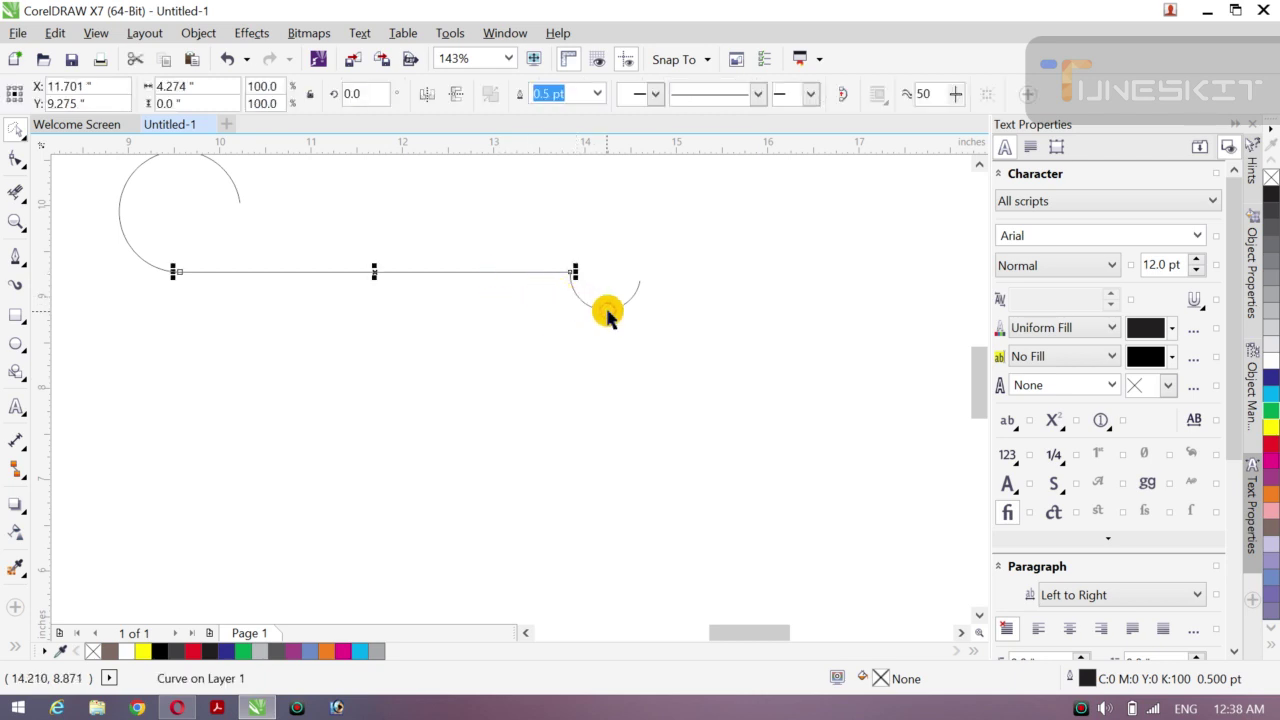
left_click(606, 310)
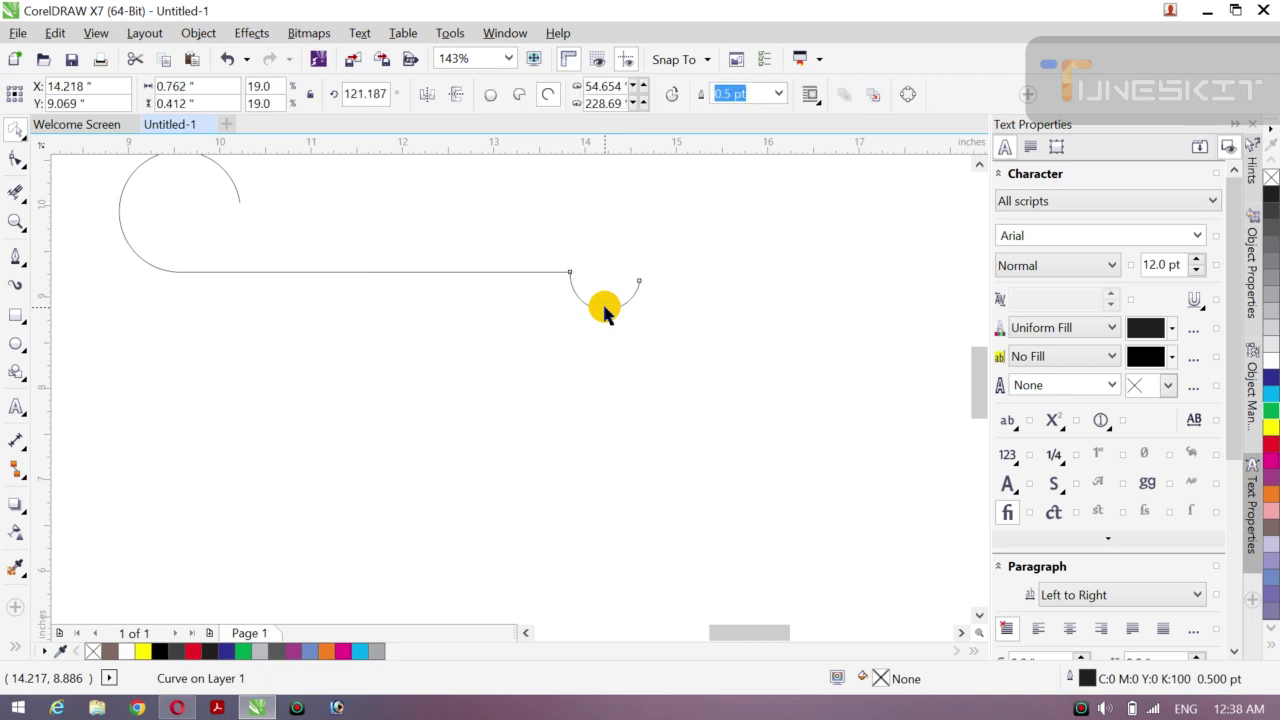
left_click_drag(603, 297, 619, 384)
Convert the outlines of the horizontal line and its two attached arcs to objects, and weld them into one shape
left_click(606, 306)
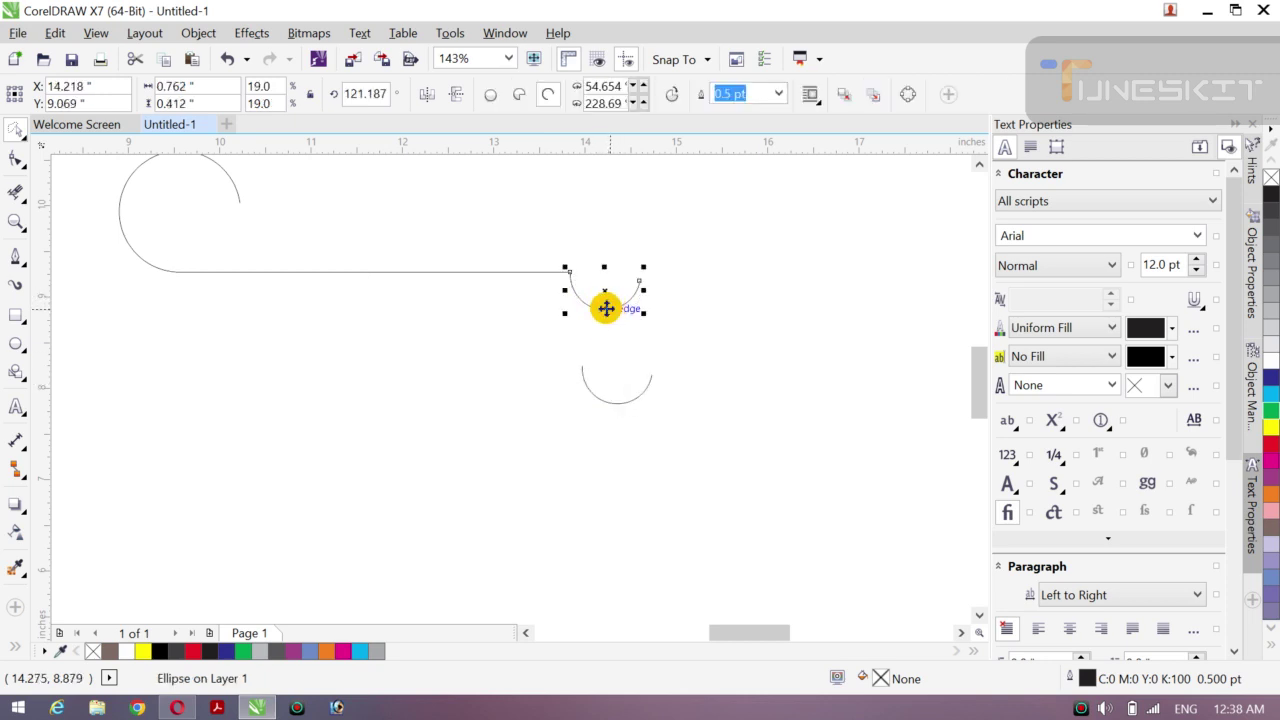
left_click(448, 272, "shift")
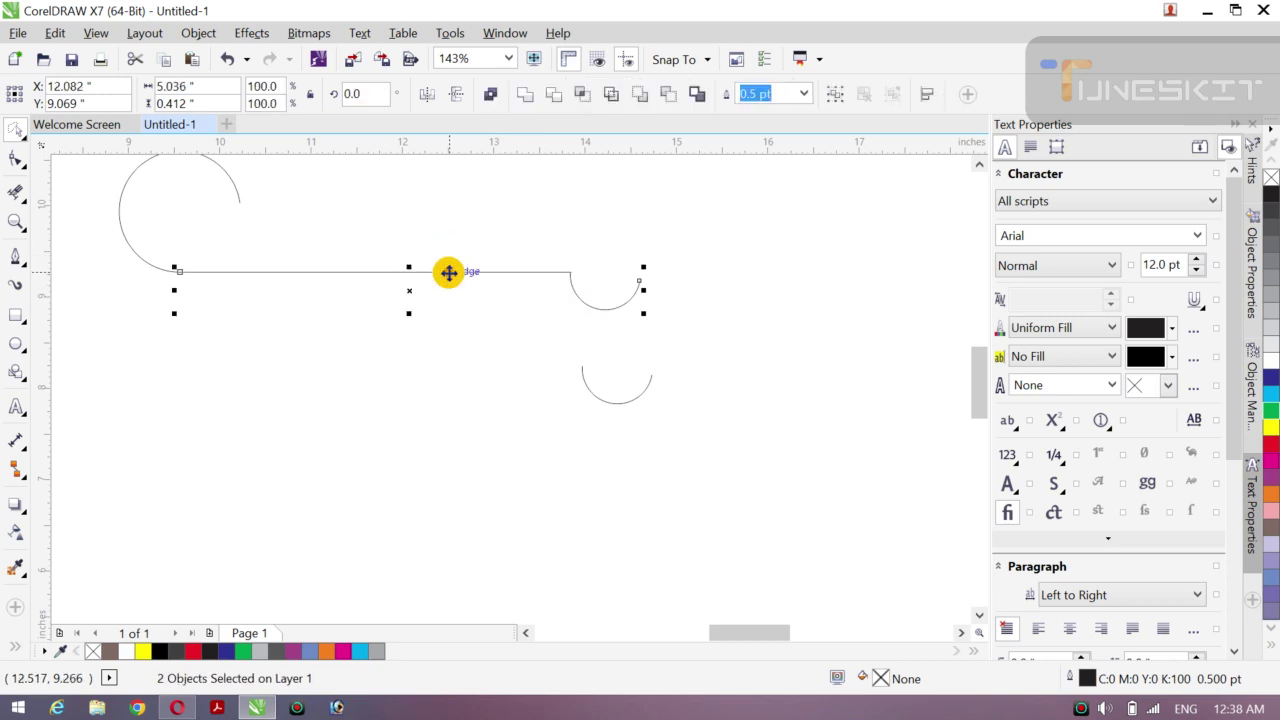
left_click(129, 247, "shift")
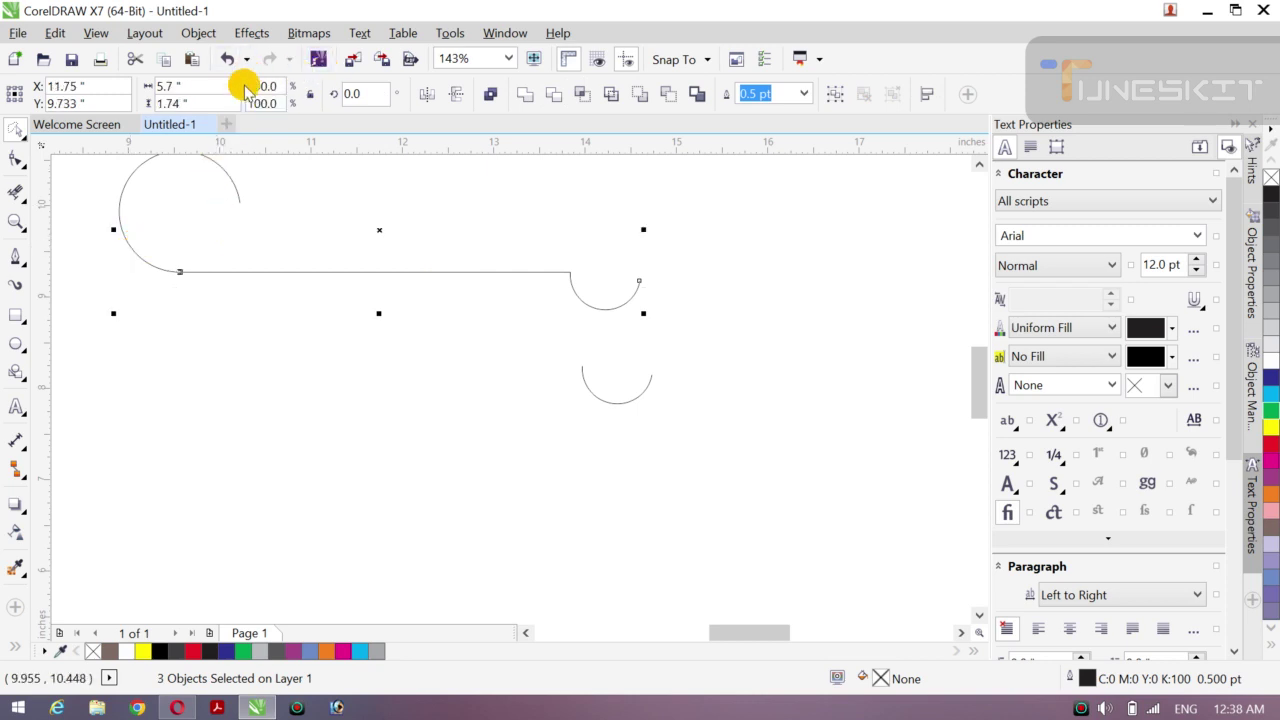
left_click(196, 33)
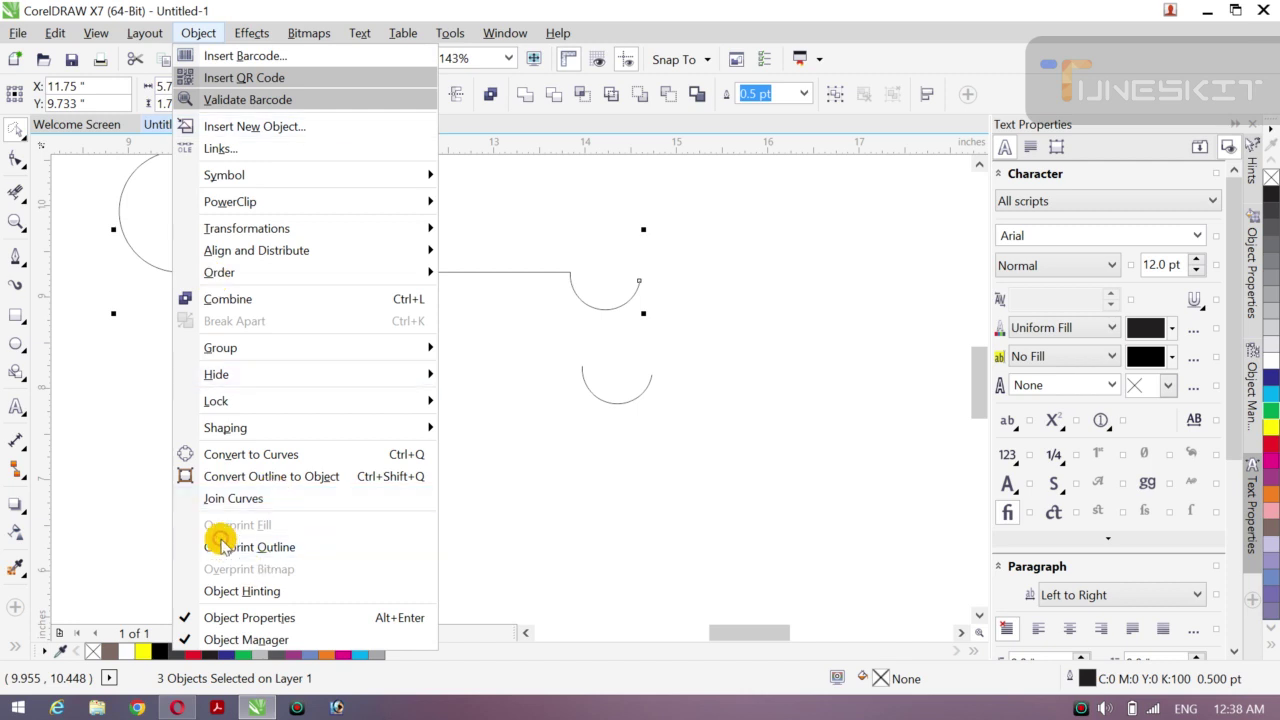
left_click(313, 480)
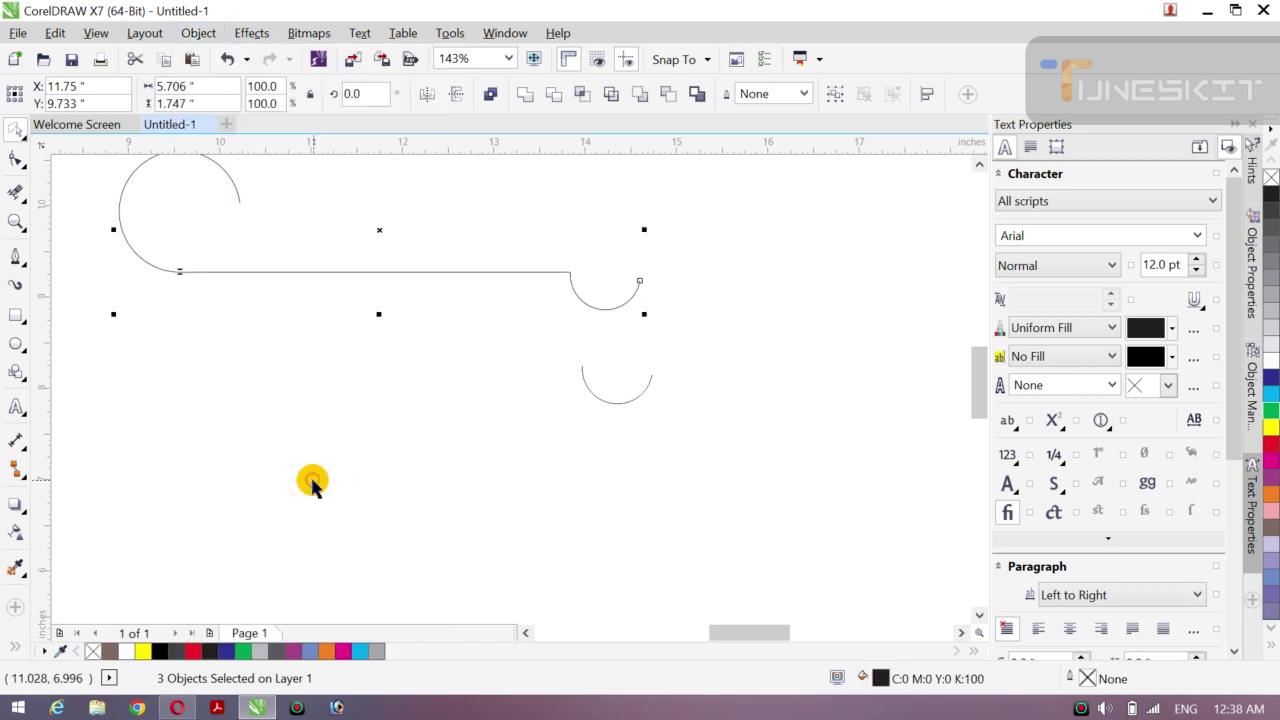
left_click(524, 94)
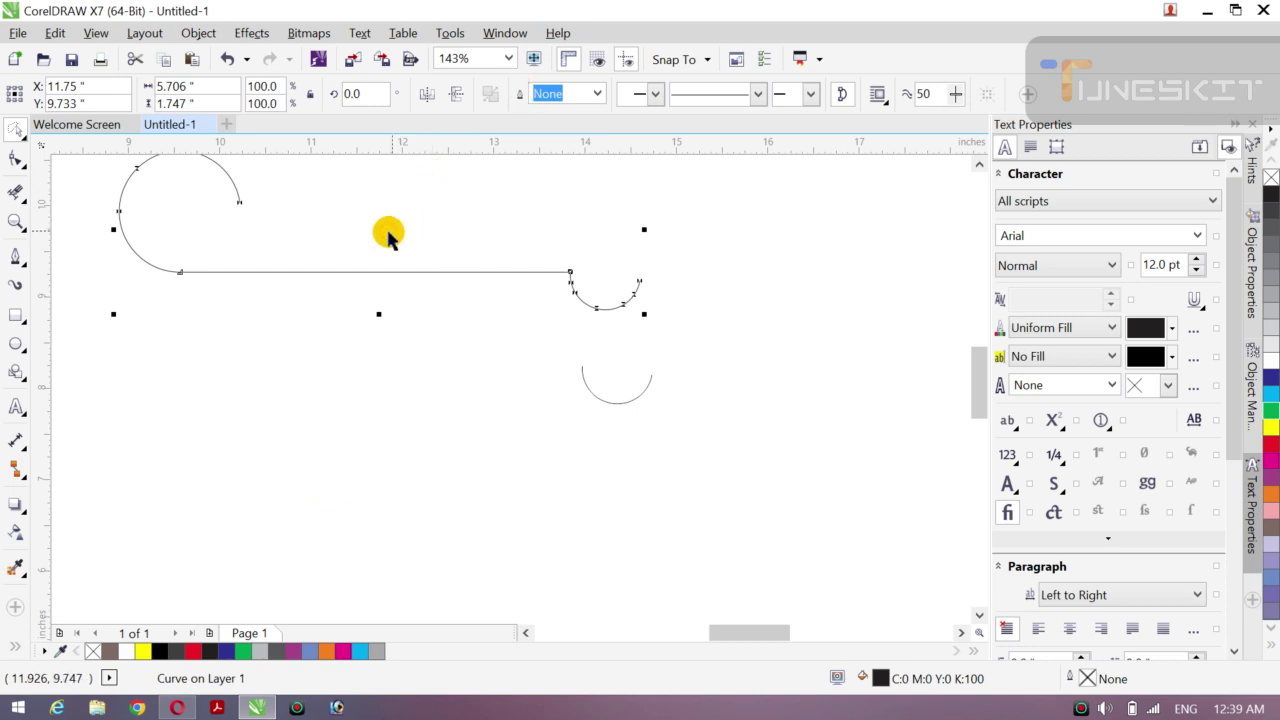
Move the welded shape across the page to about X 13.48, Y 9.29 inches
left_click_drag(378, 232, 431, 246)
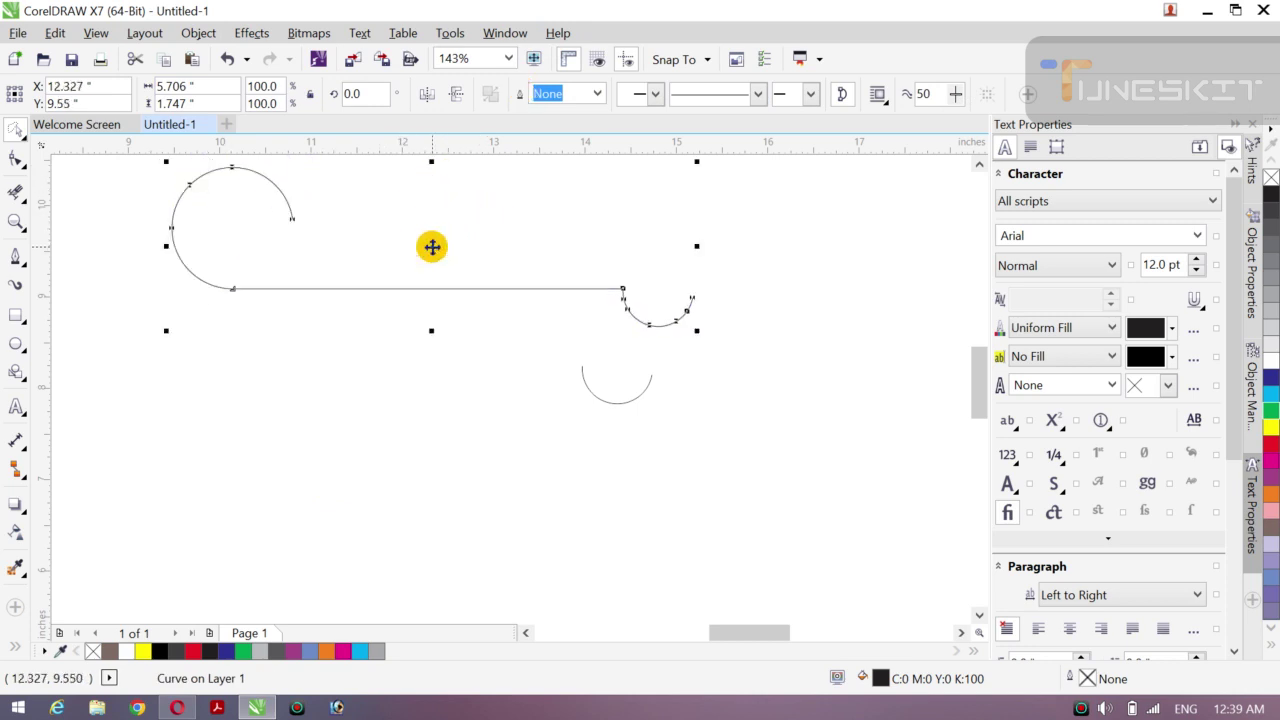
left_click(428, 383)
left_click(468, 290)
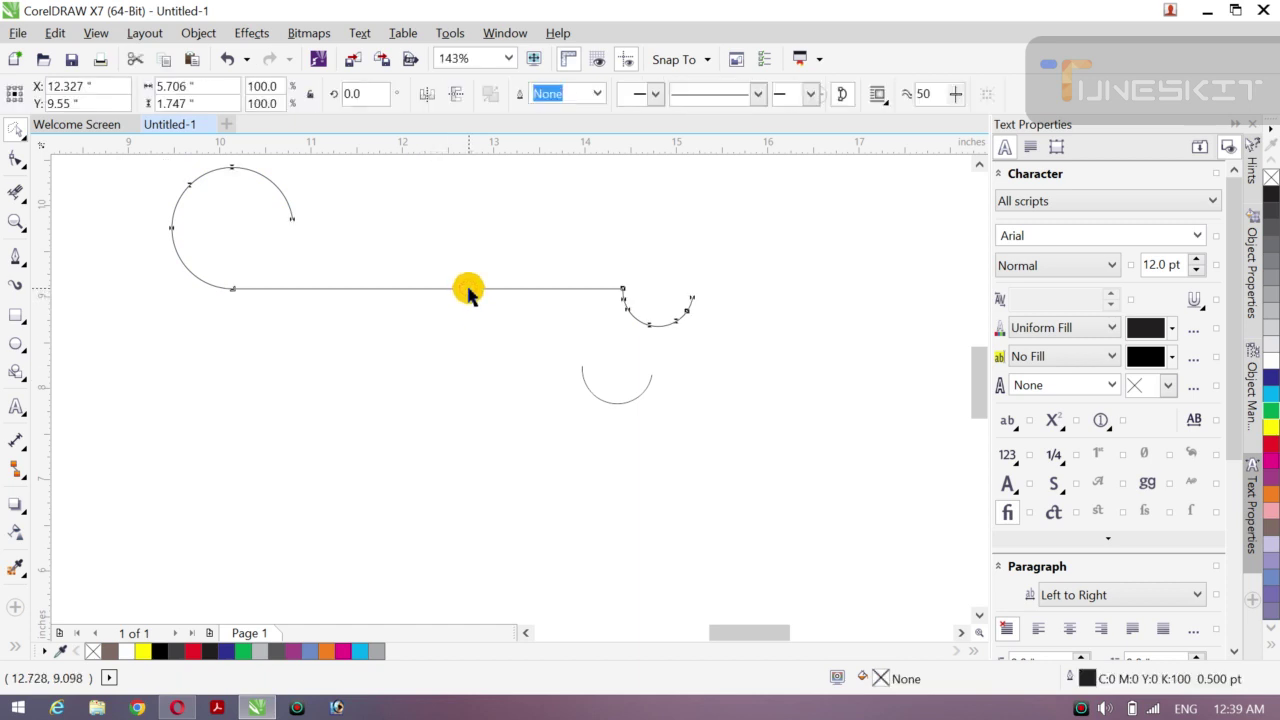
left_click_drag(434, 249, 536, 271)
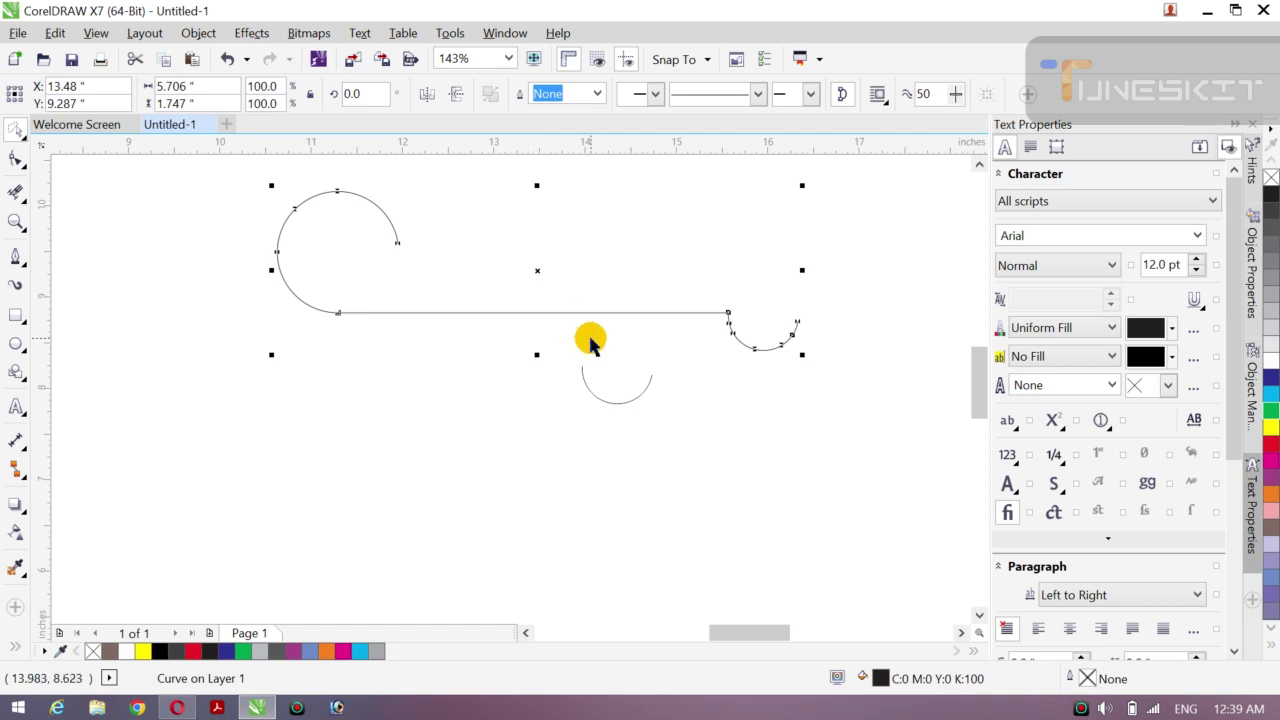
Move the loose arc to about X 9.64, Y 9.47 inches and the welded shape to about X 13.86, Y 8.67 inches
left_click(617, 403)
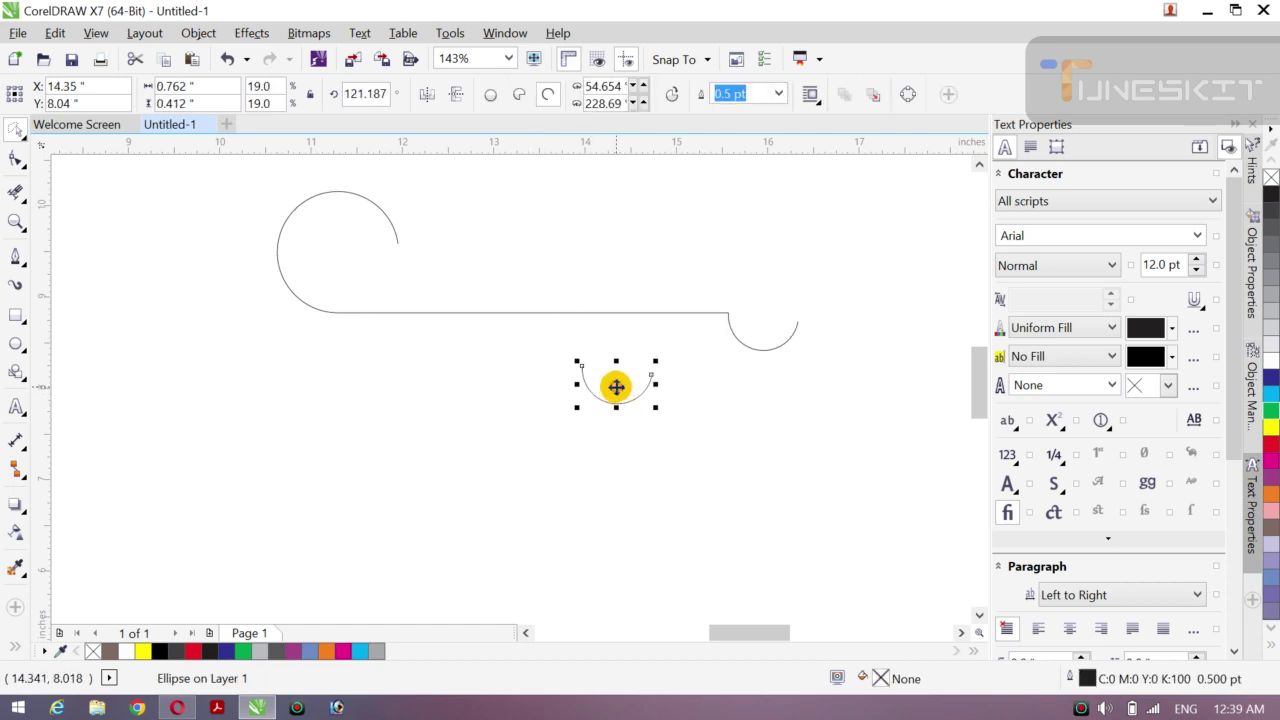
left_click_drag(617, 403, 180, 251)
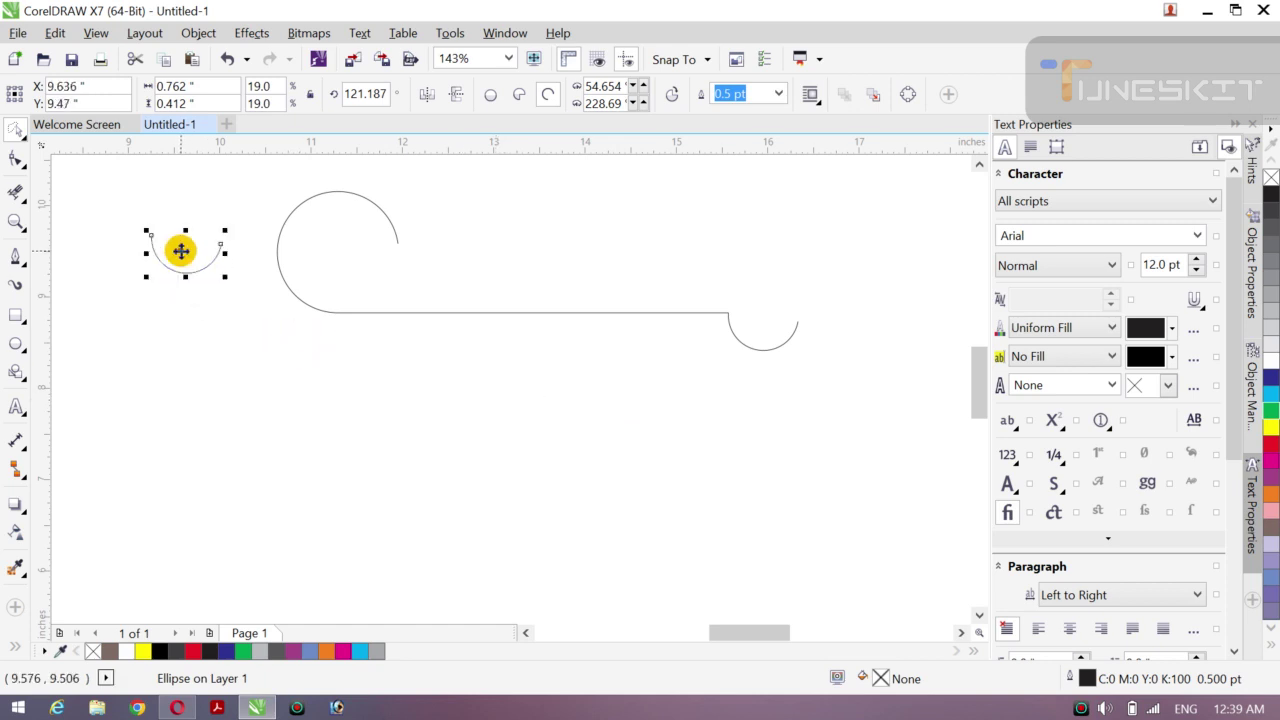
left_click(562, 314)
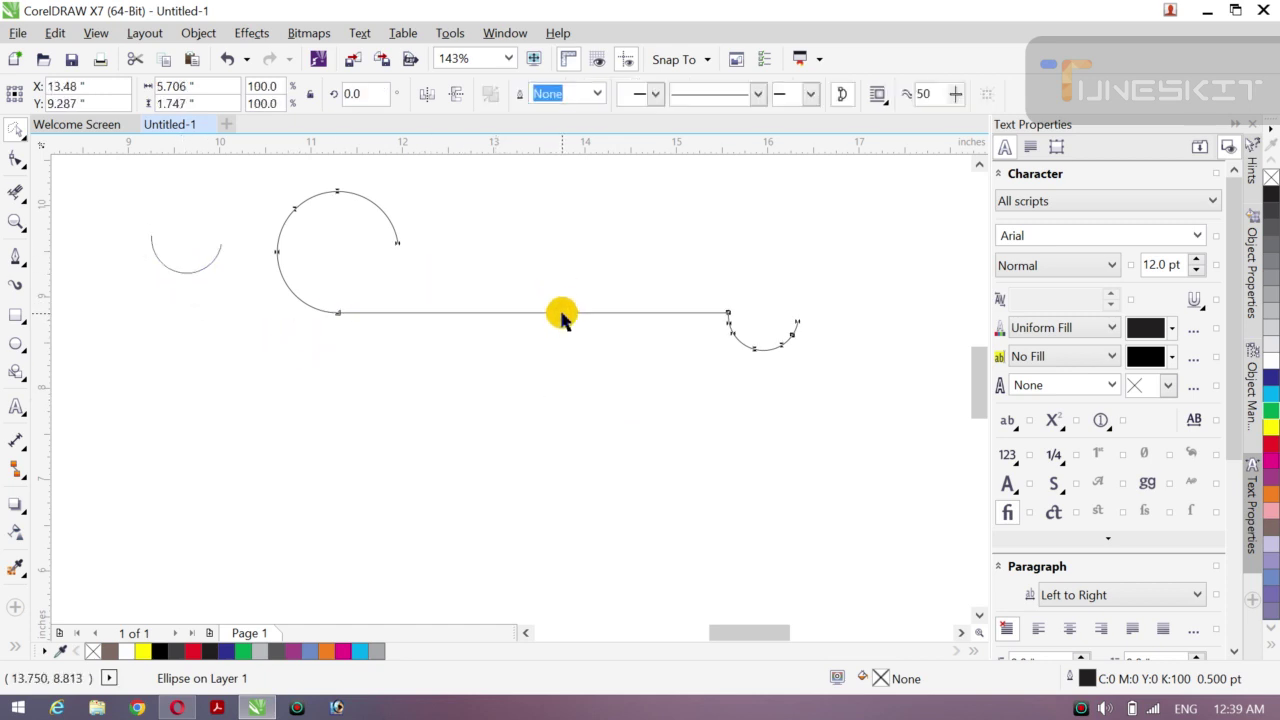
left_click_drag(537, 270, 571, 326)
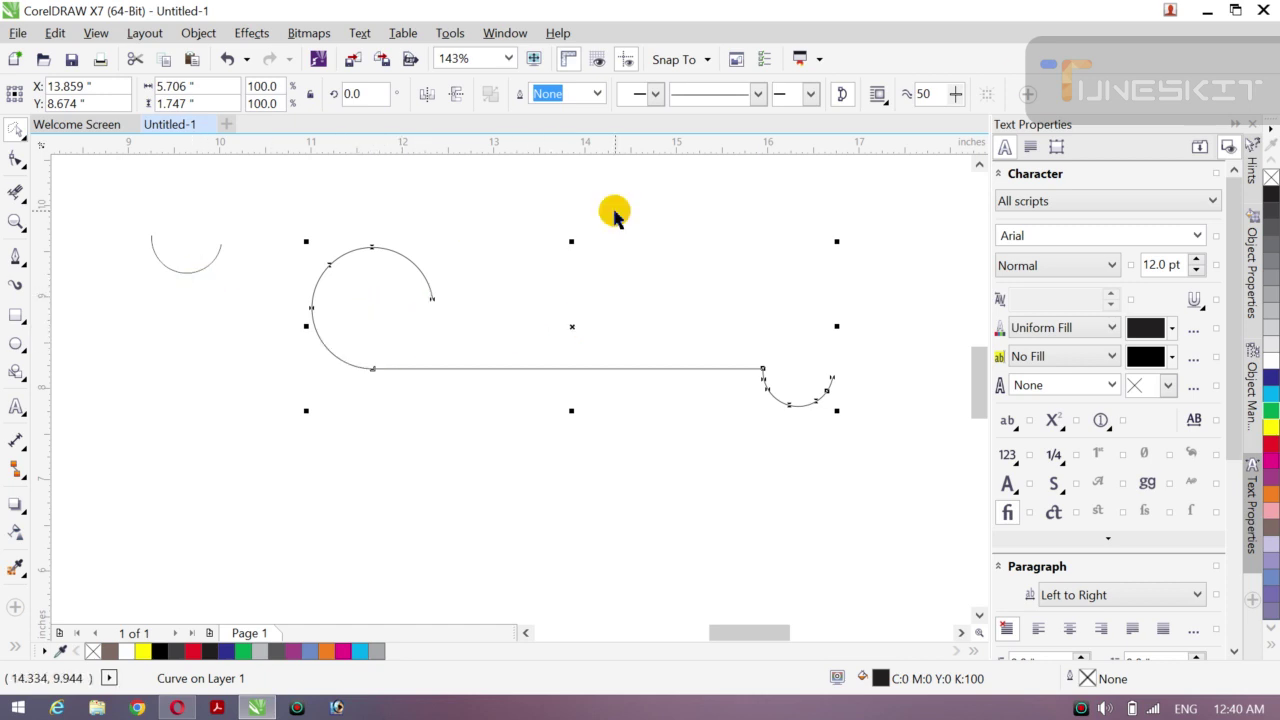
left_click(1205, 12)
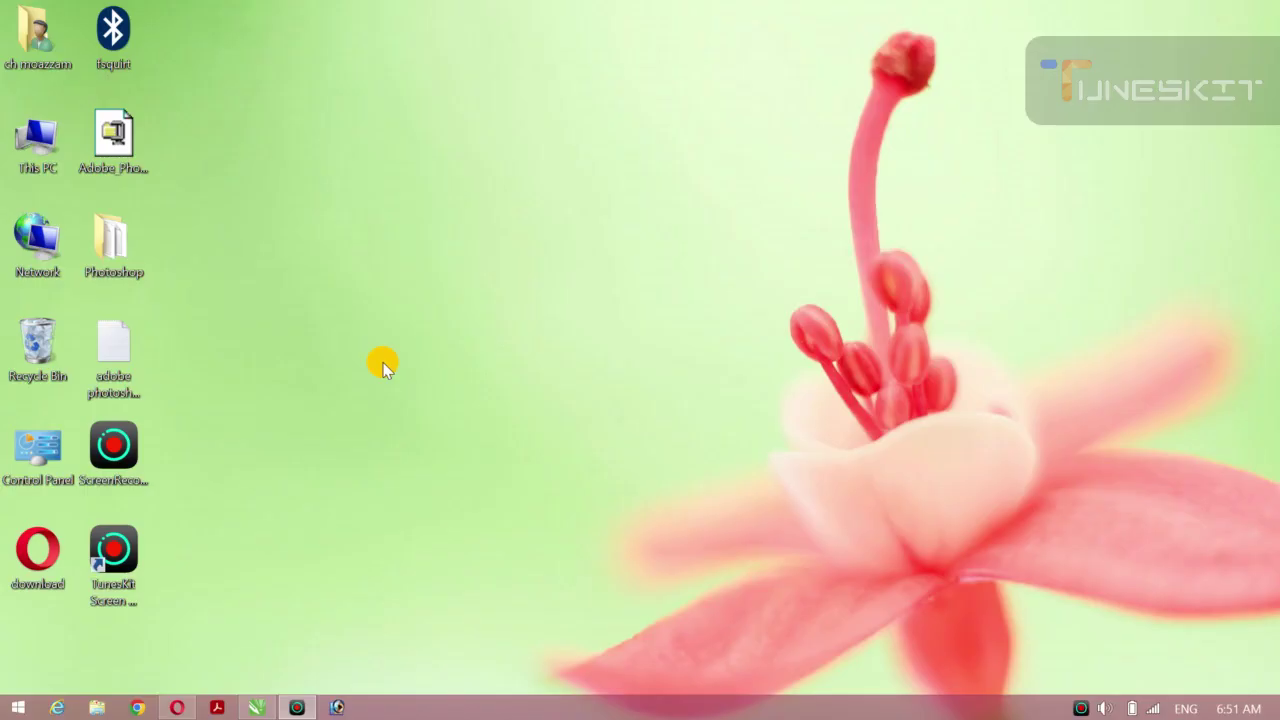
left_click(257, 707)
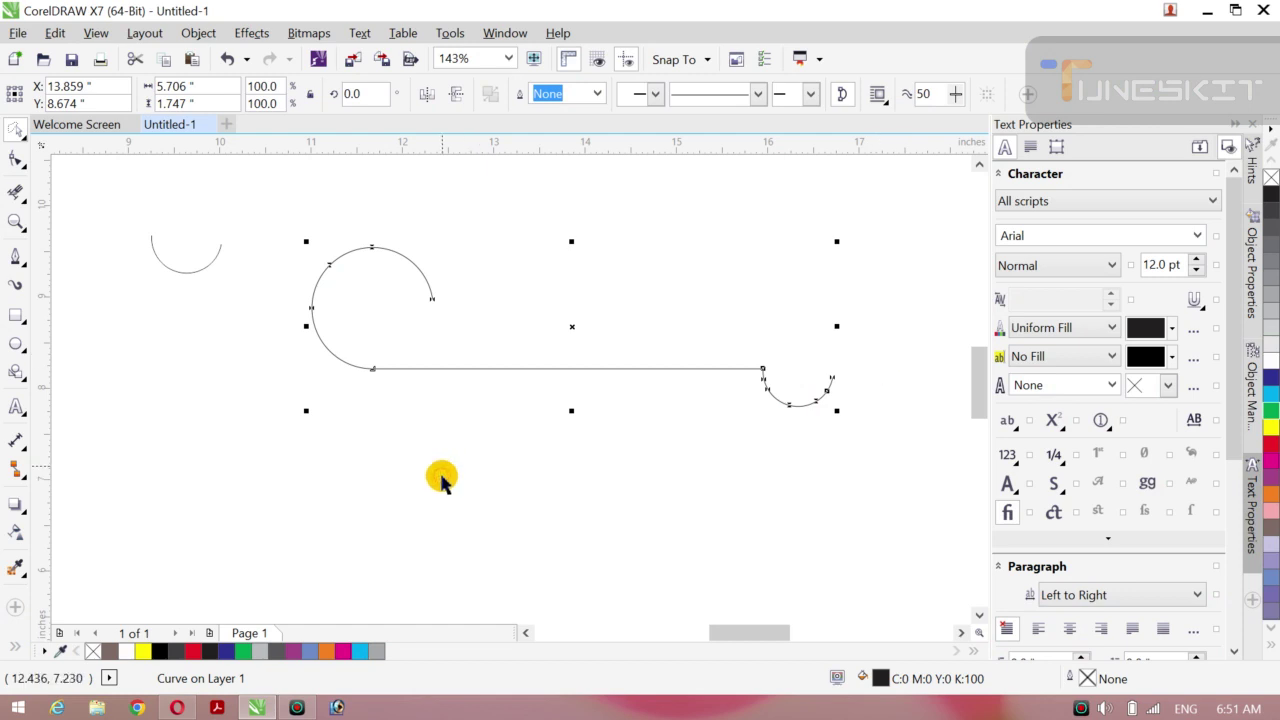
left_click(437, 443)
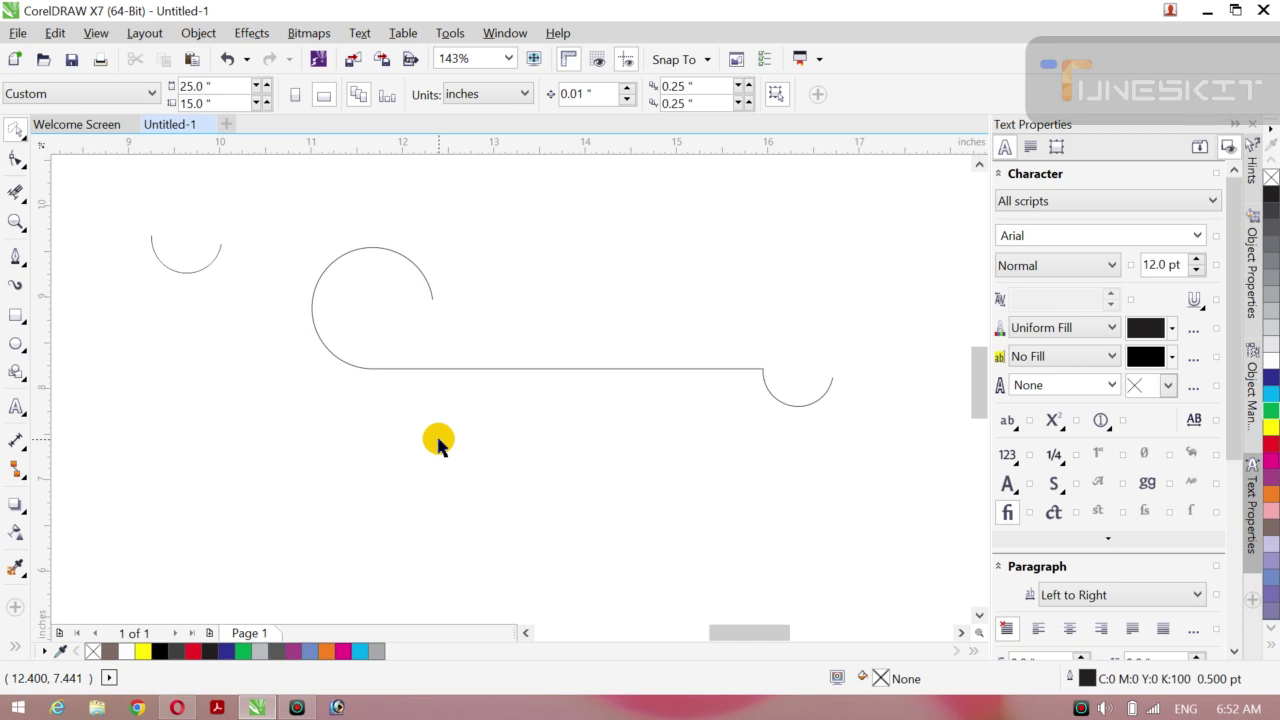
left_click(527, 372)
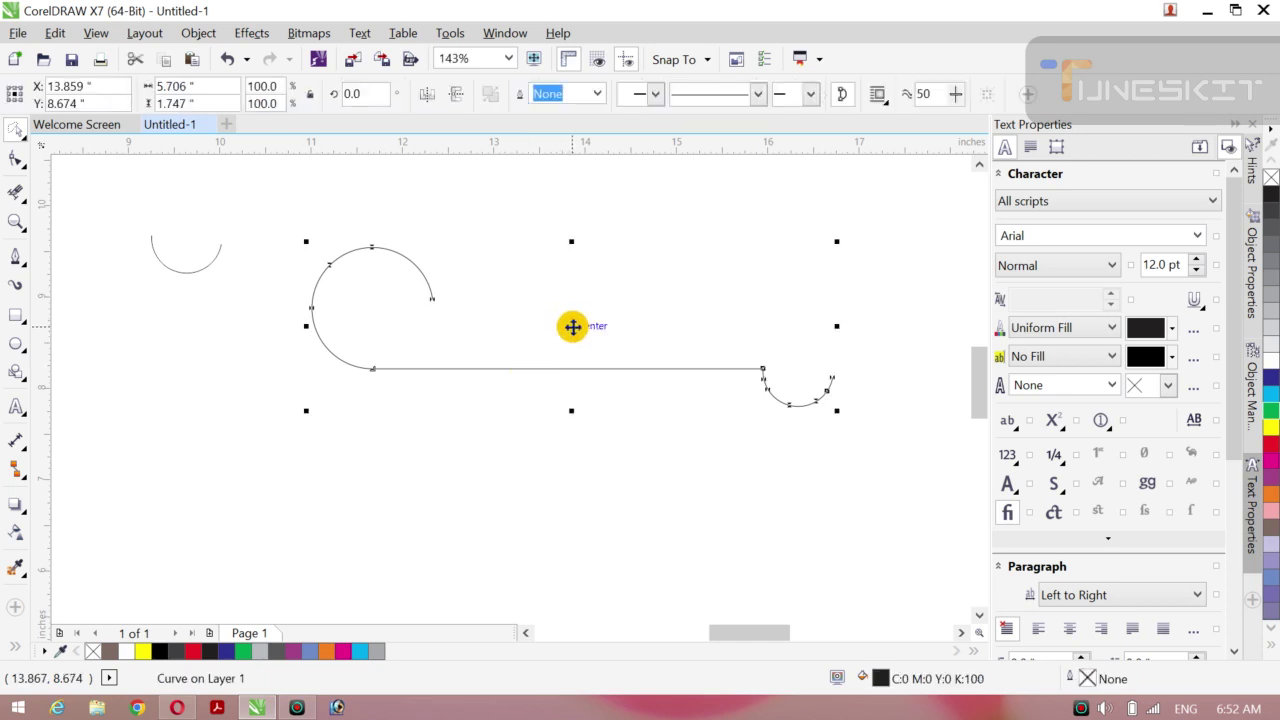
left_click_drag(571, 326, 547, 362)
key("Escape")
key("ctrl+z")
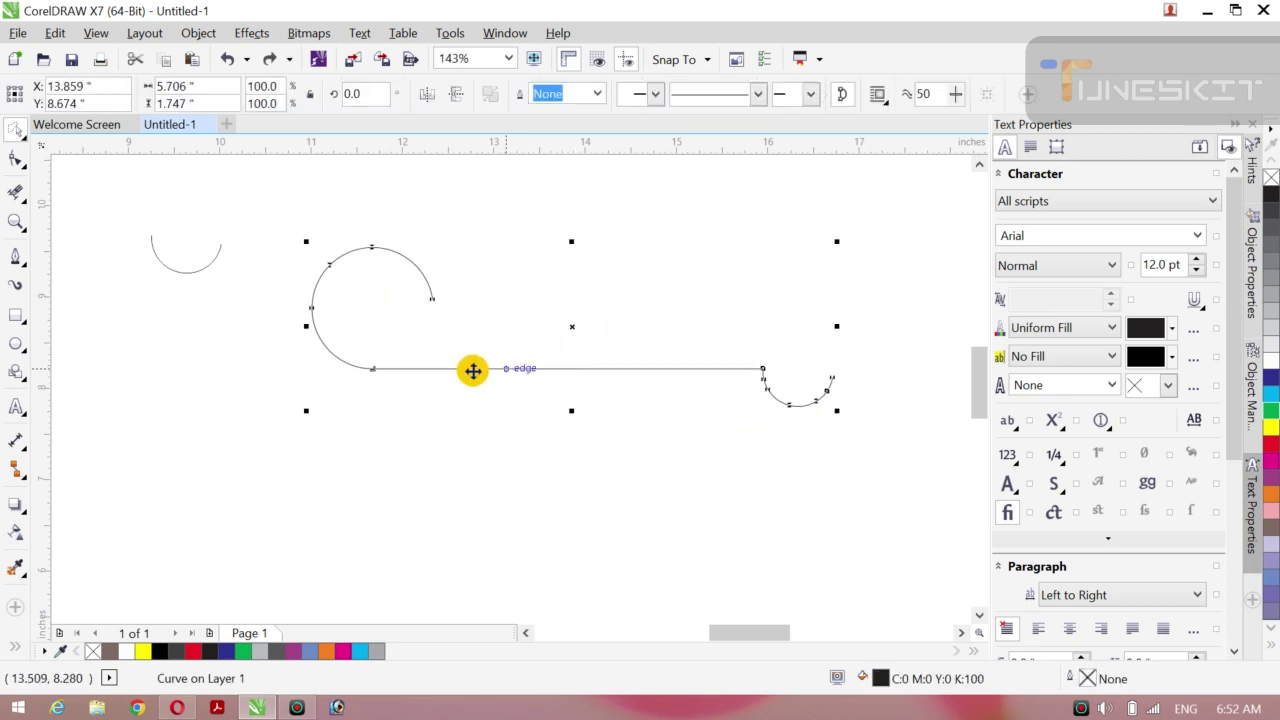
left_click(263, 366)
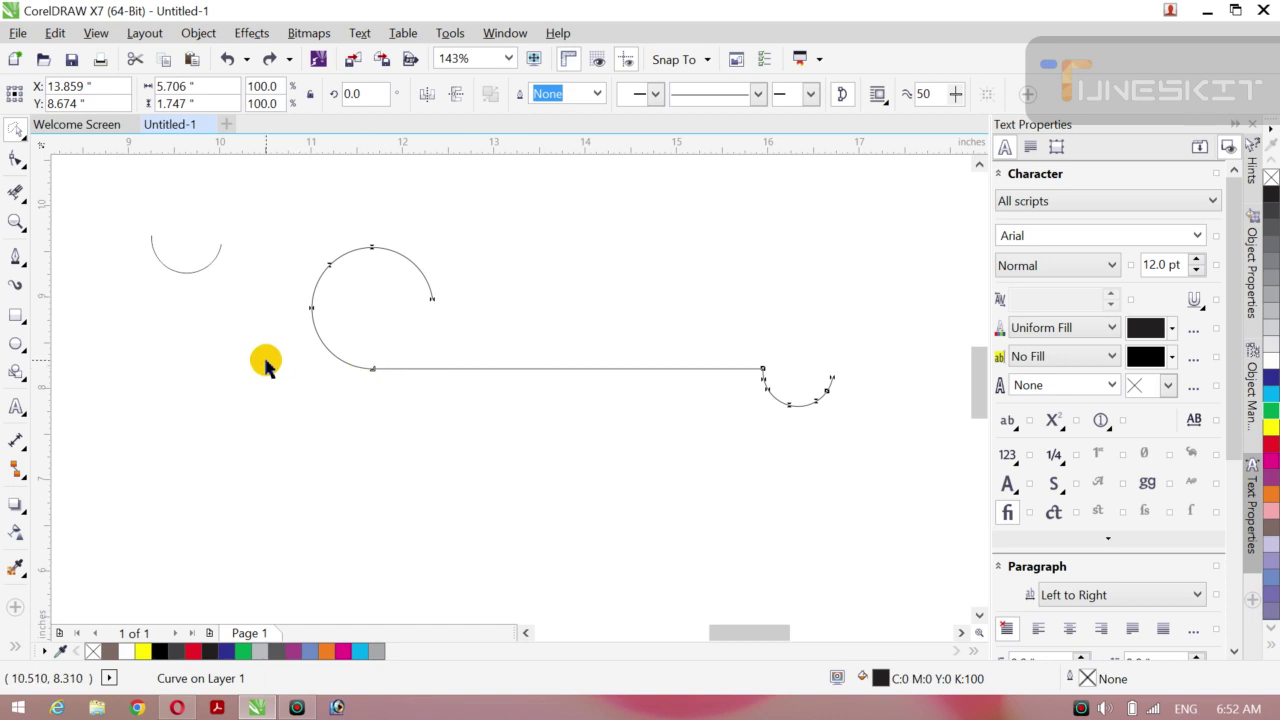
left_click(488, 372)
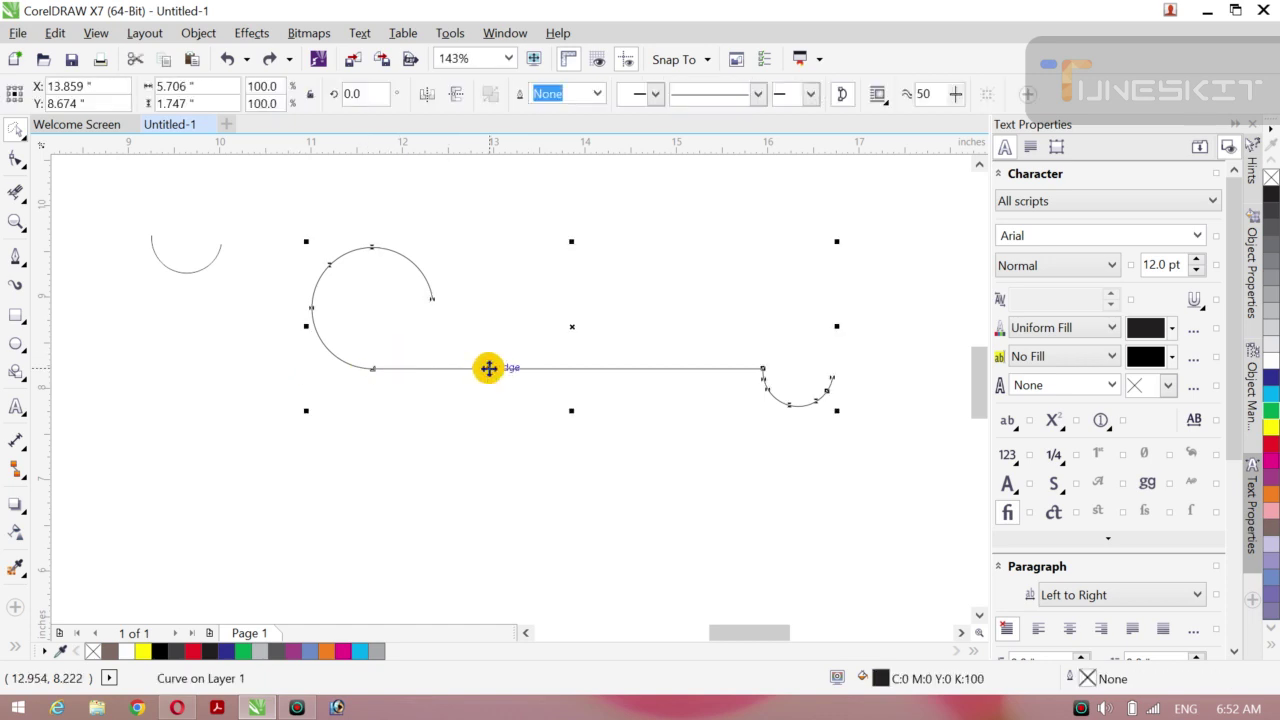
left_click(293, 368)
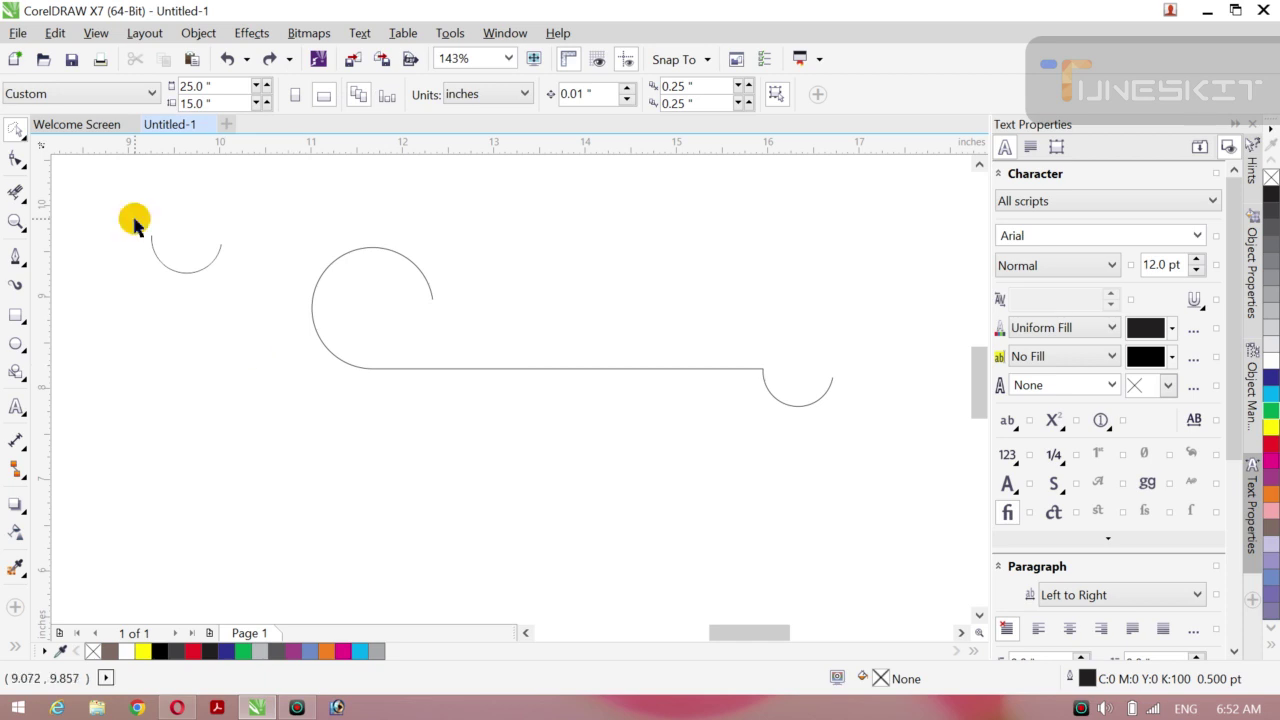
Draw a straight diagonal Pen line, about 1.9 by 2.0 inches, running down and left from just below the large arc
left_click(22, 261)
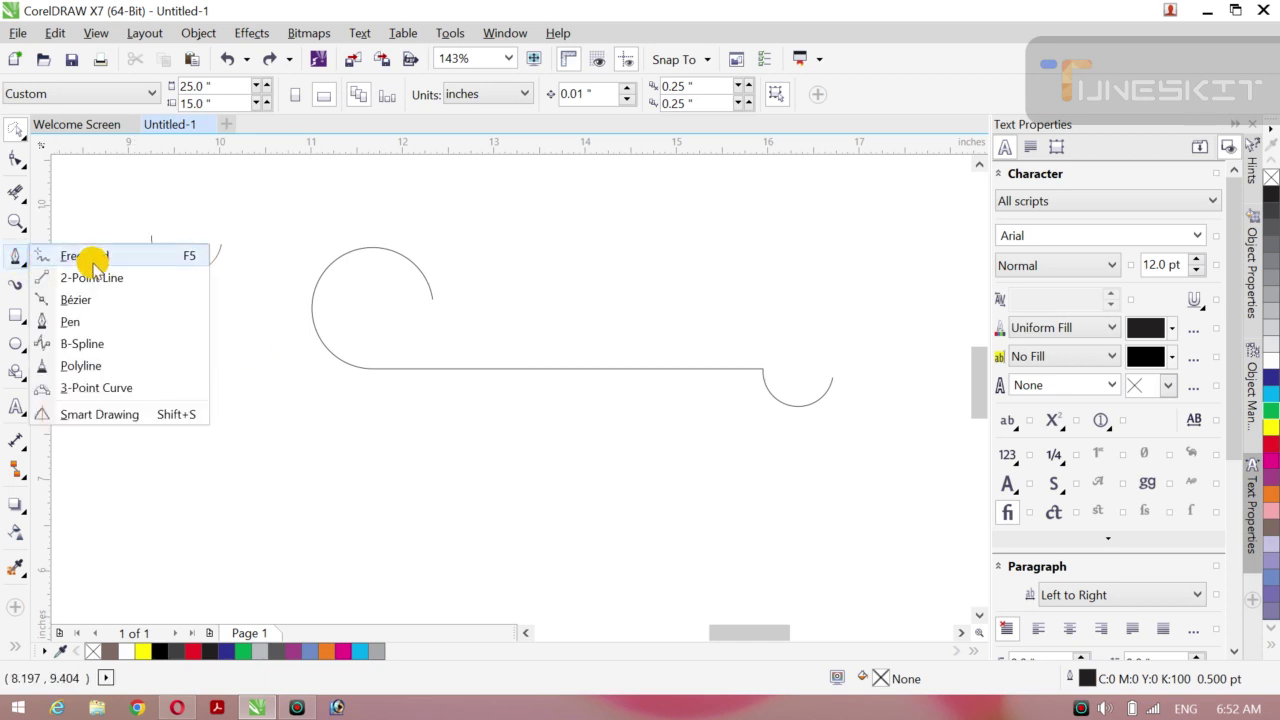
left_click(70, 321)
left_click(80, 331)
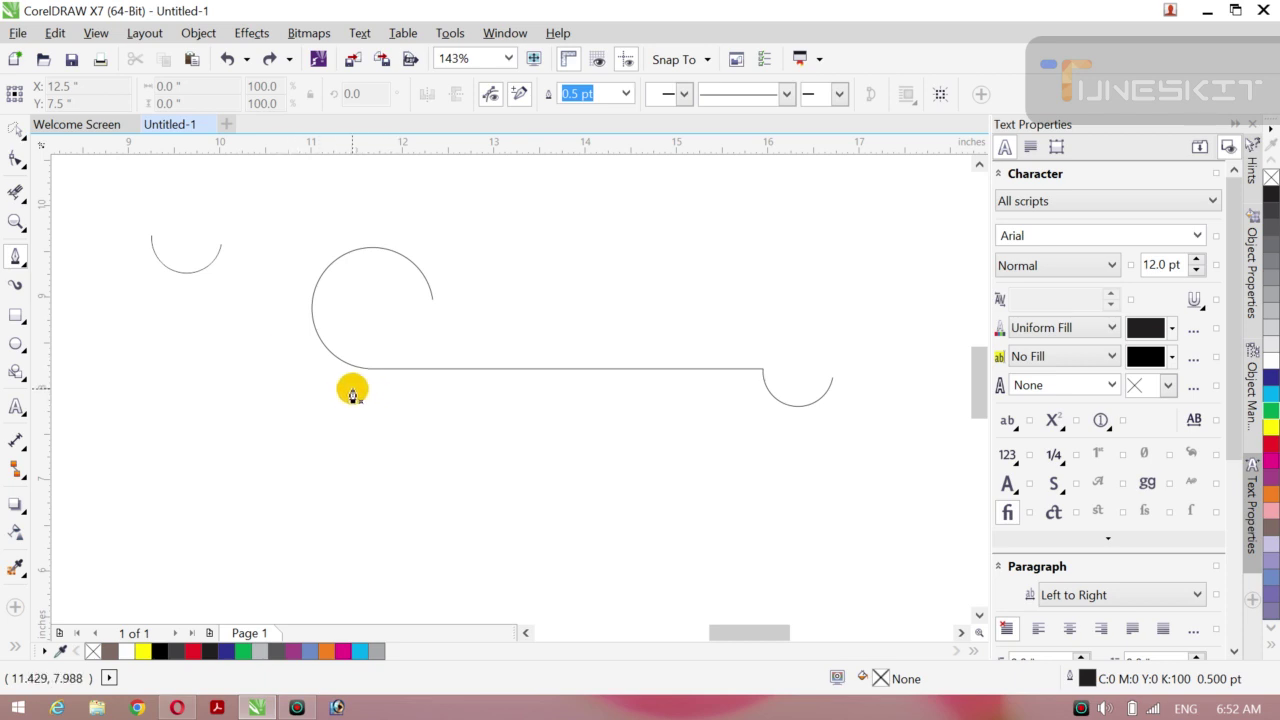
left_click(359, 383)
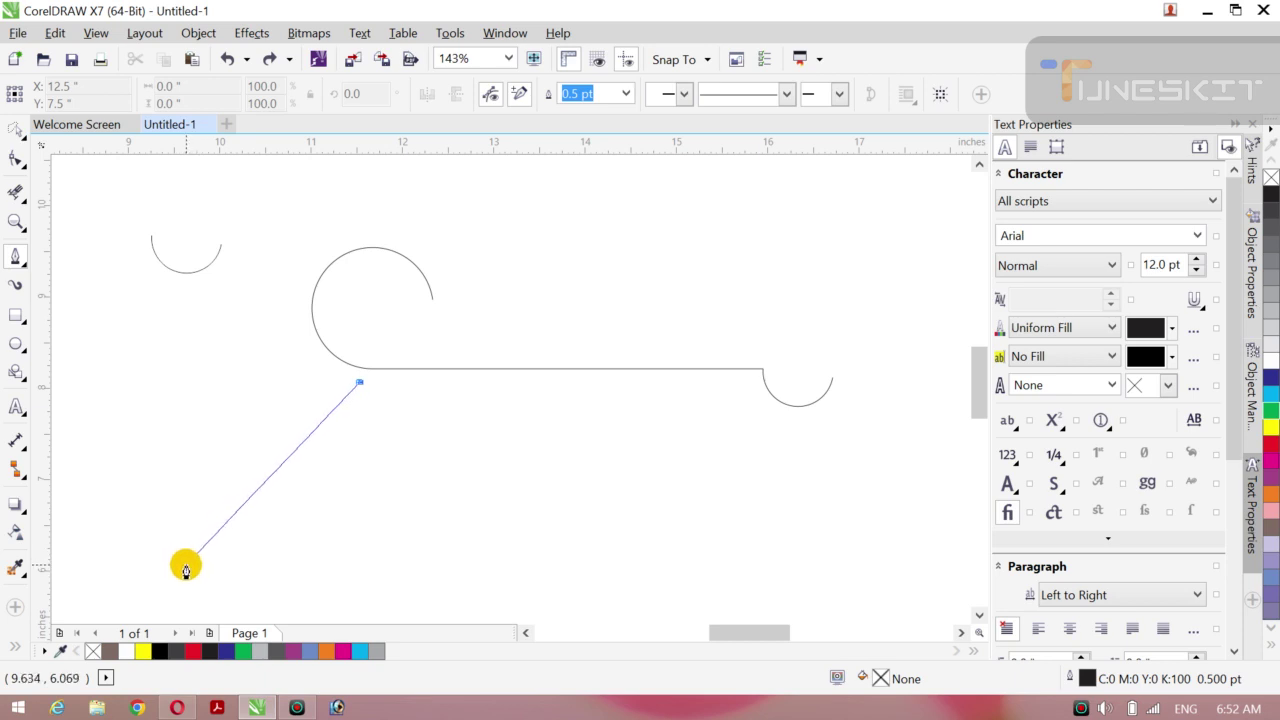
double_click(185, 567)
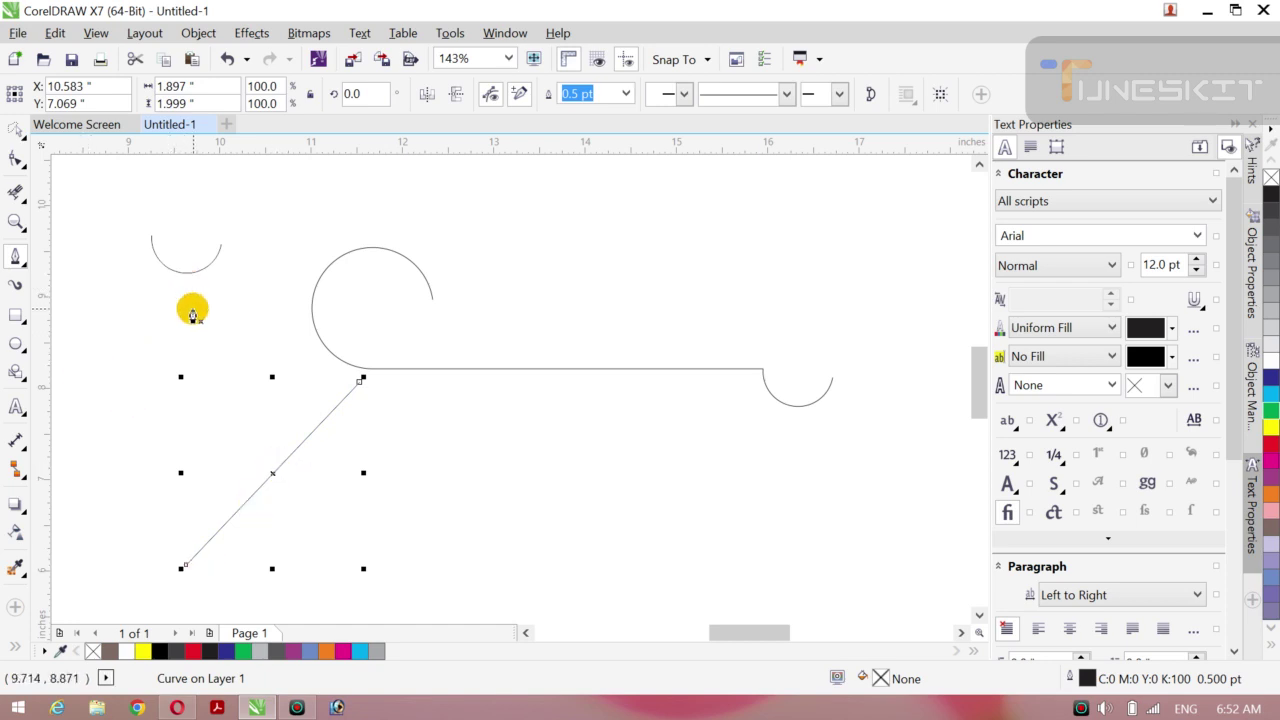
Move the loose small arc to the lower end of the diagonal line, at about X 9.21, Y 5.98 inches
key("z")
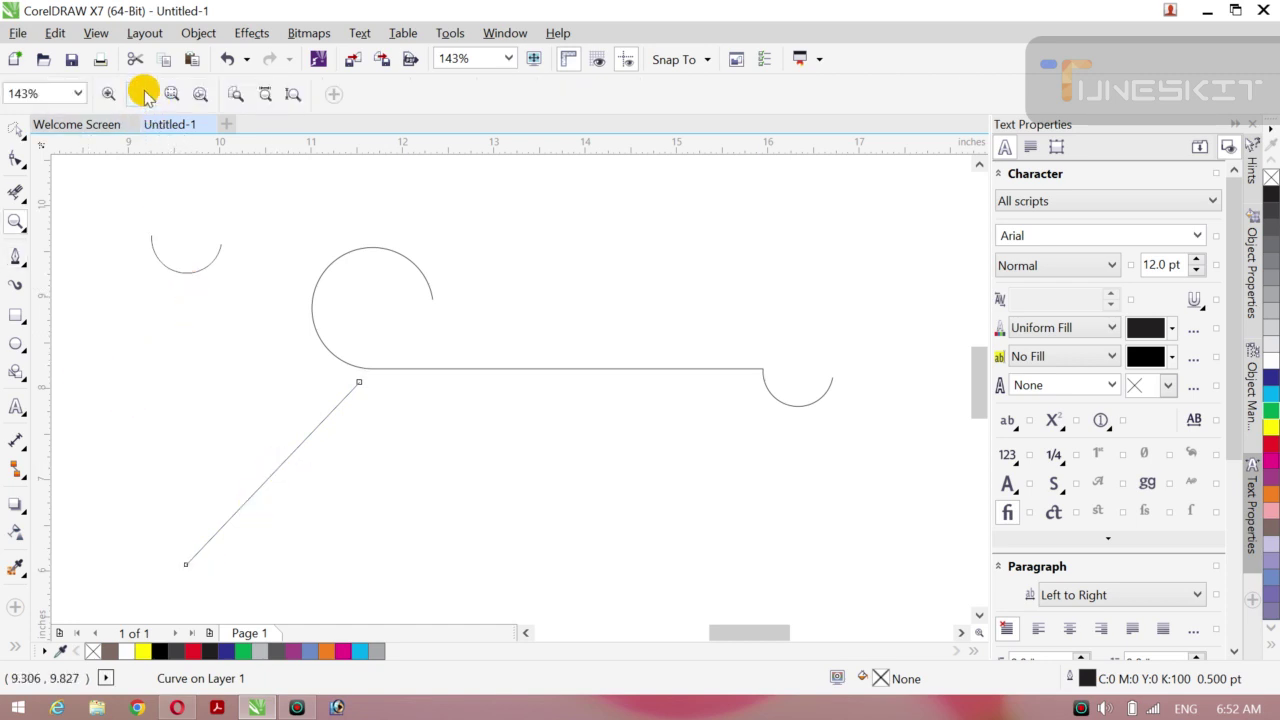
left_click(144, 93)
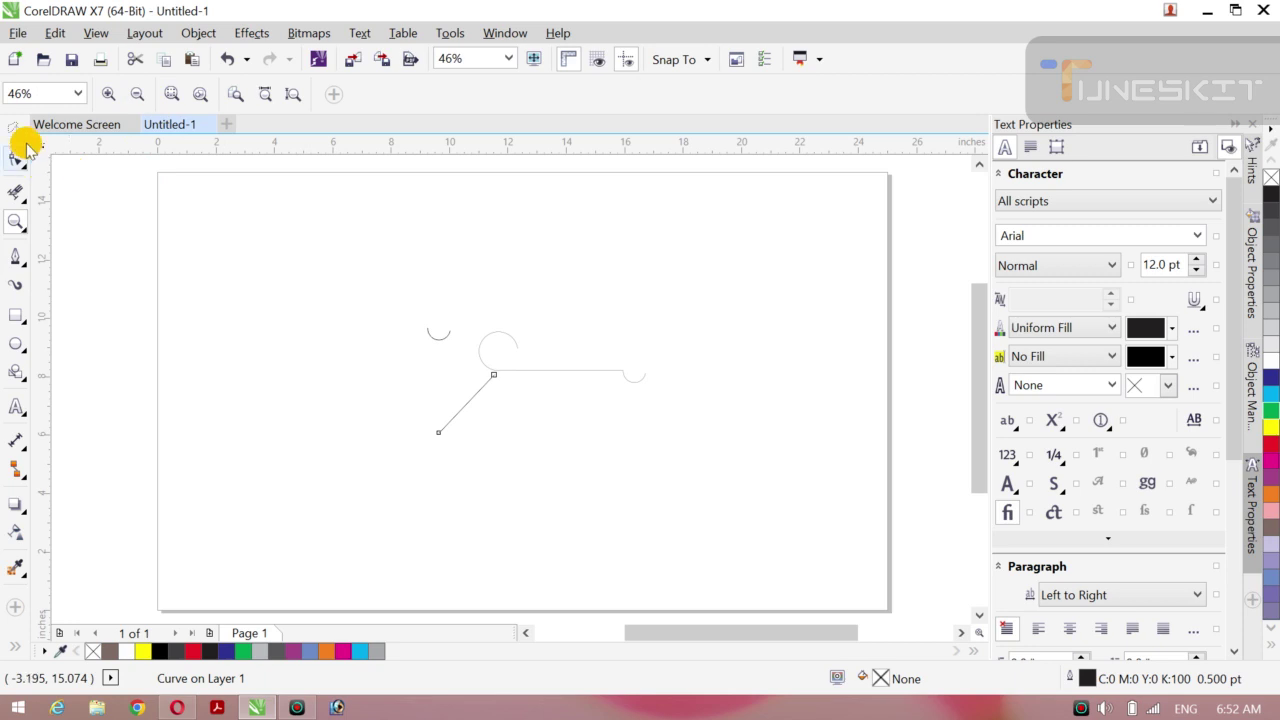
left_click(27, 145)
left_click(60, 134)
left_click(280, 277)
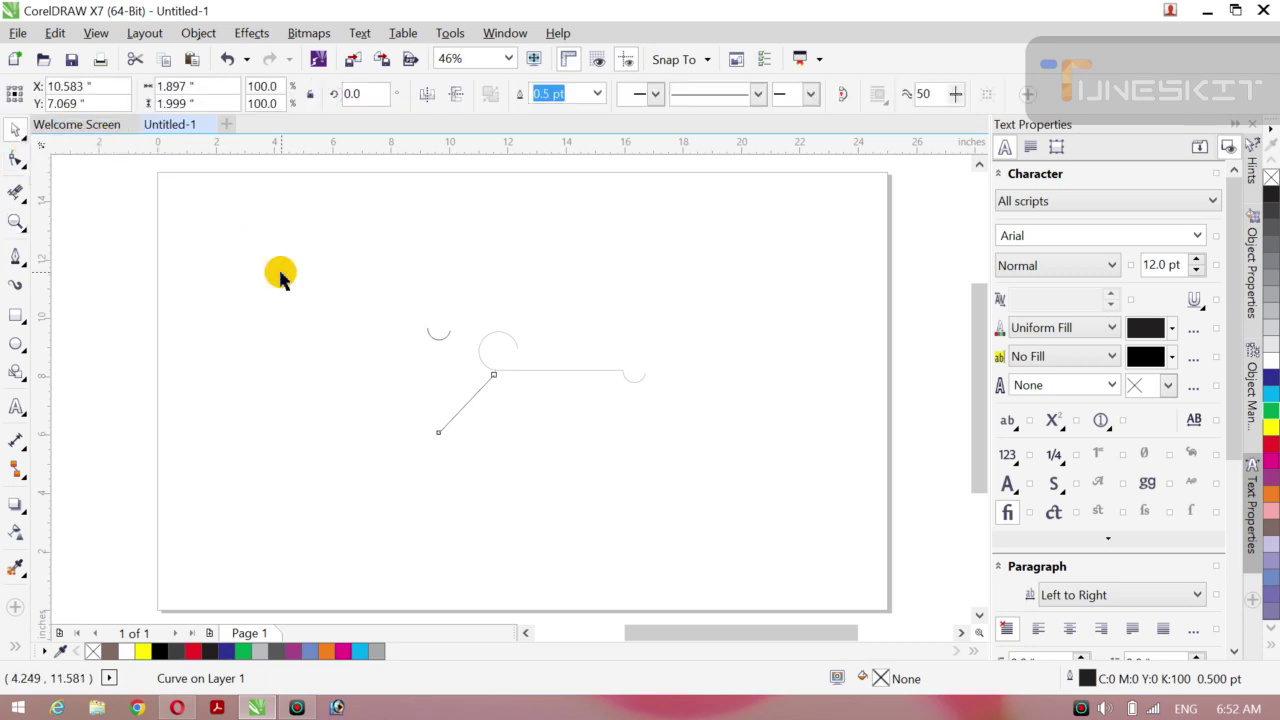
left_click(437, 338)
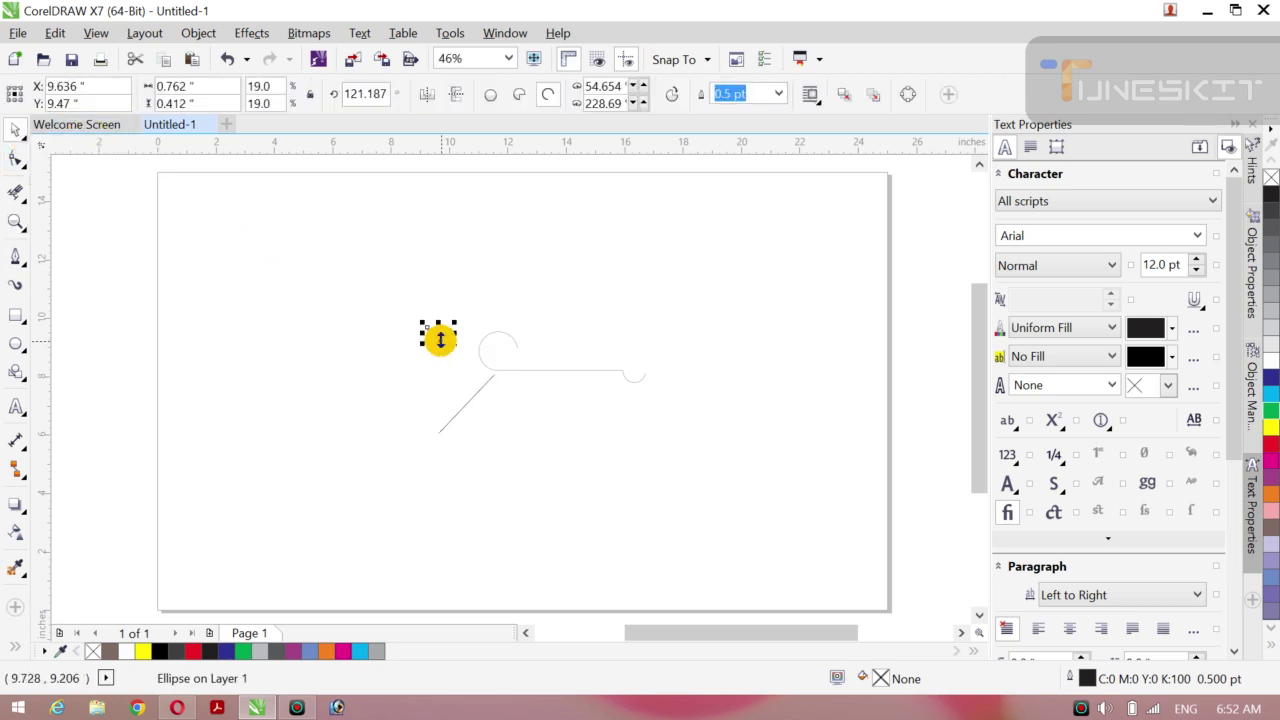
left_click_drag(438, 340, 431, 439)
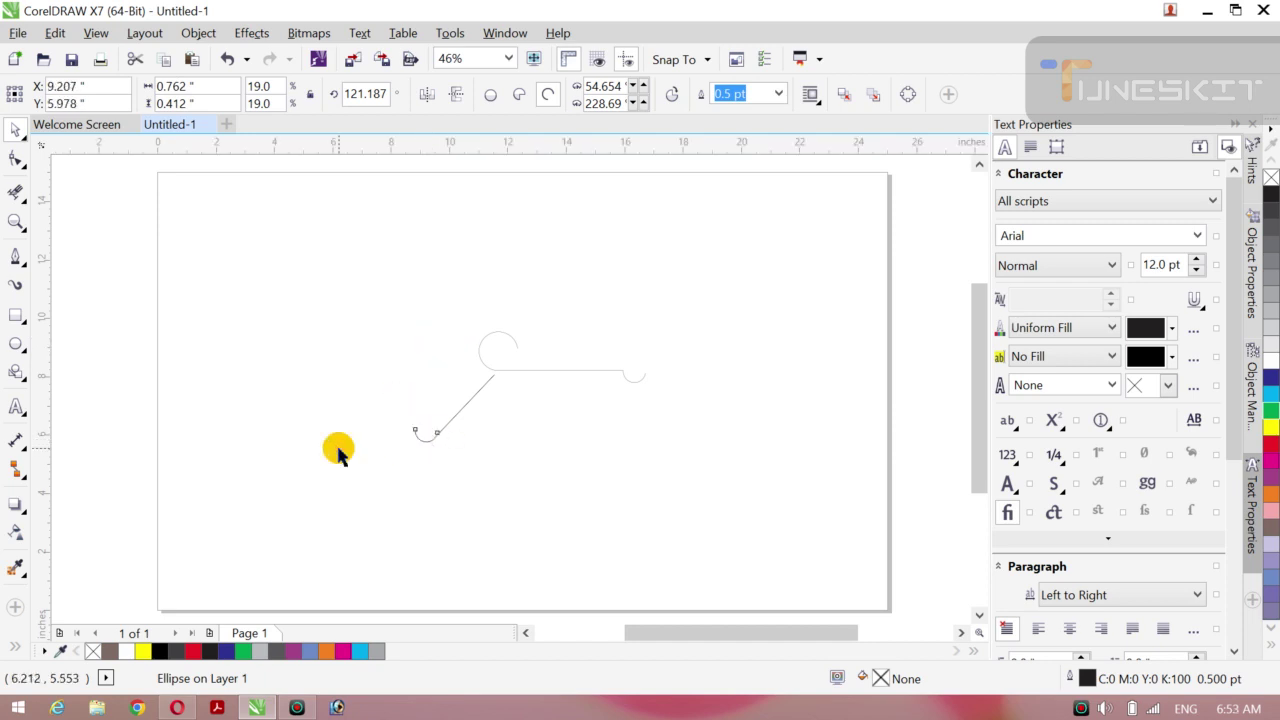
left_click(338, 450)
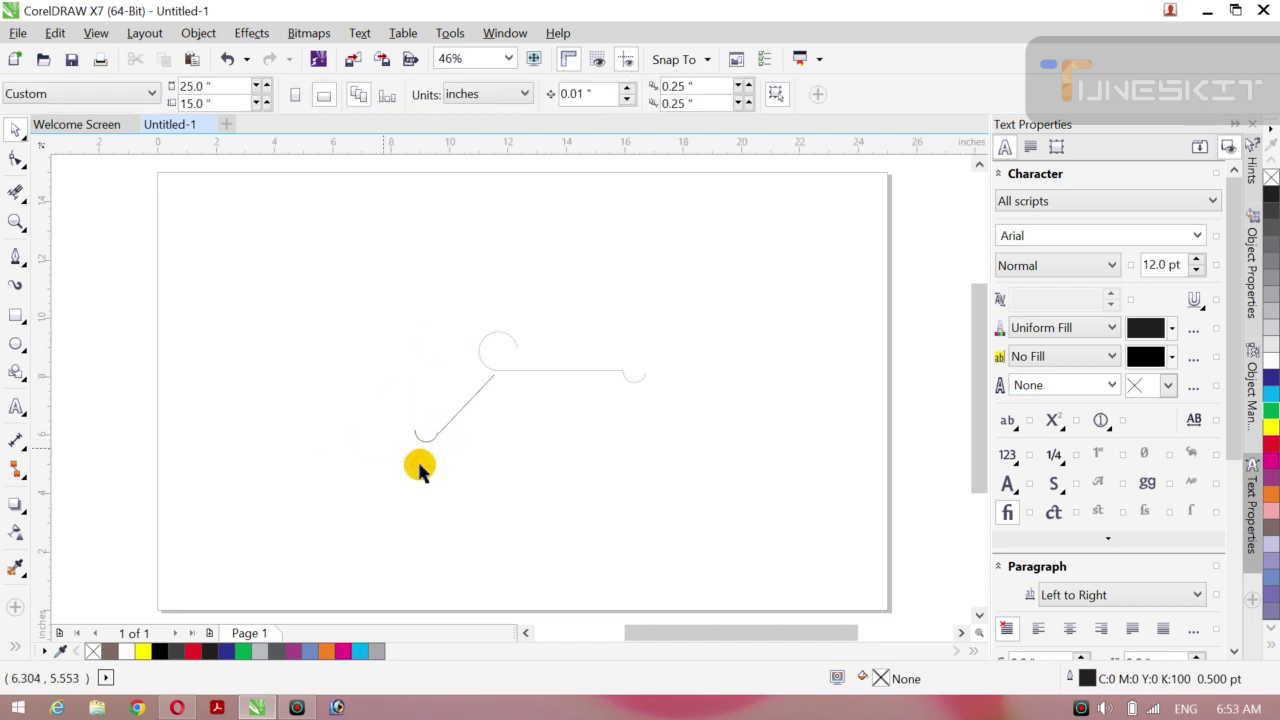
Snap the small arc's nearer end onto the diagonal line's lower endpoint, placing the arc at about X 9.25, Y 5.96 inches
key("z")
left_click_drag(397, 395, 468, 459)
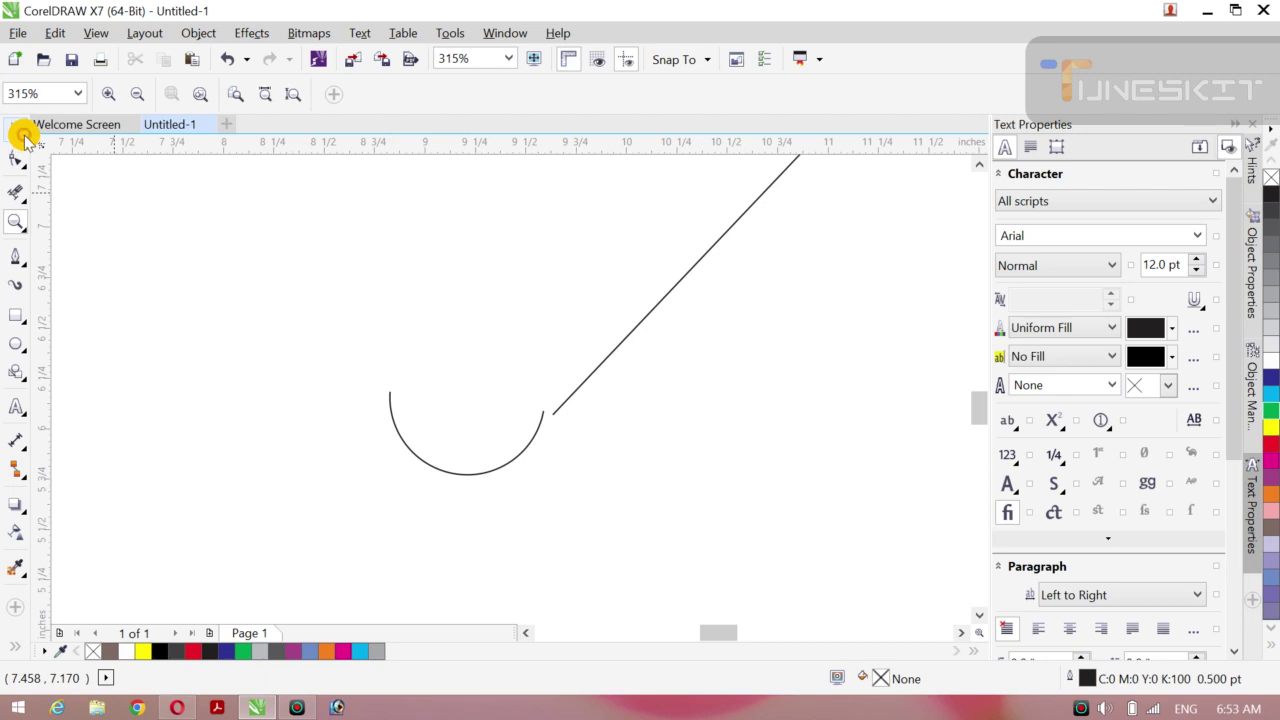
left_click(22, 134)
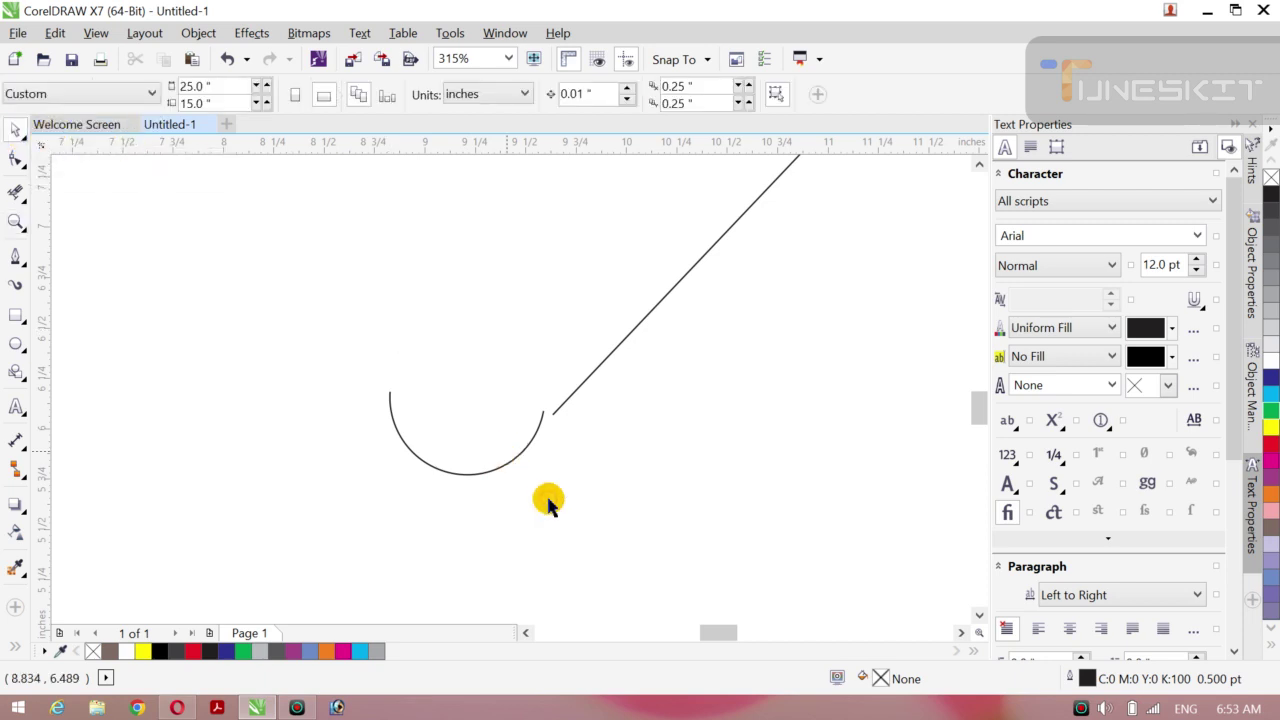
left_click(522, 452)
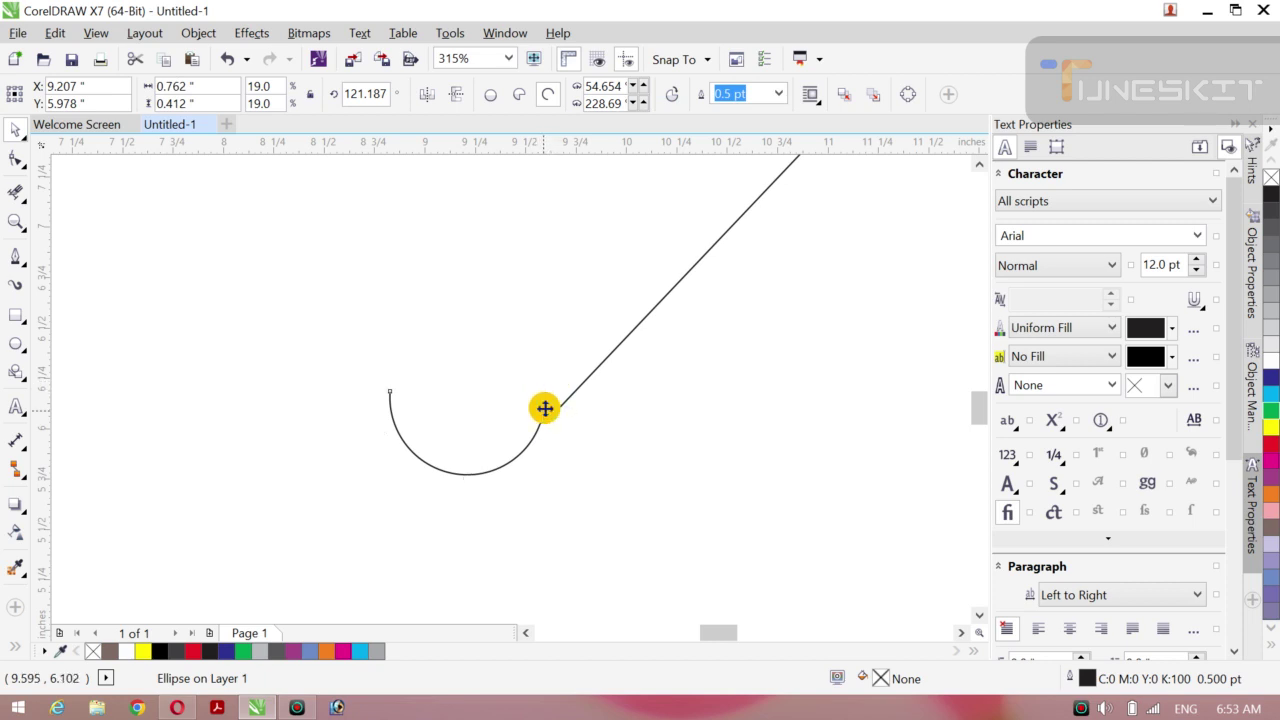
left_click_drag(544, 408, 555, 416)
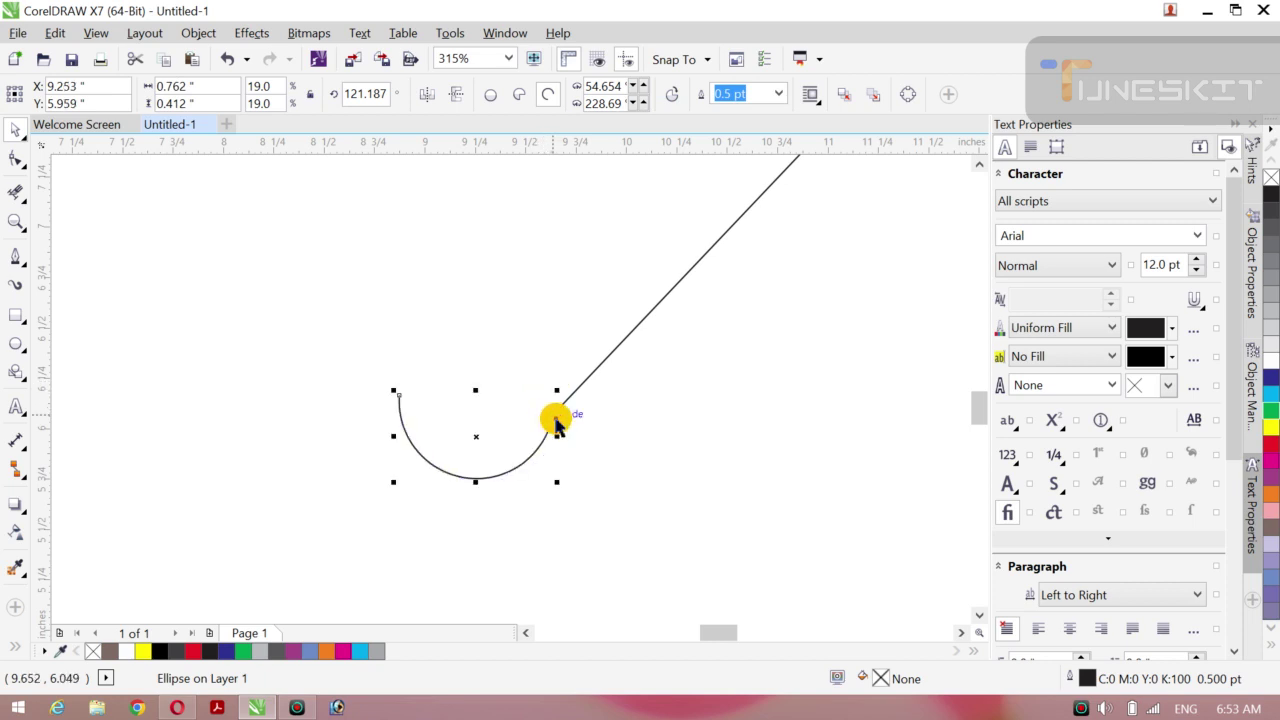
left_click(490, 376)
Scale the diagonal line and its small arc together to about 3.22 by 2.80 inches, keeping the upper end fixed
key("z")
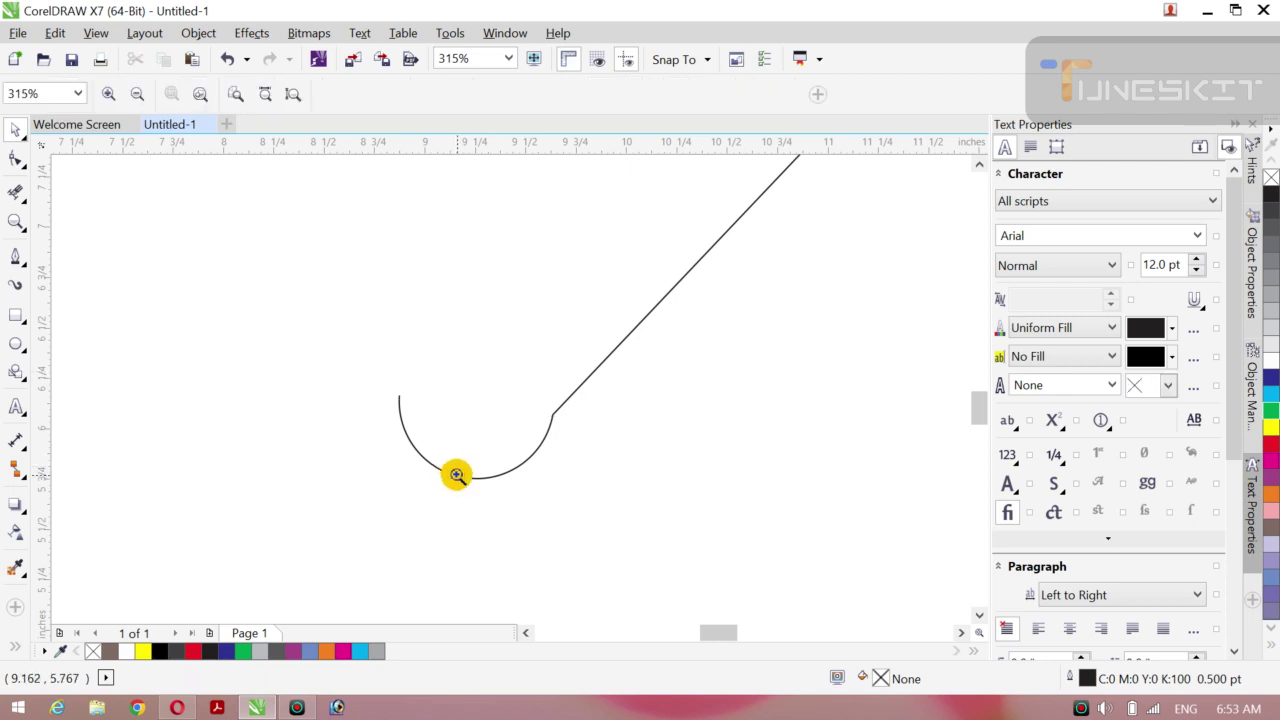
left_click(137, 94)
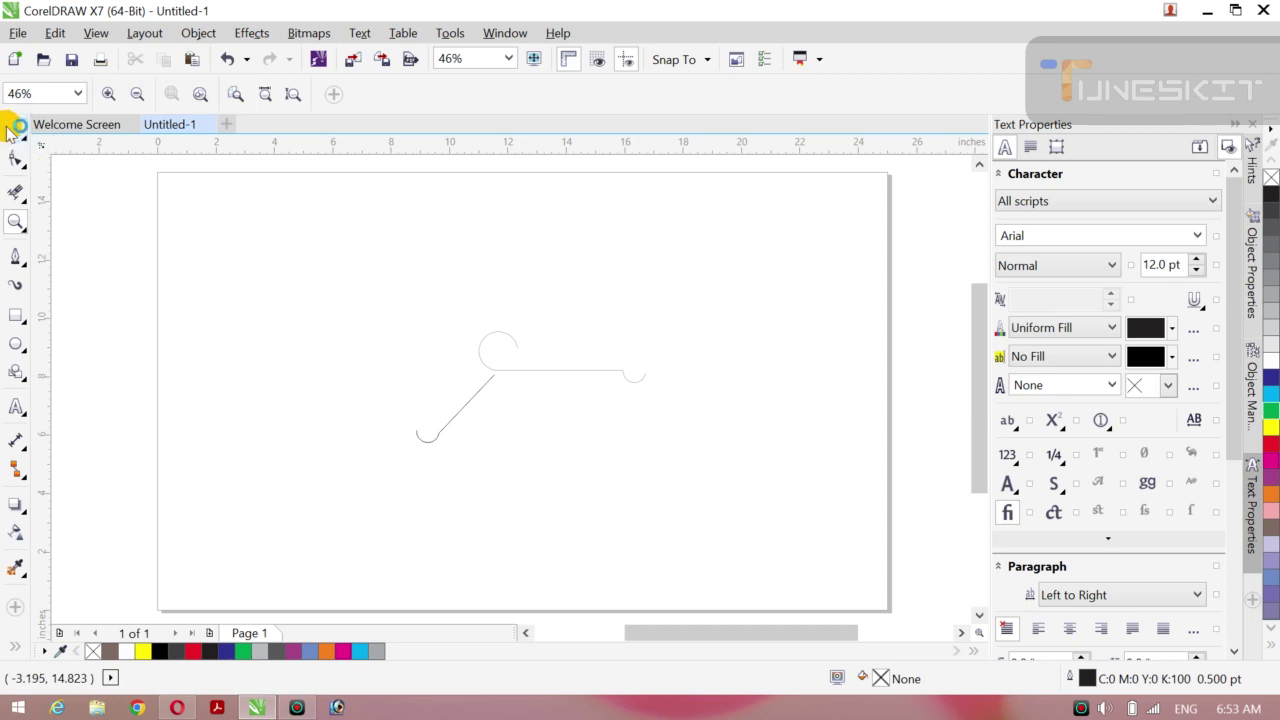
left_click_drag(15, 131, 55, 136)
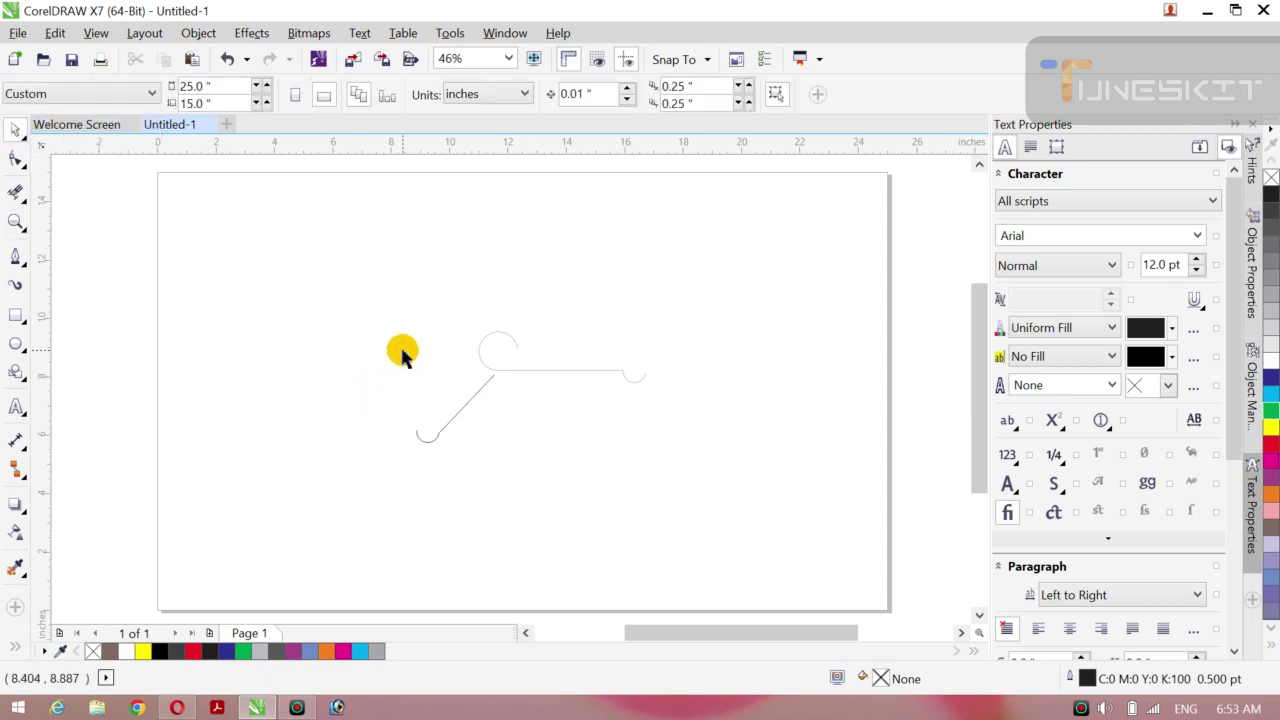
left_click_drag(403, 351, 517, 471)
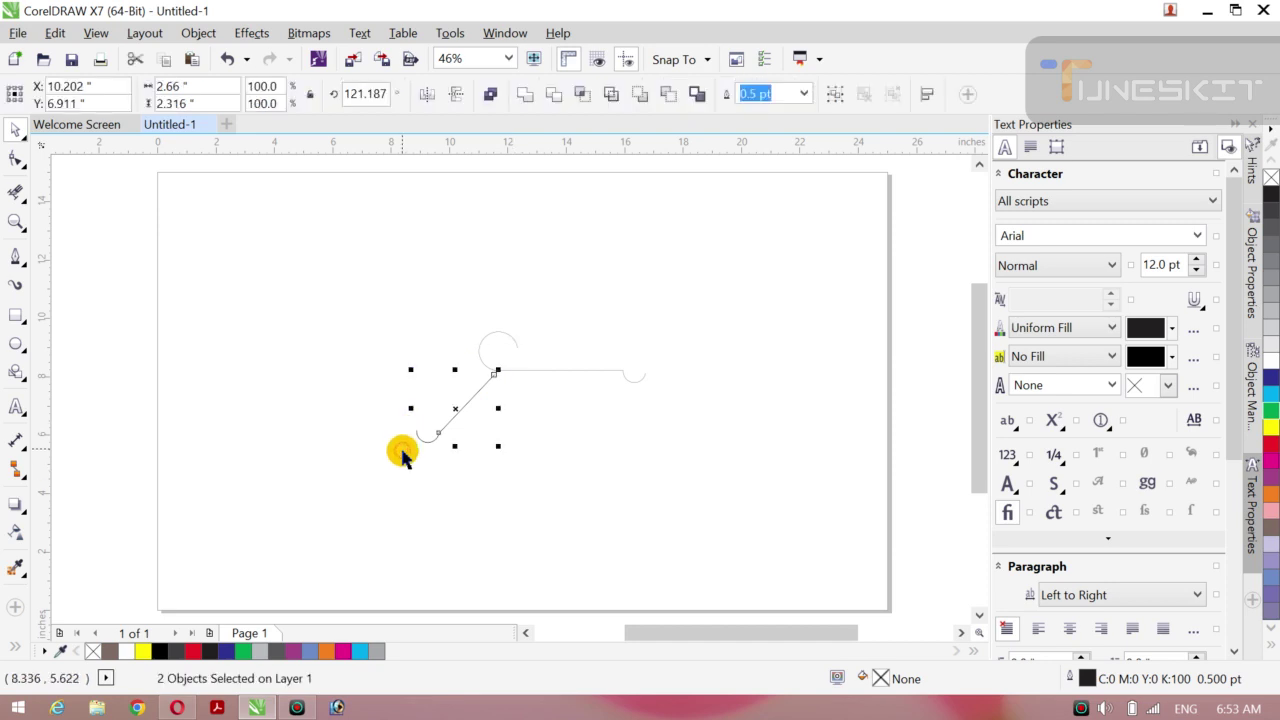
left_click_drag(410, 448, 383, 477)
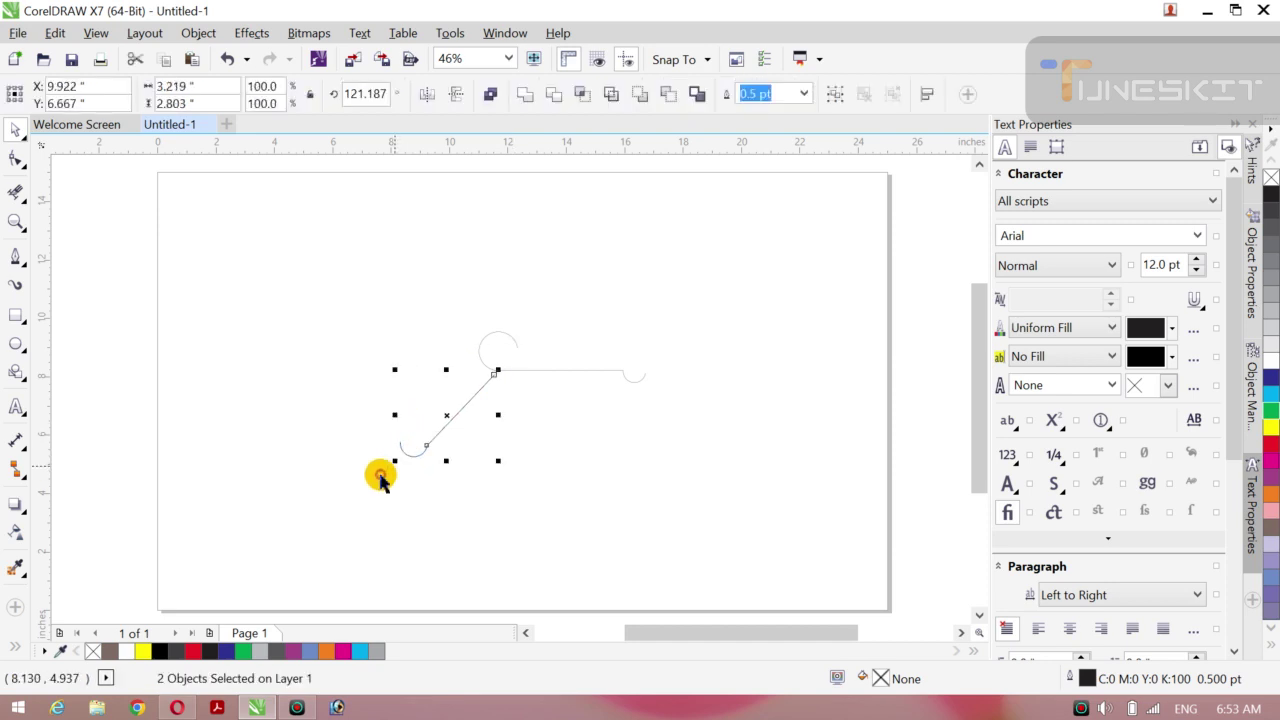
left_click(313, 453)
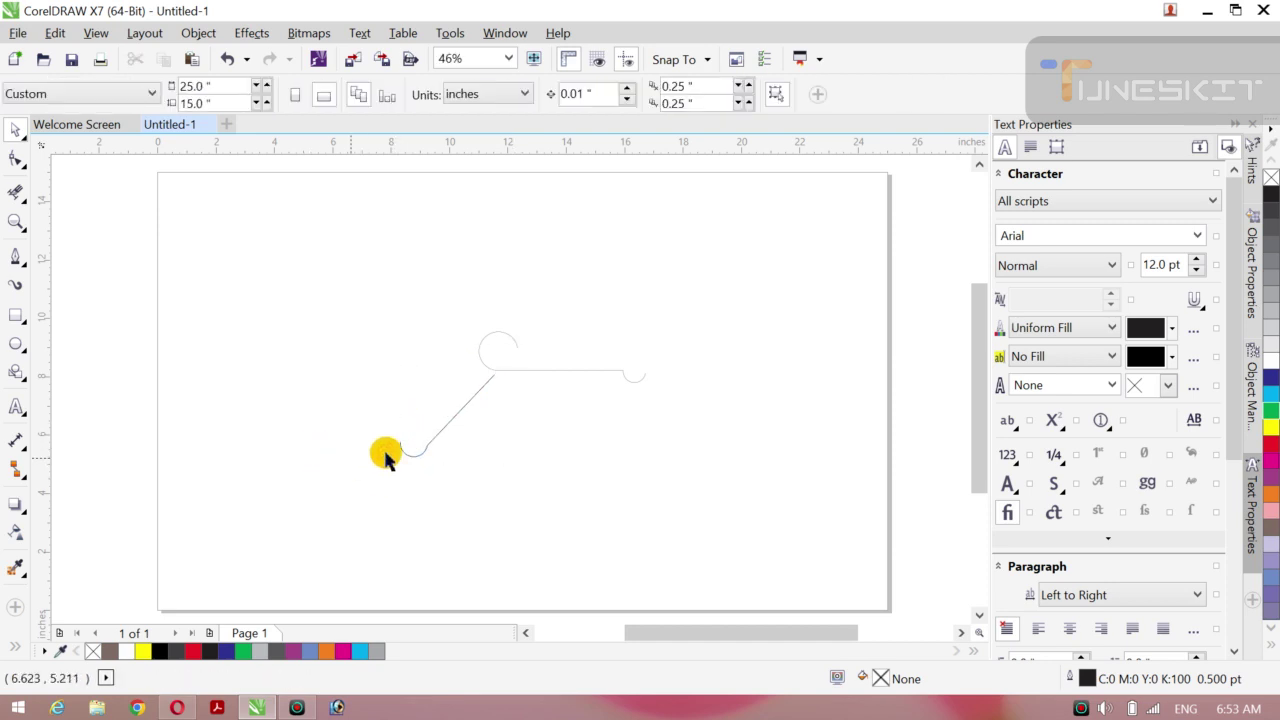
left_click(566, 374)
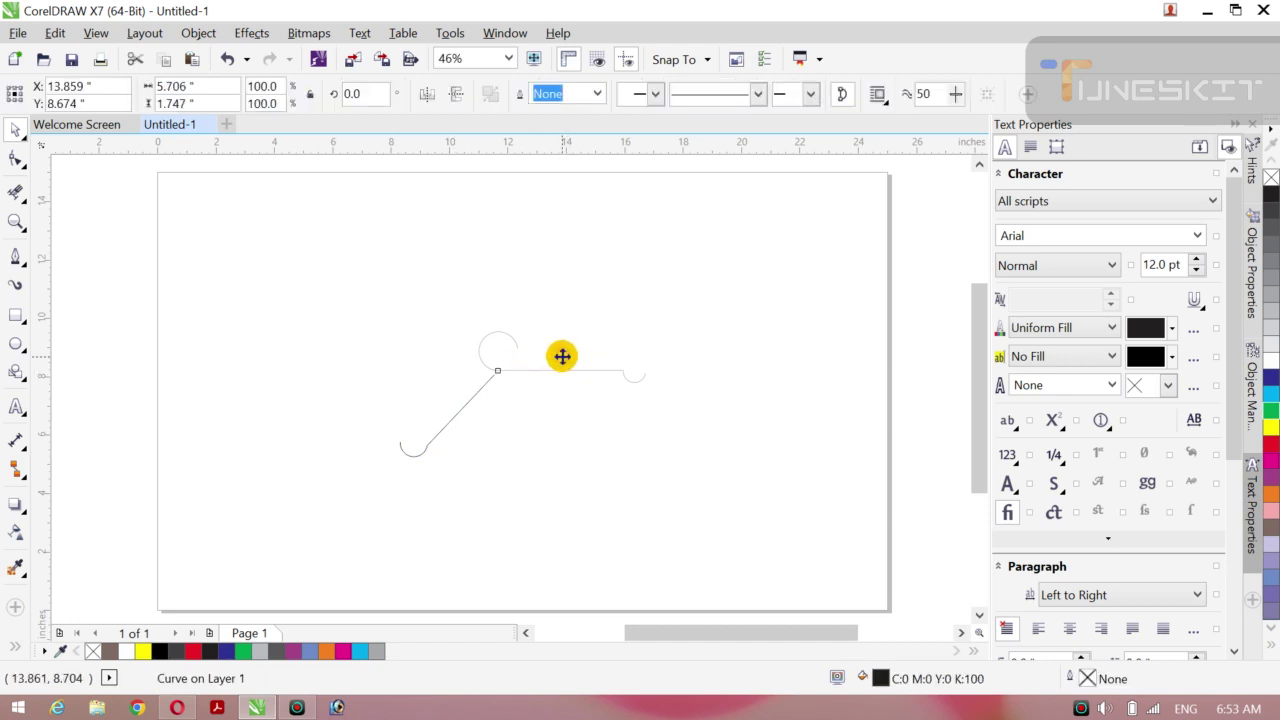
left_click(562, 356)
left_click_drag(652, 327, 656, 345)
key("ctrl+z")
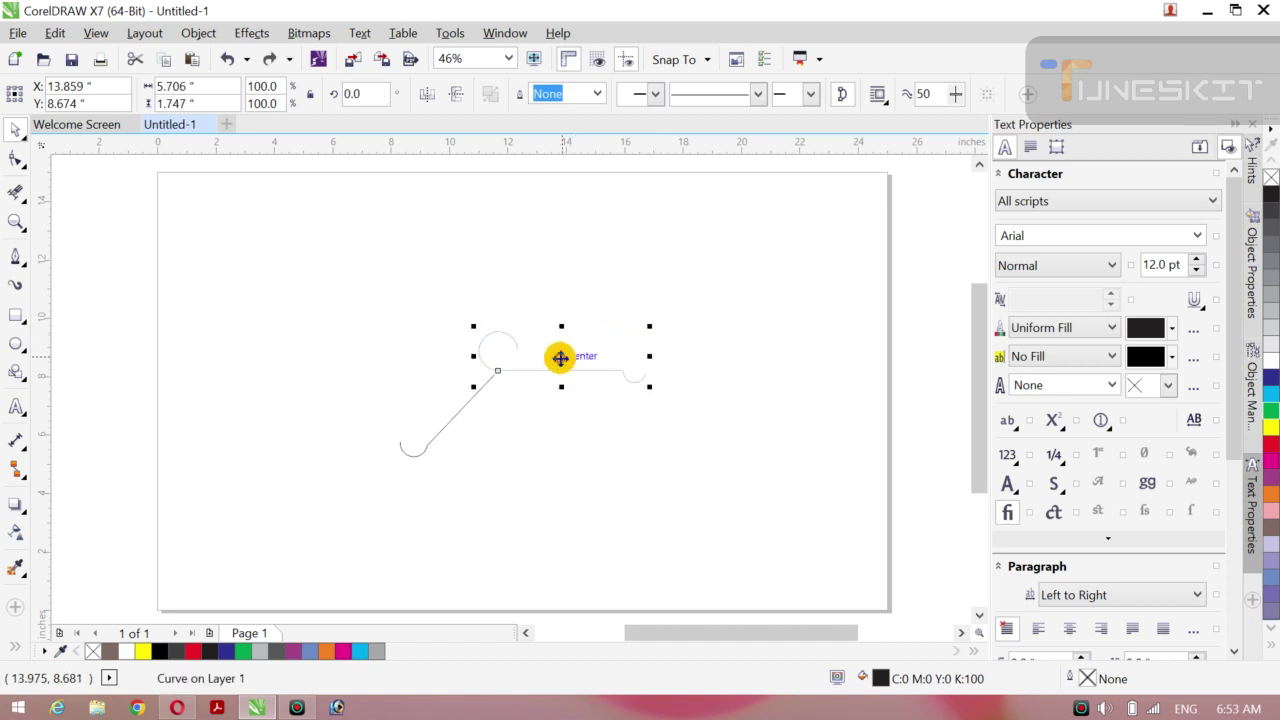
left_click(423, 331)
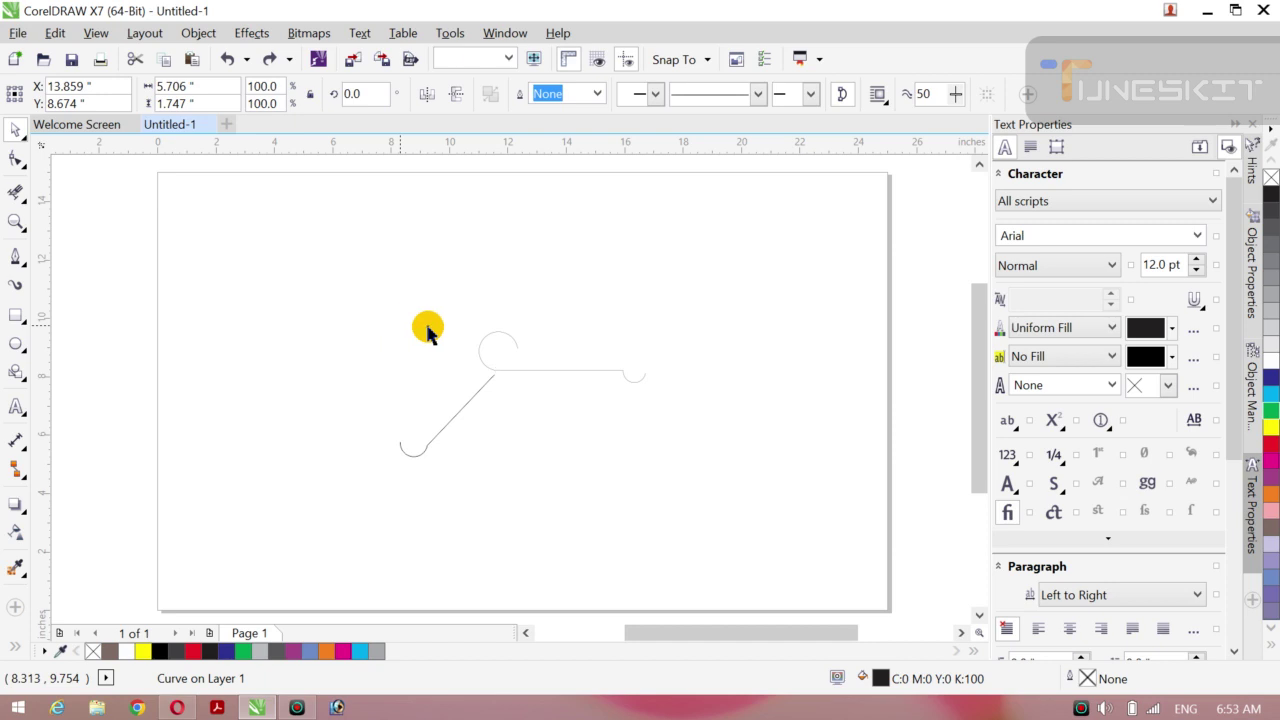
Place the welded shape's rotation centre where its line meets the large arc, and rotate the shape slightly clockwise
left_click(560, 372)
left_click(561, 365)
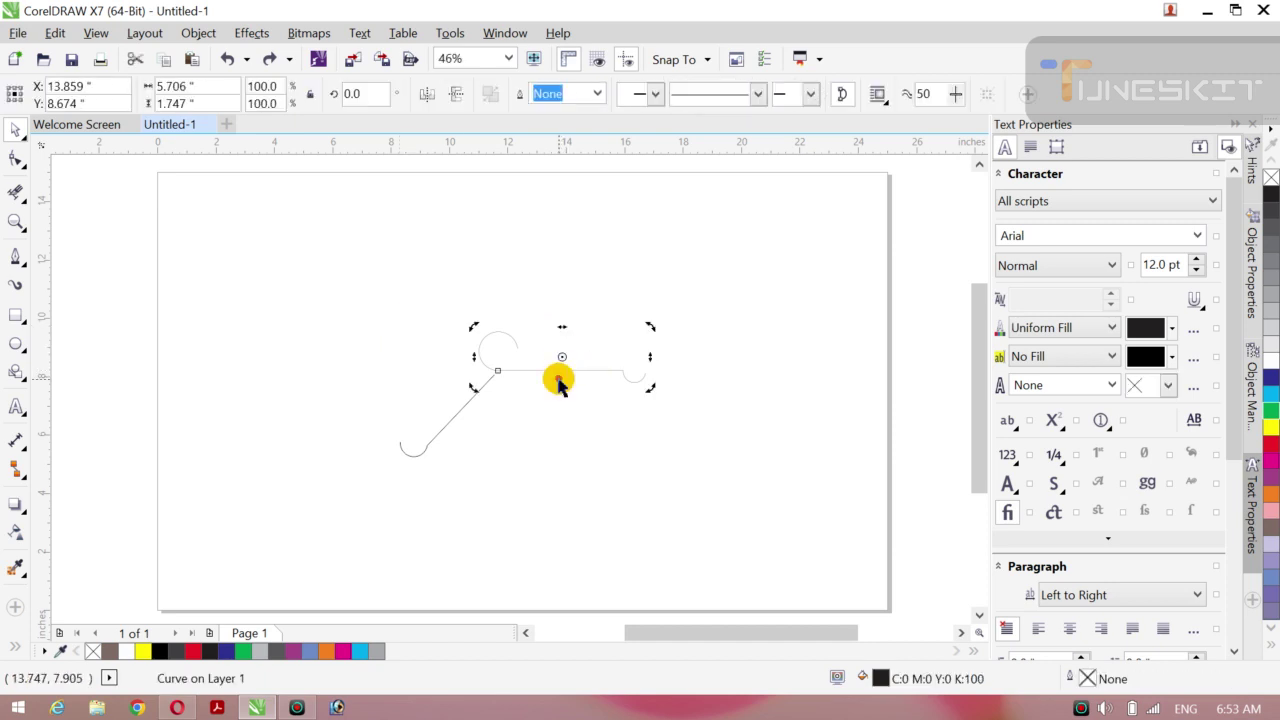
left_click_drag(562, 356, 498, 371)
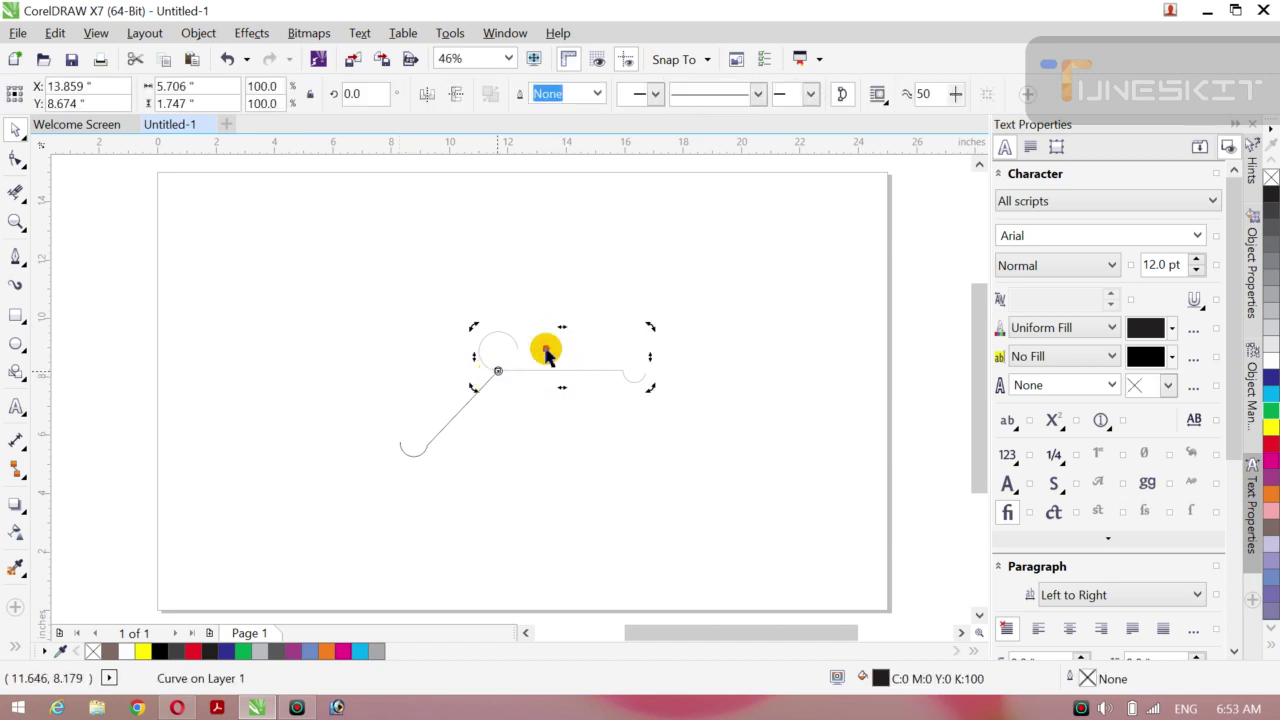
left_click_drag(650, 329, 660, 358)
left_click(293, 363)
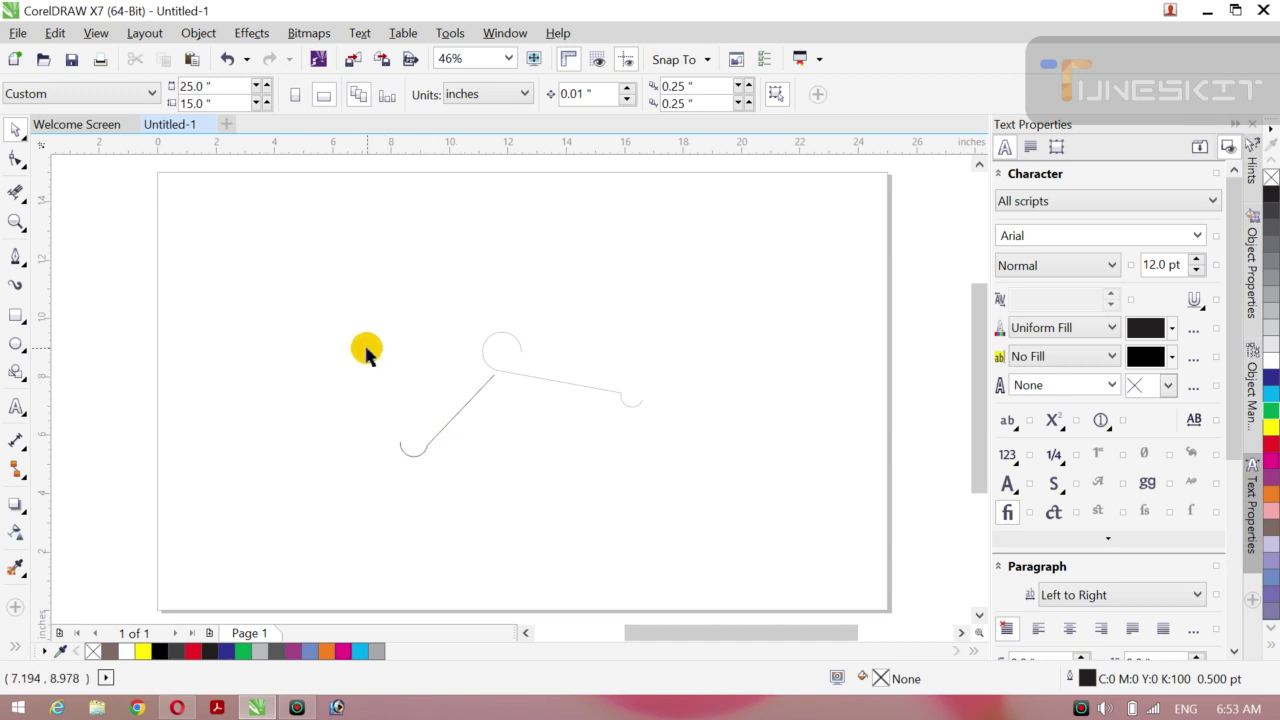
Set the rotation centre of the diagonal line and its small arc at the line's upper end, and rotate them clockwise to a flatter slope
left_click_drag(350, 348, 529, 457)
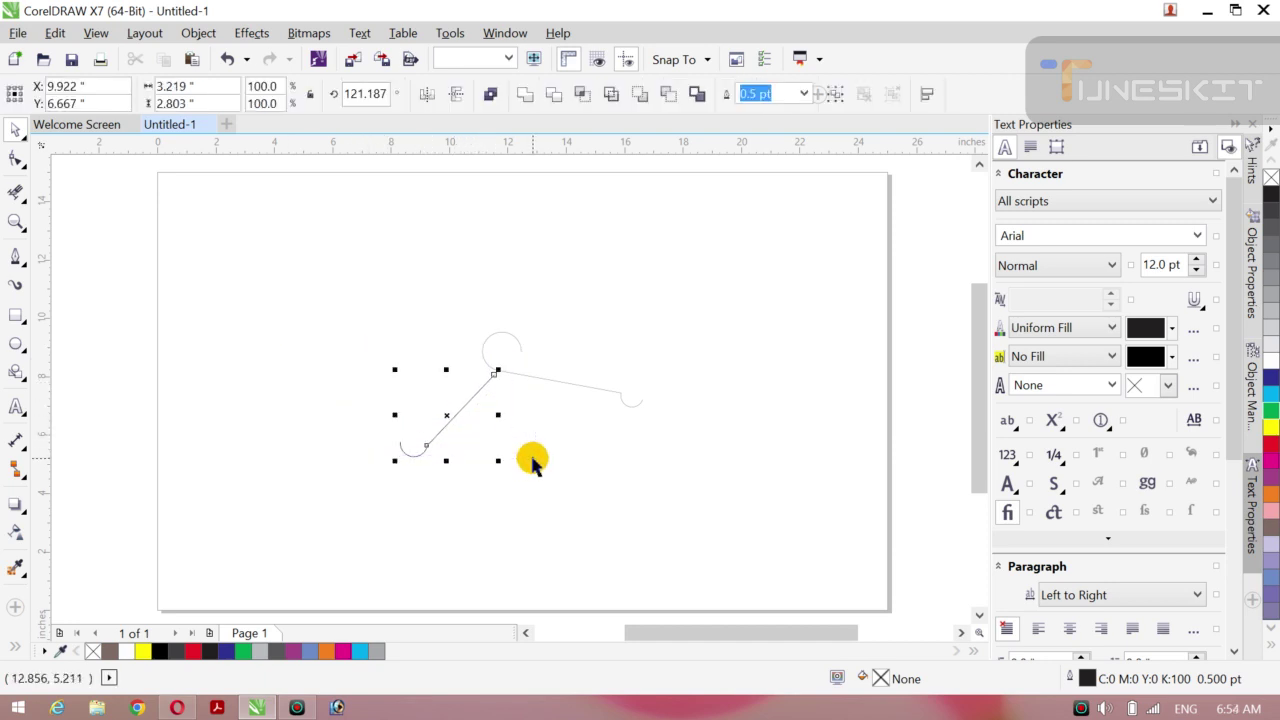
left_click(448, 417)
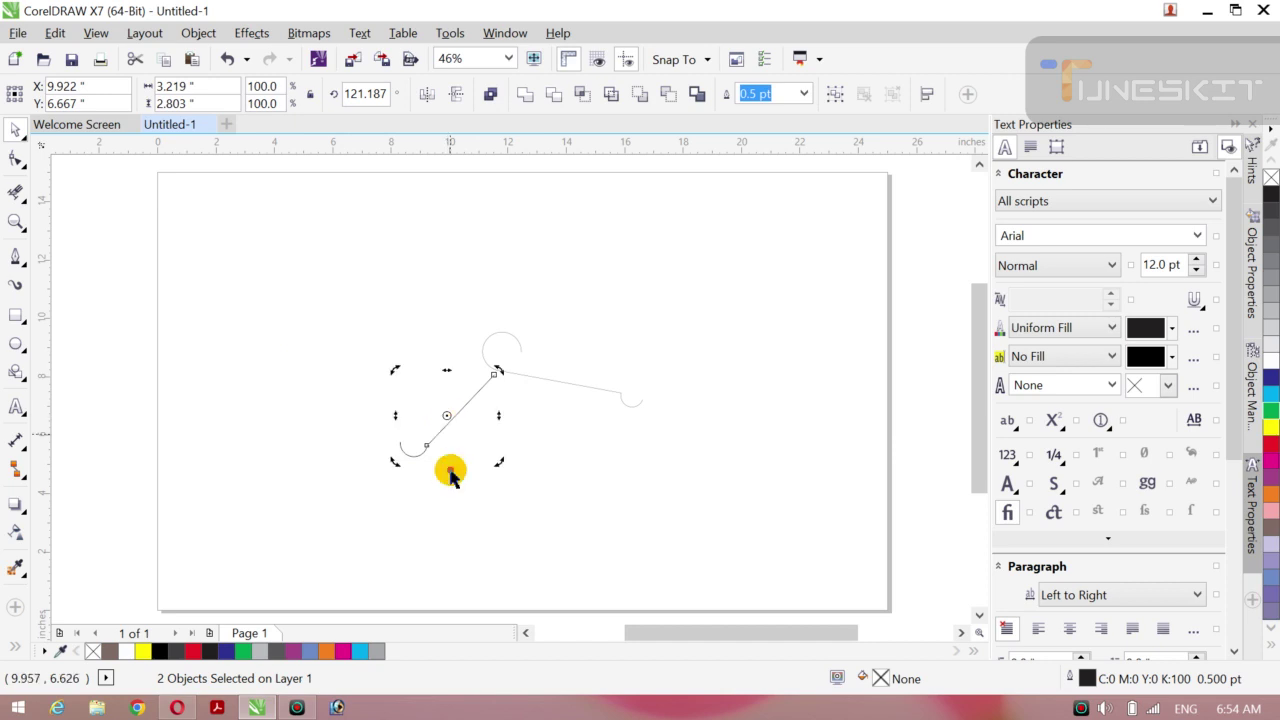
mouse_move(445, 415)
left_mouse_down()
mouse_move(491, 403)
mouse_move(496, 375)
left_mouse_up()
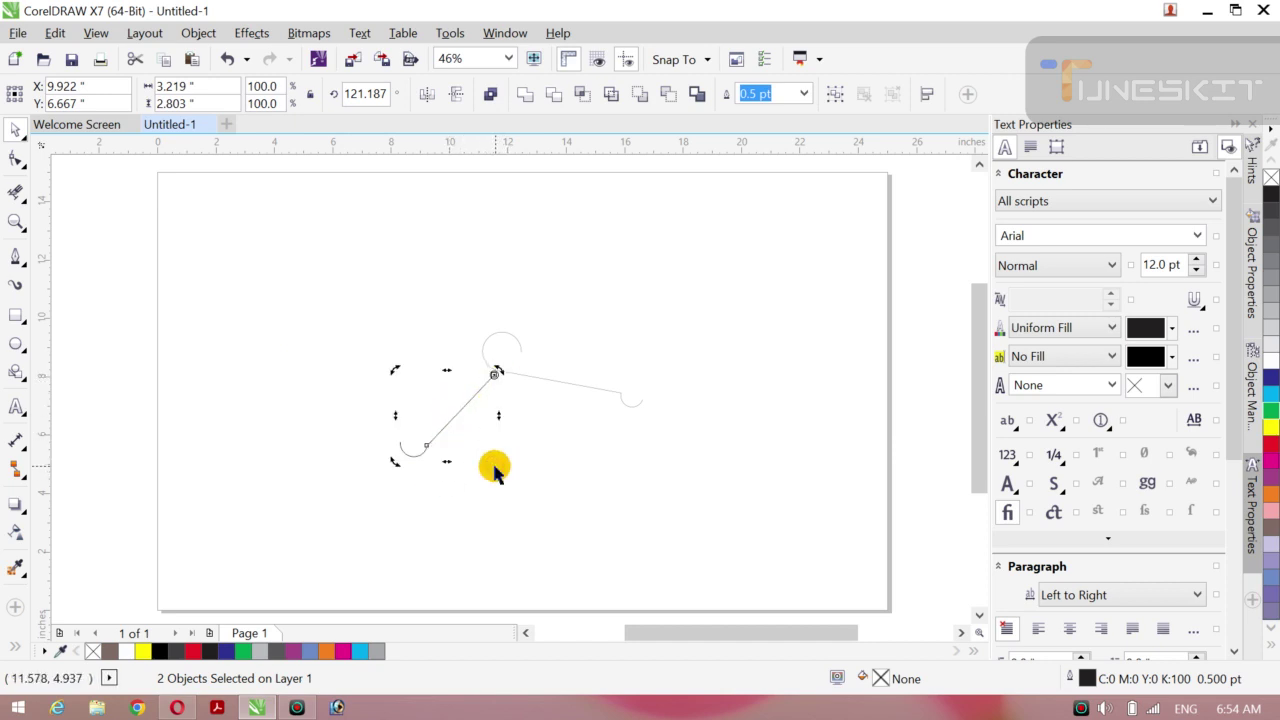
mouse_move(497, 465)
left_mouse_down()
mouse_move(434, 466)
mouse_move(464, 482)
left_mouse_up()
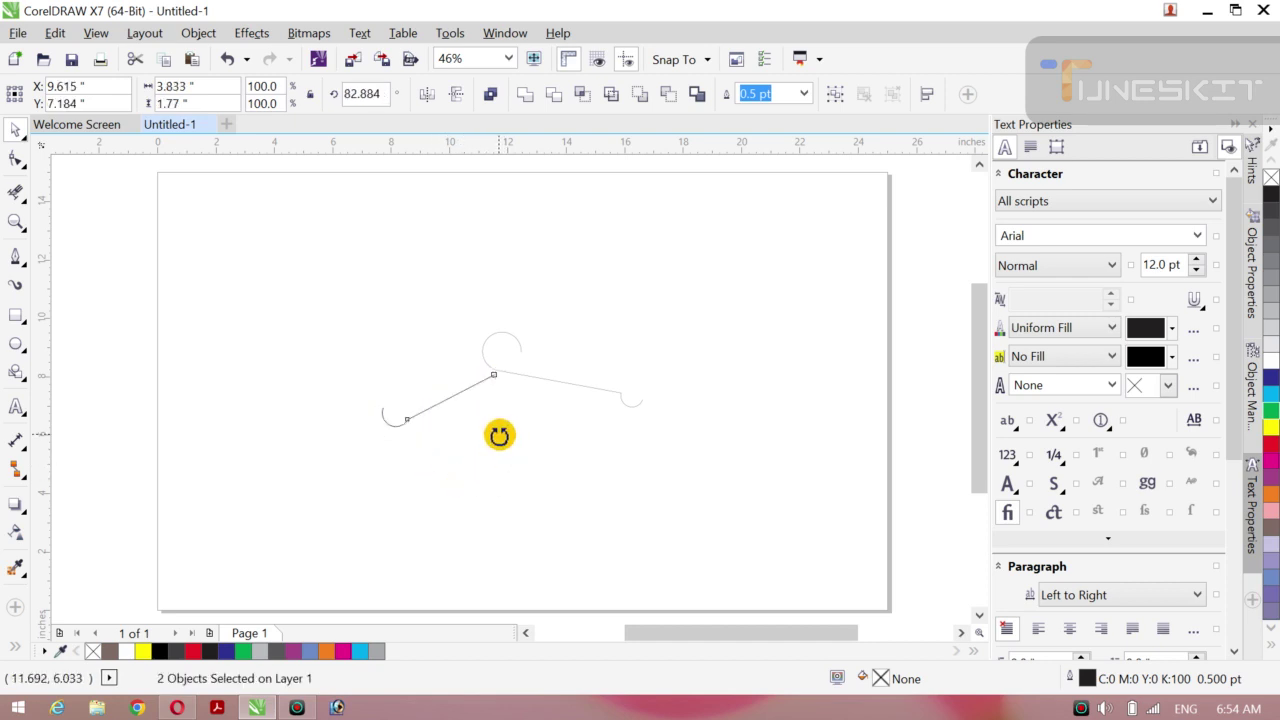
Rotate the diagonal line and its small arc counter-clockwise about the line's upper end to an angle of about 105.26°
left_click_drag(499, 435, 500, 434)
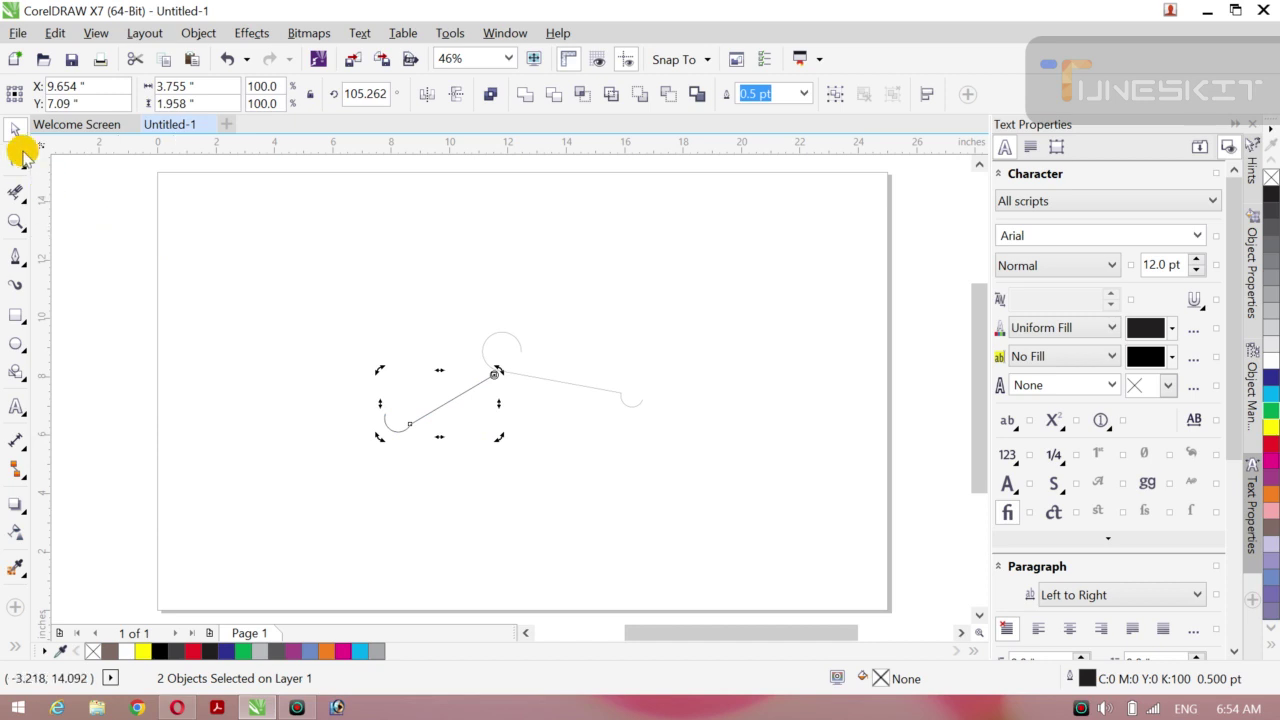
left_click(251, 286)
Select all the hanger curves and set their outline width to 8 pt
left_click_drag(313, 262, 728, 517)
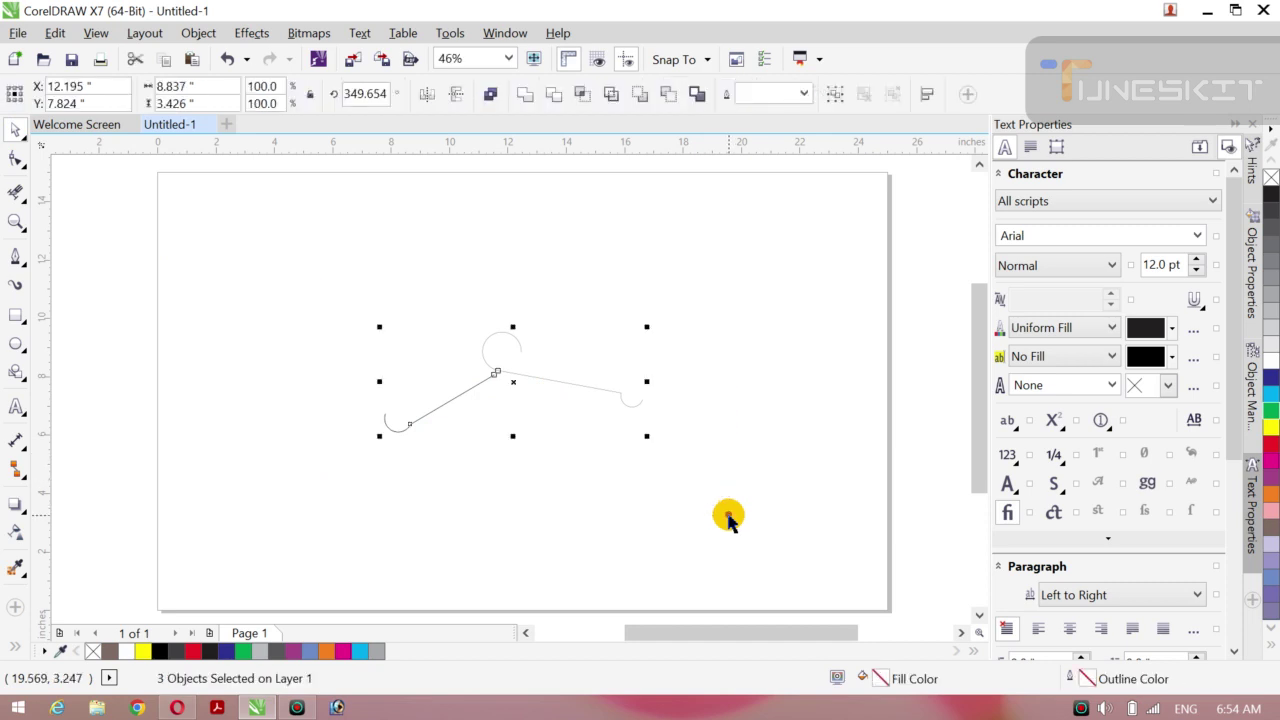
left_click(803, 92)
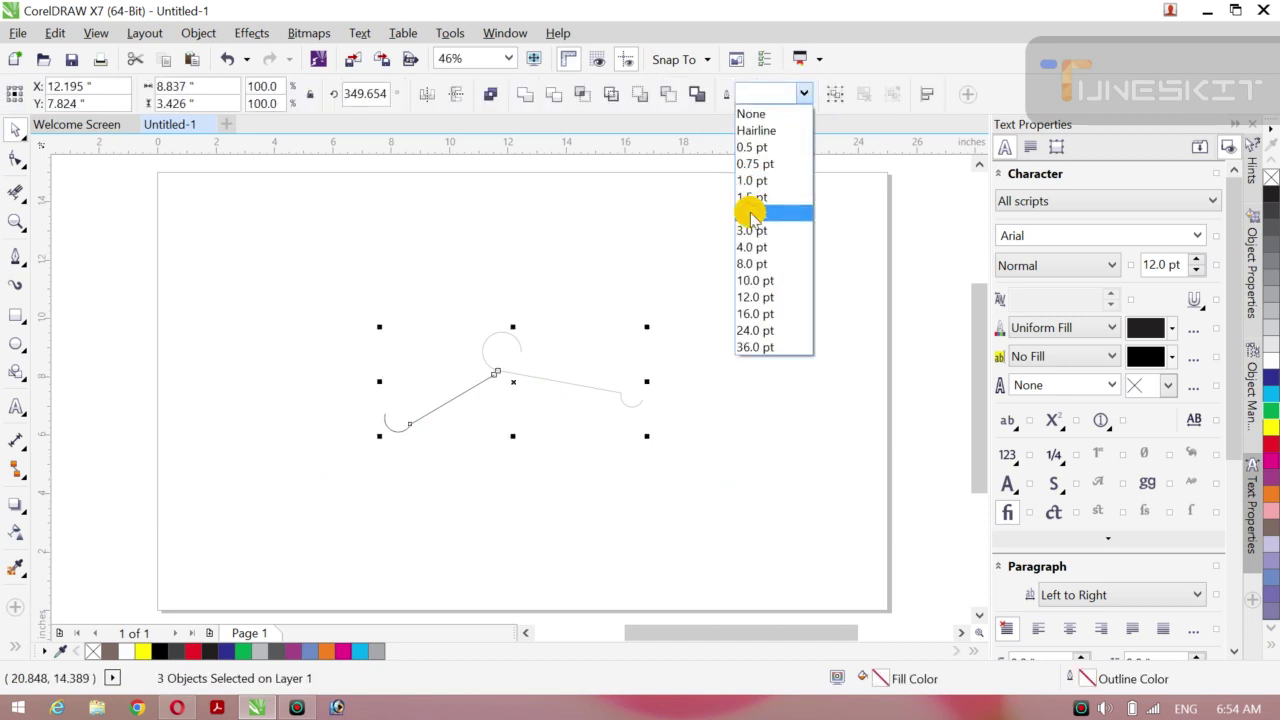
left_click(748, 247)
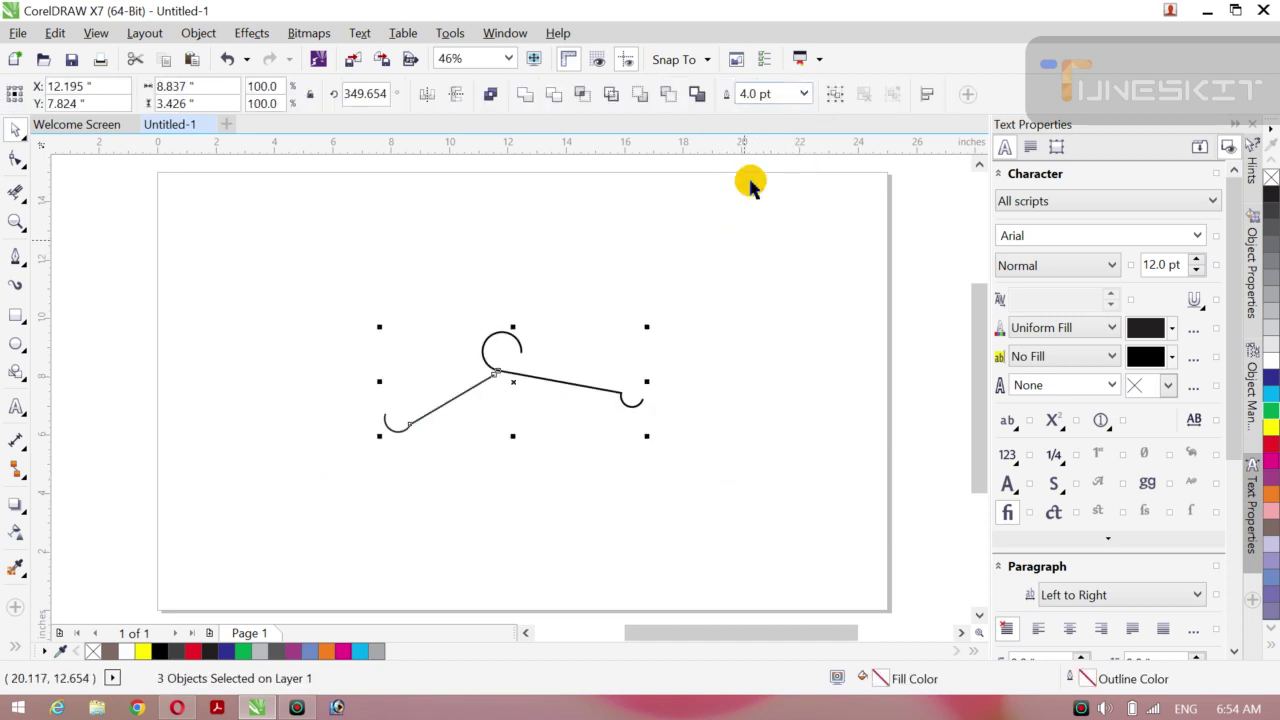
left_click(805, 92)
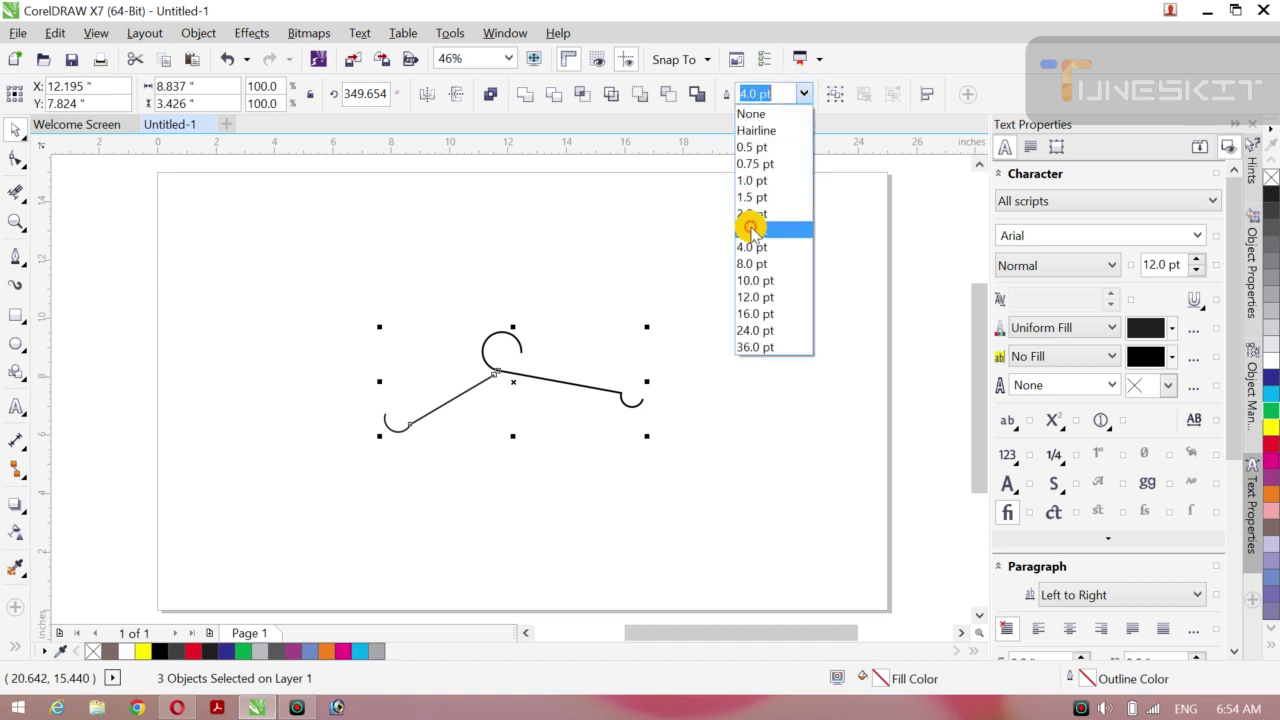
left_click(752, 263)
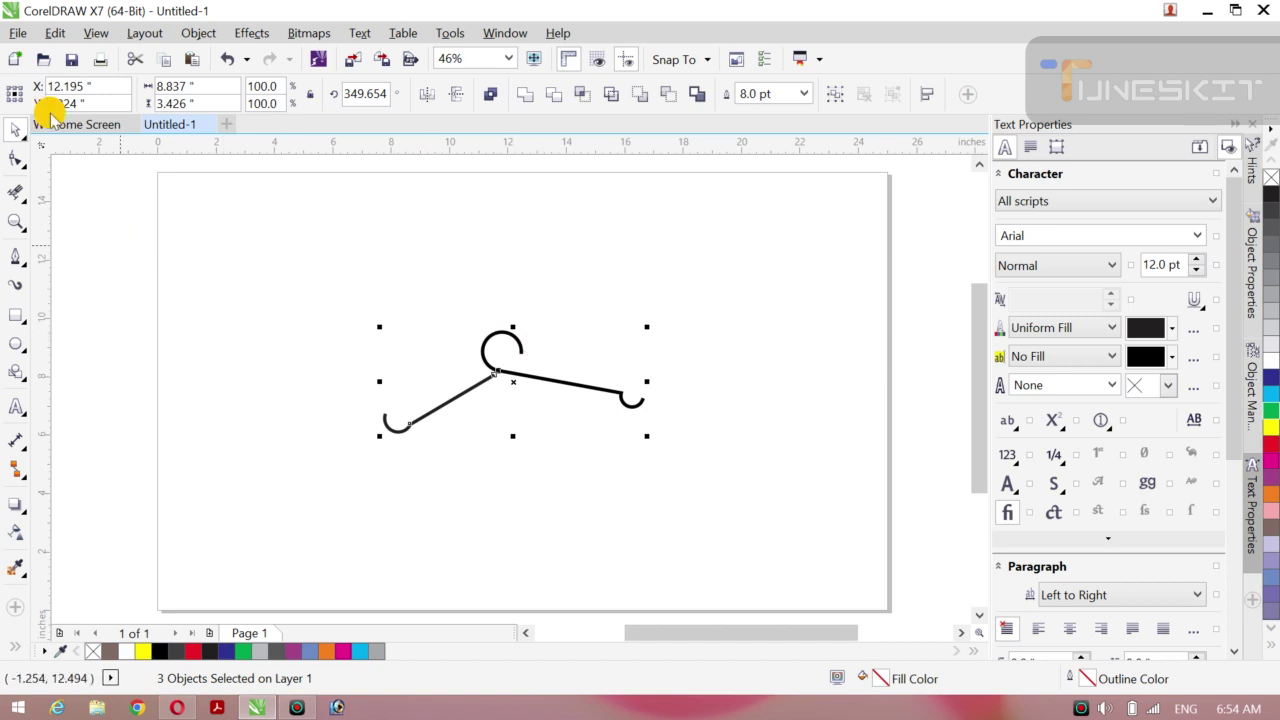
left_click(24, 142)
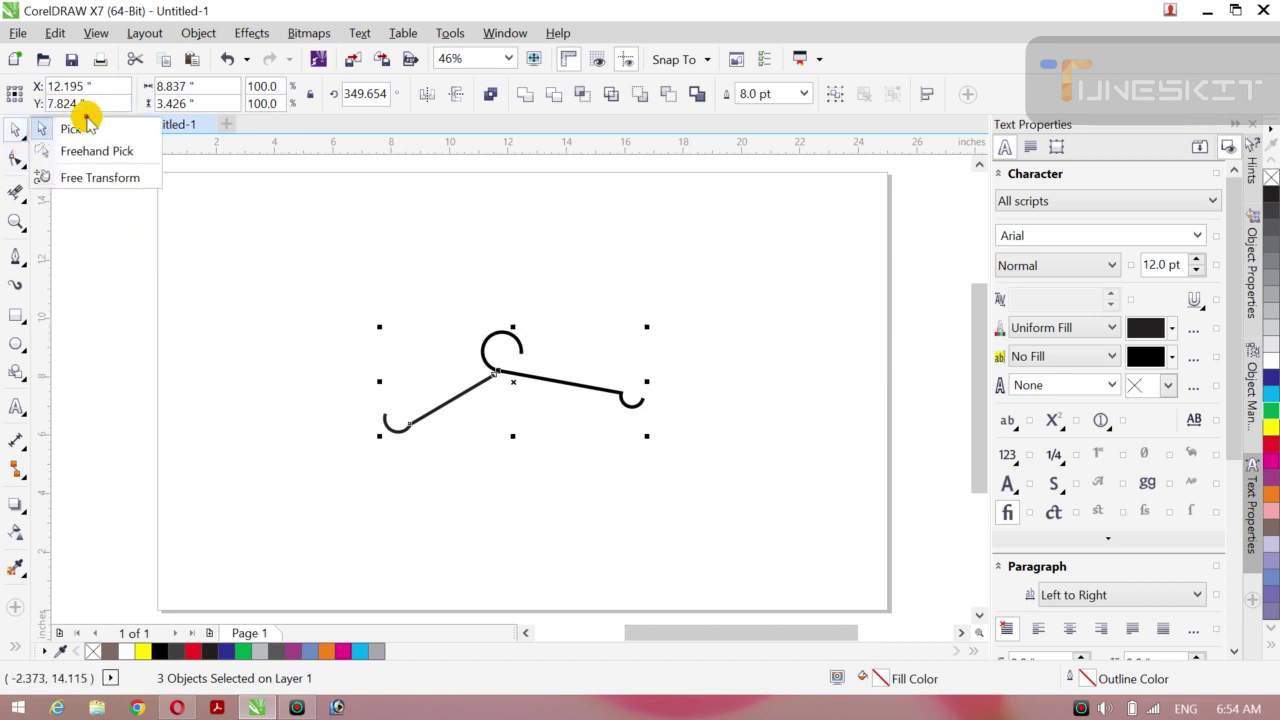
left_click(86, 126)
left_click(335, 300)
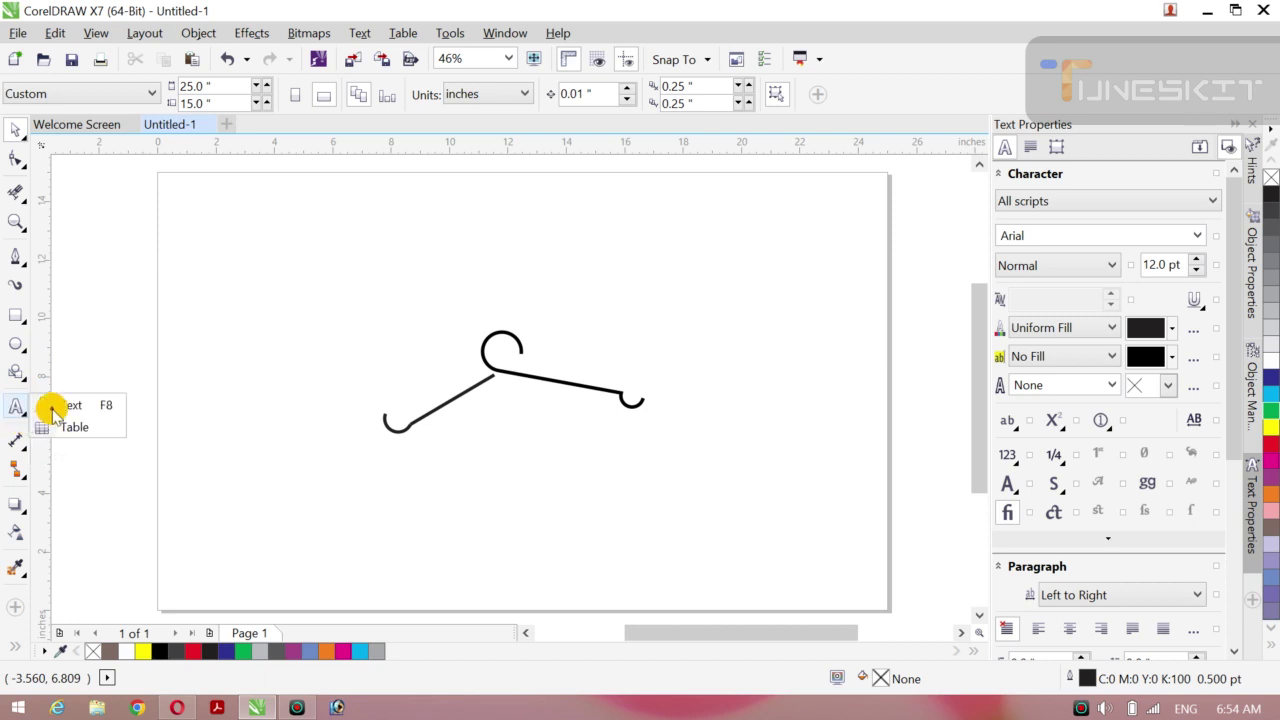
Add the artistic text "washing" below the hanger's arms
left_click(22, 412)
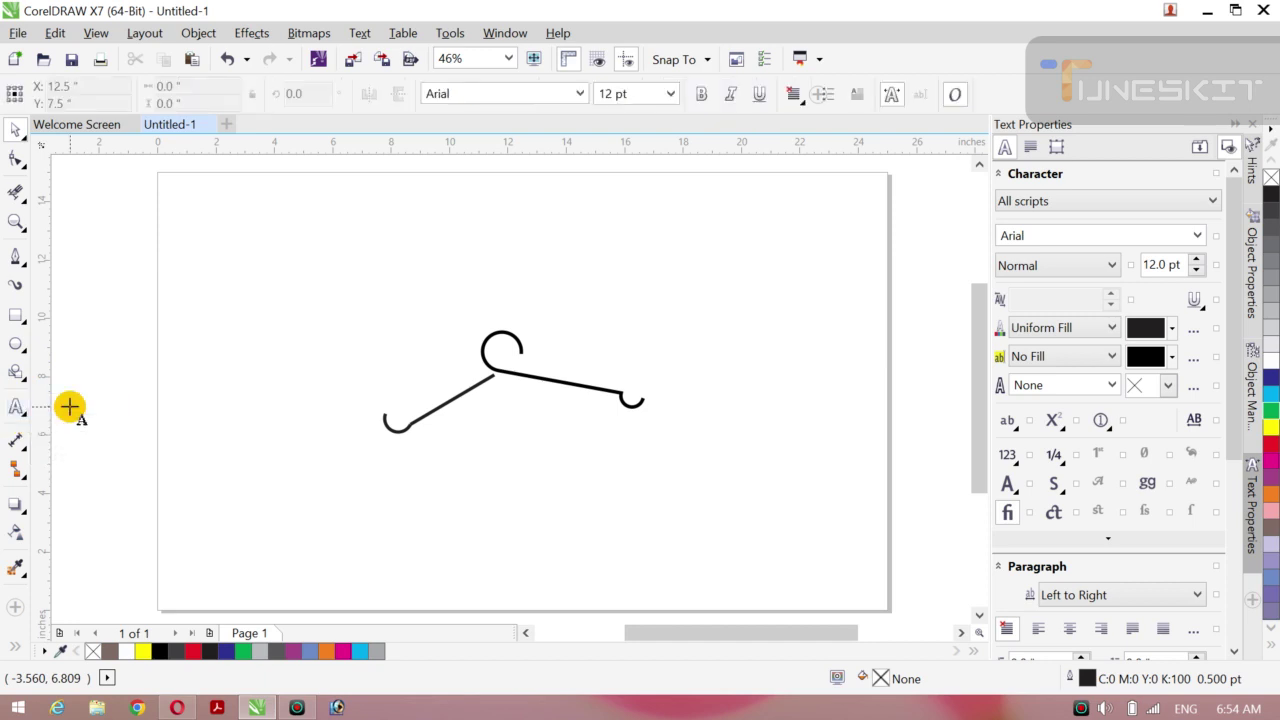
left_click(461, 436)
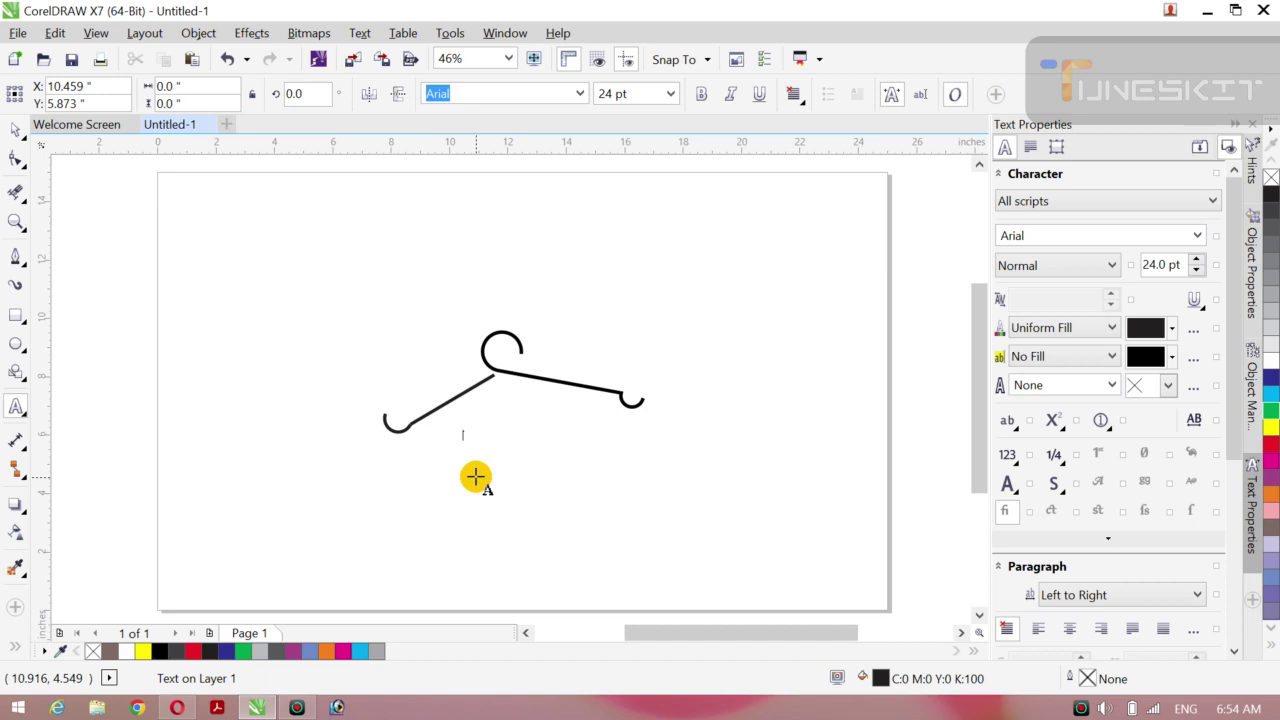
key("Escape")
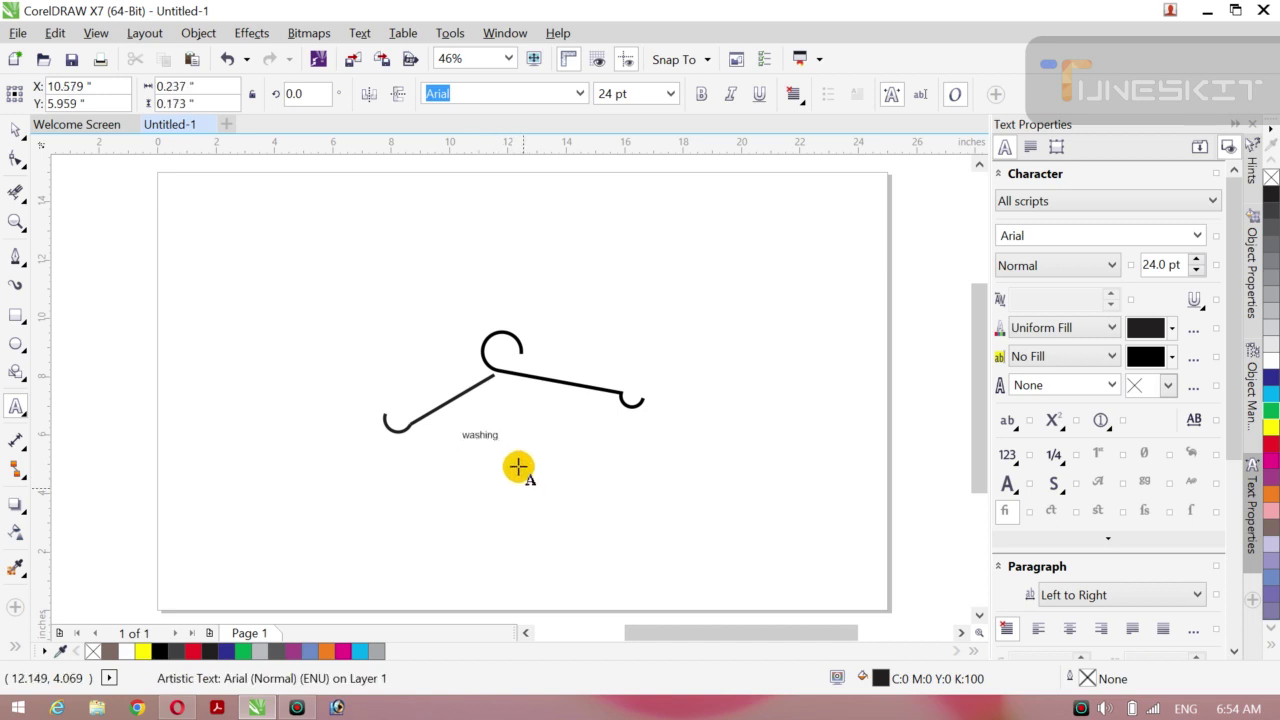
key("Escape")
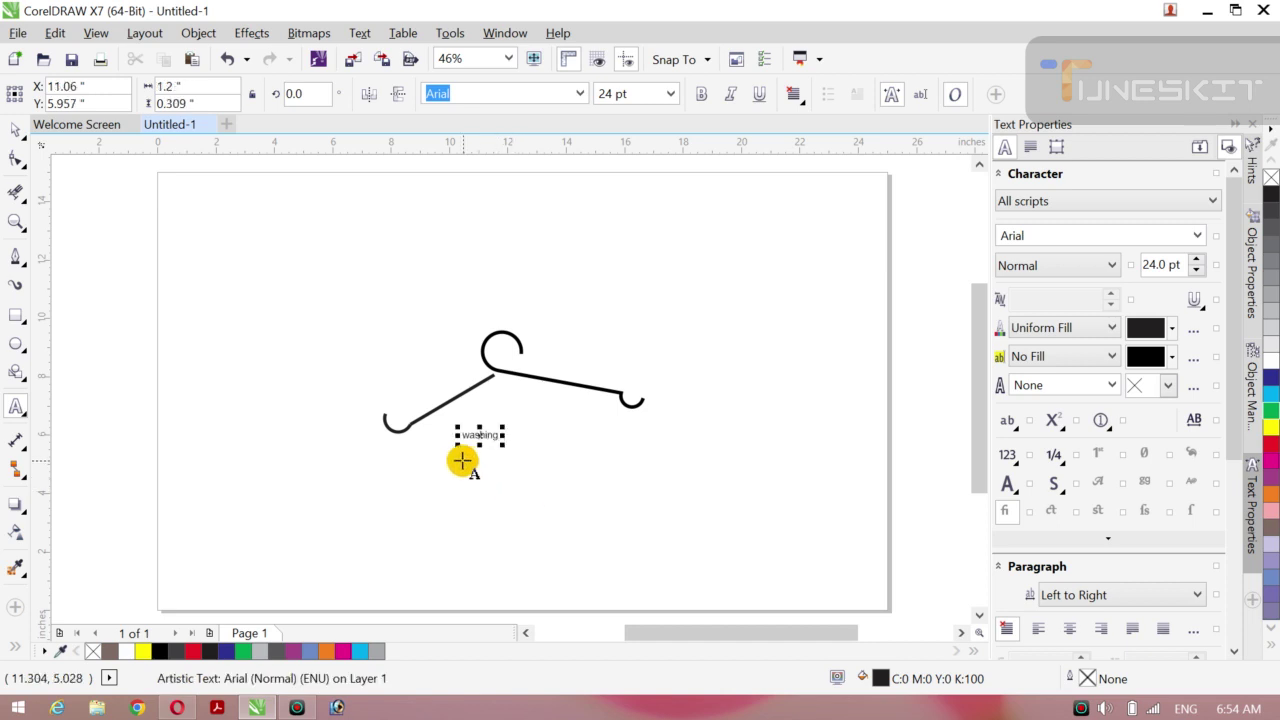
Enlarge the "washing" text proportionally to about 73.5 pt, about 3.67 inches wide
left_click(24, 136)
left_click(80, 143)
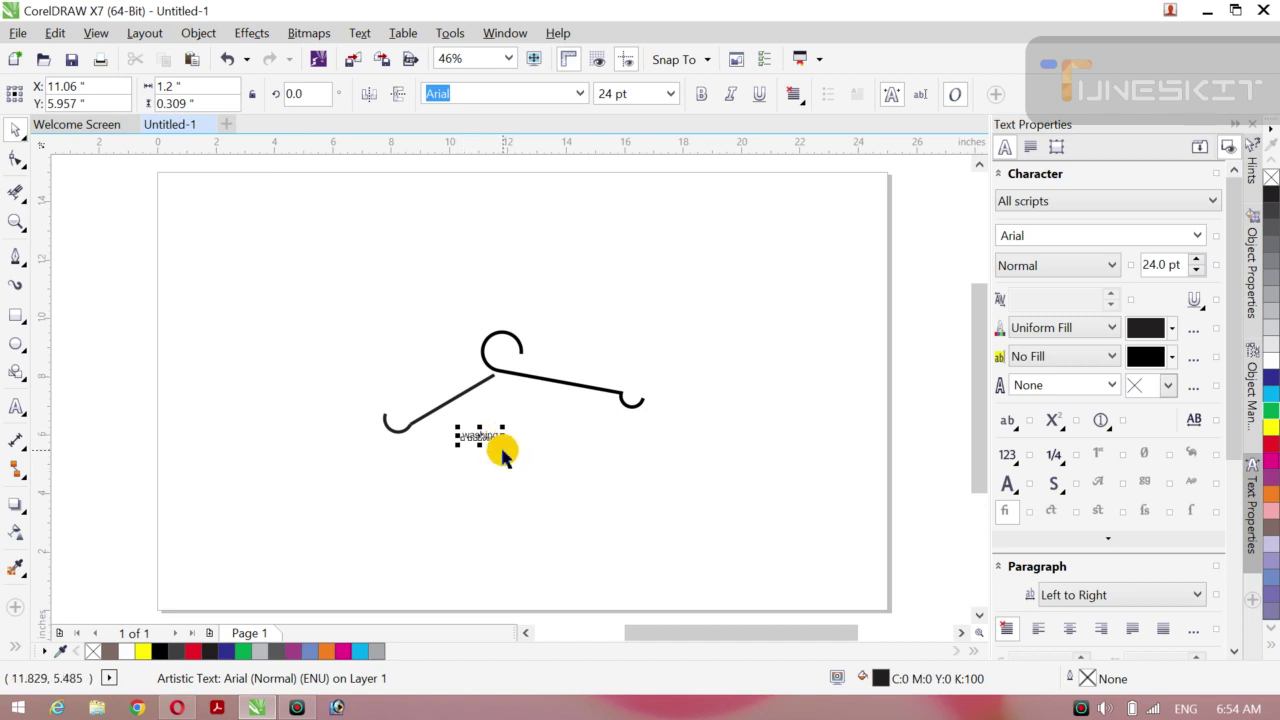
mouse_move(504, 448)
left_mouse_down()
mouse_move(557, 466)
mouse_move(537, 466)
mouse_move(549, 457)
mouse_move(517, 435)
left_mouse_up()
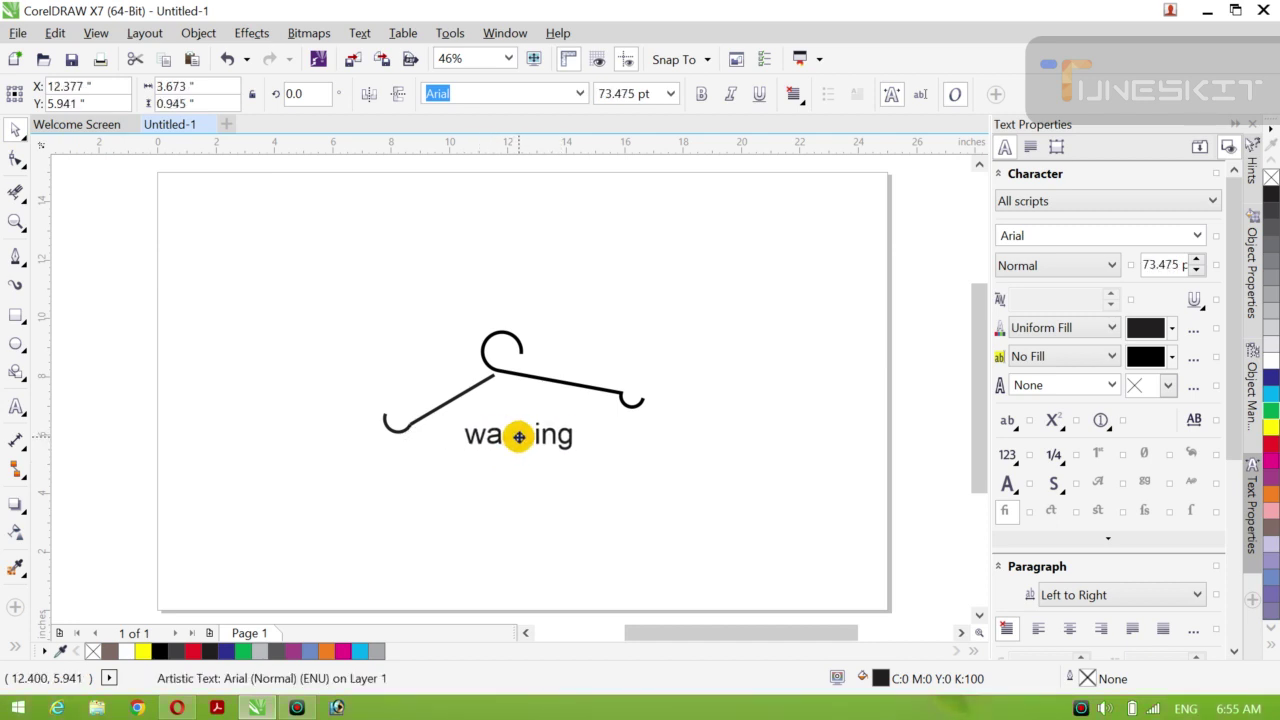
Rotate the hook and its attached arm slightly clockwise about their joint to an angle of about 346.2°
left_click(590, 393)
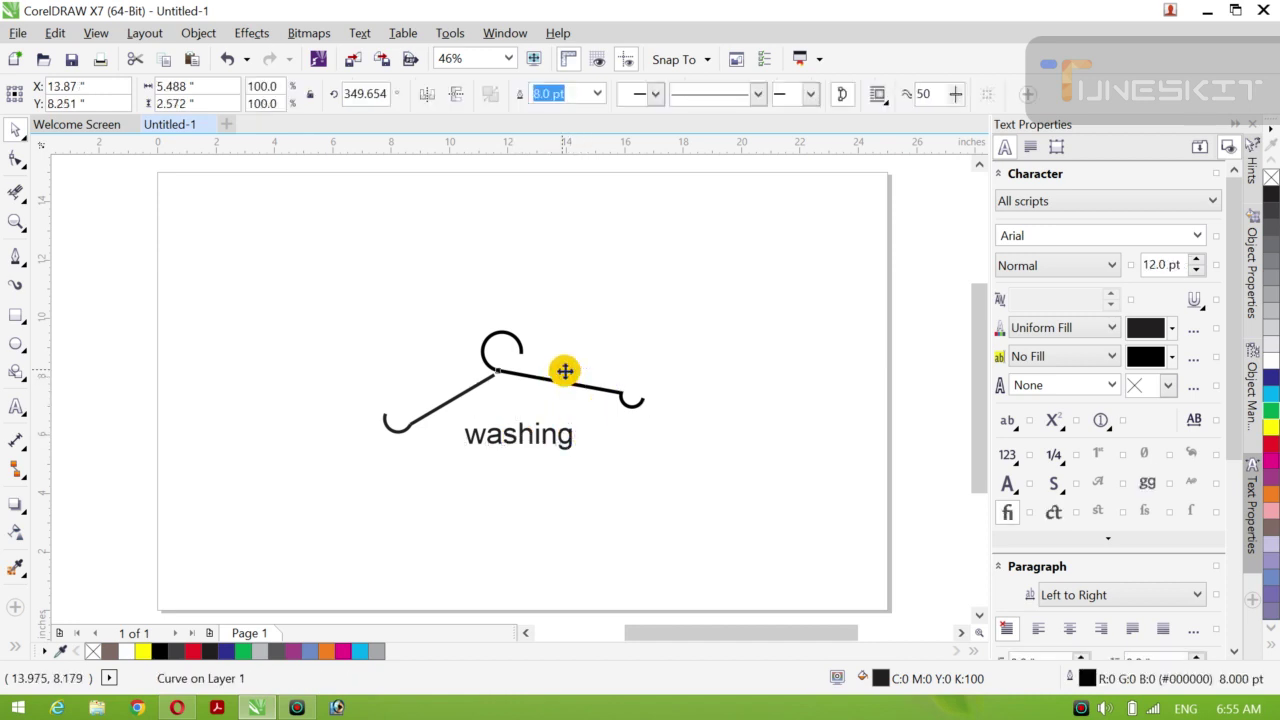
left_click(564, 371)
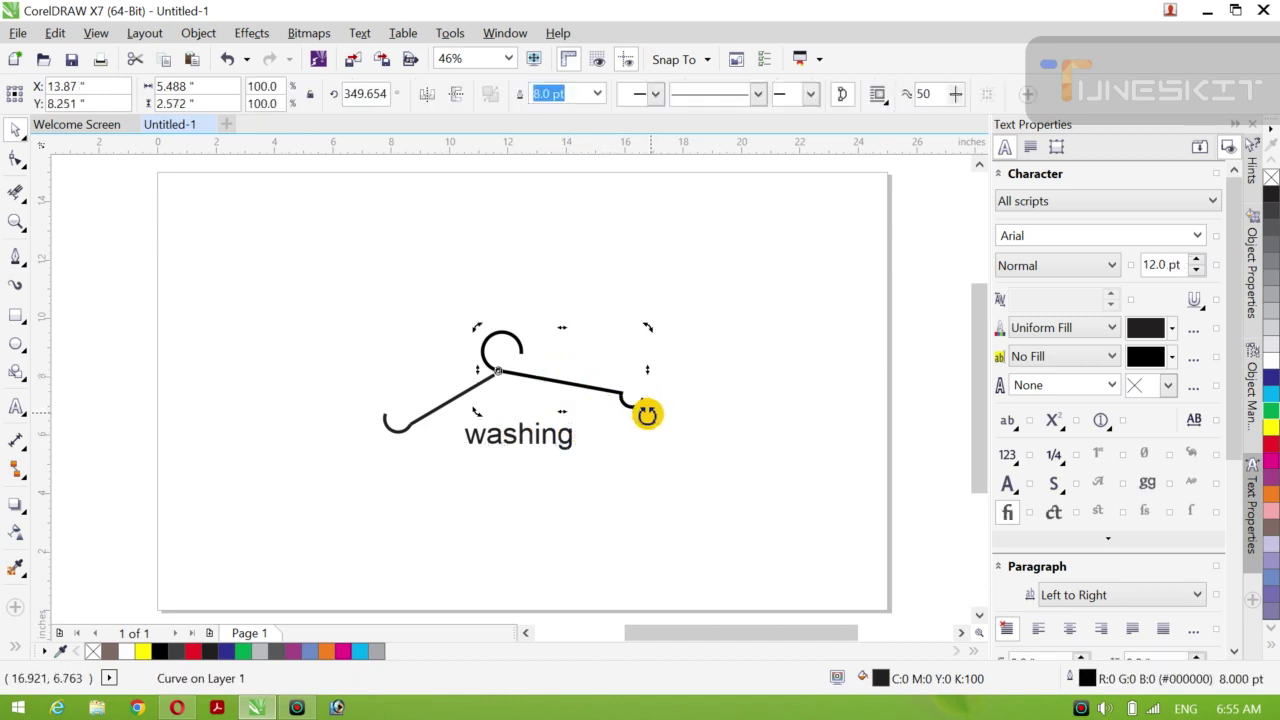
left_click_drag(647, 414, 648, 420)
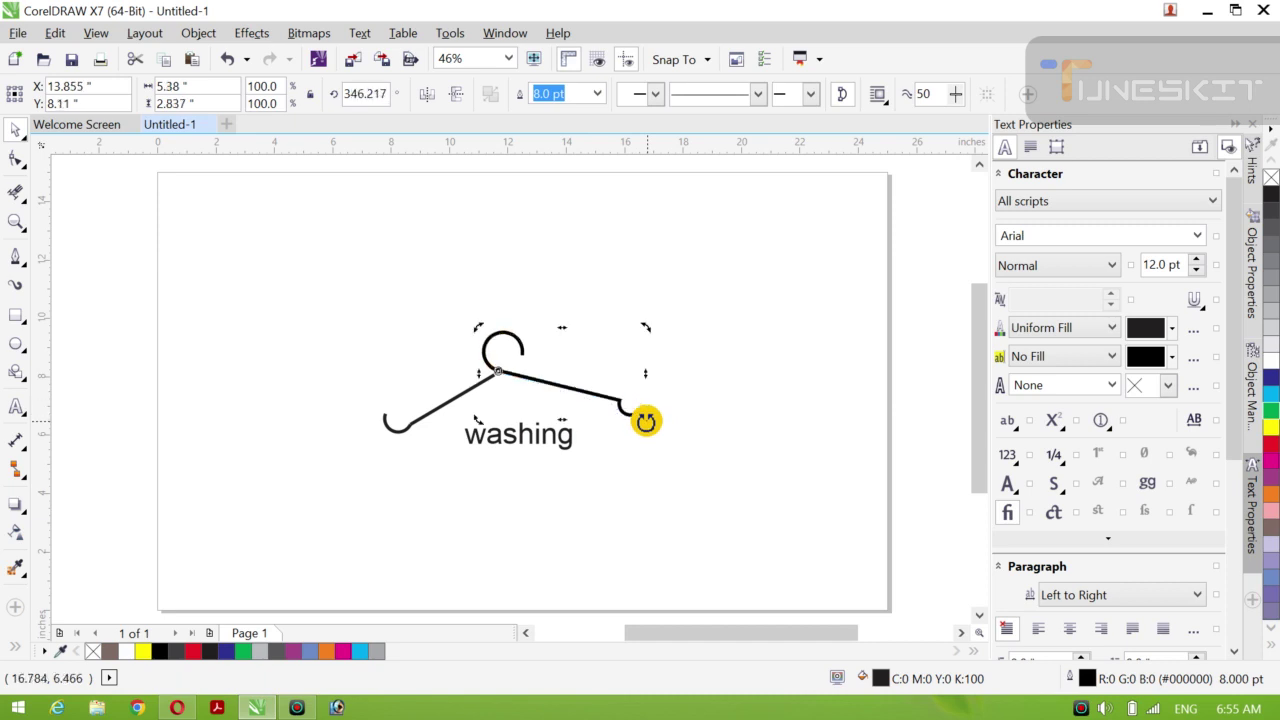
left_click(371, 305)
Make the "washing" text bold and centre it under the hook at about X 12.13, Y 5.90 inches
left_click(509, 444)
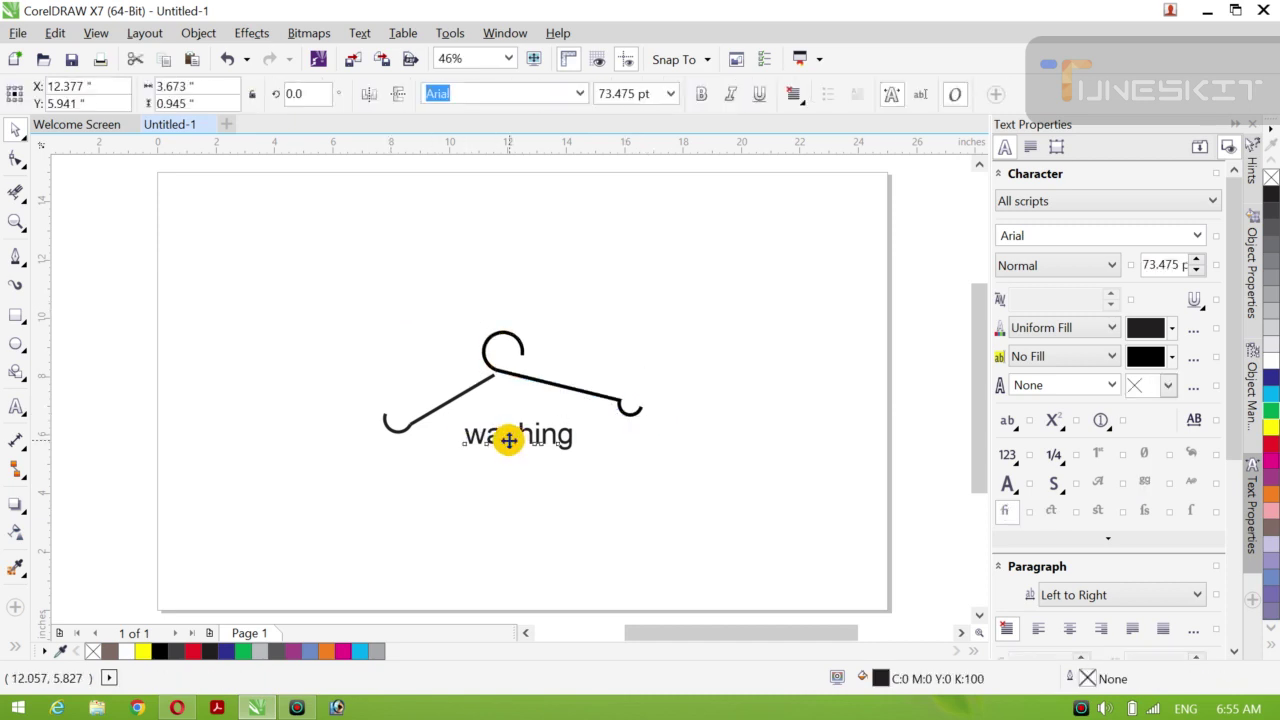
left_click(701, 95)
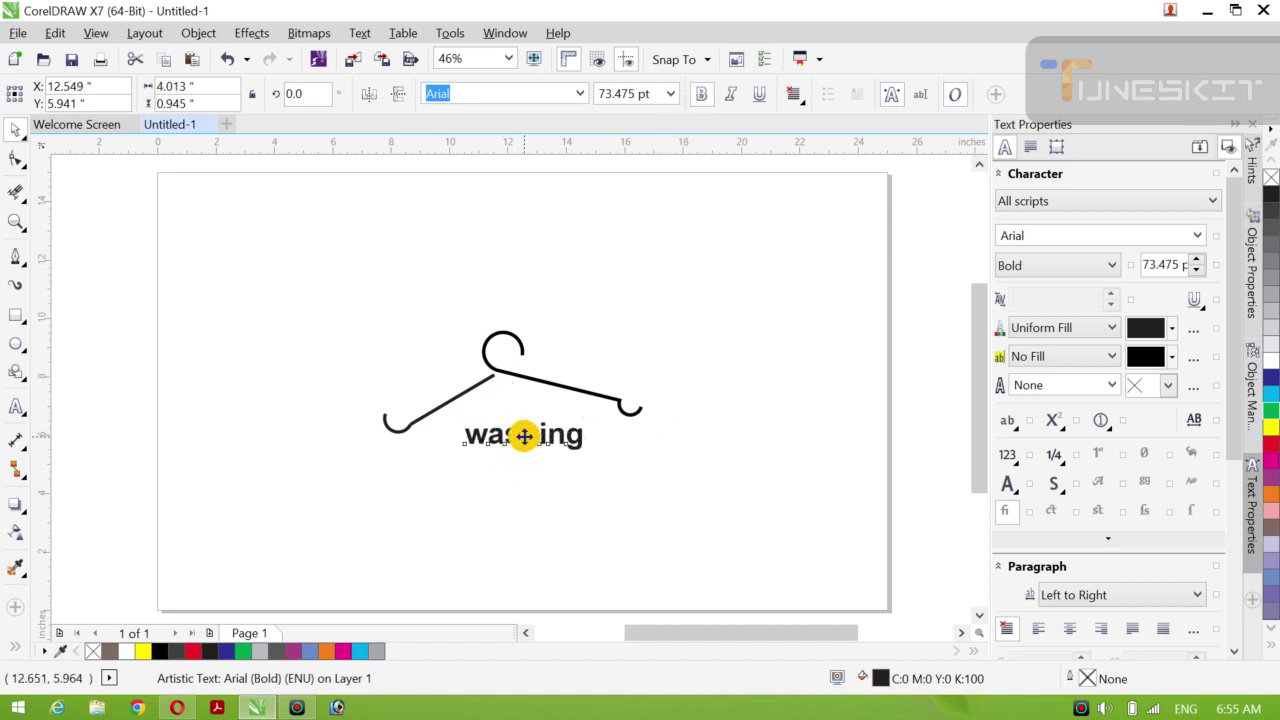
left_click_drag(524, 436, 511, 438)
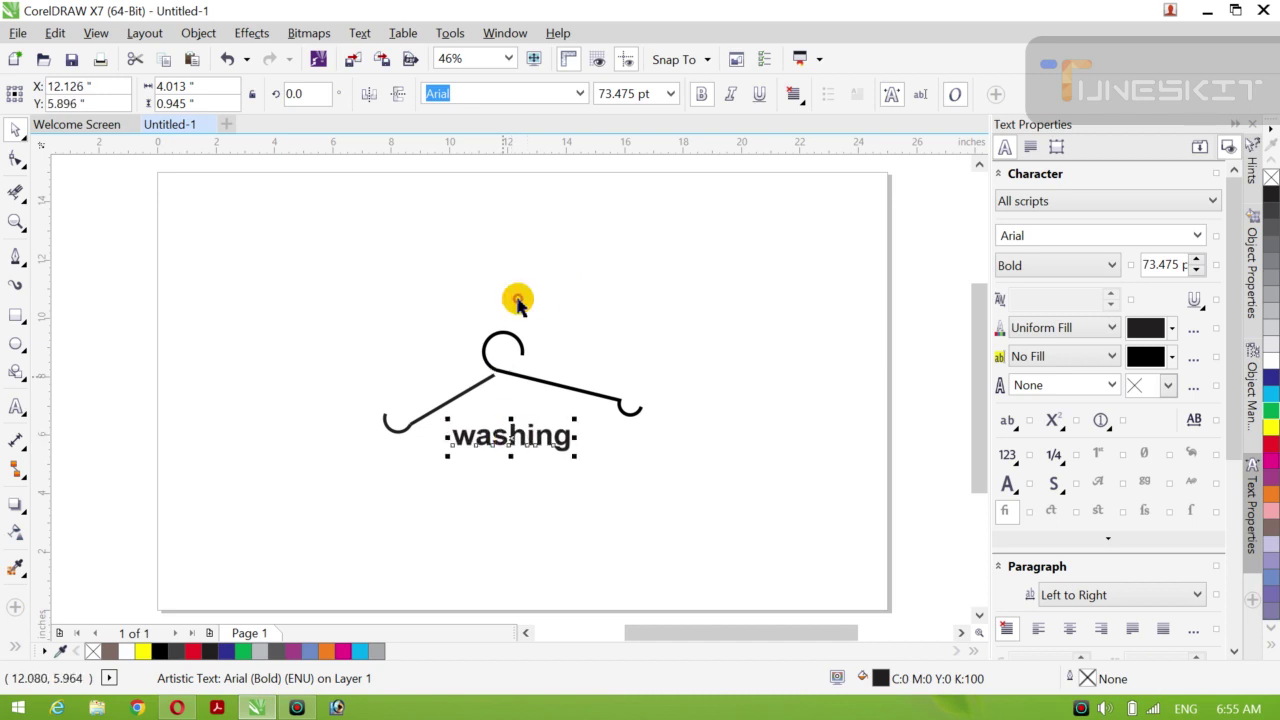
left_click(697, 96)
left_click(697, 96)
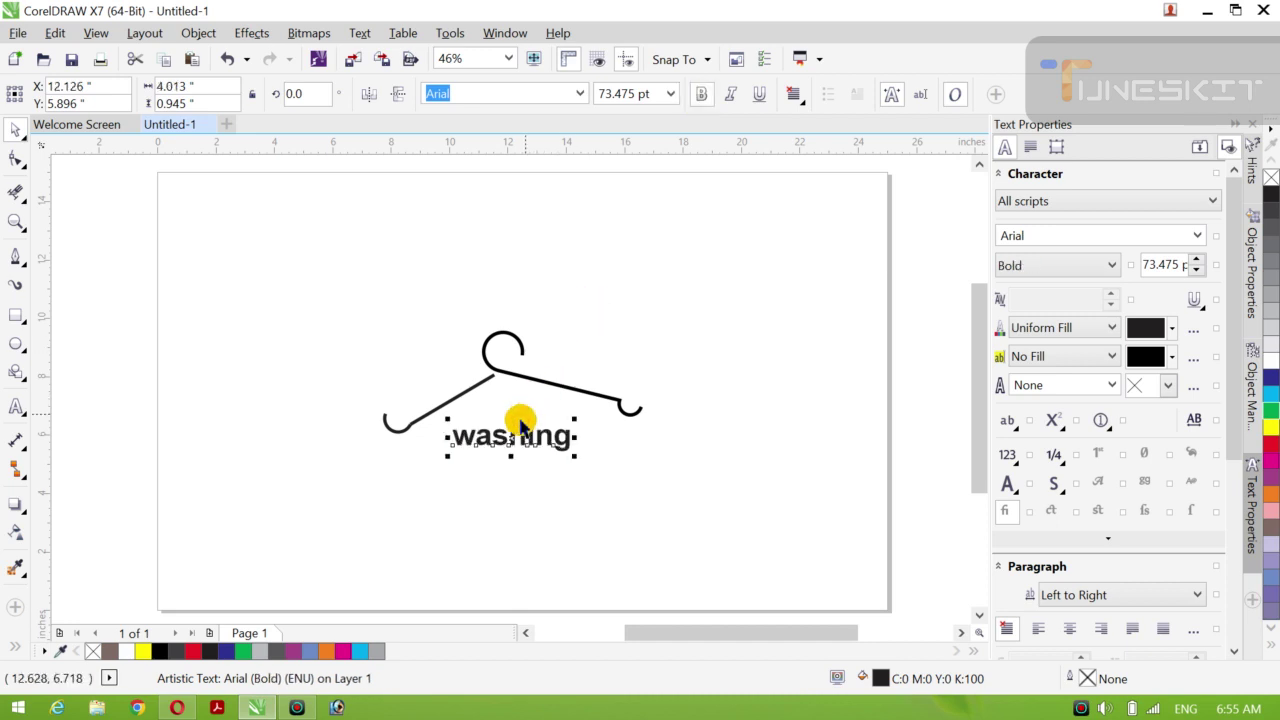
Change the "washing" text's font to Hidayatullah DEMO and place it between the hanger's arms at about X 12.29, Y 6.38 inches
left_click_drag(509, 434, 257, 243)
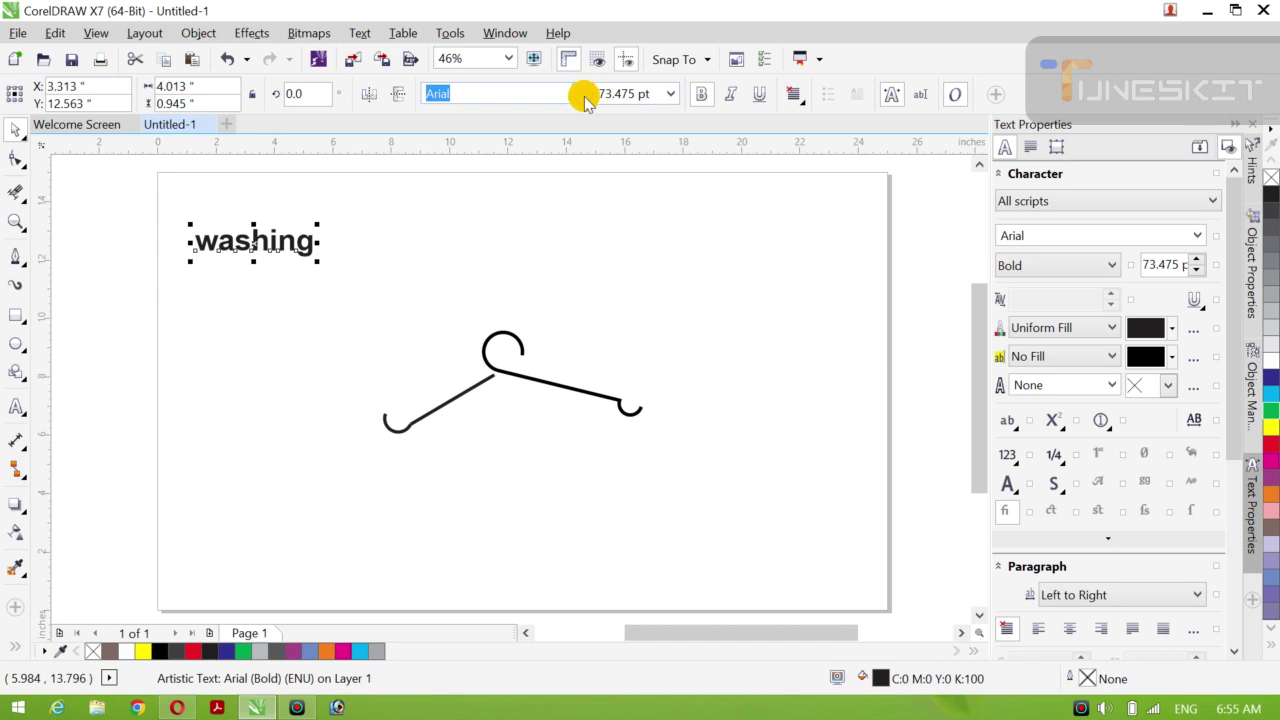
left_click(578, 93)
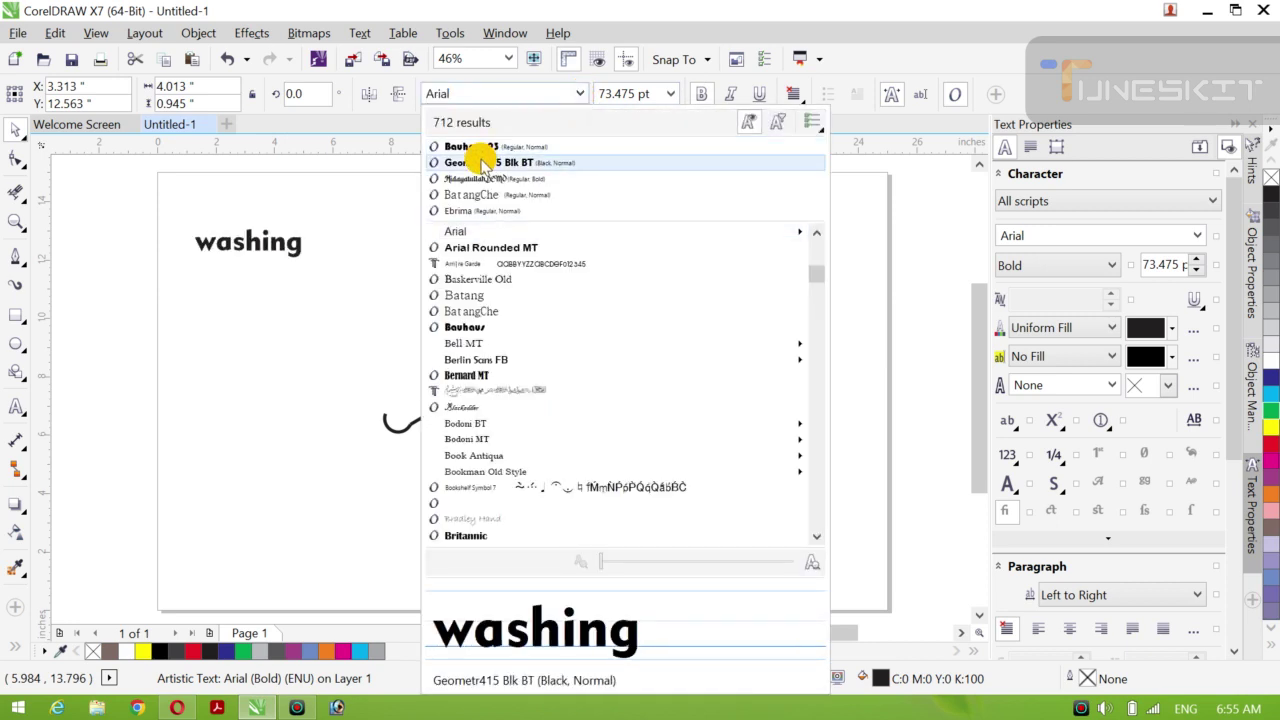
left_click(474, 184)
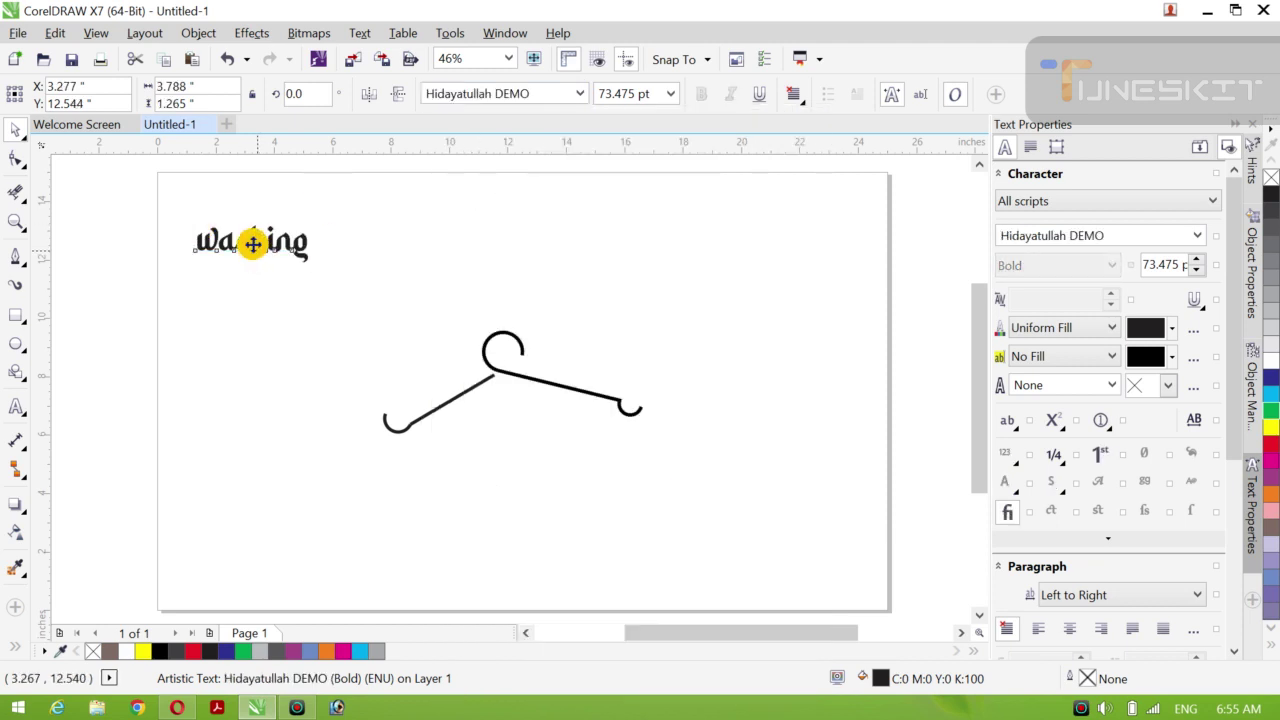
left_click_drag(253, 243, 516, 423)
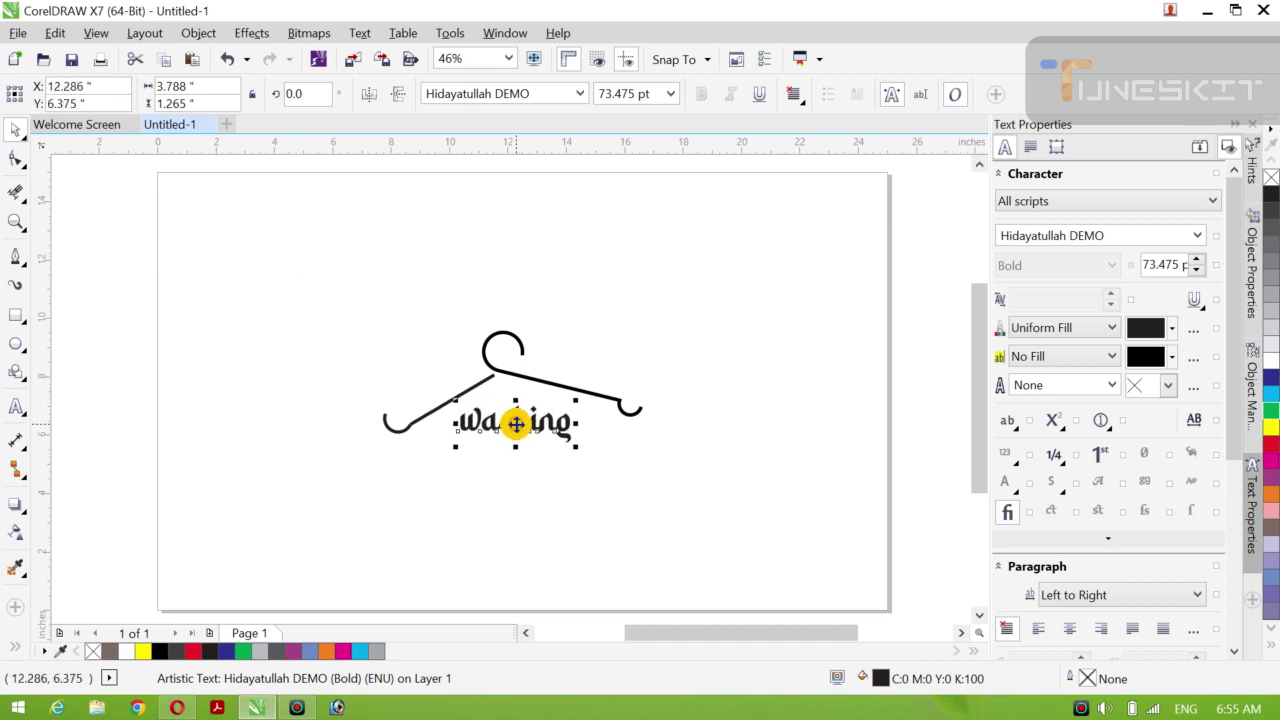
Draw a horizontal line about 2.2 inches long with the Pen tool below the lower small arc, and set its outline width to 8 pt
left_click(20, 266)
left_click(20, 266)
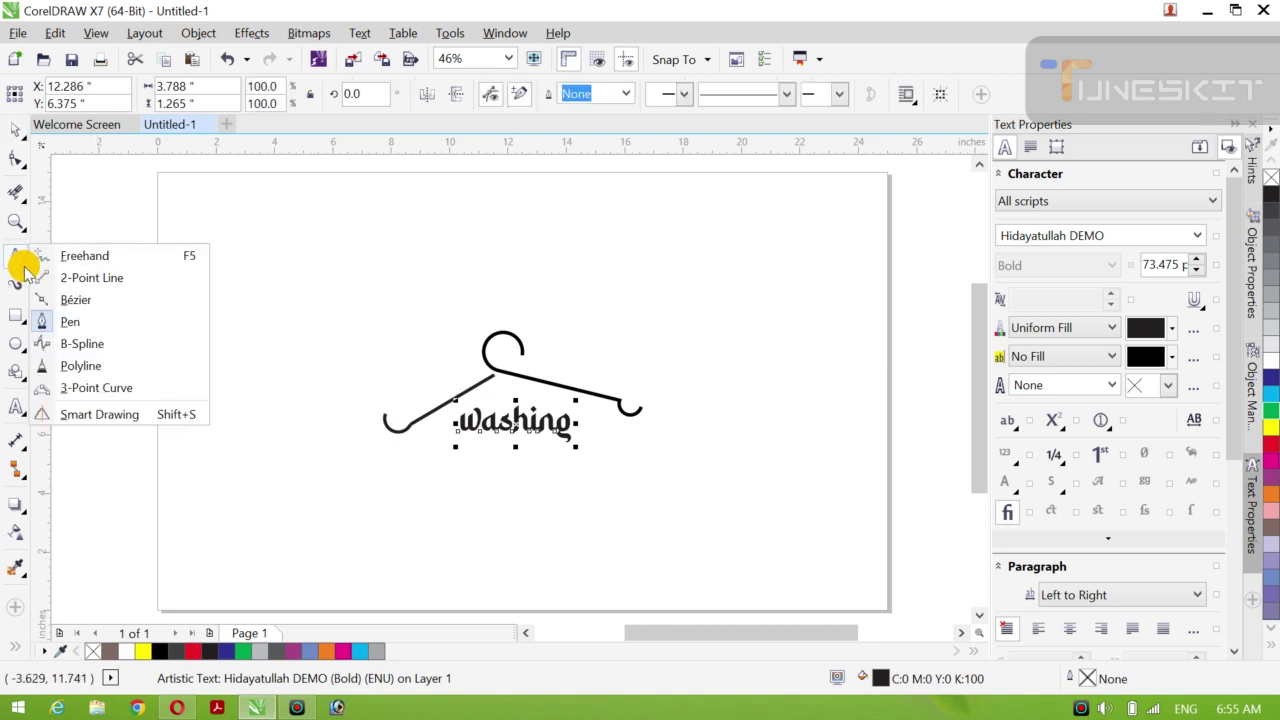
left_click(95, 322)
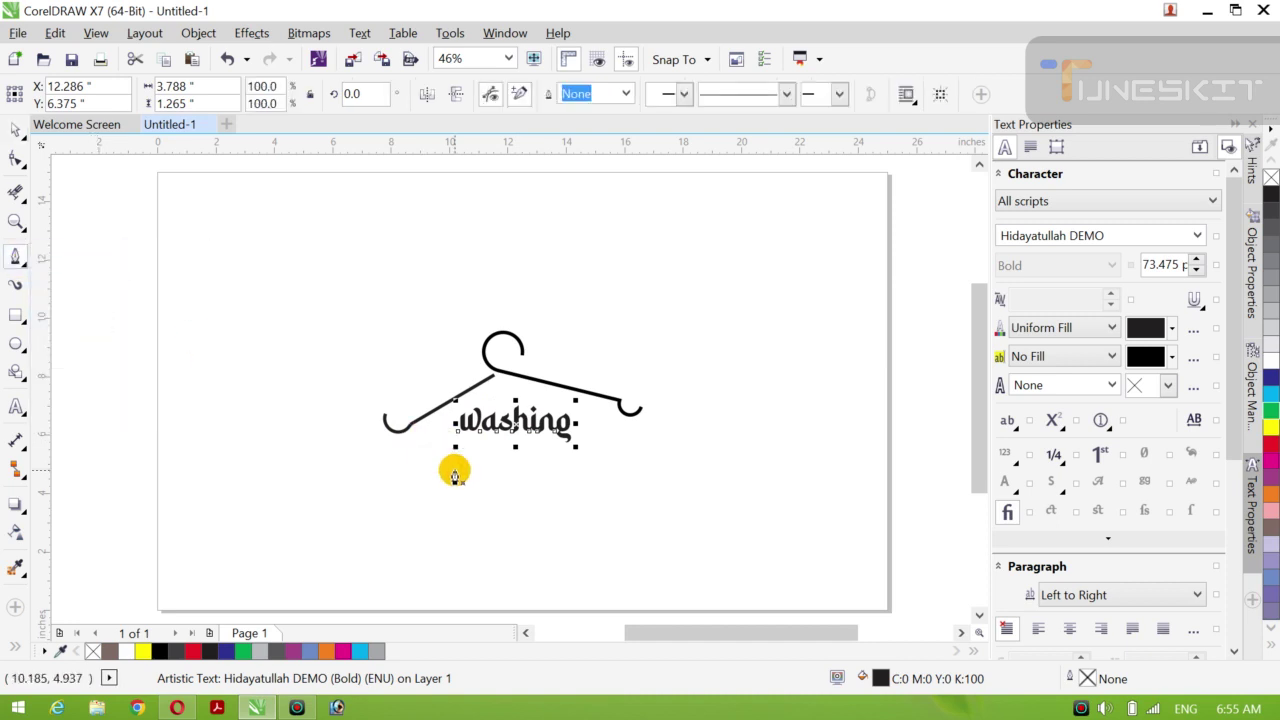
left_click(386, 448)
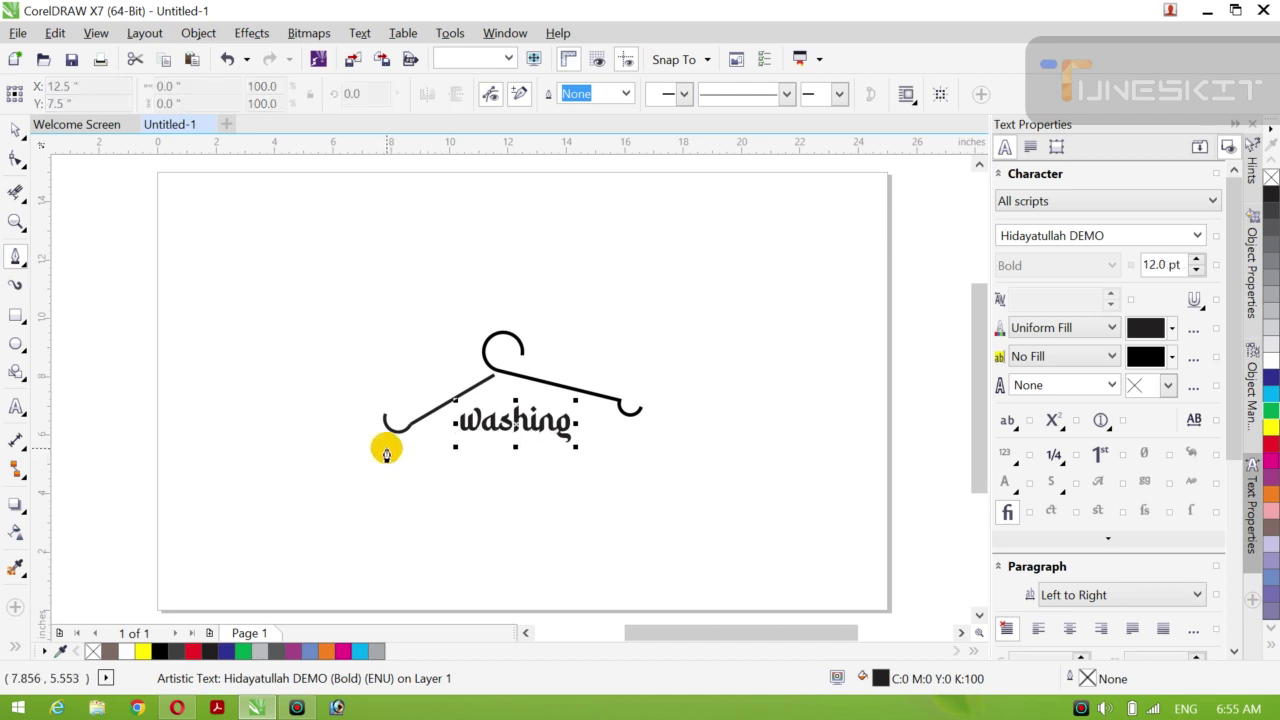
double_click(448, 447)
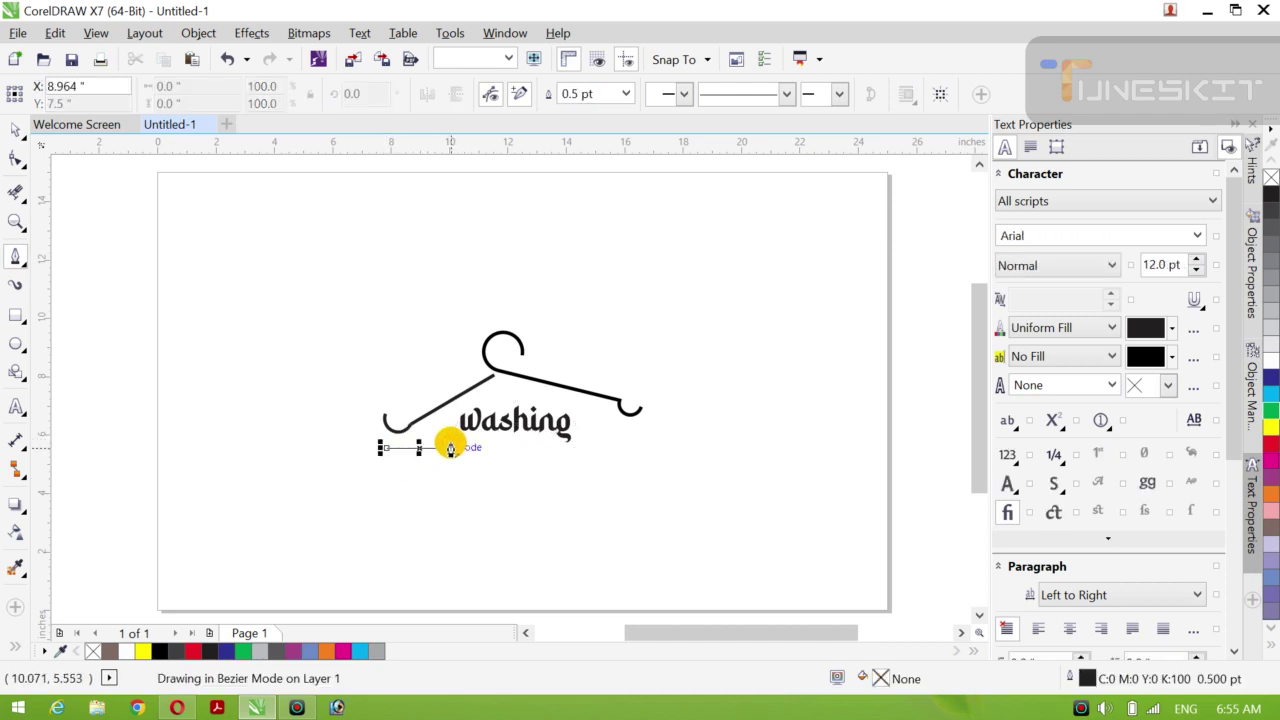
left_click(625, 94)
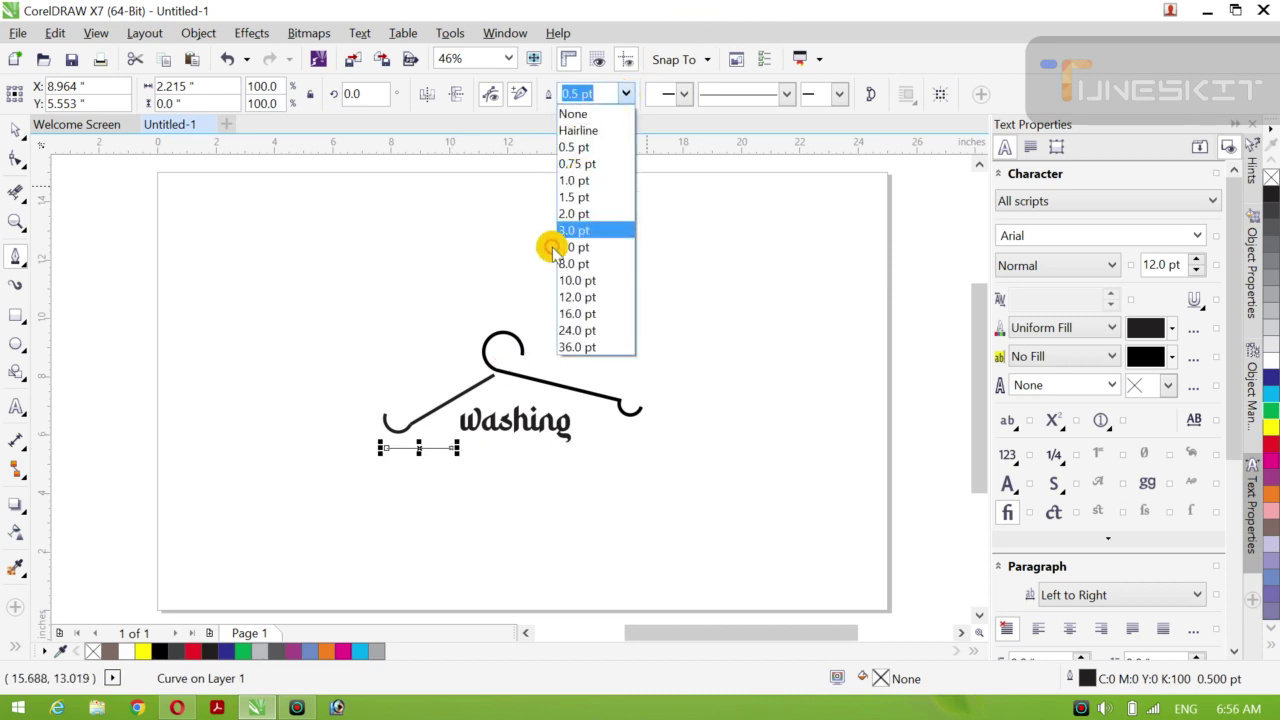
left_click(578, 263)
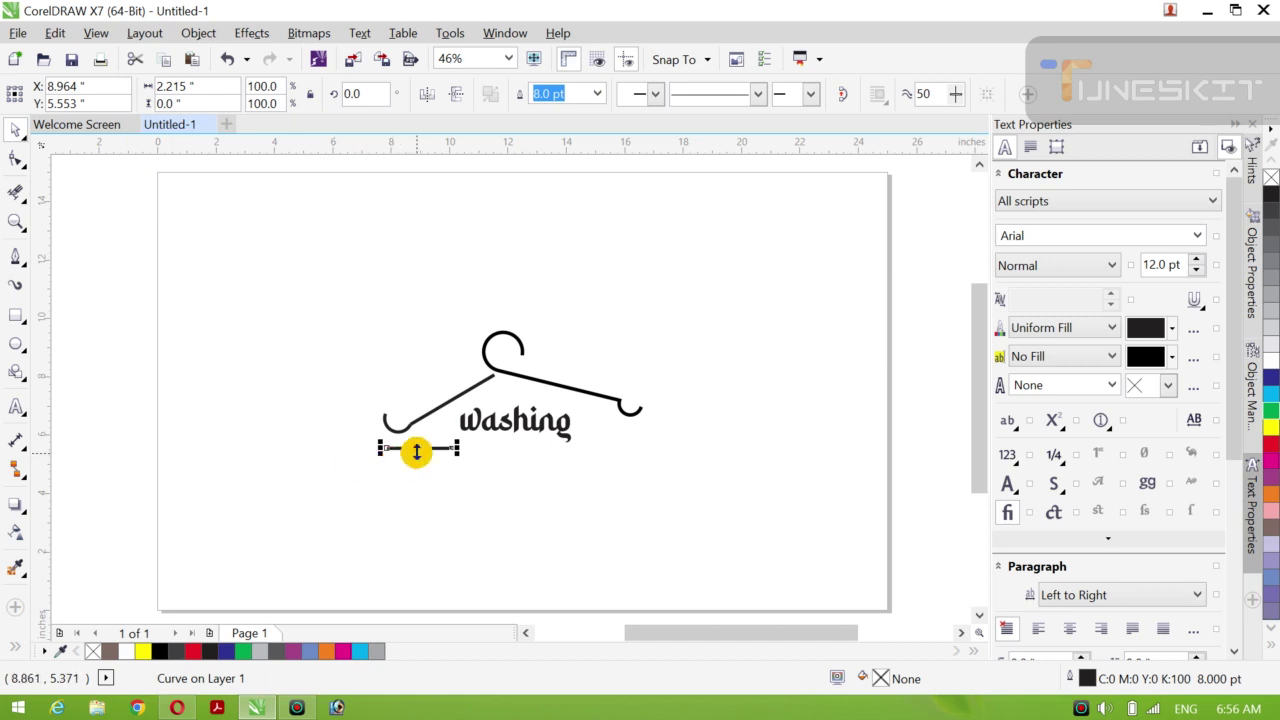
Duplicate the short line horizontally to about X 13.70 inches, and move both lines together to about X 12.71, Y 5.55 inches
left_click_drag(420, 449, 574, 451)
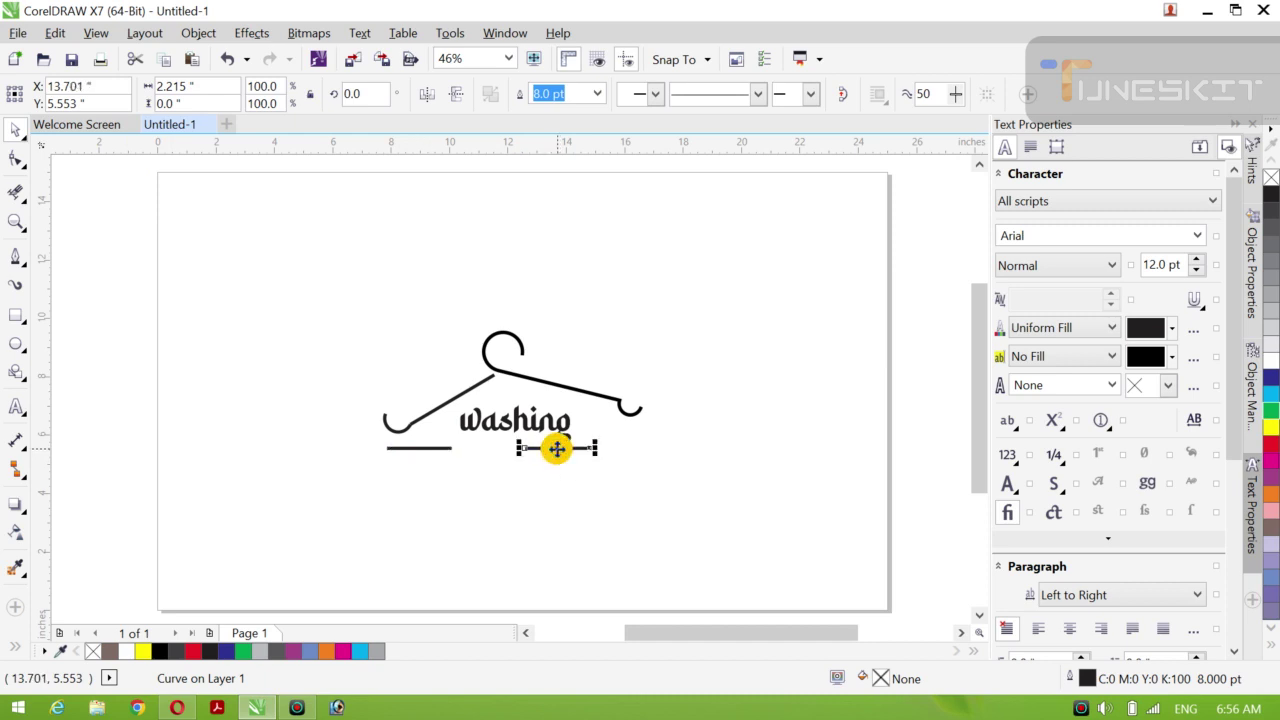
left_click(286, 380)
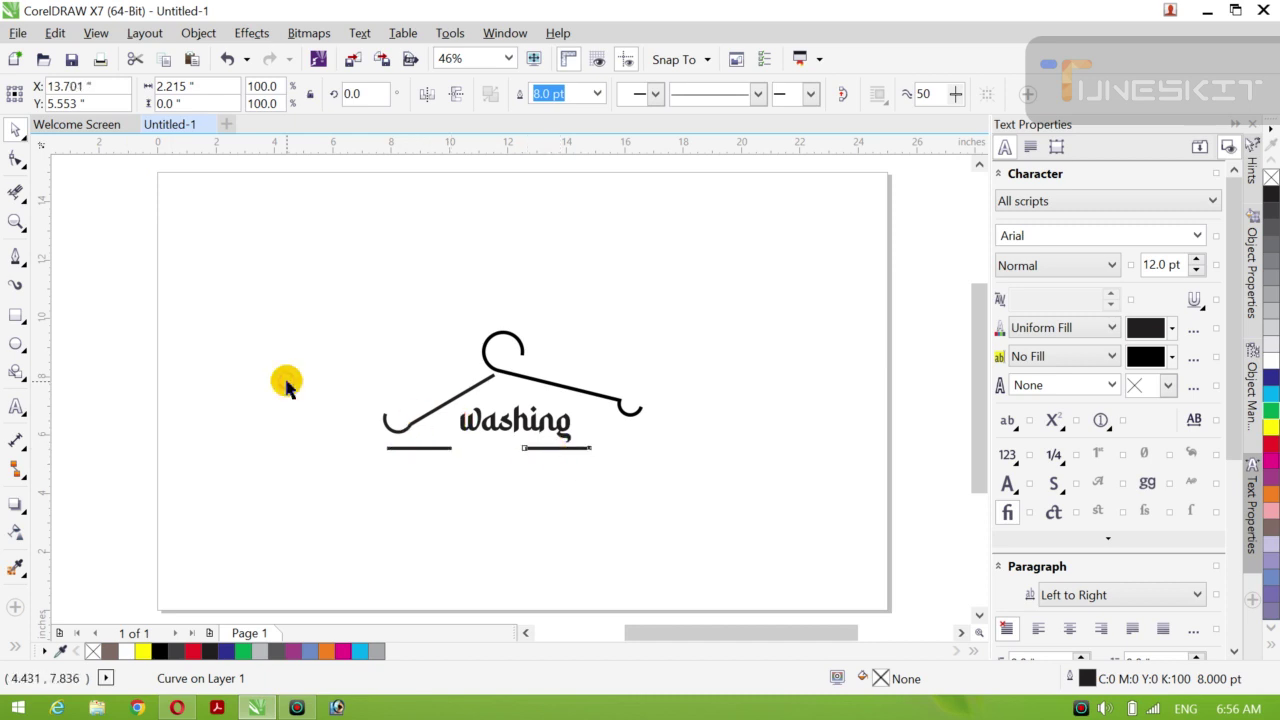
left_click(420, 450)
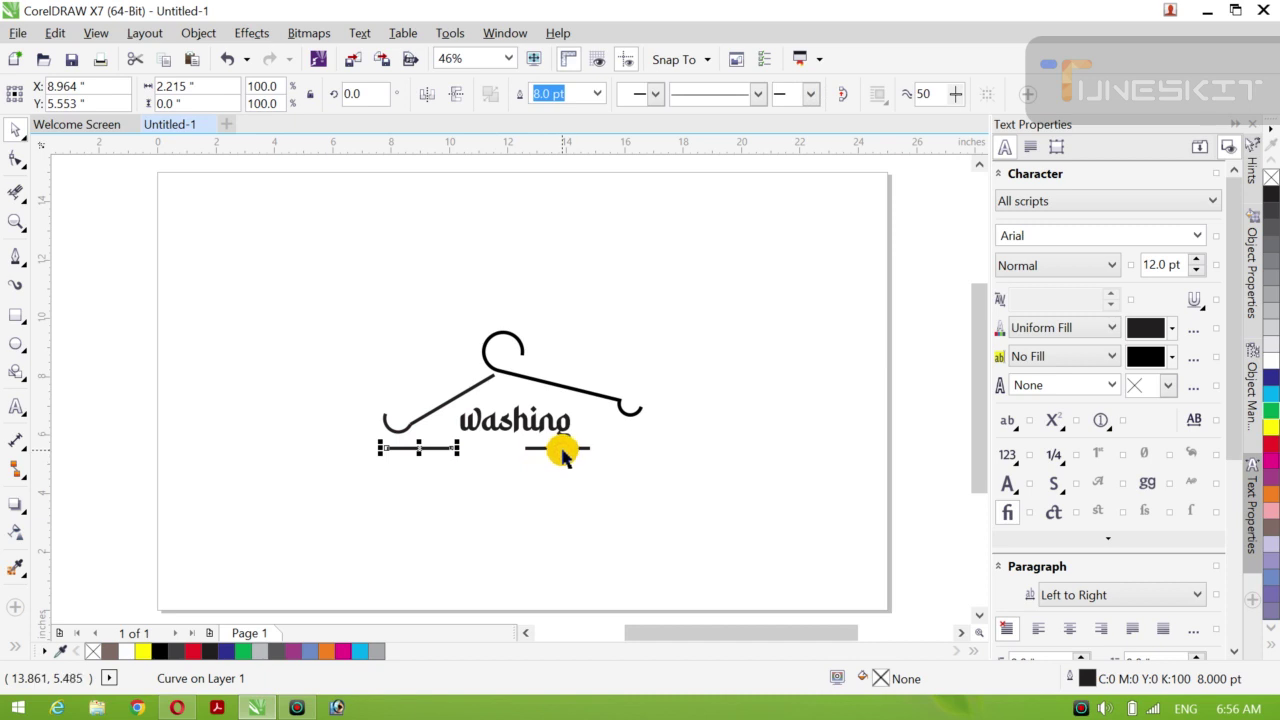
left_click(563, 450, "shift")
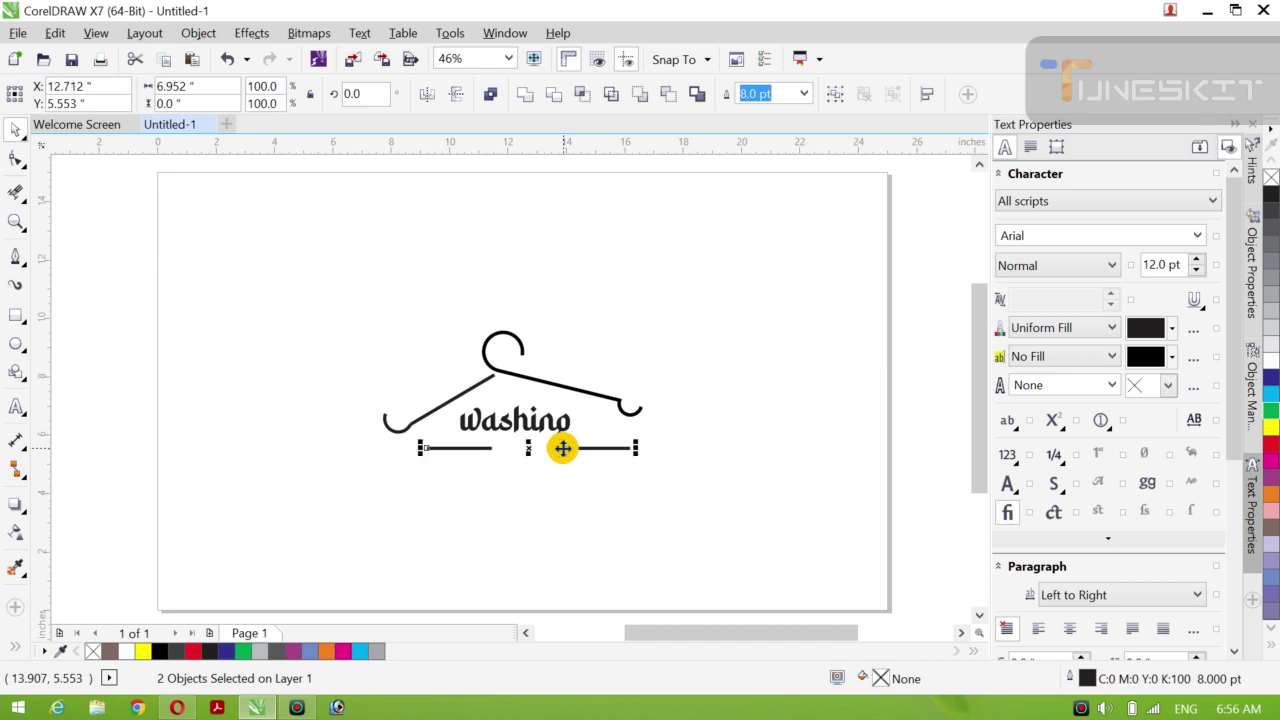
Stretch the "washing" text horizontally on both sides to about 4.54 inches wide
left_click(316, 345)
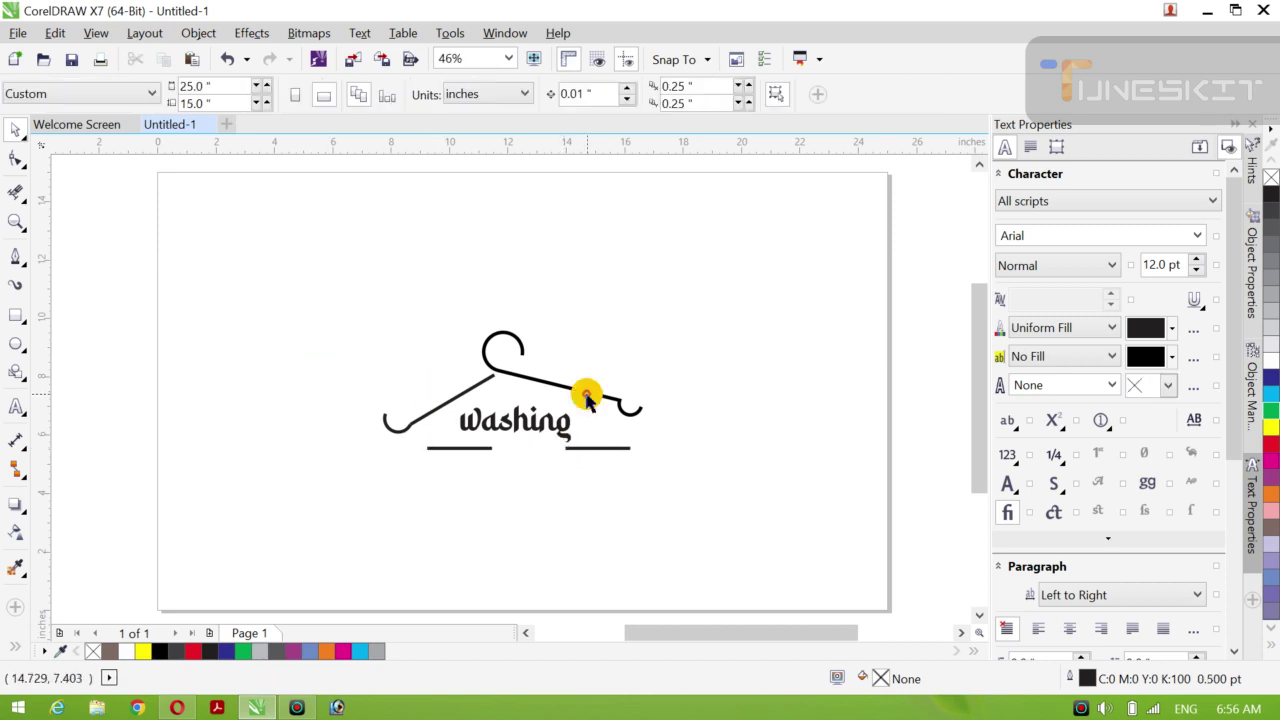
left_click(525, 430)
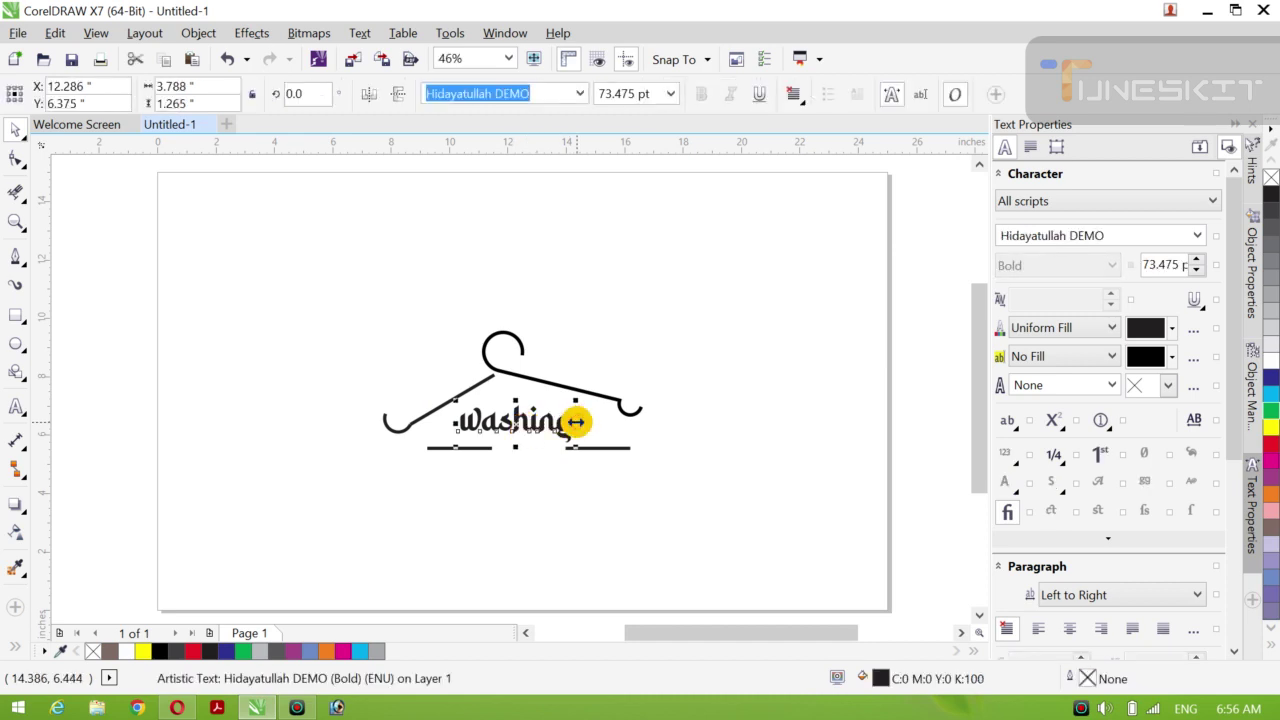
left_click_drag(584, 422, 587, 422)
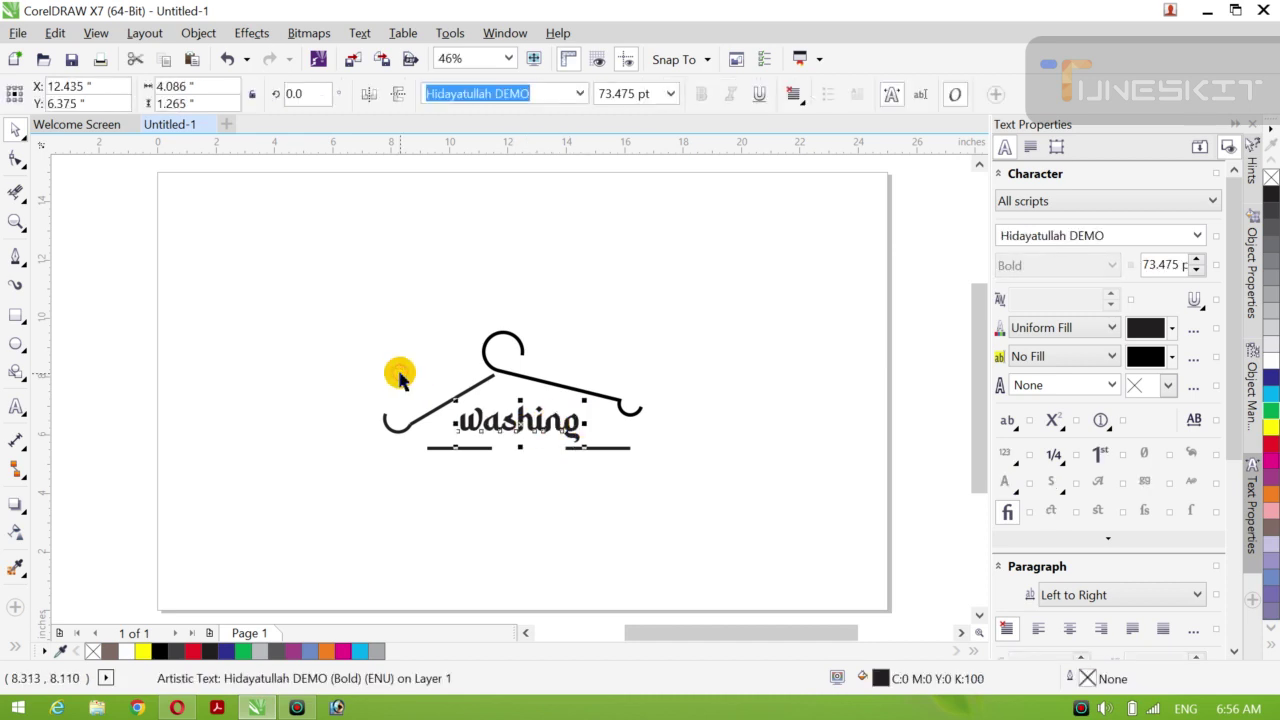
left_click(451, 425)
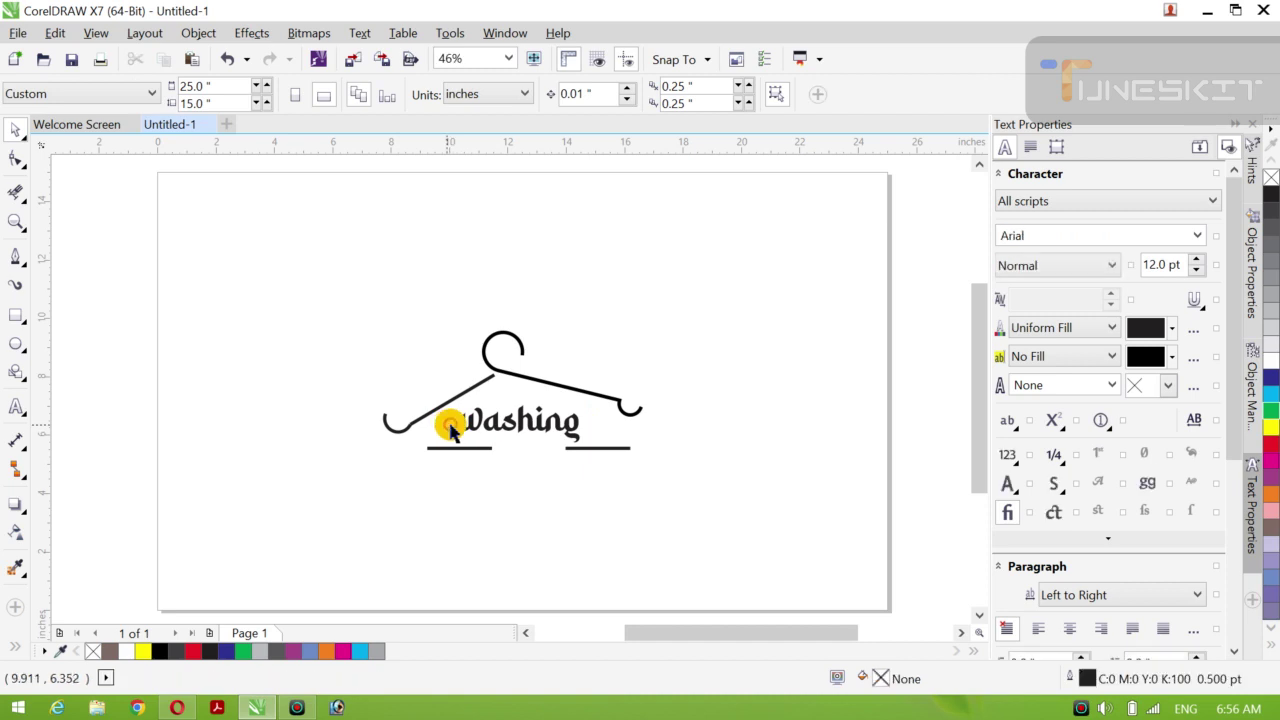
left_click(452, 431)
left_click_drag(455, 422, 429, 426)
left_click(420, 360)
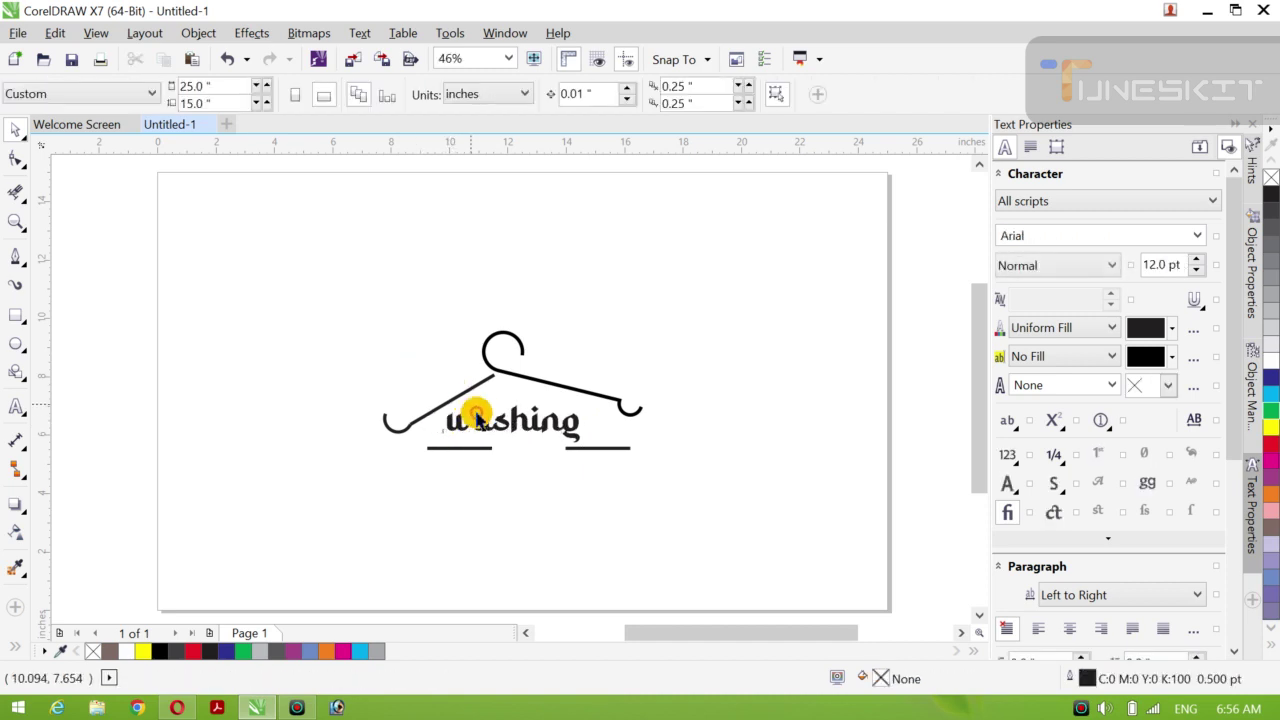
Reduce the "washing" text's height to about 1.14 inches and move it to about X 12.42, Y 6.33 inches
left_click(517, 430)
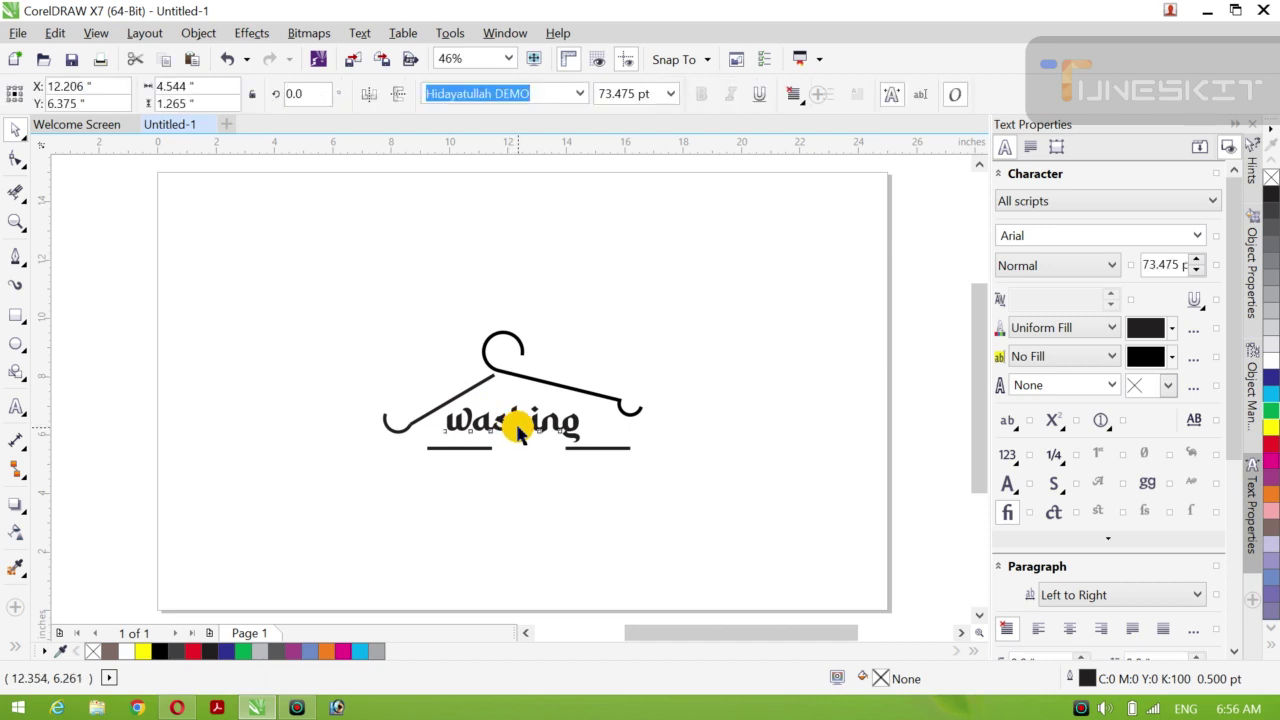
mouse_move(512, 448)
left_mouse_down()
mouse_move(517, 420)
mouse_move(508, 432)
left_mouse_up()
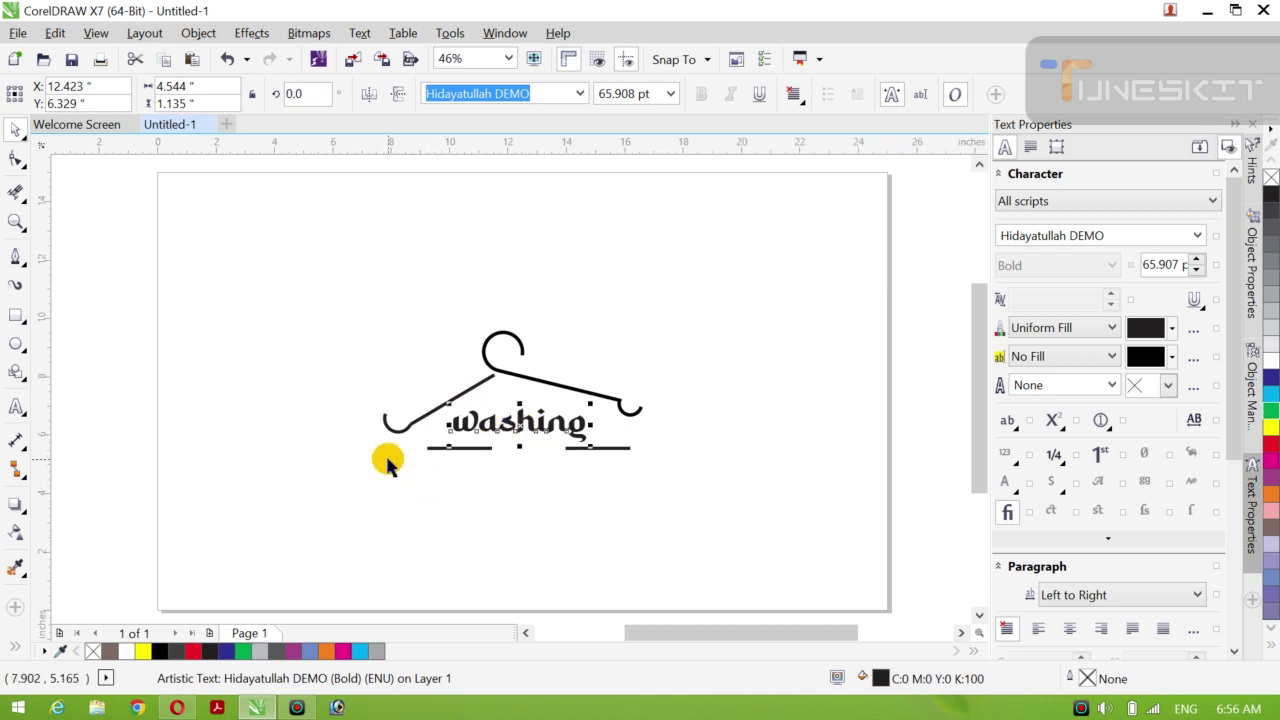
left_click(338, 428)
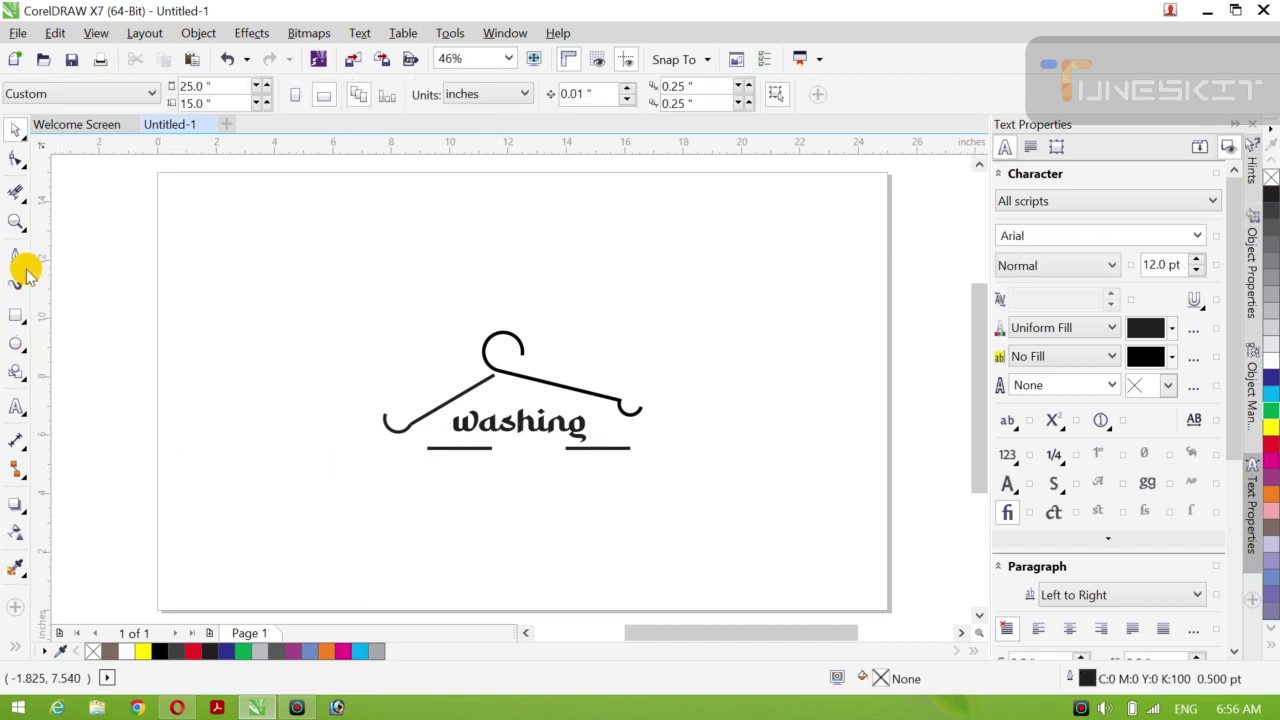
Add the artistic text "store" in Arial 24 pt in the empty area left of the hanger
left_click(22, 410)
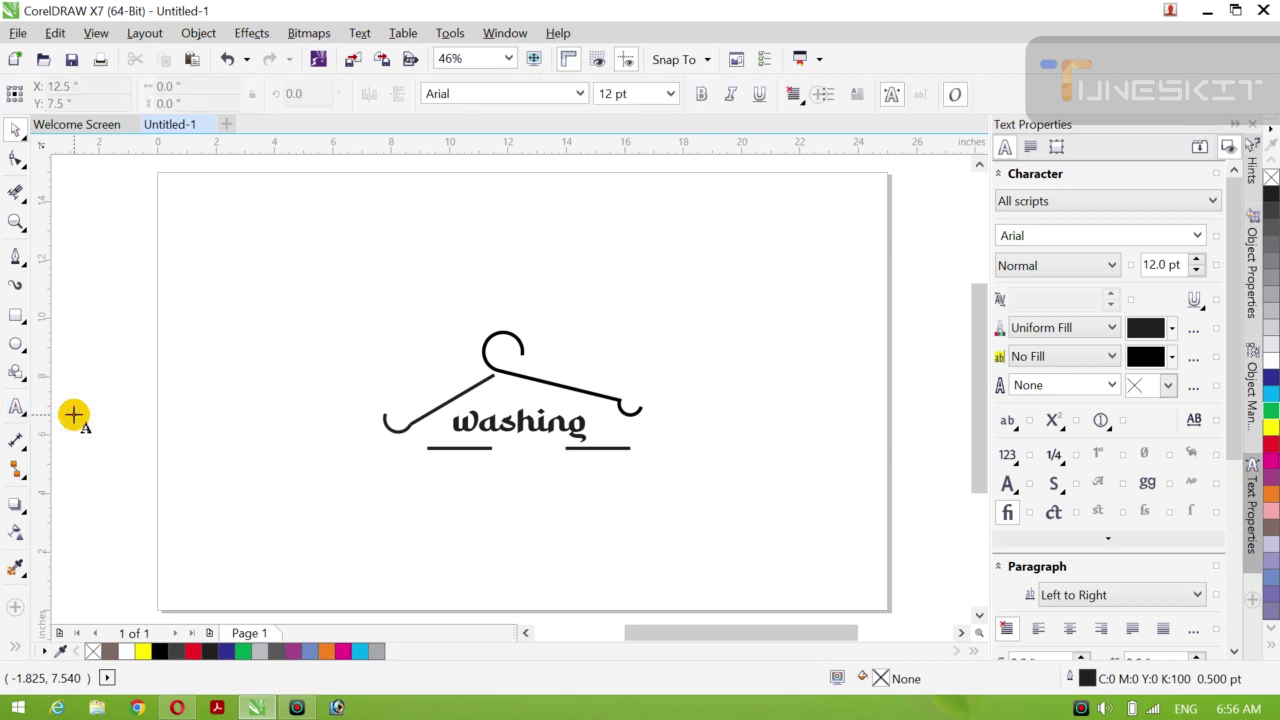
left_click(180, 380)
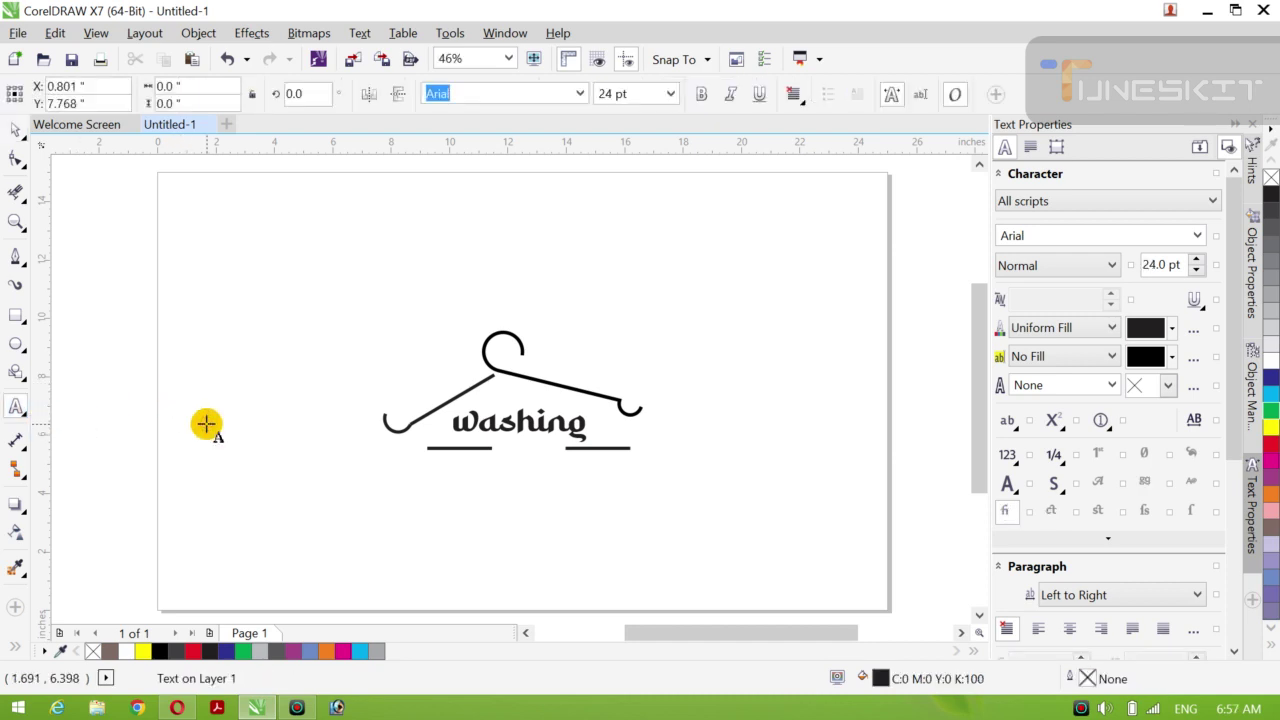
type("stor")
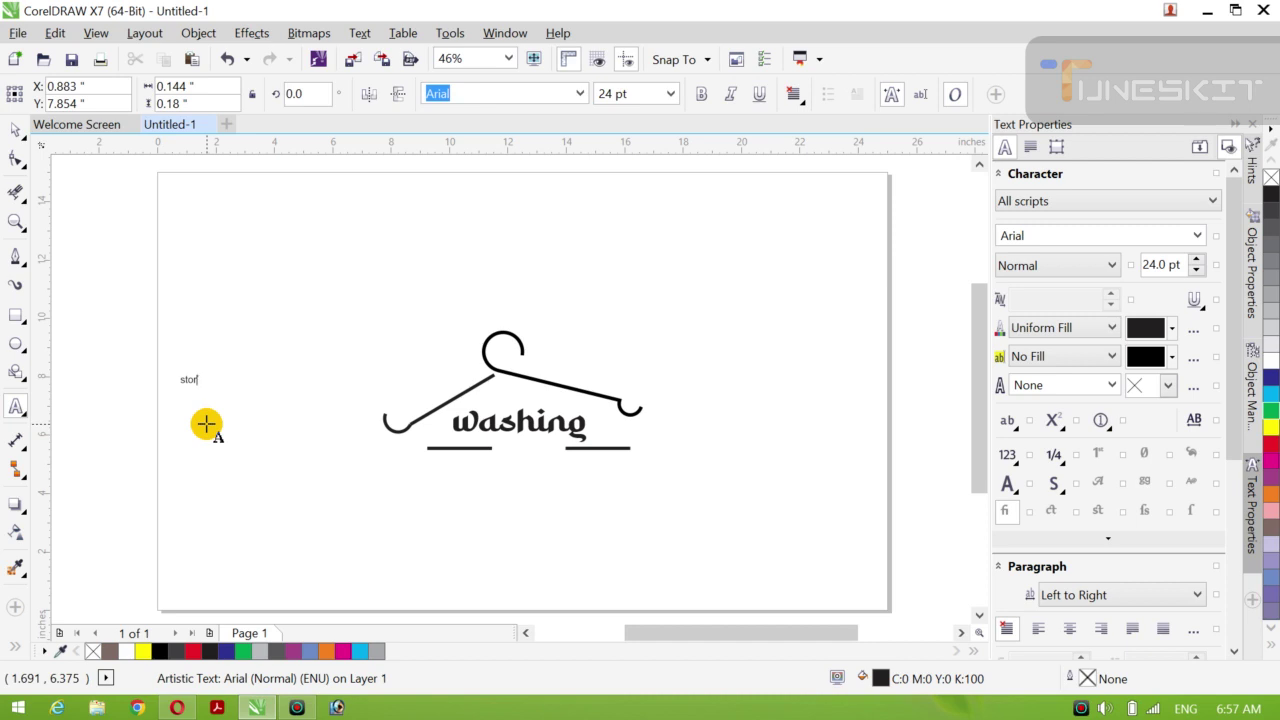
type("e")
key("Escape")
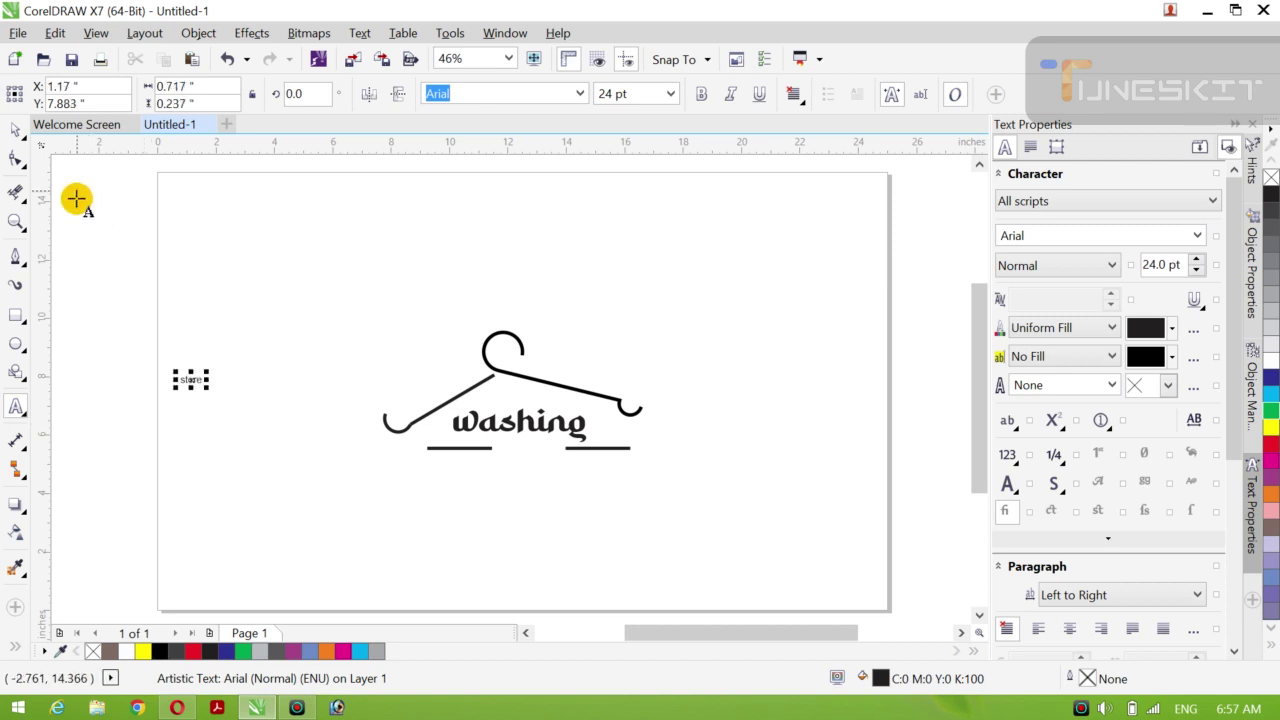
left_click(25, 142)
left_click(51, 131)
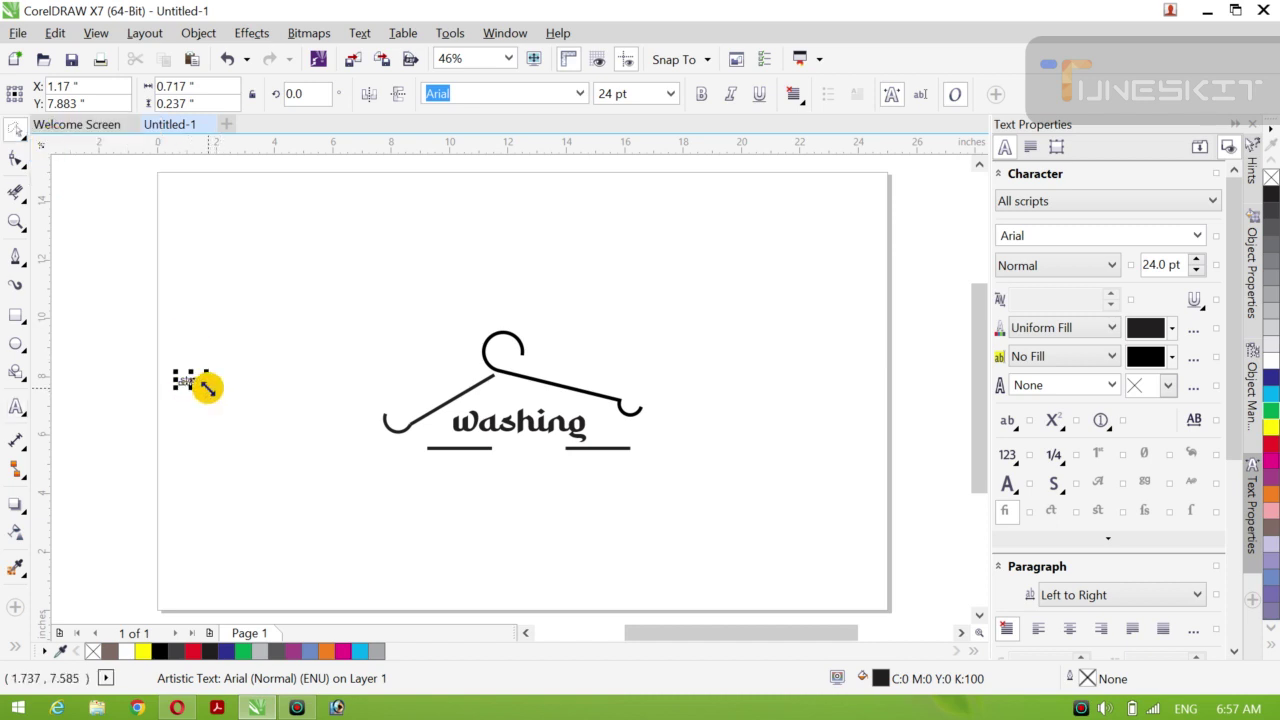
Make "store" bold, resize it to about 1.51 by 0.82 inches, and place it left of the hanger at about X 1.99, Y 9.55 inches
left_click_drag(207, 388, 526, 447)
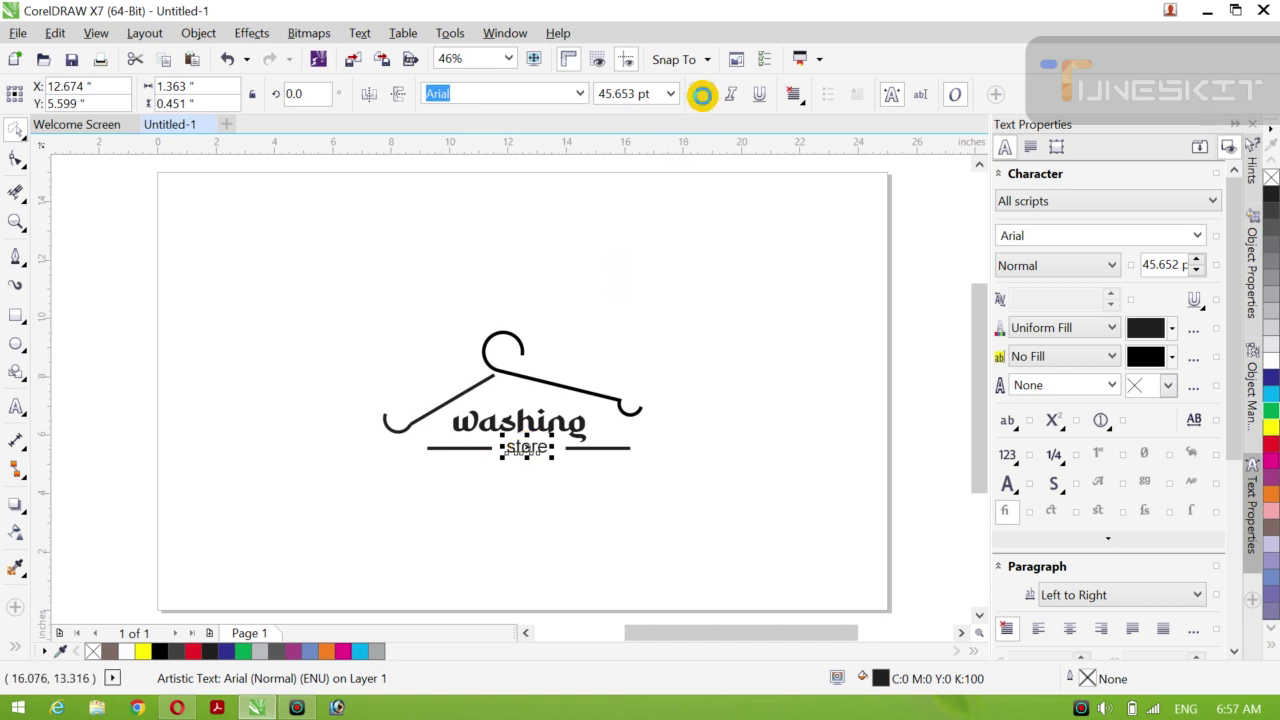
left_click(702, 94)
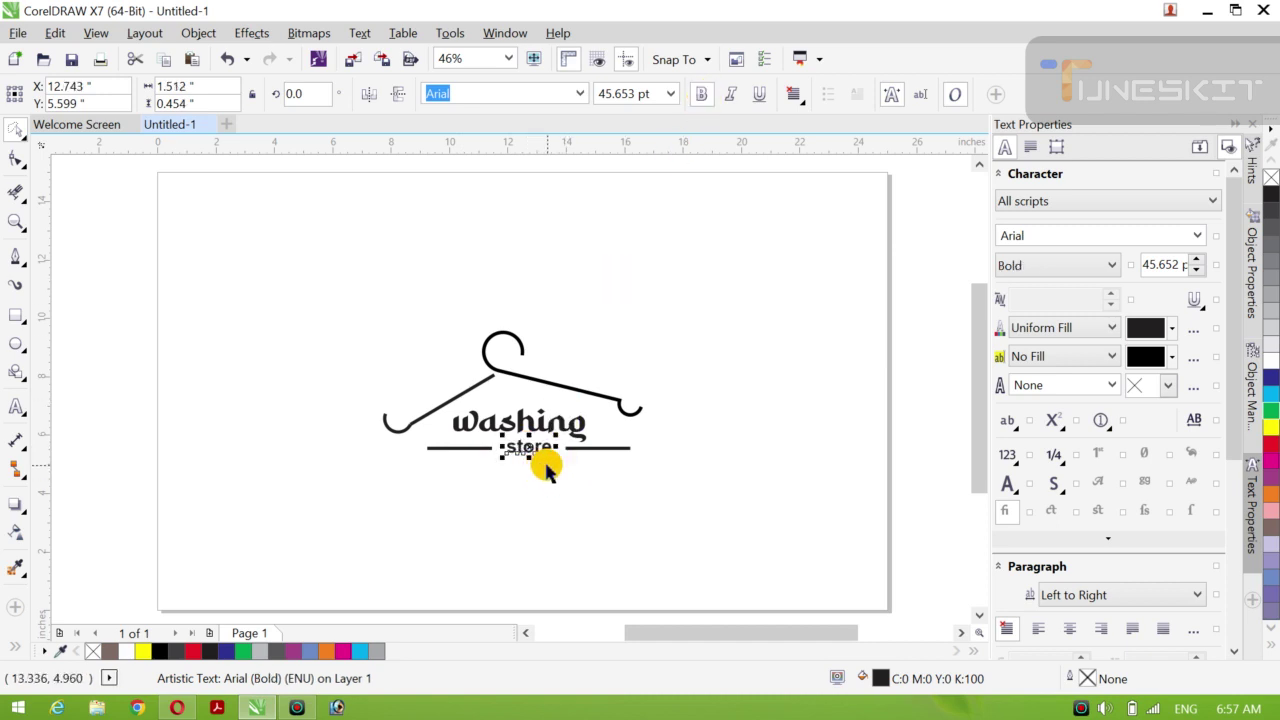
left_click_drag(530, 459, 184, 331)
left_click(515, 482)
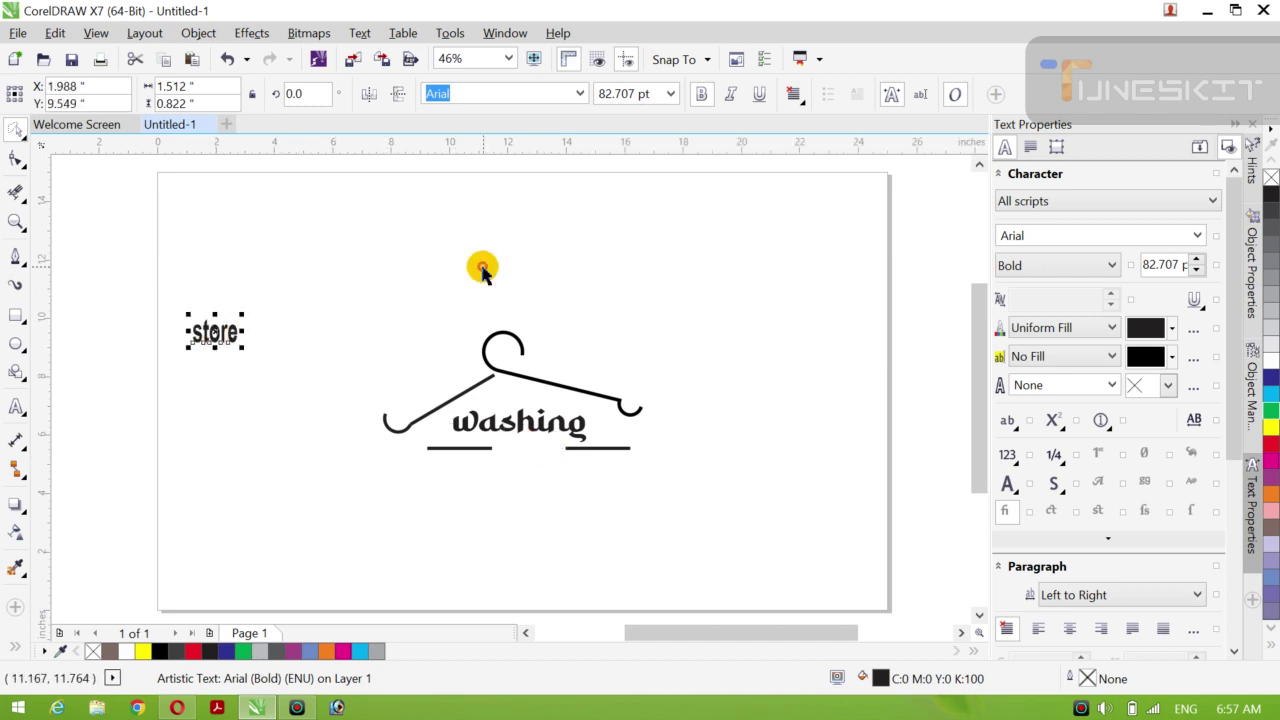
Change the "store" text's font to Arial Rounded MT Bold and place it between the two base lines at about X 12.72, Y 5.74 inches
left_click(579, 94)
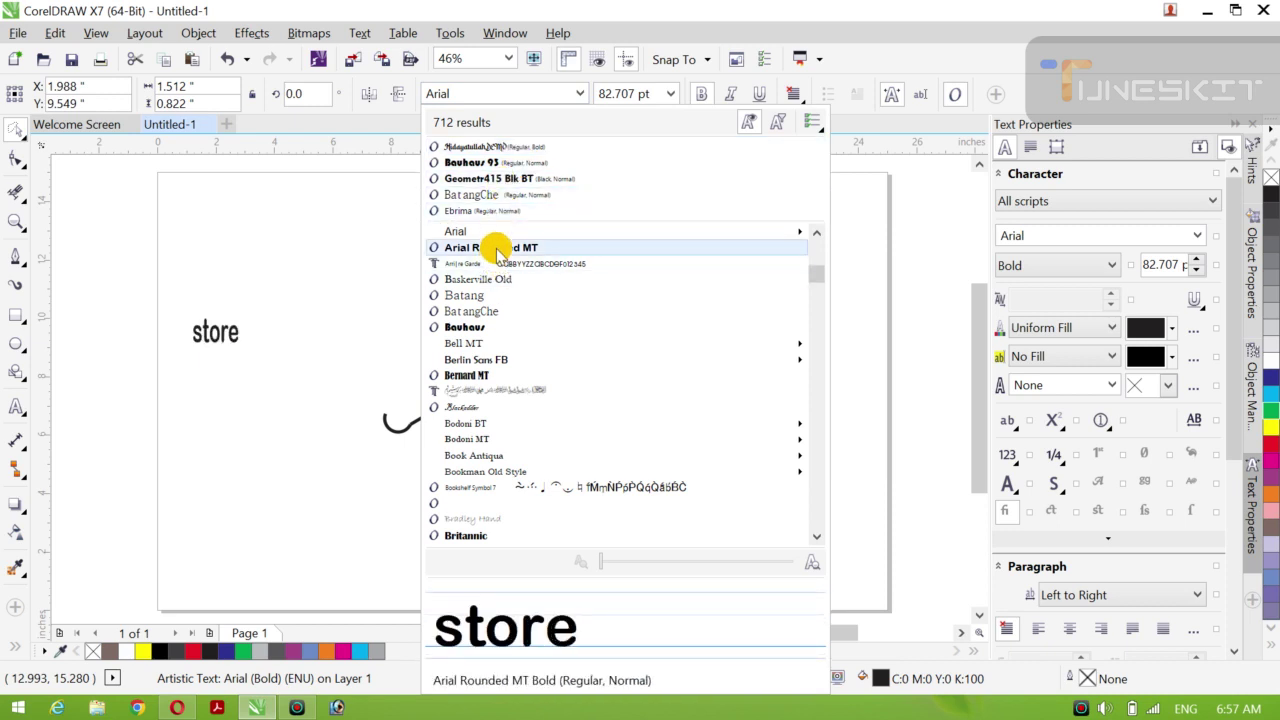
left_click(497, 250)
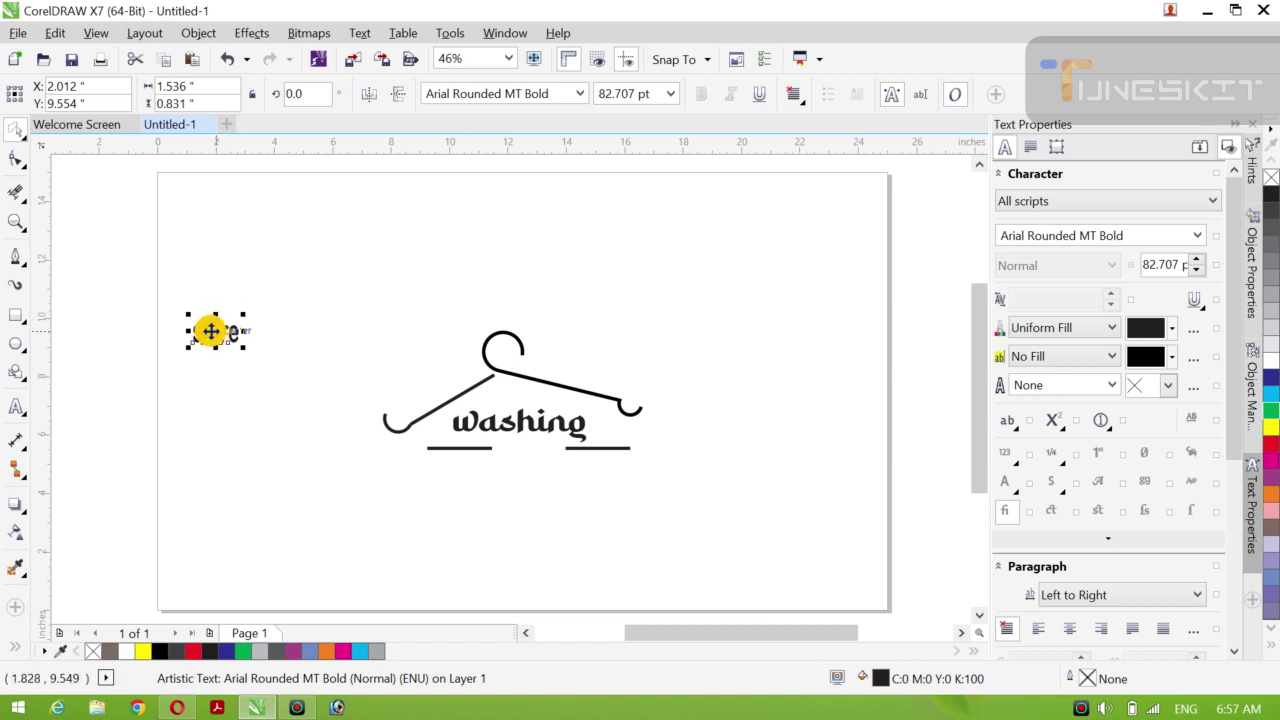
left_click_drag(213, 332, 527, 443)
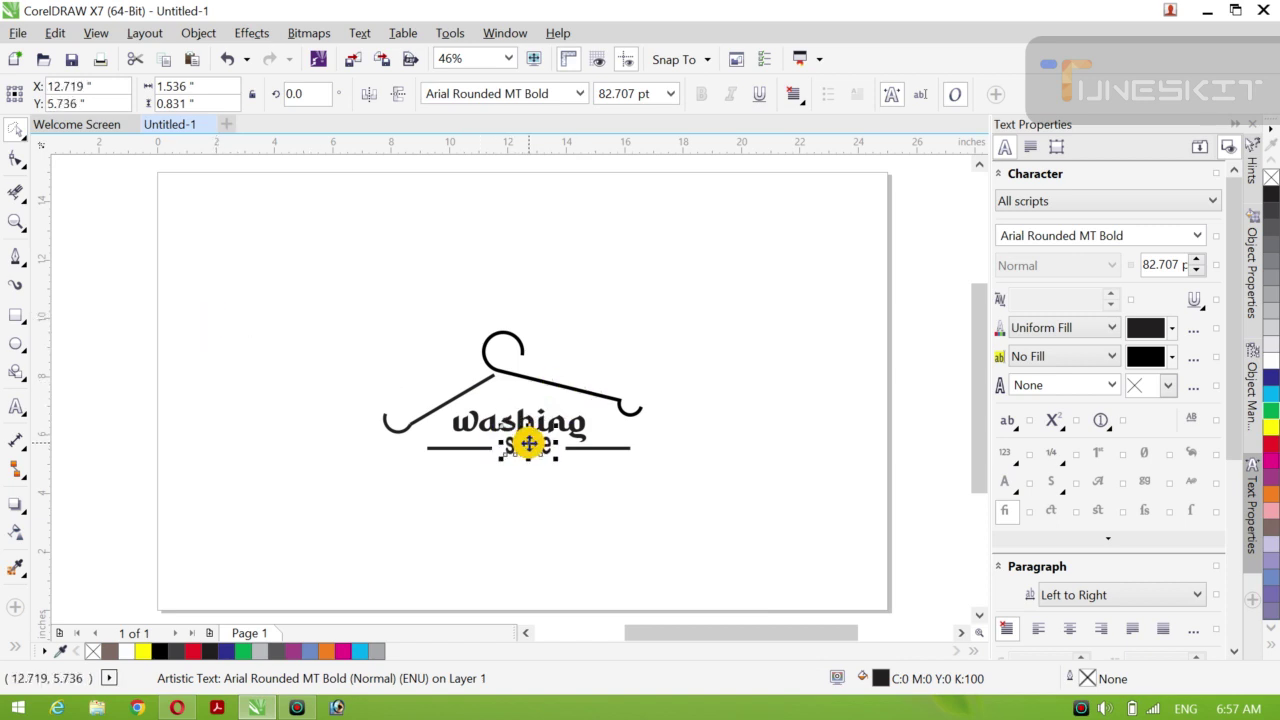
left_click(491, 471)
Move the "washing" text up slightly to about Y 6.45 inches, keeping its horizontal position above "store"
left_click(522, 419)
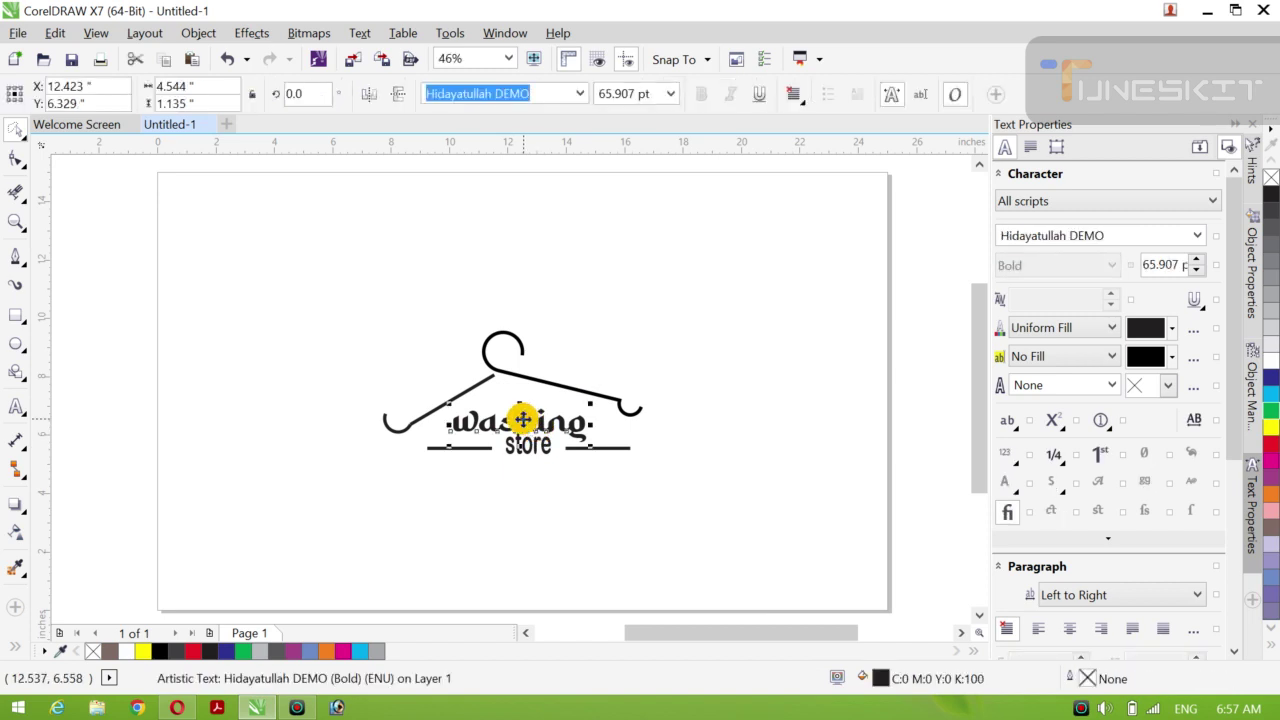
left_click_drag(522, 419, 522, 417)
left_click(496, 480)
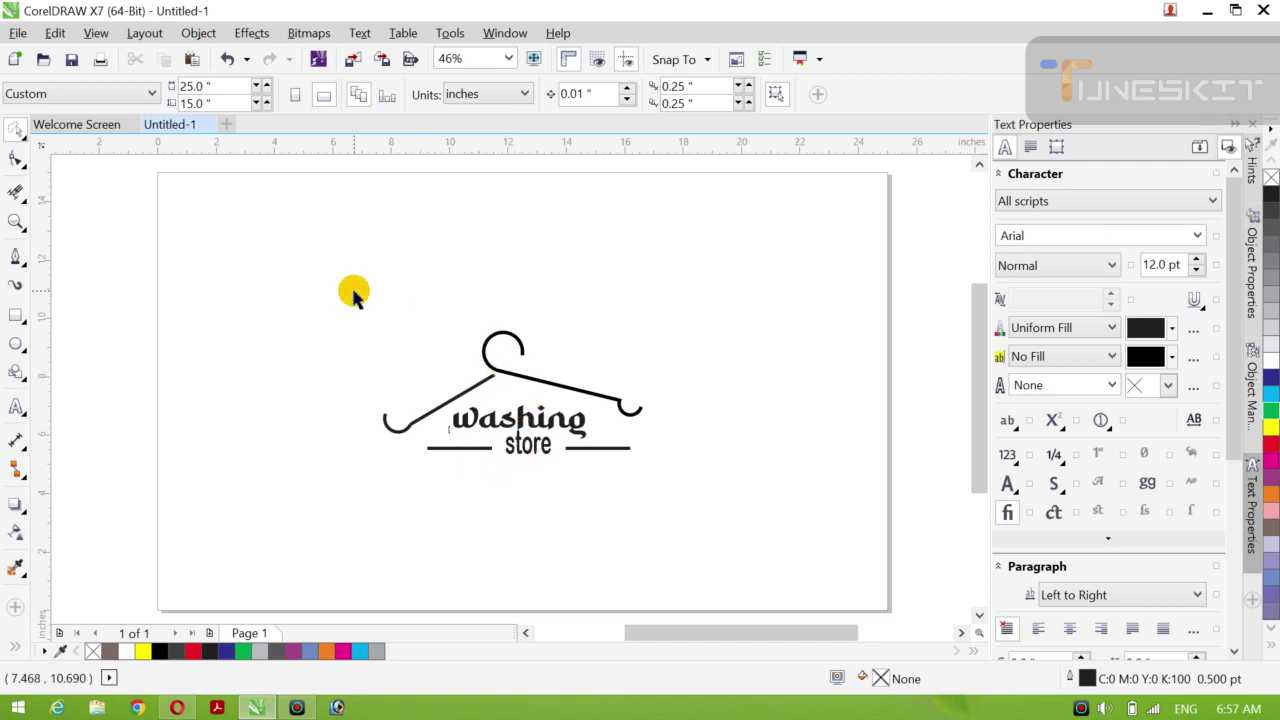
mouse_move(300, 270)
left_mouse_down()
mouse_move(690, 422)
mouse_move(755, 522)
mouse_move(418, 567)
mouse_move(292, 548)
left_mouse_up()
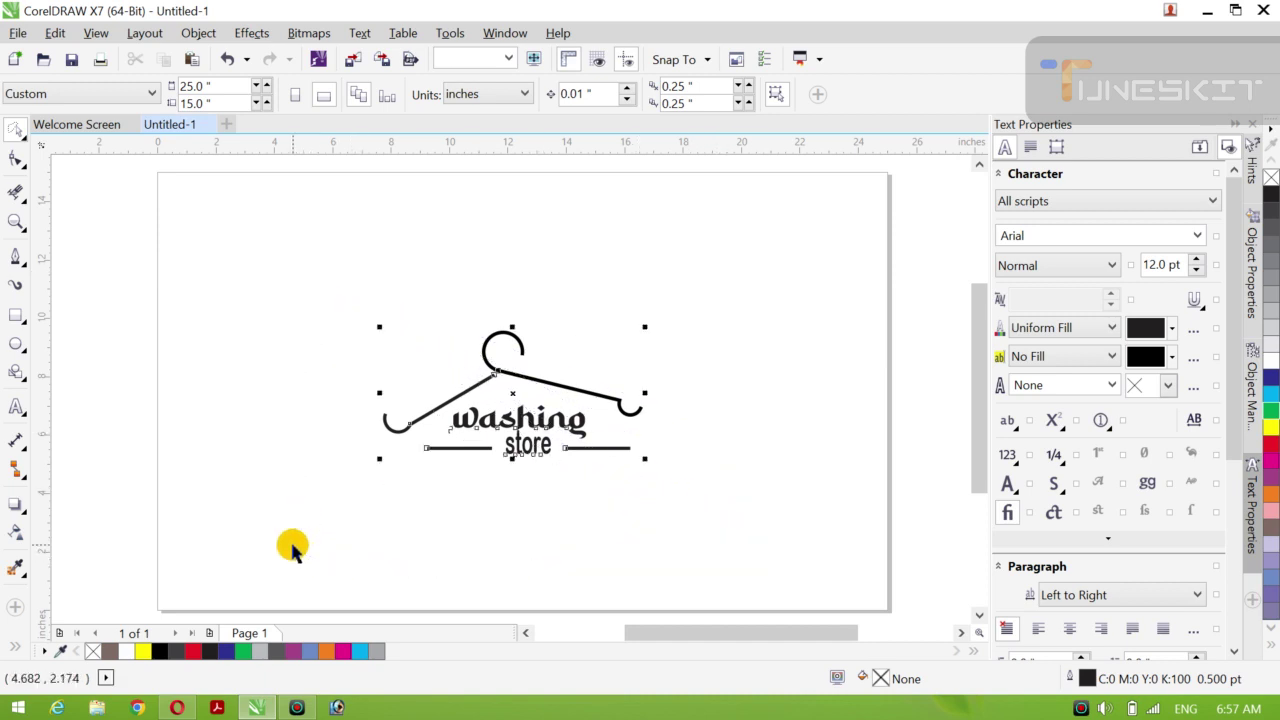
left_click(451, 480)
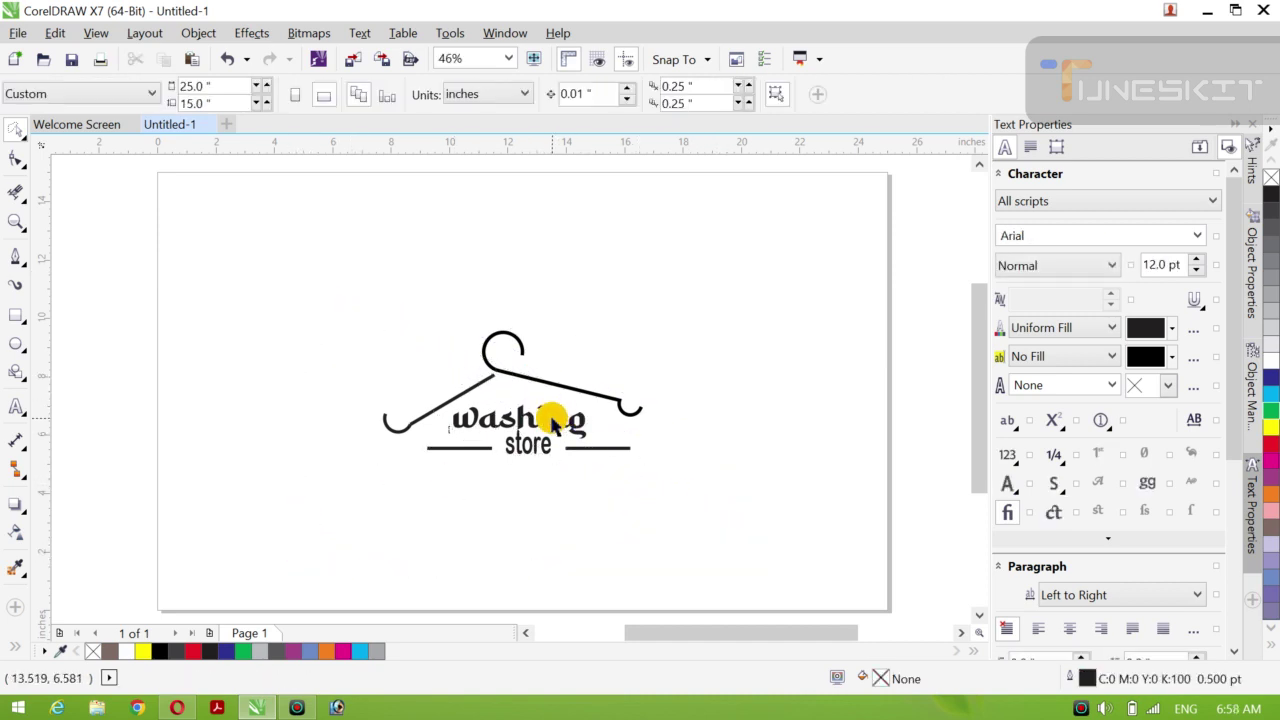
Fill the "washing" and "store" texts with red (C:0 M:100 Y:100 K:0)
left_click(552, 422)
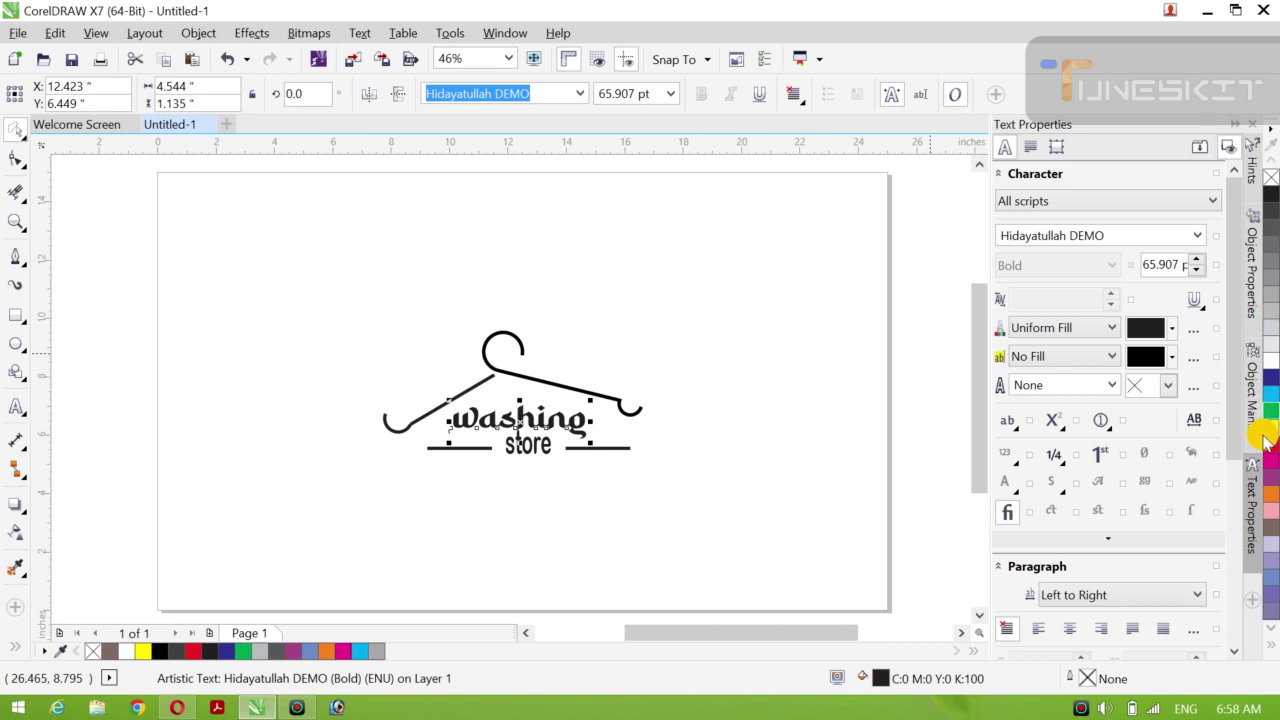
left_click(1270, 443)
left_click(557, 443)
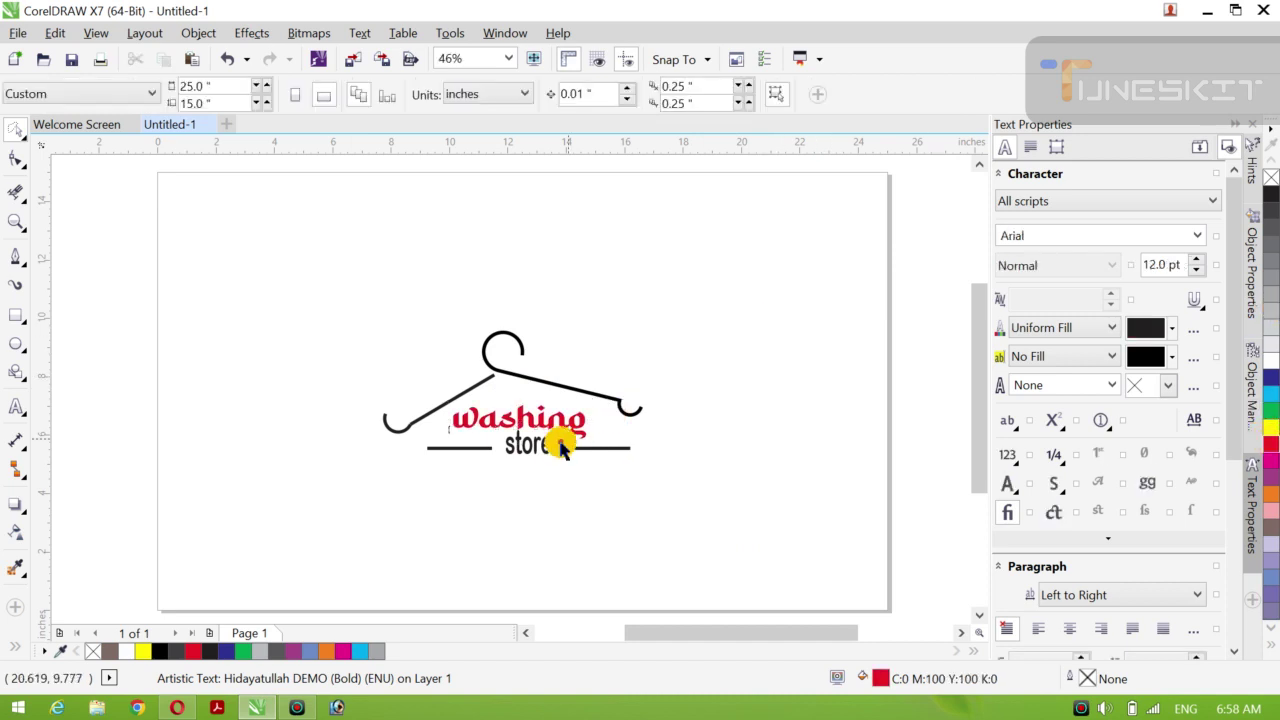
left_click(521, 455)
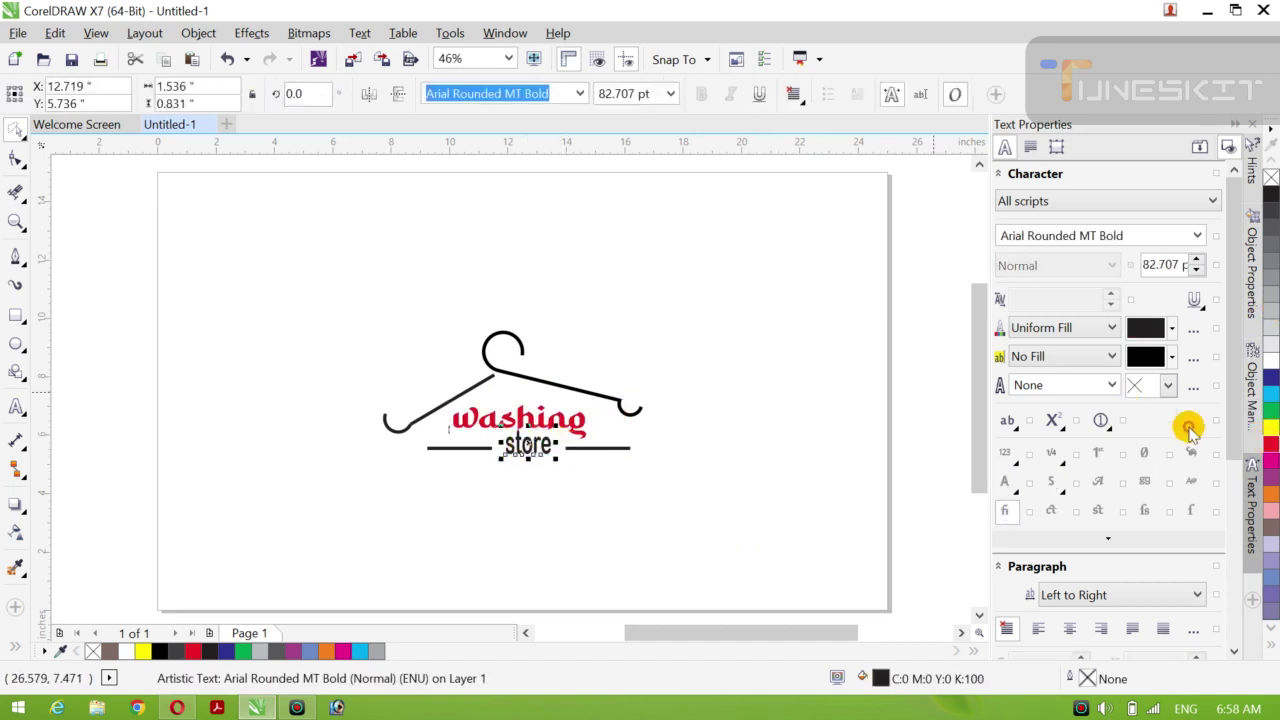
left_click(1271, 444)
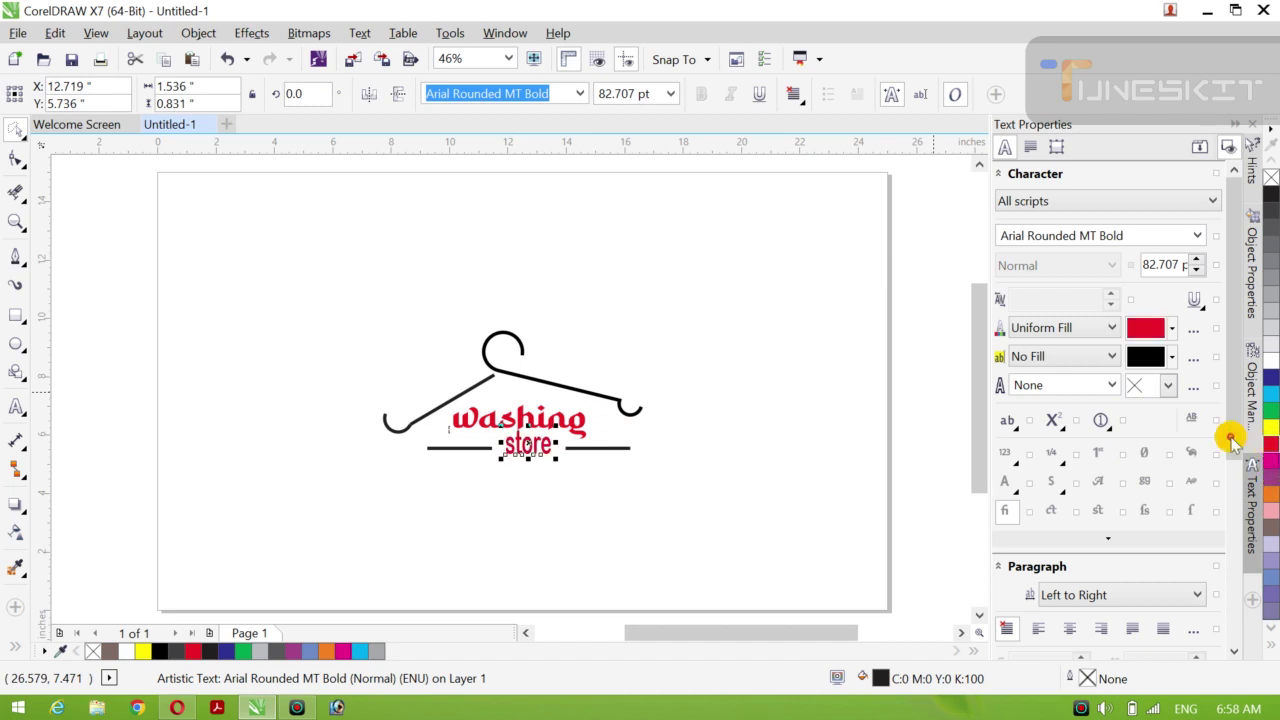
left_click(560, 318)
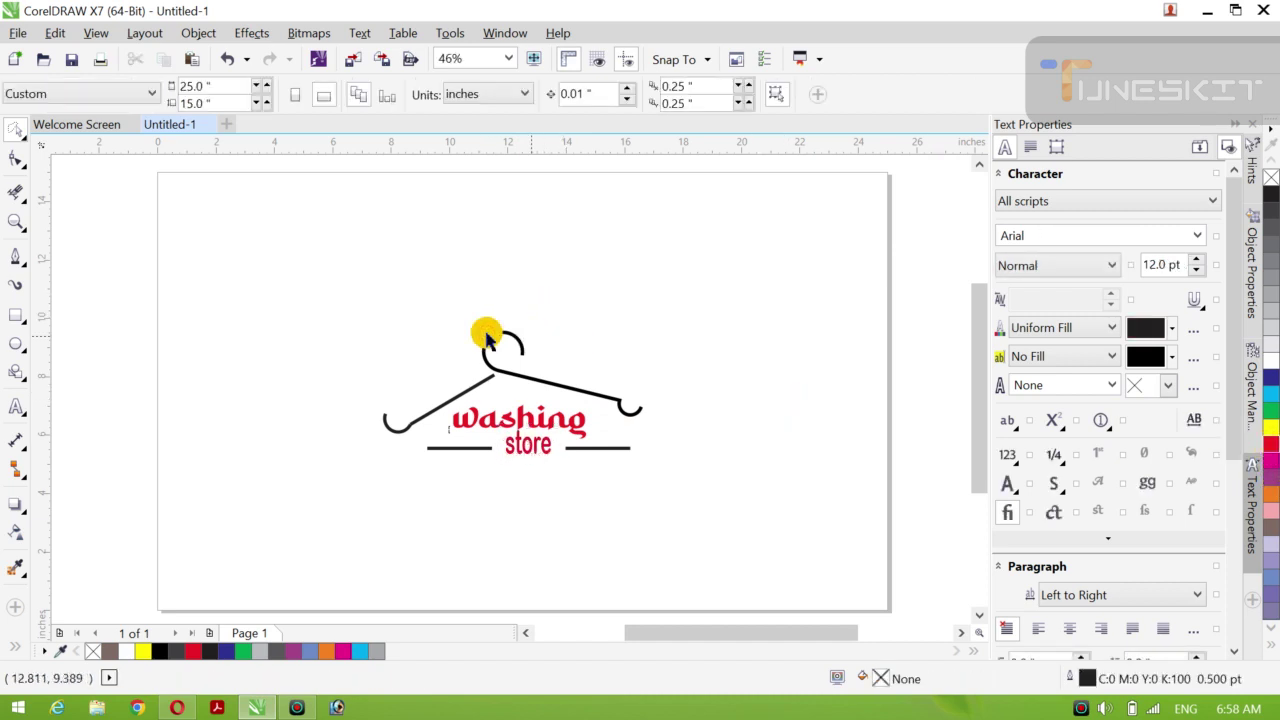
Group all seven logo objects and enlarge the group from its centre to about 12.1 by 5.8 inches
mouse_move(295, 265)
left_mouse_down()
mouse_move(655, 410)
mouse_move(692, 462)
mouse_move(608, 510)
mouse_move(344, 550)
left_mouse_up()
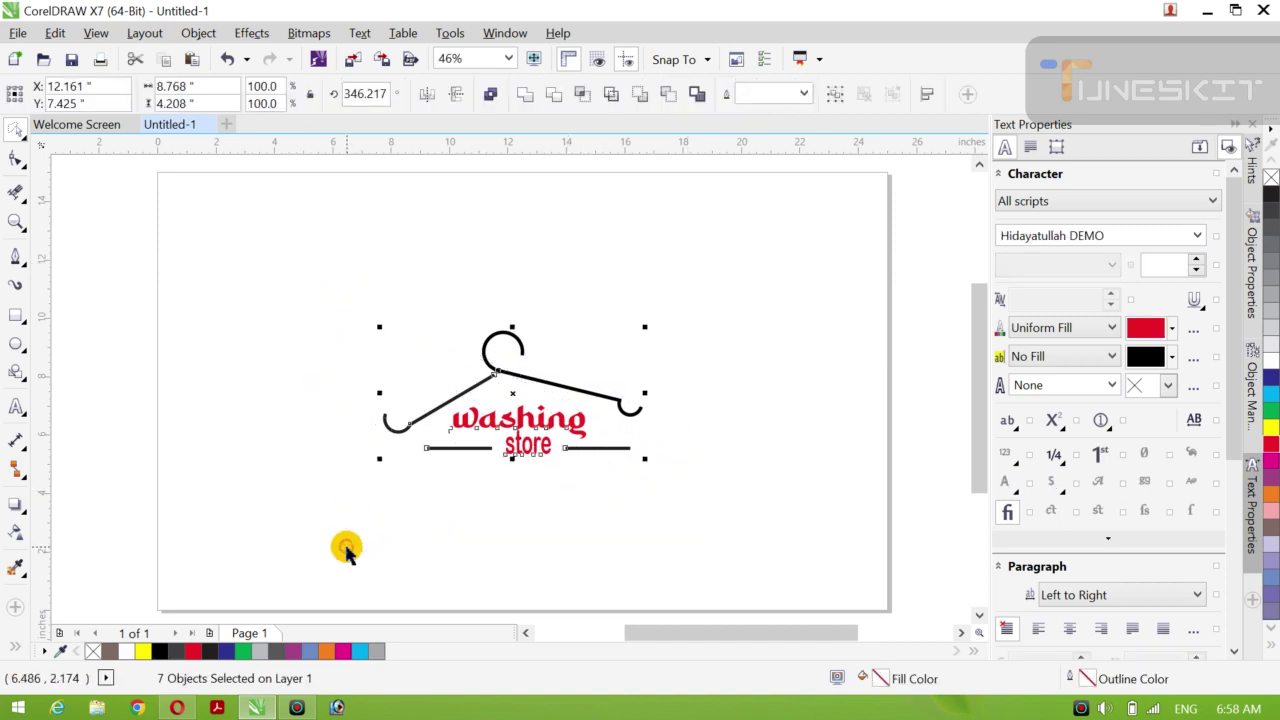
key("ctrl+g")
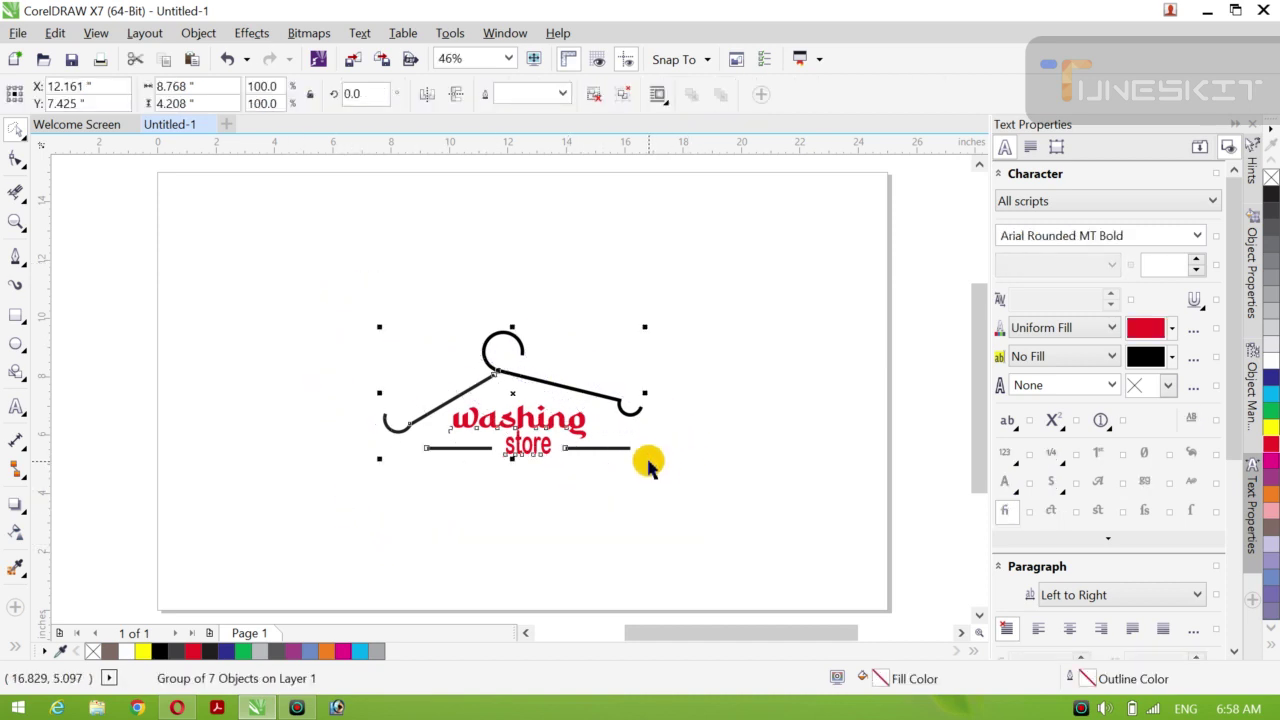
left_click_drag(646, 460, 695, 484)
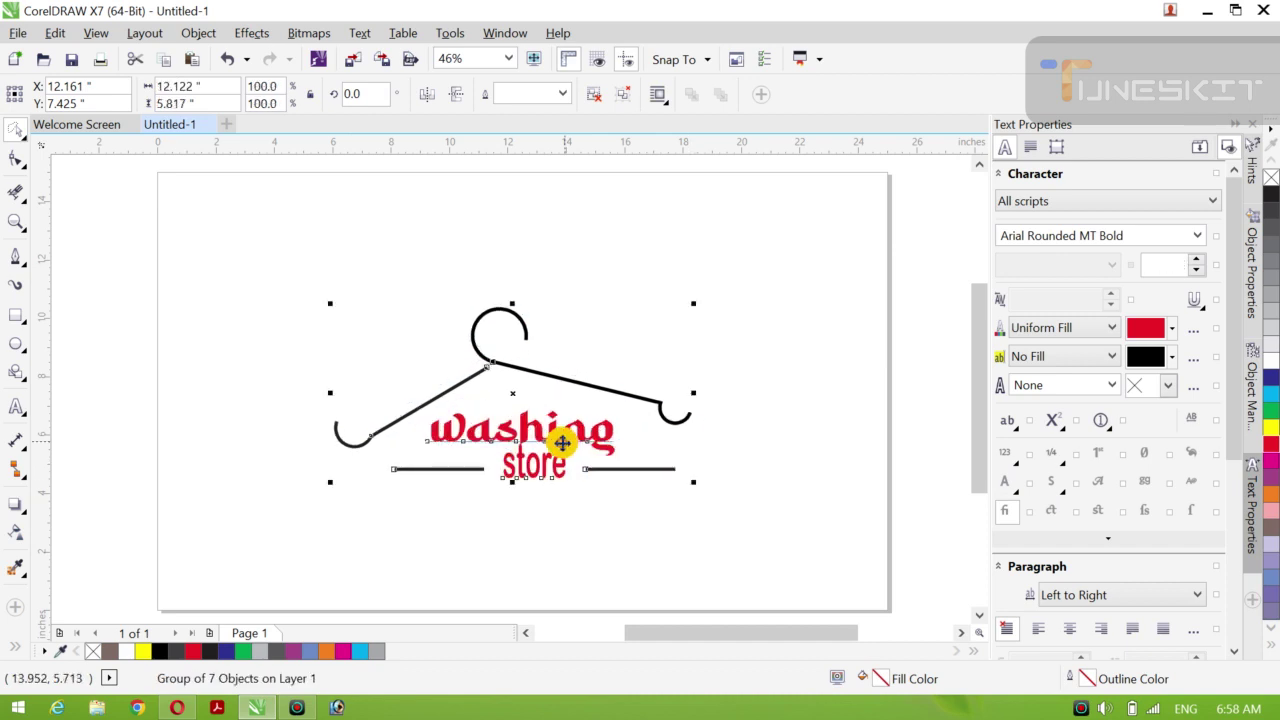
Reposition the logo group and enlarge it to about 20.7 by 11.5 inches, centred at about X 12.34, Y 8.27 inches
left_click_drag(512, 395, 517, 348)
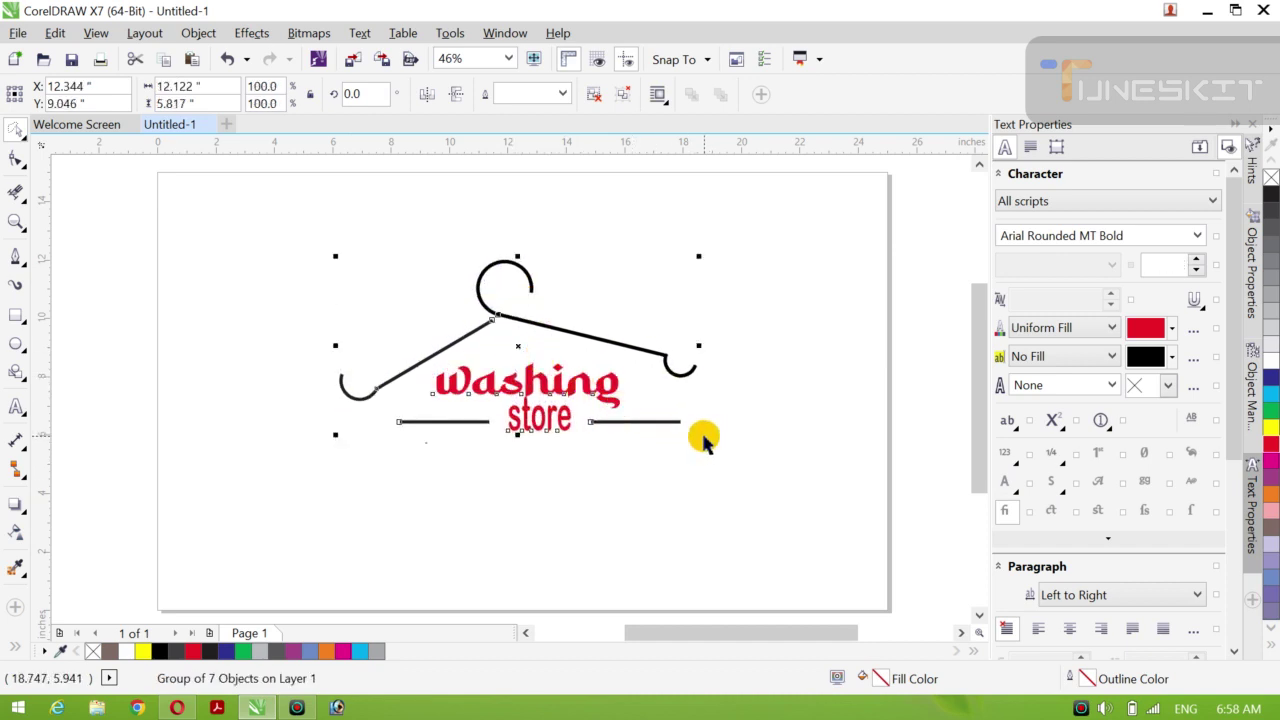
left_click_drag(700, 436, 769, 480)
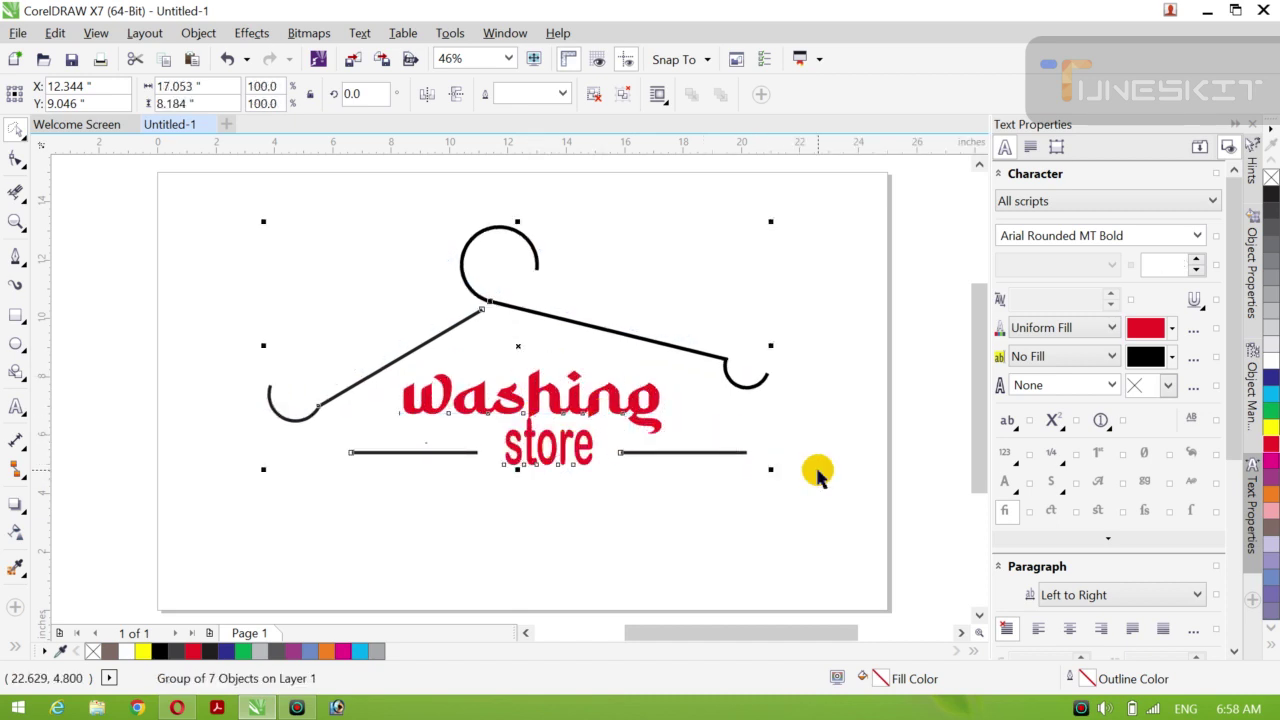
left_click_drag(772, 471, 824, 496)
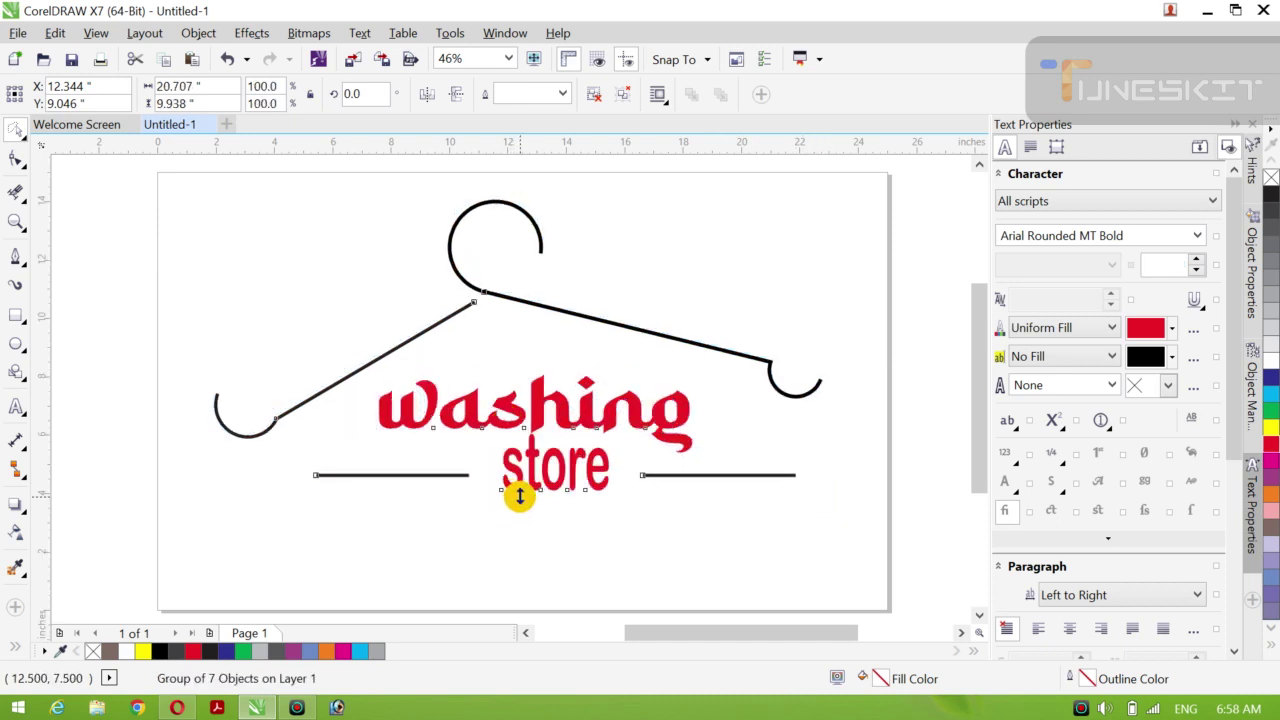
left_click_drag(519, 497, 520, 543)
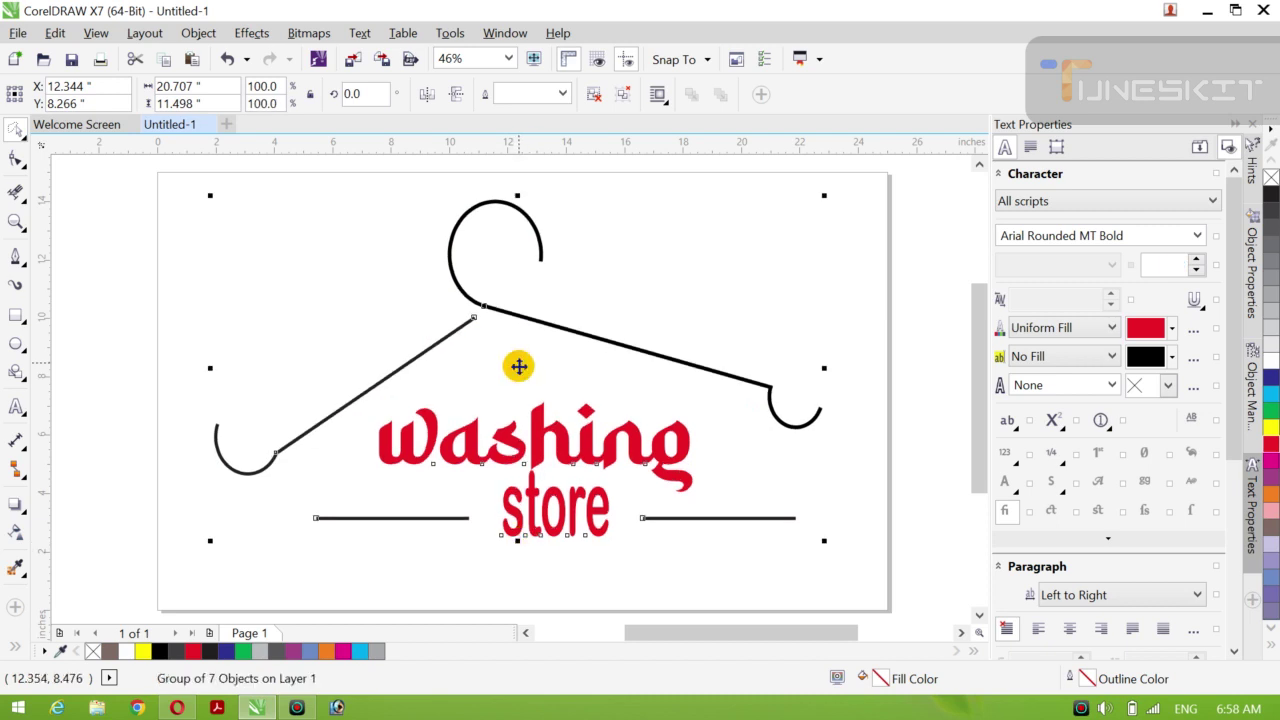
Move the logo group up slightly to about X 12.32, Y 8.43 inches and deselect it
left_click_drag(519, 367, 517, 361)
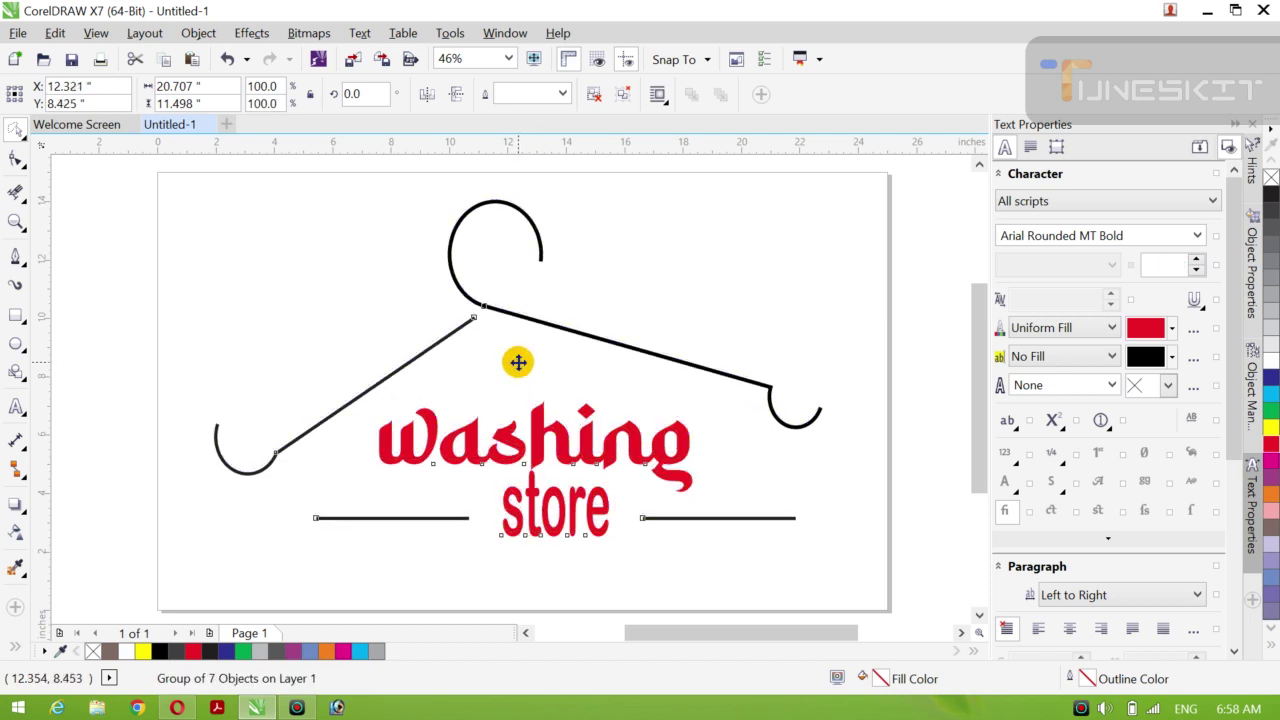
left_click(128, 352)
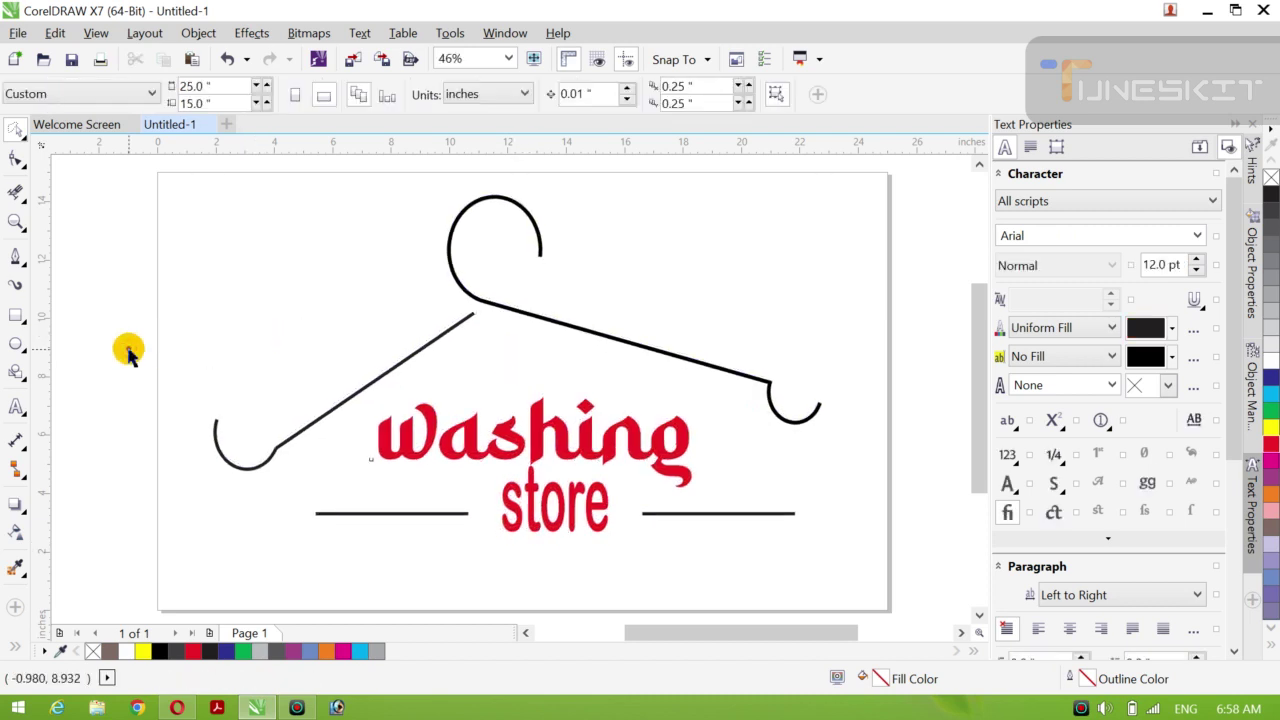
Add a page-sized 25 by 15 inch rectangle behind the logo, try a yellow fill, and fill it with white
double_click(17, 317)
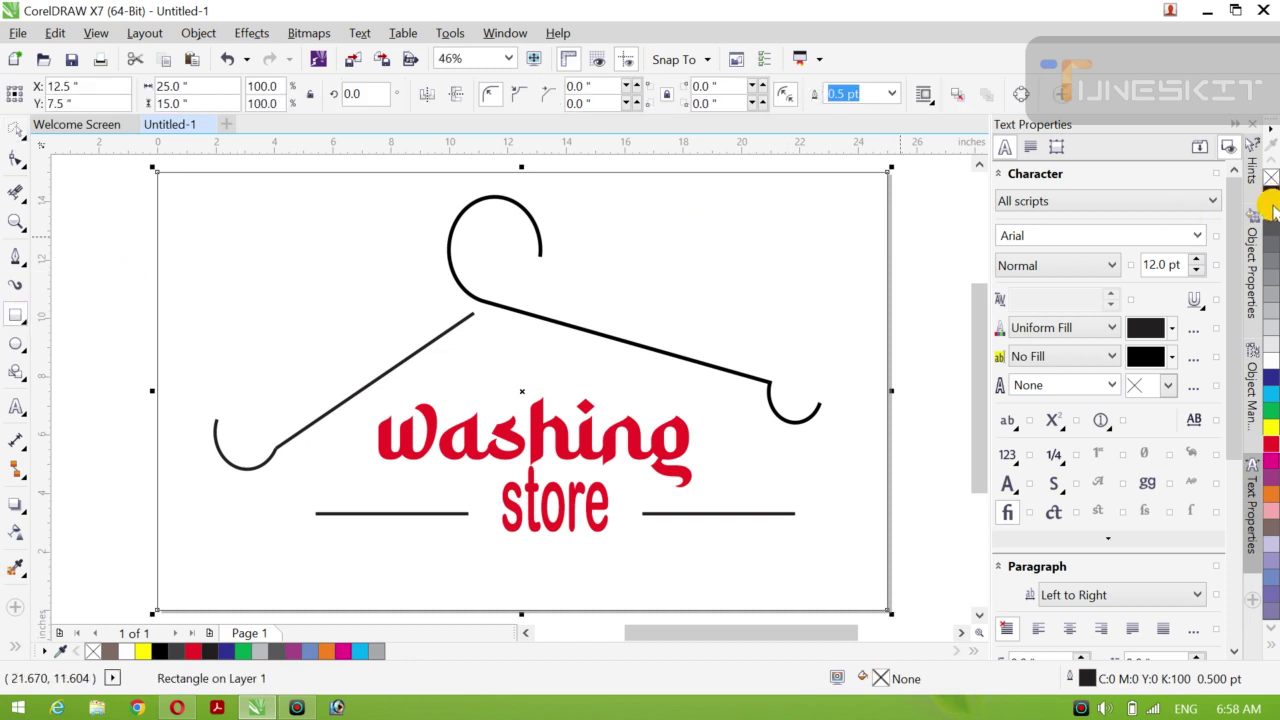
left_click(1270, 428)
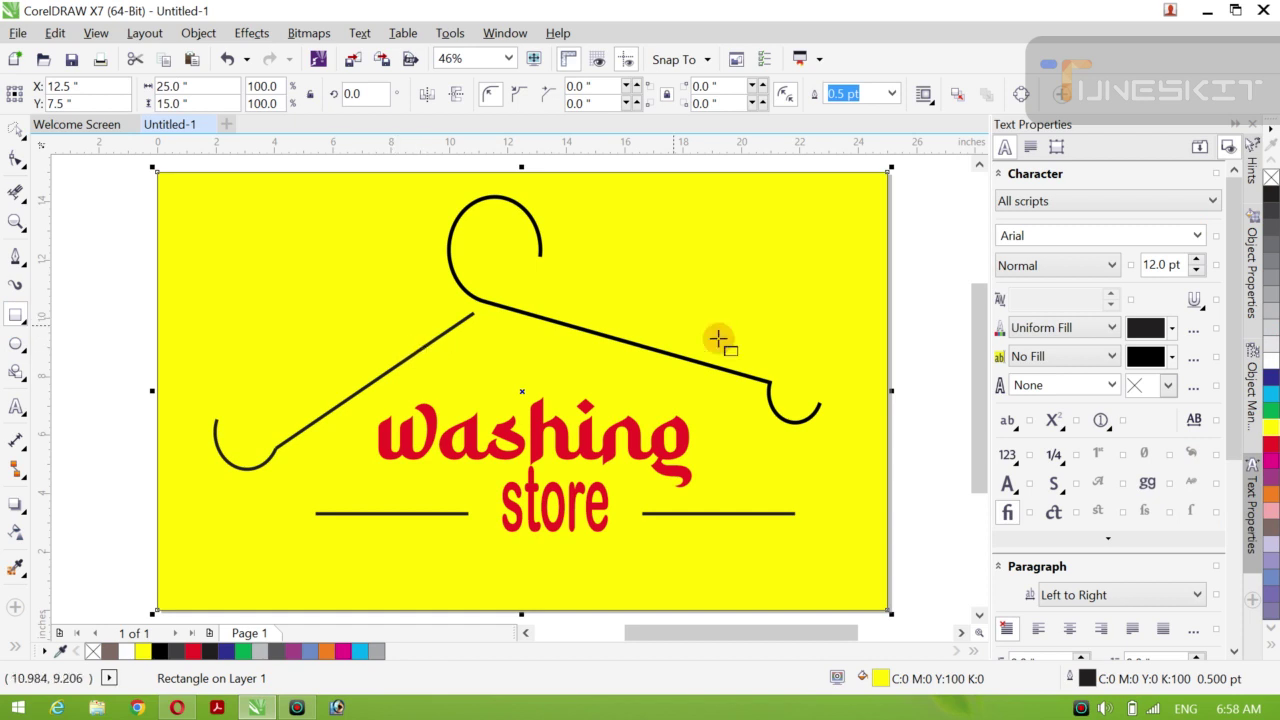
left_click(1270, 357)
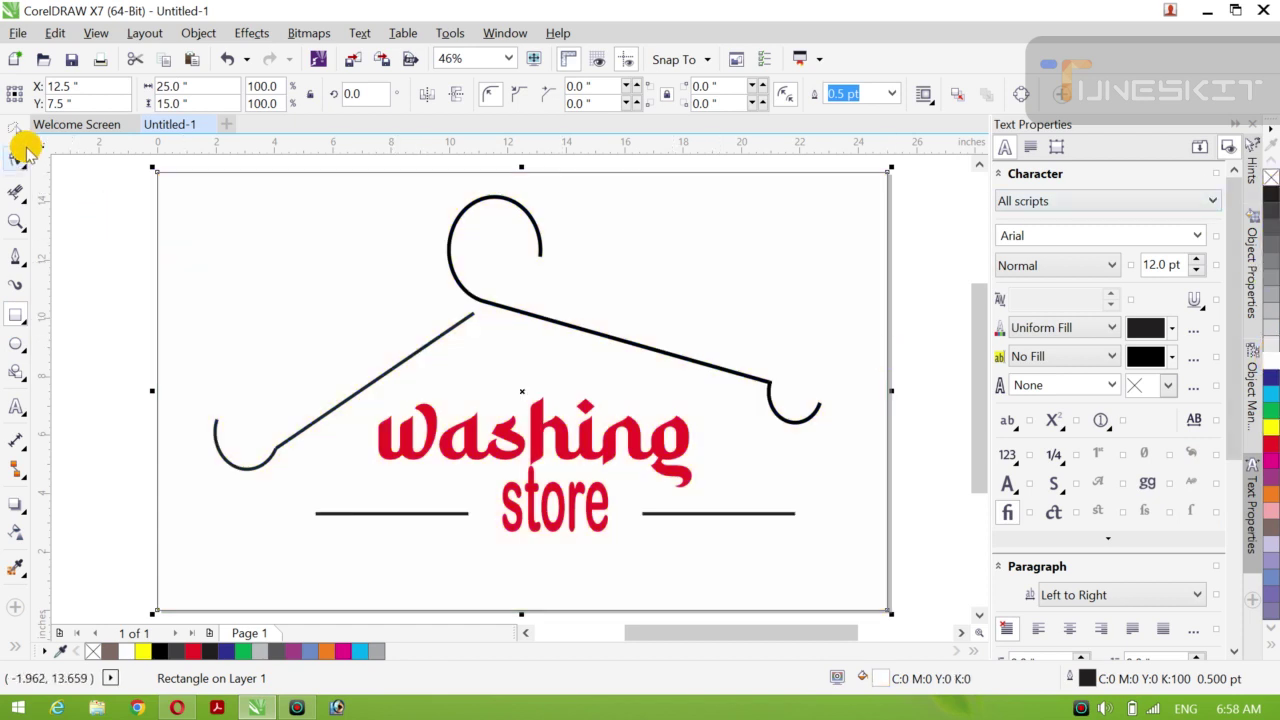
left_click(24, 140)
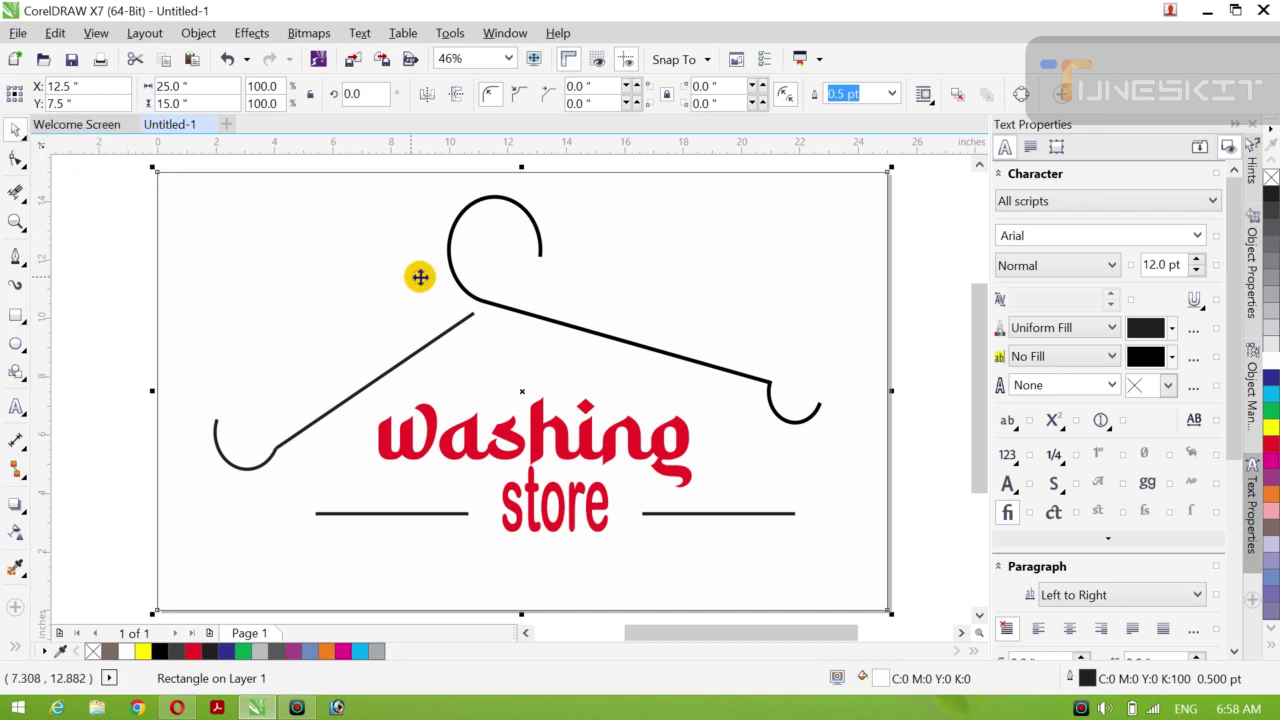
left_click(141, 362)
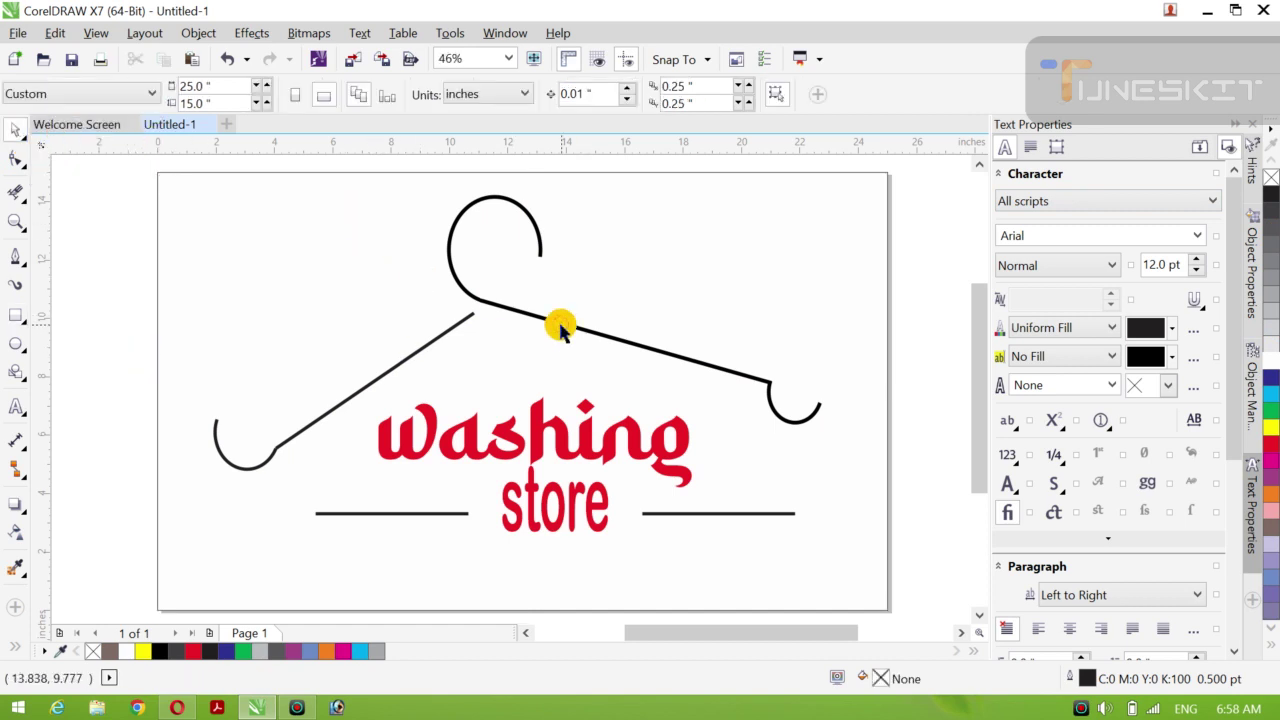
Try moving the logo group left to about X 8.57 inches, and undo the move
left_click(561, 325)
left_click_drag(561, 325, 452, 321)
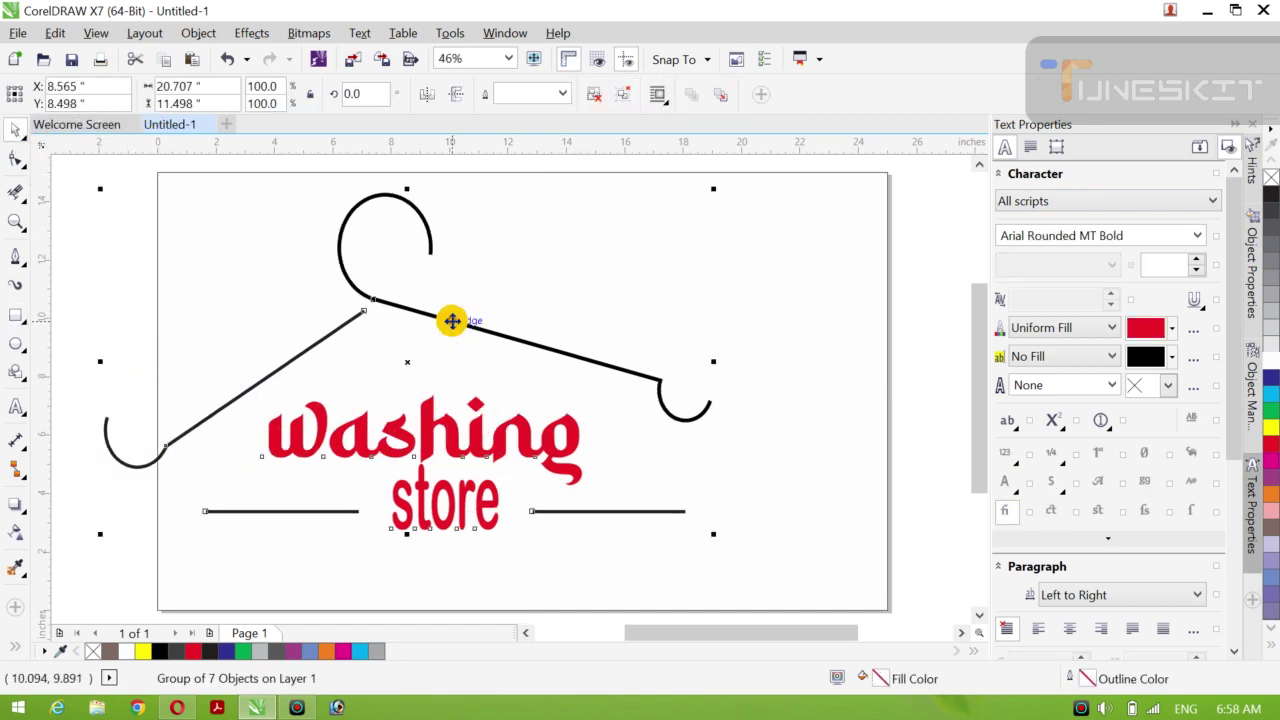
key("ctrl+z")
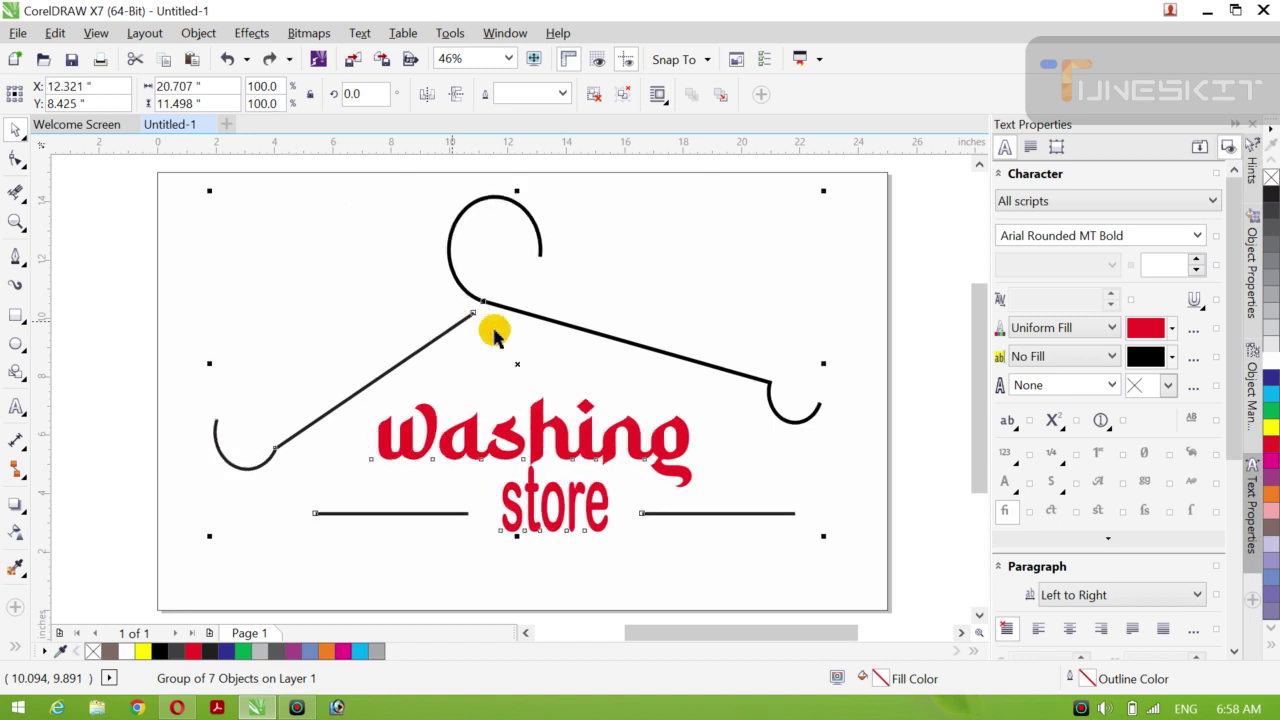
right_click(519, 367)
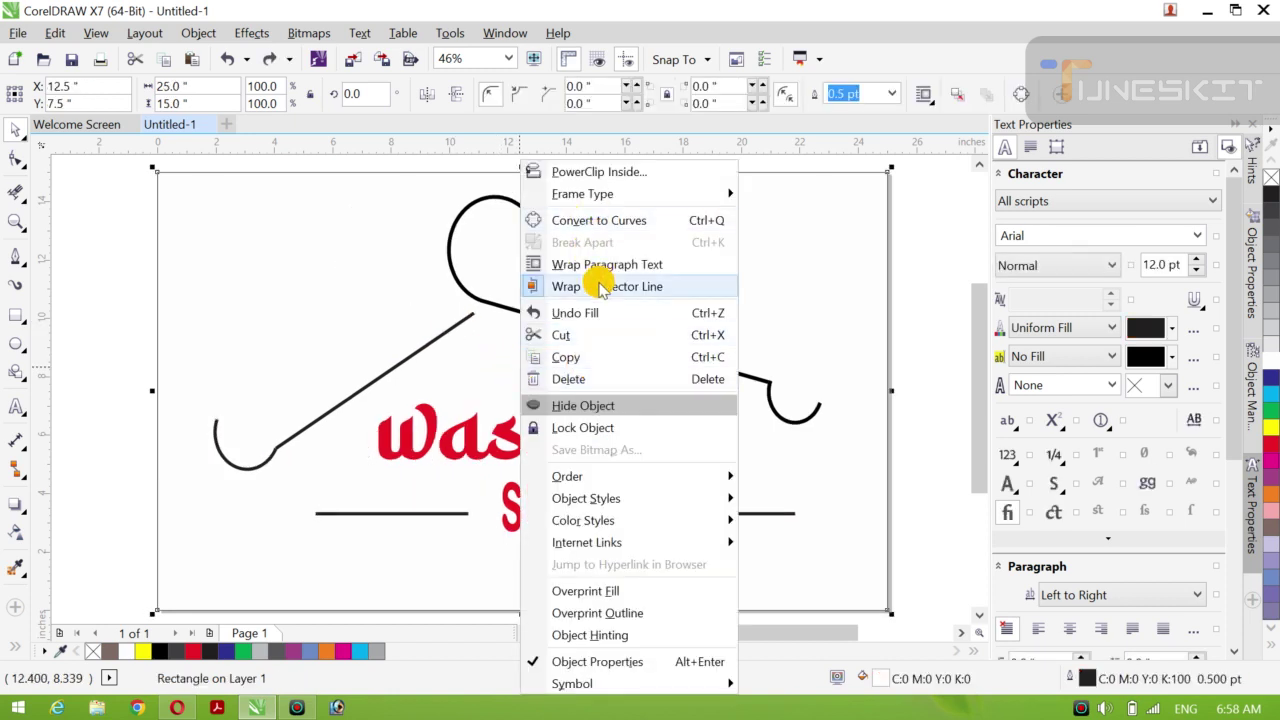
left_click(322, 283)
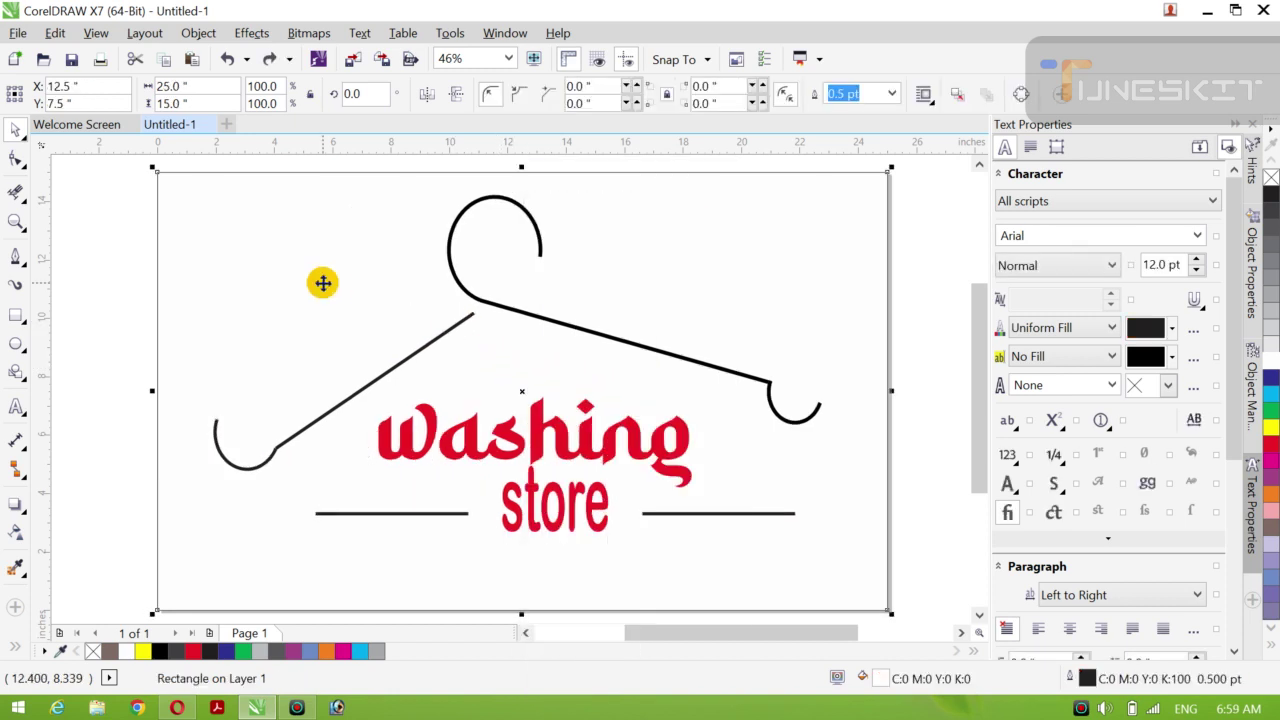
right_click(522, 395)
left_click(183, 380)
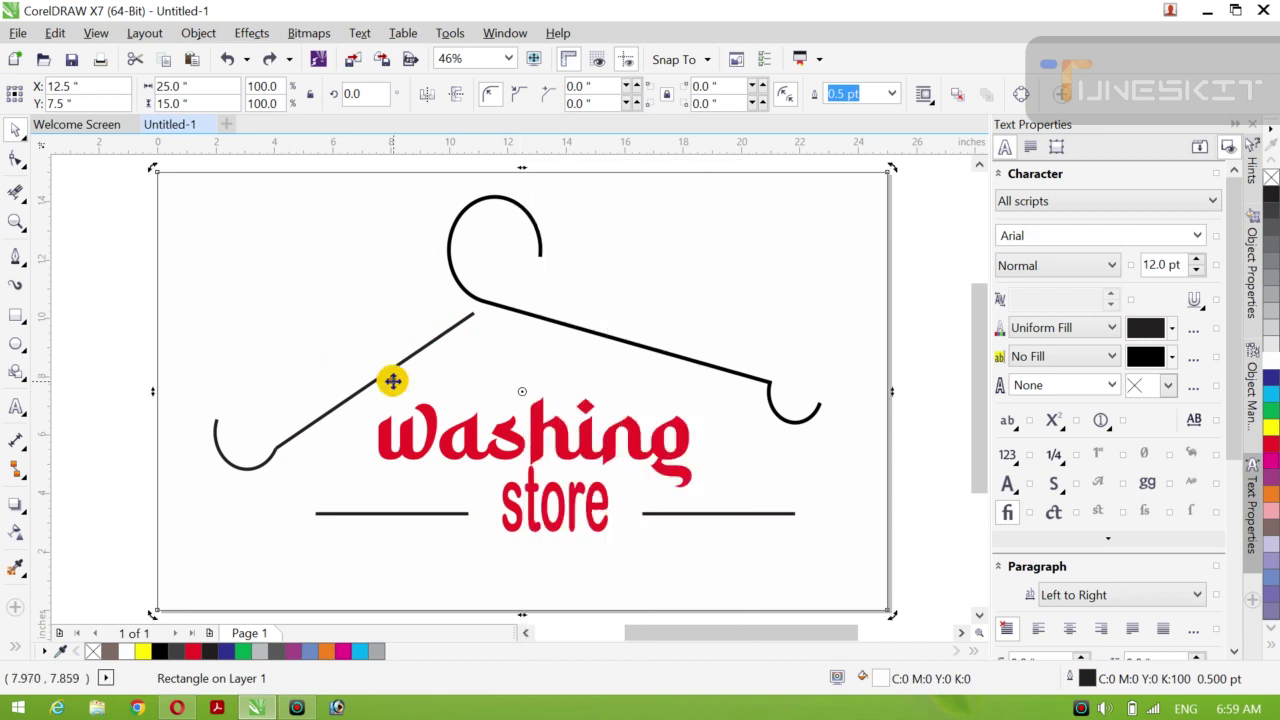
left_click(104, 368)
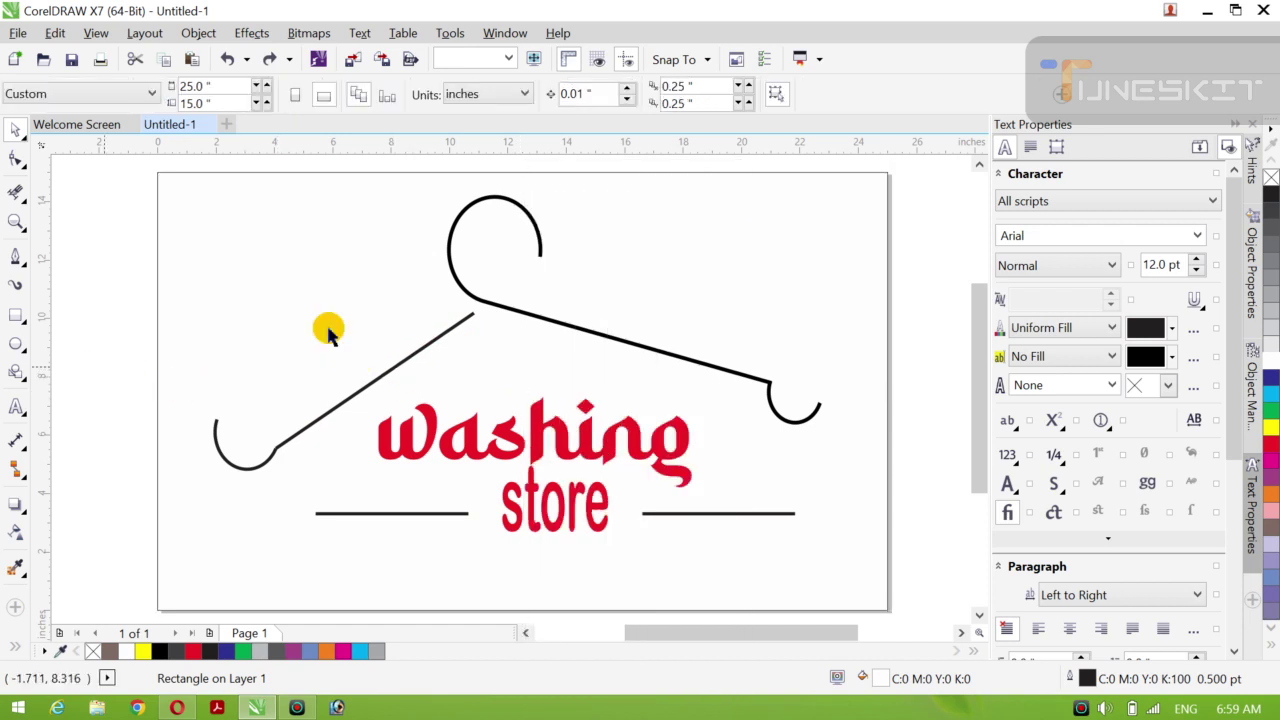
left_click(443, 340)
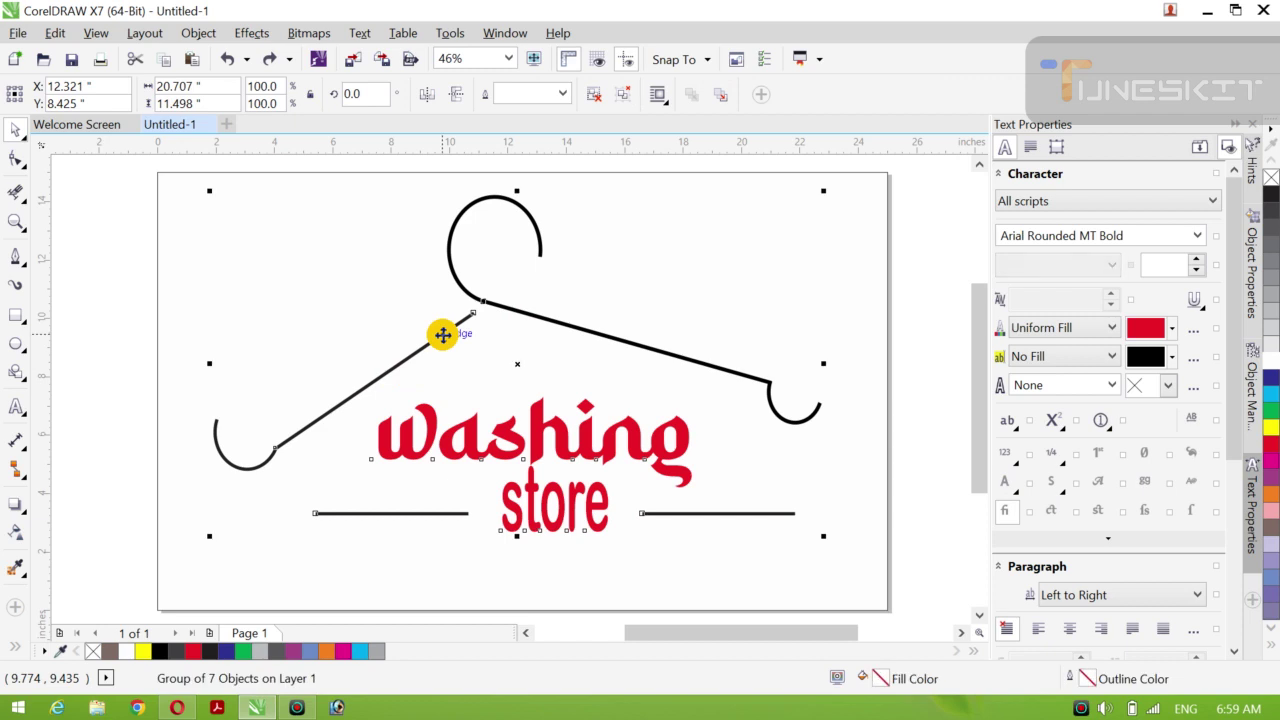
left_click(517, 362)
right_click(517, 360)
left_click(418, 321)
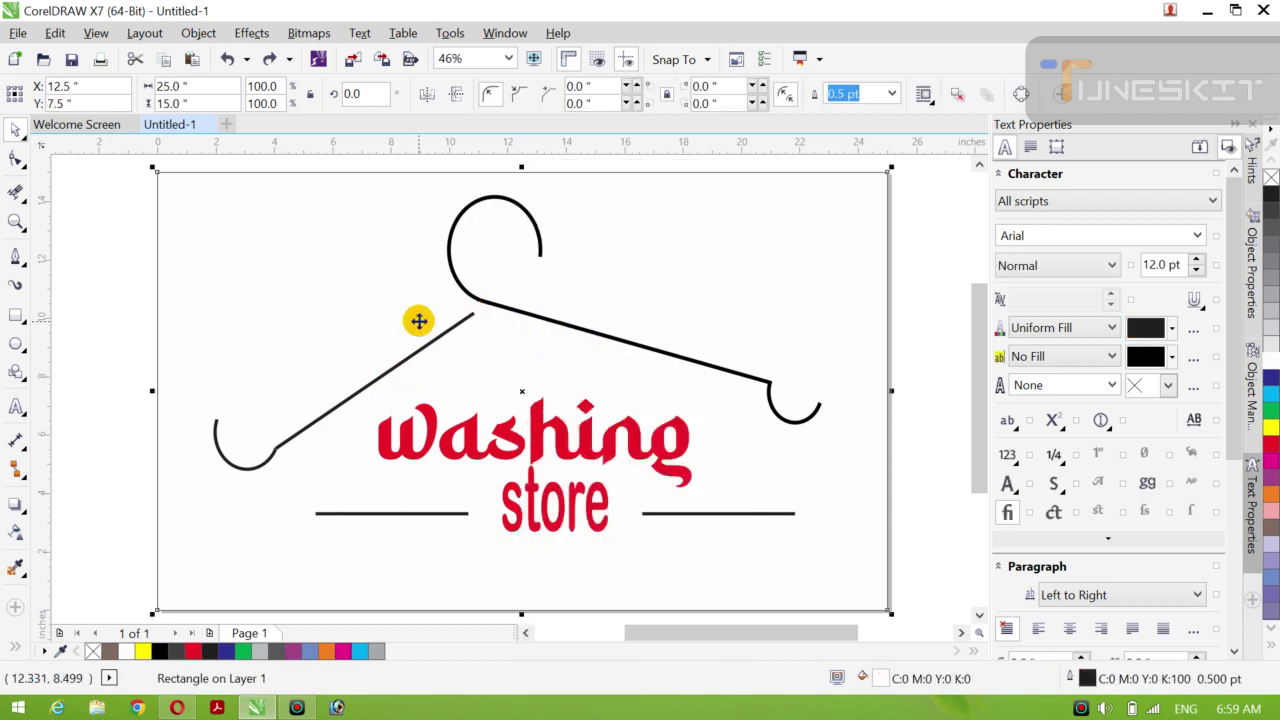
left_click(134, 363)
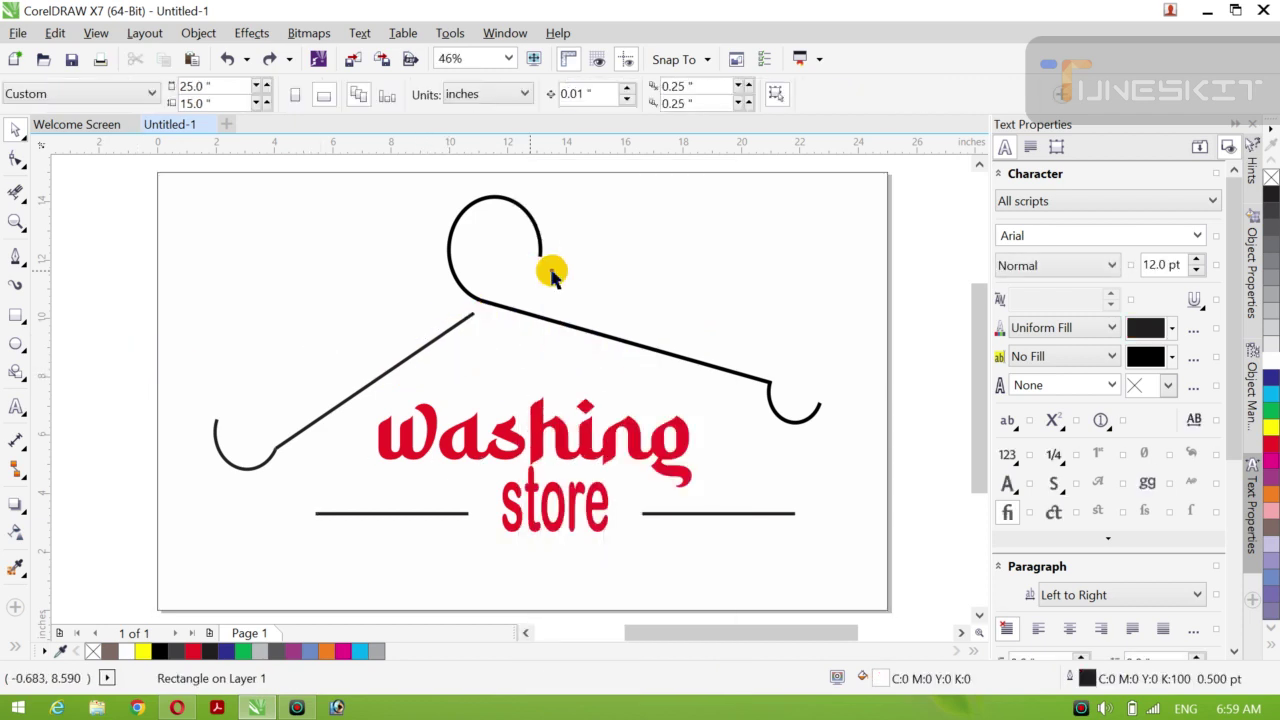
left_click(512, 316)
left_click_drag(510, 316, 420, 322)
key("Escape")
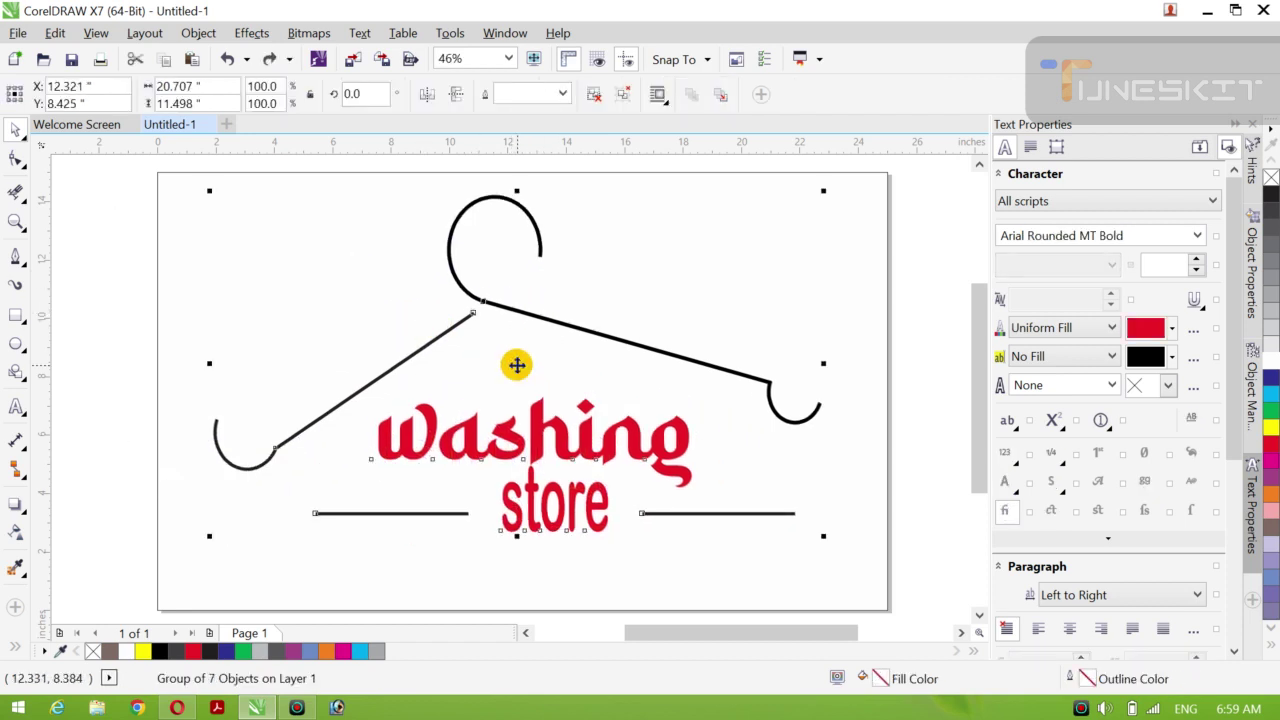
right_click(516, 364)
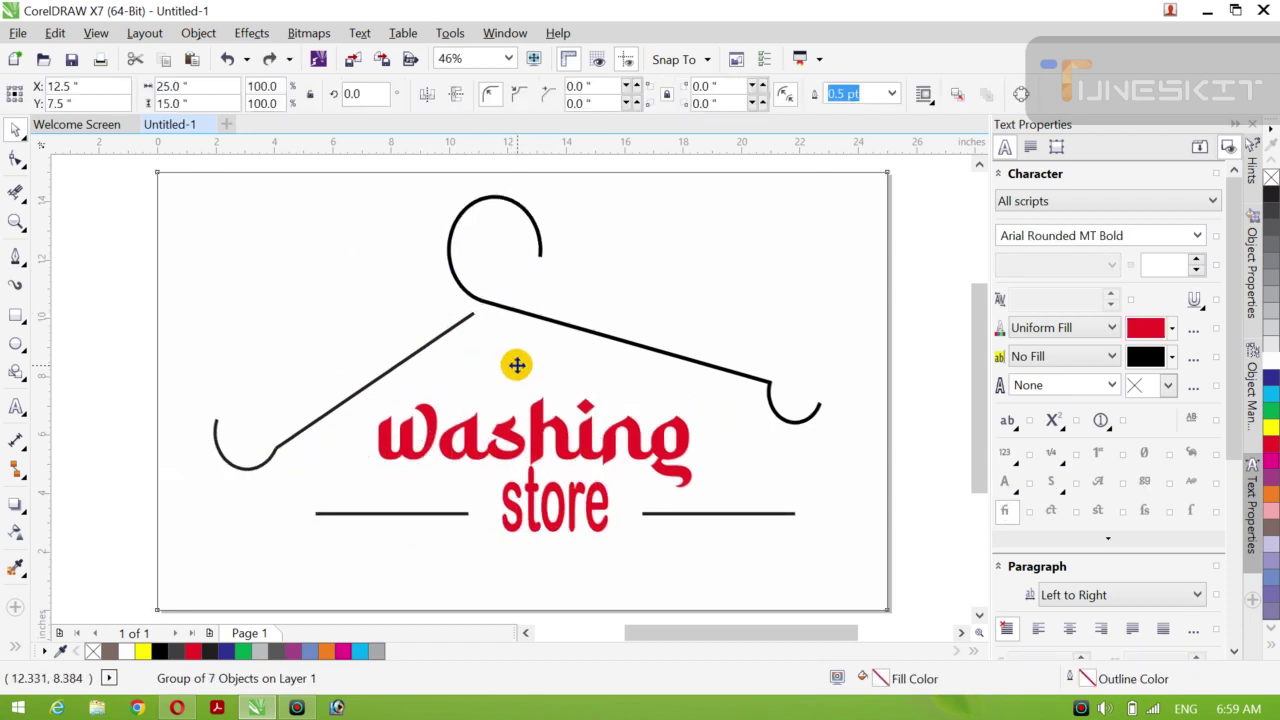
left_click(378, 266)
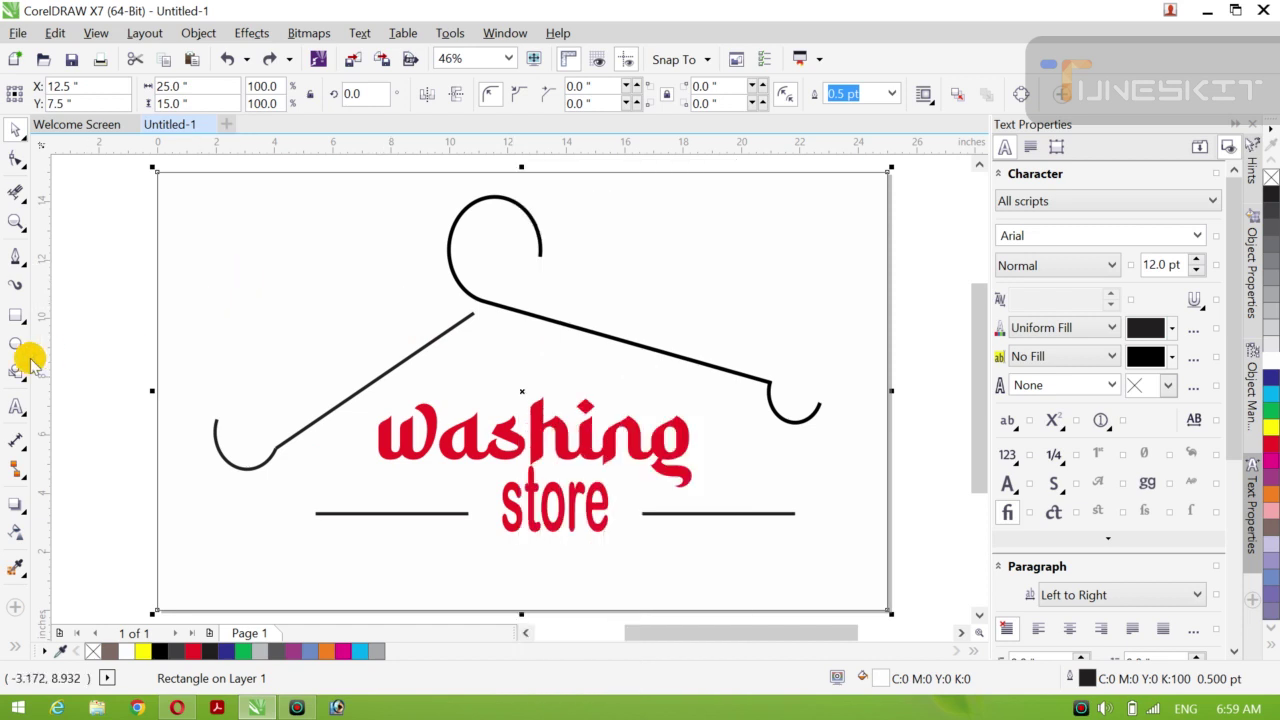
Delete the white page-sized background rectangle behind the logo
left_click(86, 357)
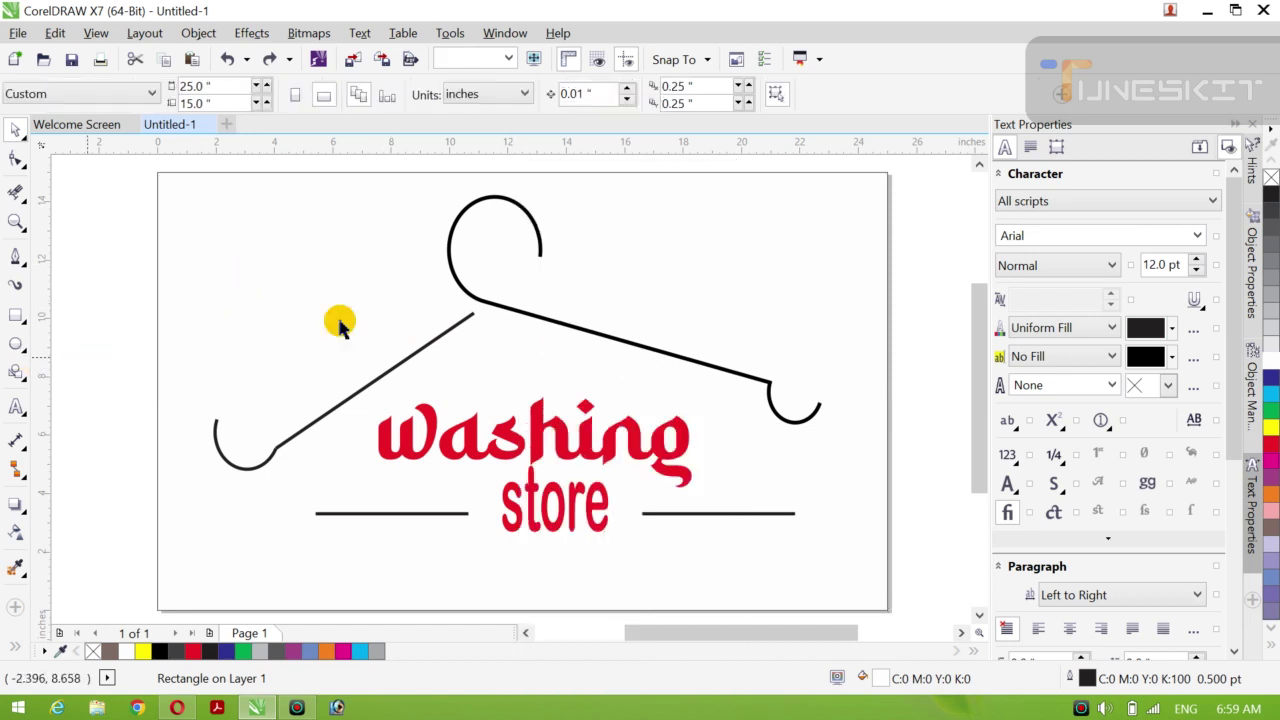
left_click(284, 325)
key("Escape")
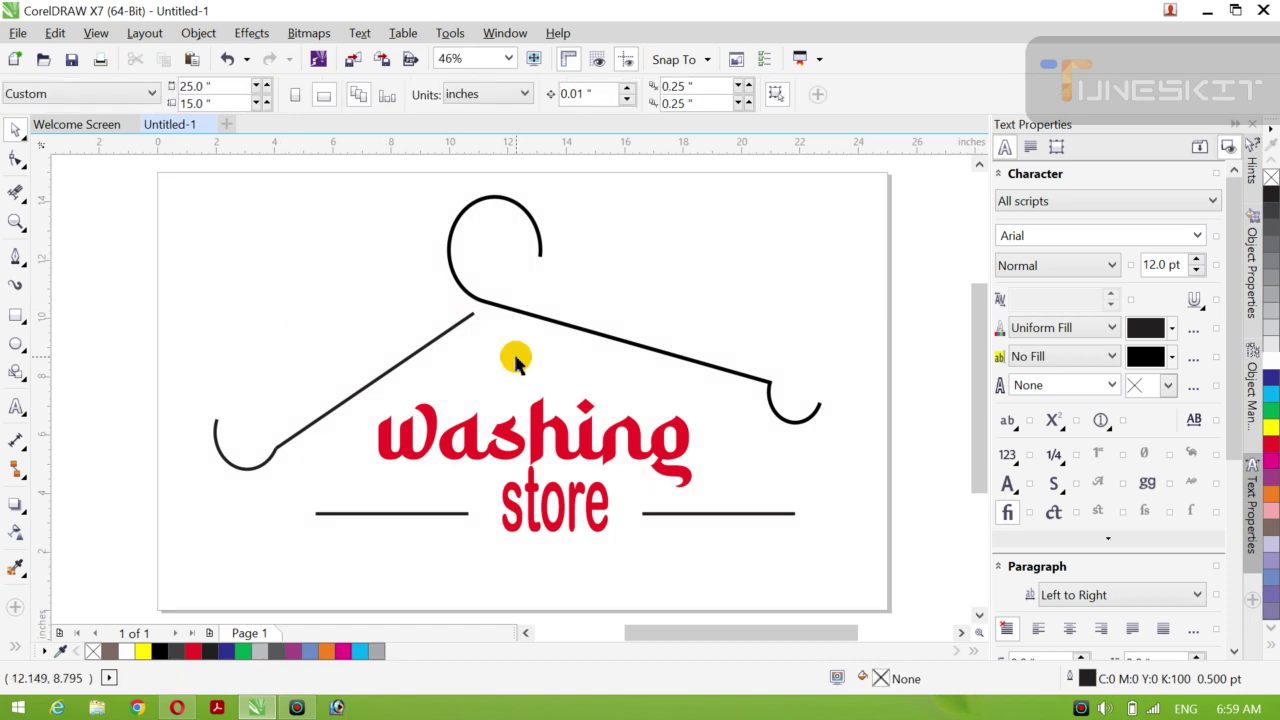
Ungroup the washing store logo into its separate objects
left_click(518, 315)
right_click(519, 315)
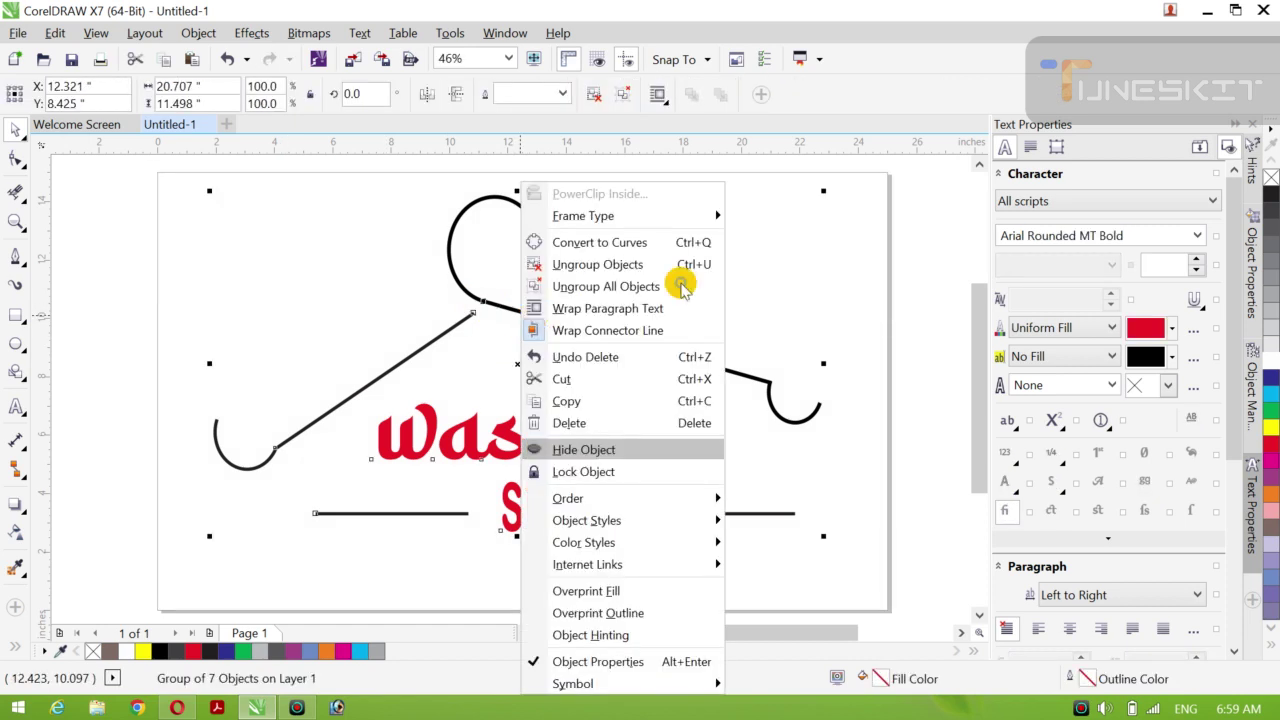
left_click(598, 264)
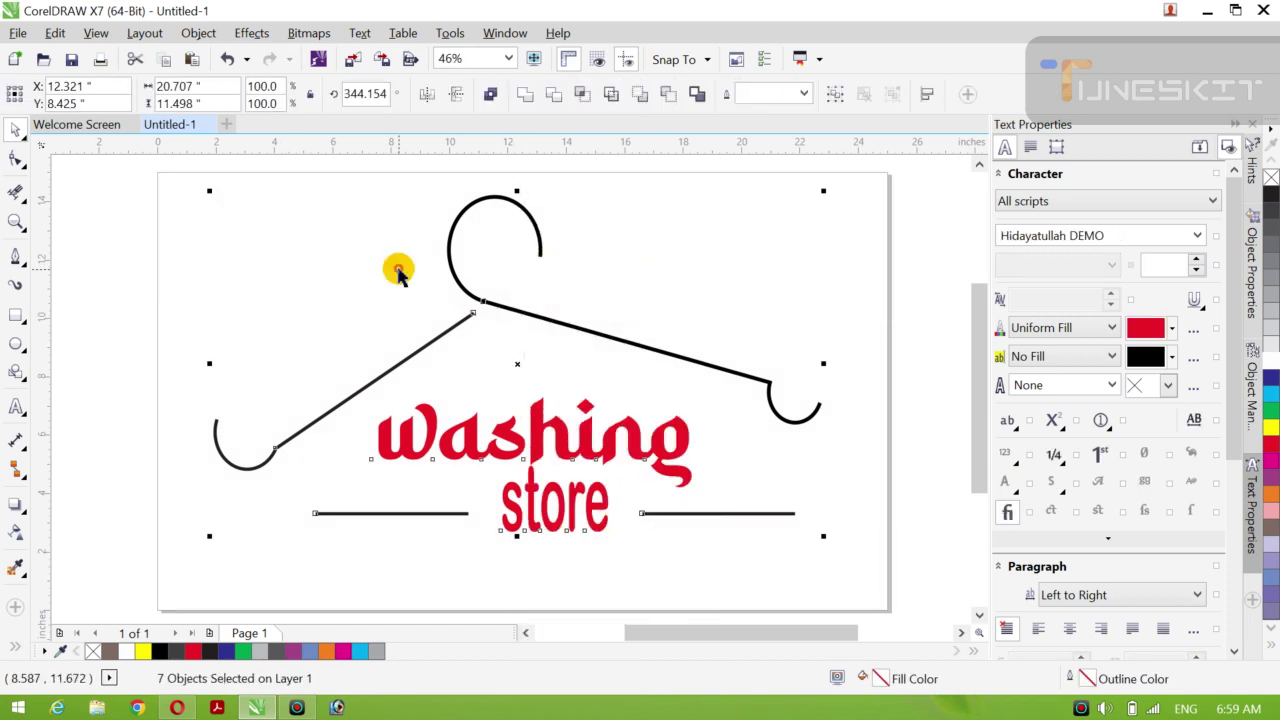
left_click(523, 303)
left_click(523, 314)
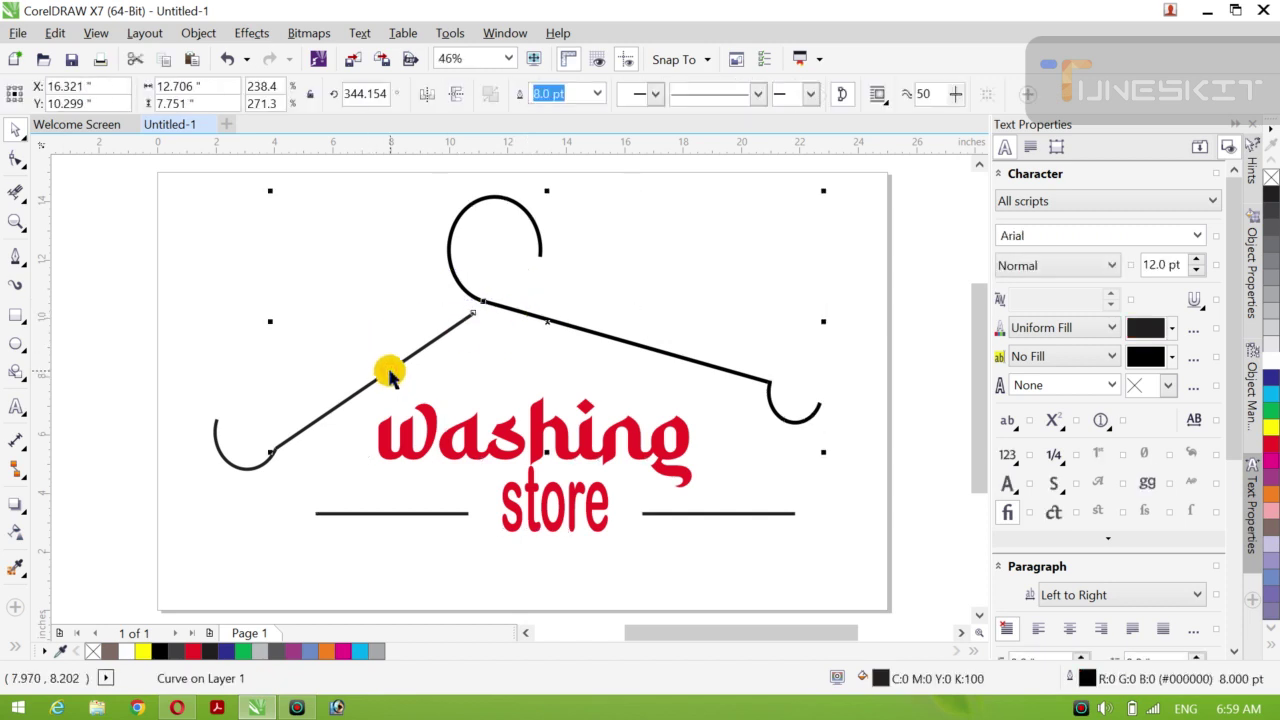
left_click(390, 375, "shift")
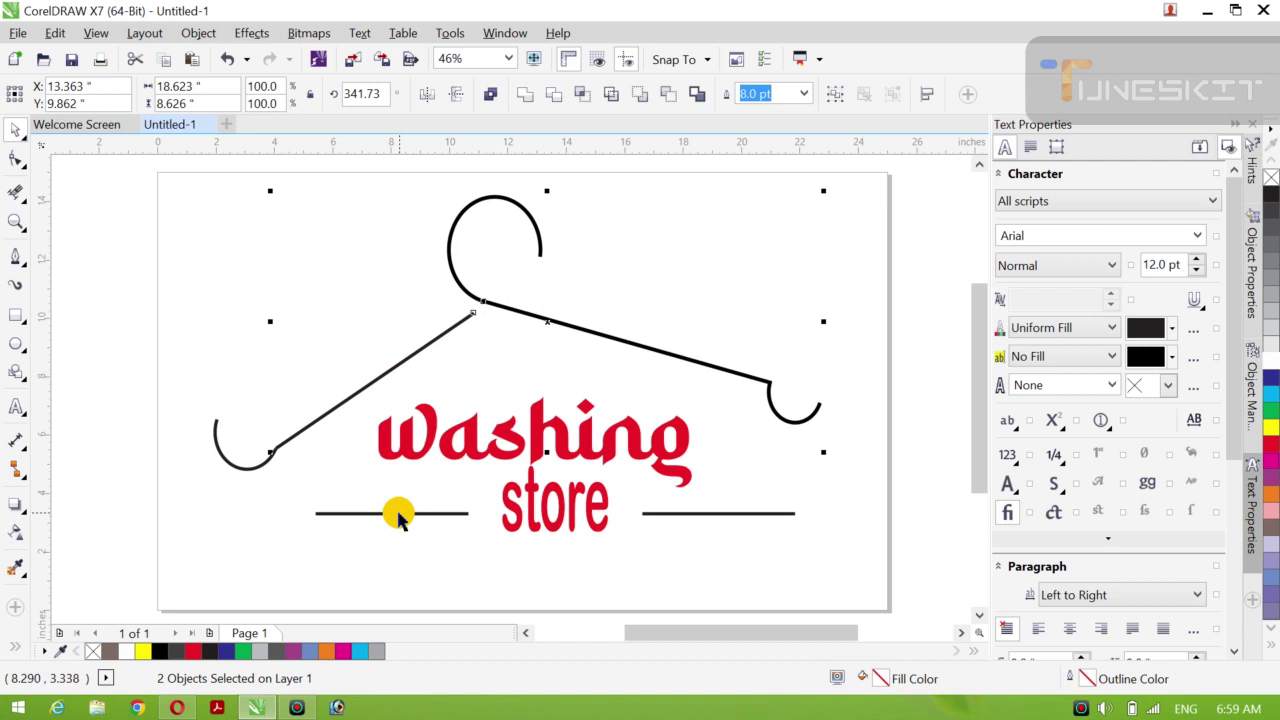
left_click(676, 513, "shift")
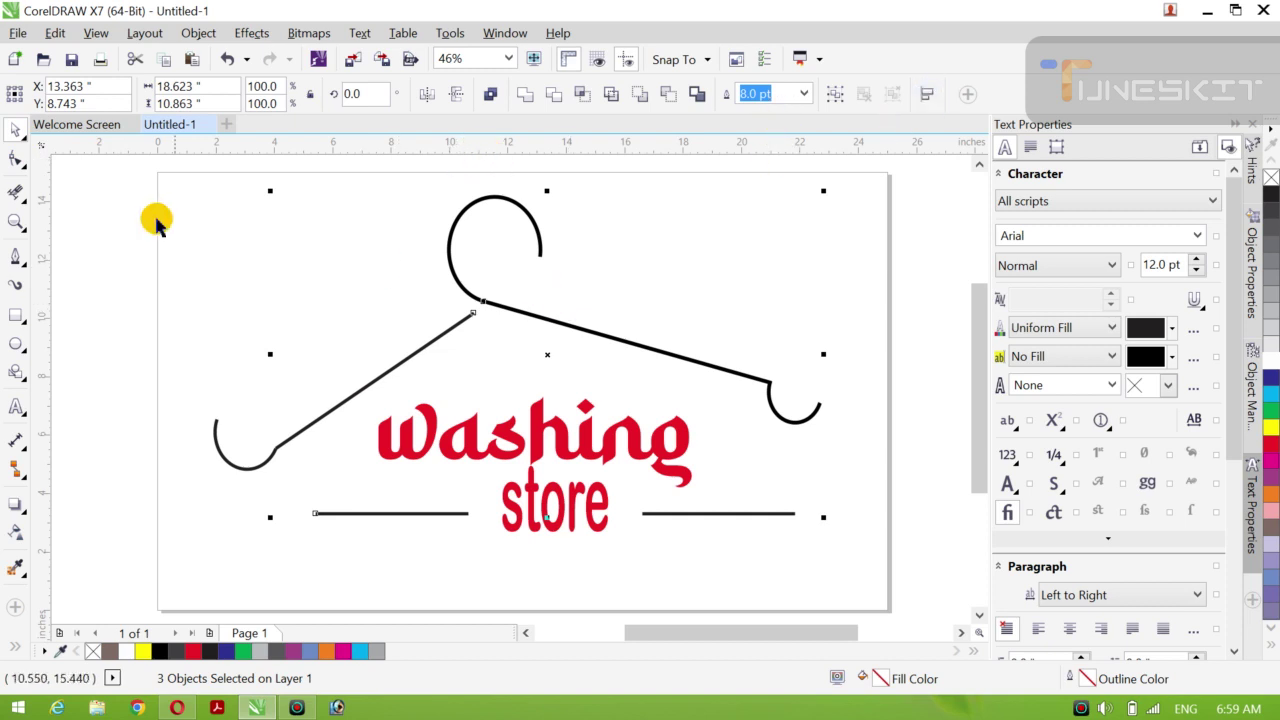
left_click(98, 276)
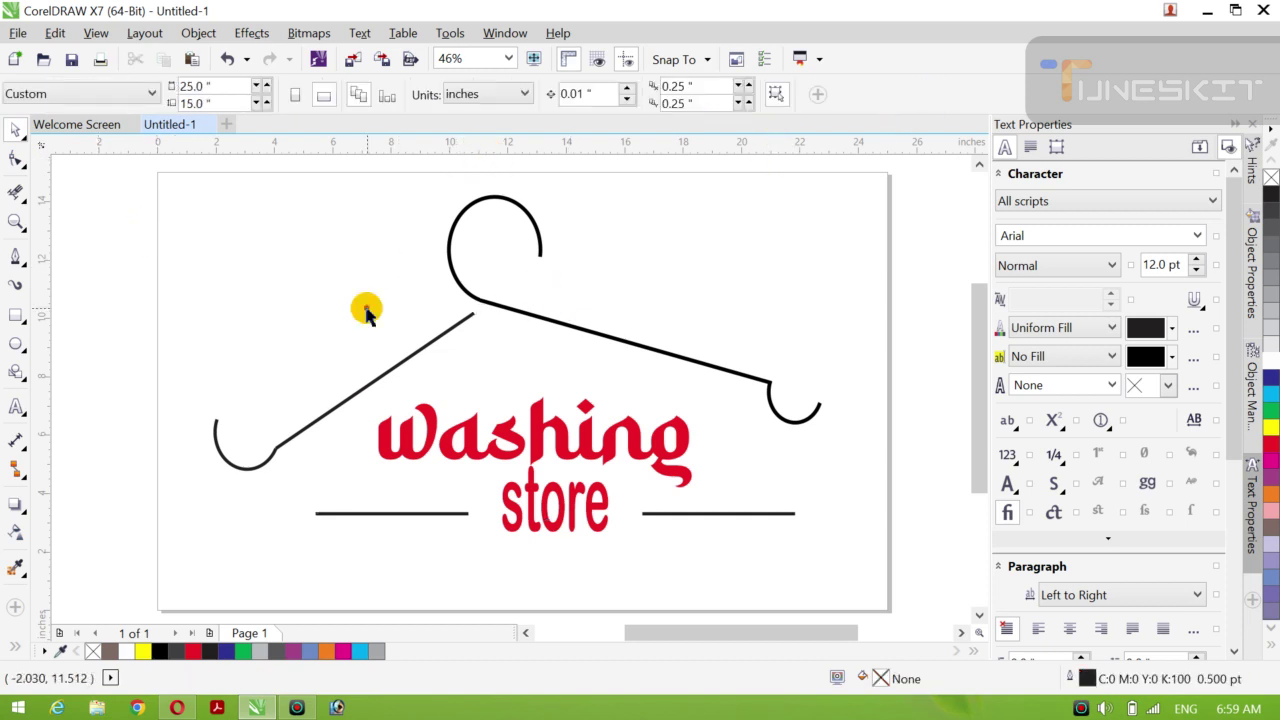
Set the outline width of both base lines, the hook with its right arm, and the left arm to 24 pt, trying 10 and 16 pt first
left_click(371, 514)
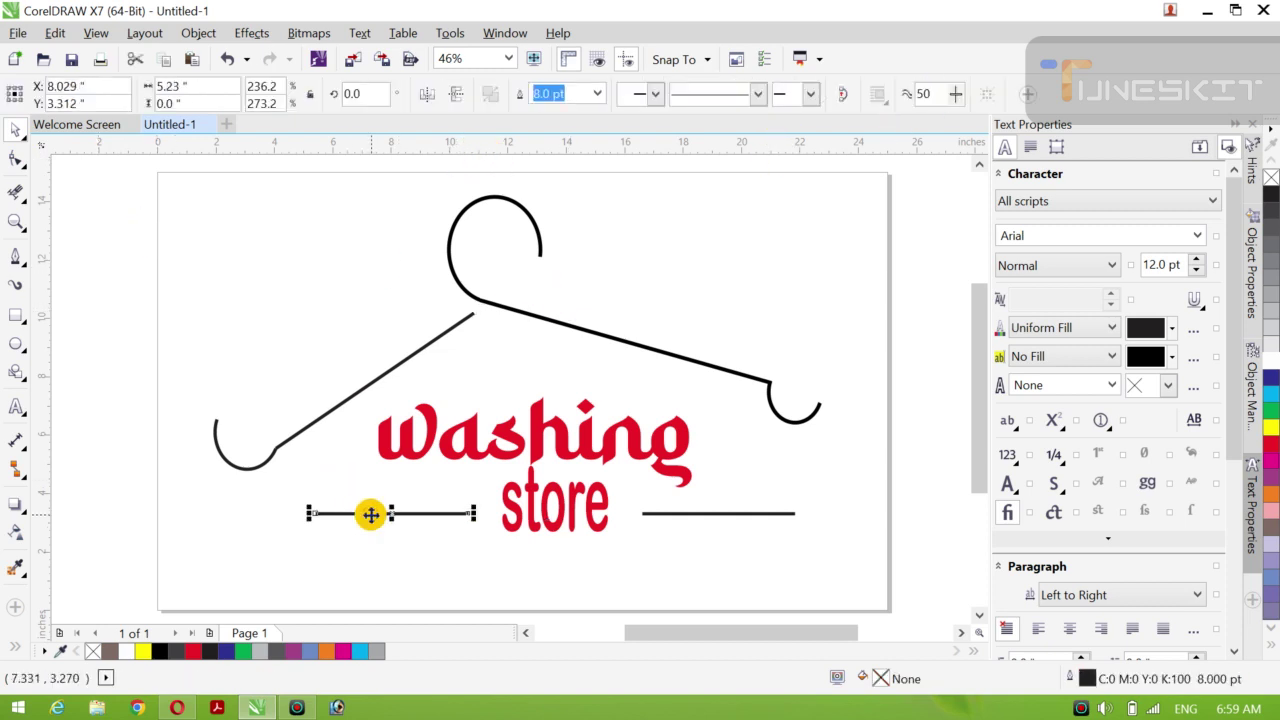
left_click(758, 514, "shift")
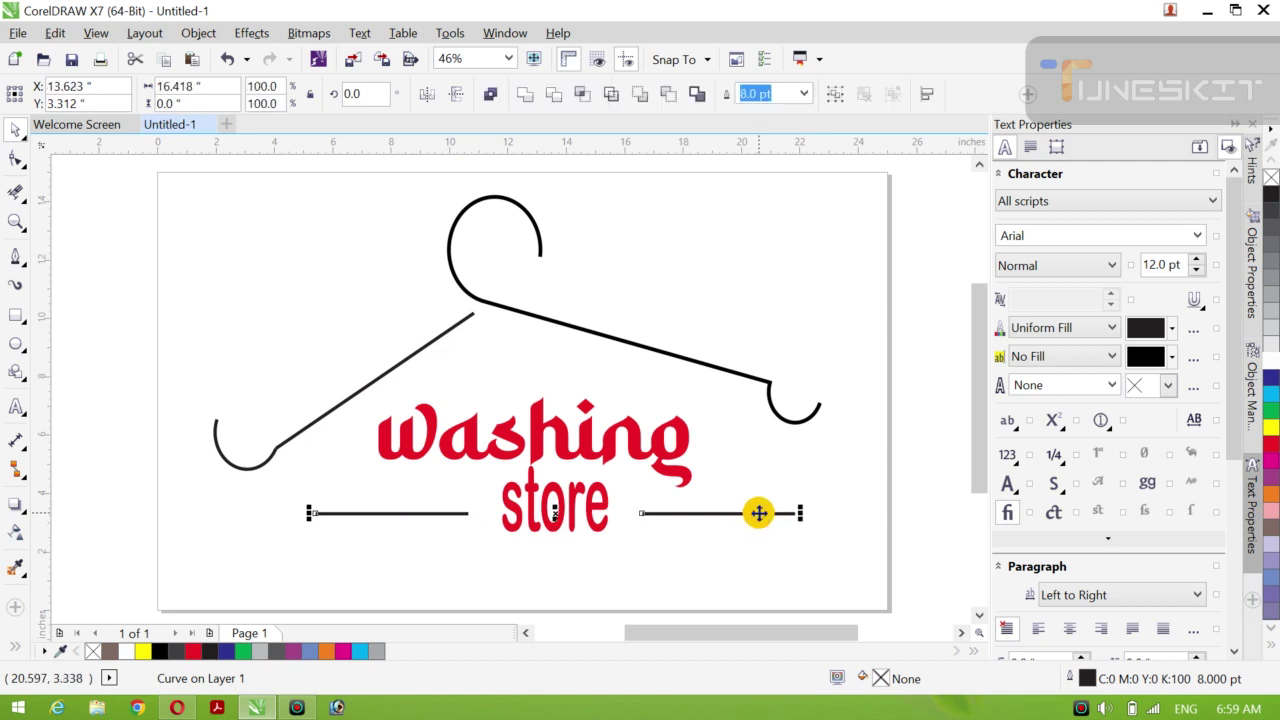
left_click(693, 362, "shift")
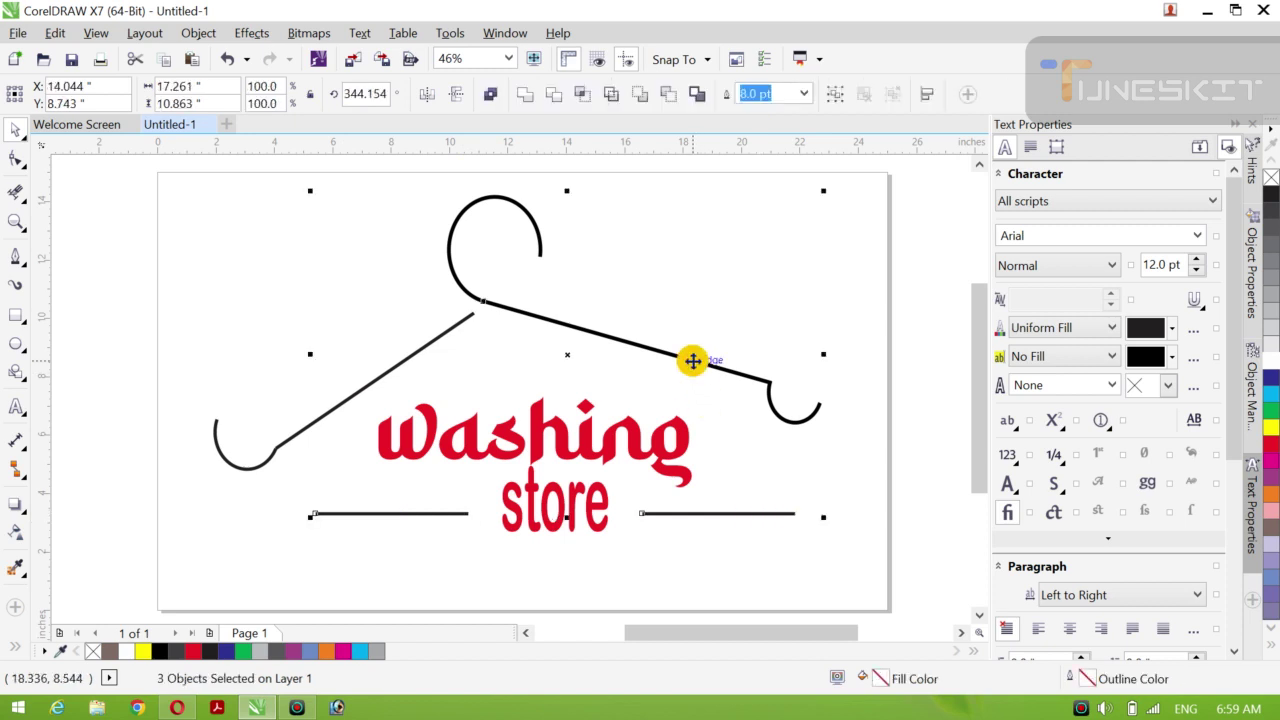
left_click(432, 343, "shift")
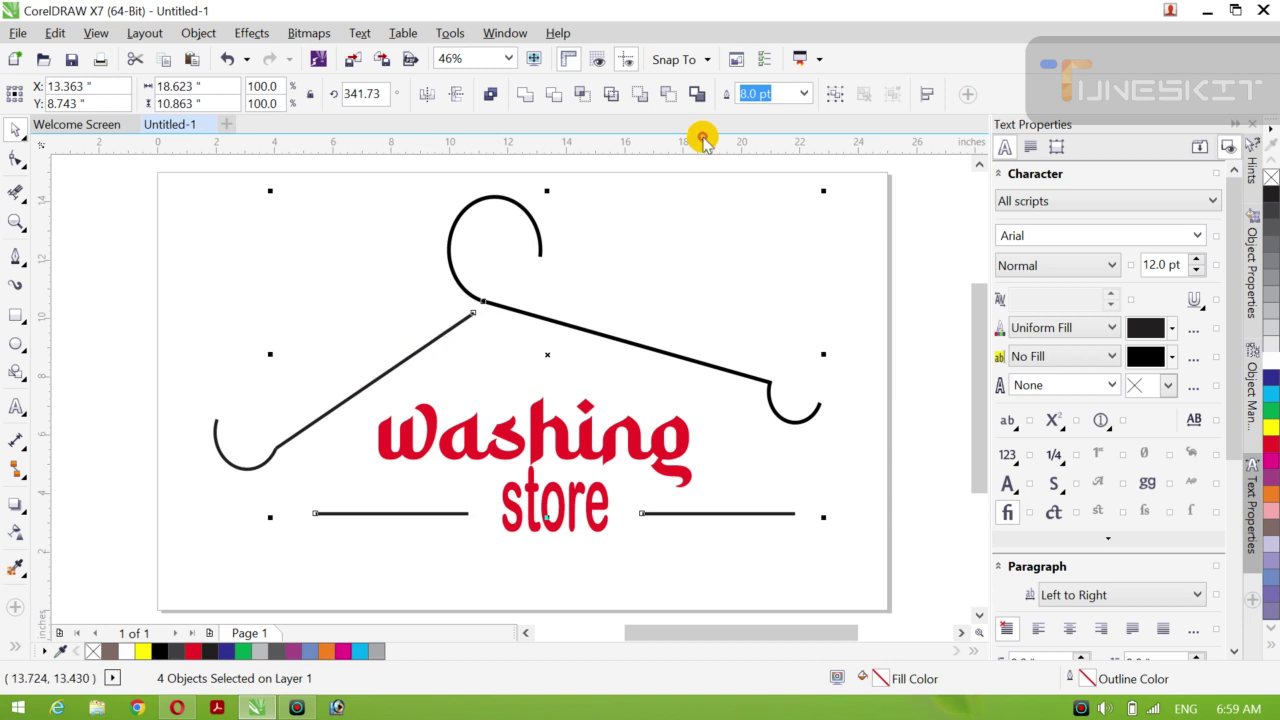
left_click(803, 93)
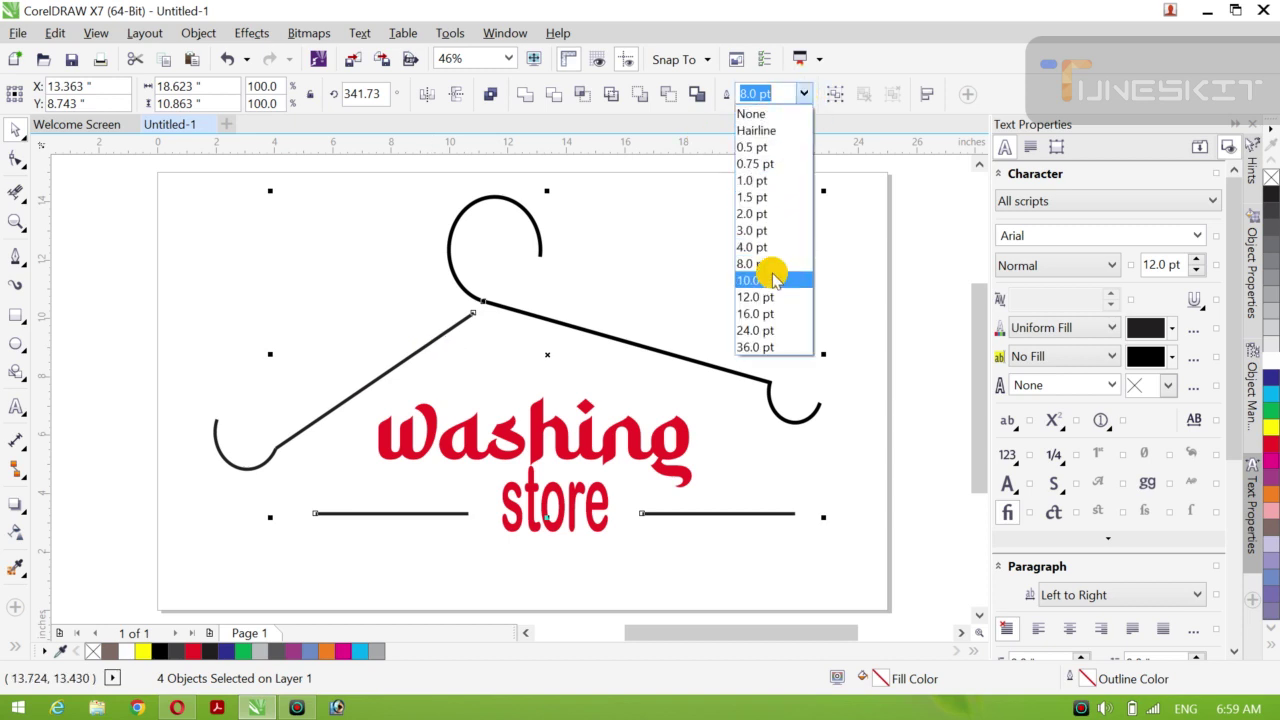
left_click(773, 276)
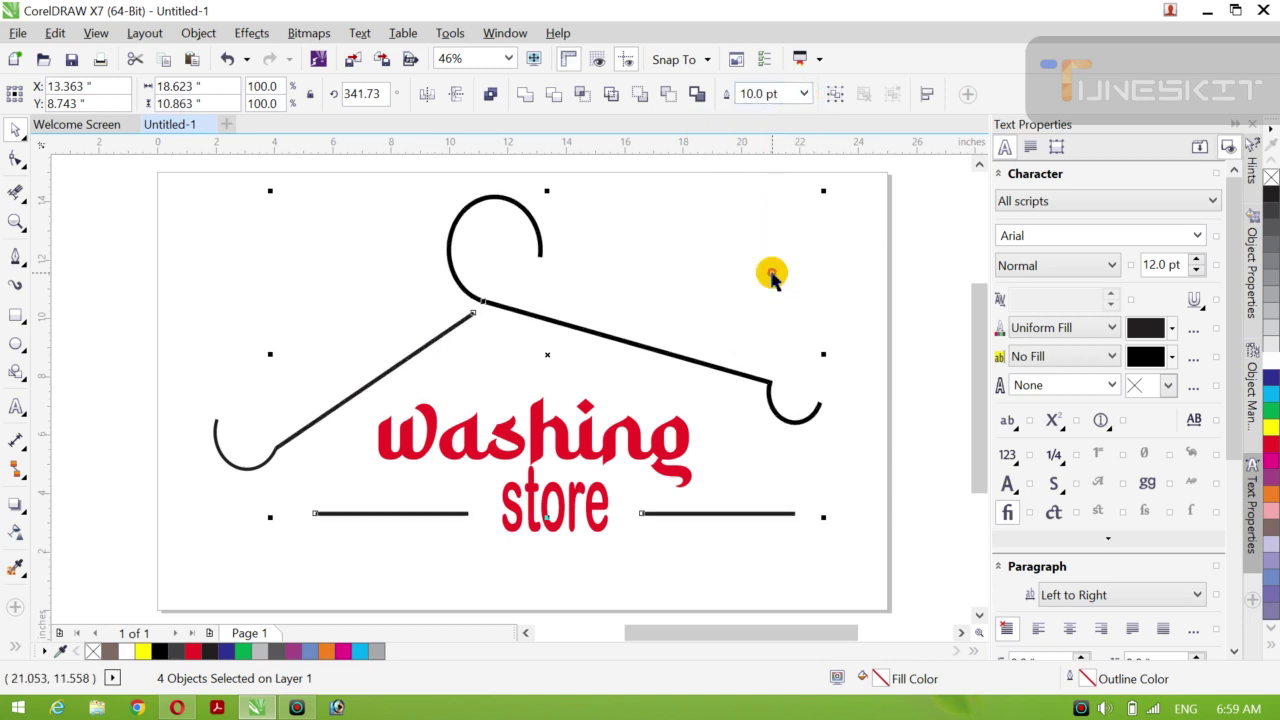
left_click(798, 97)
left_click(752, 313)
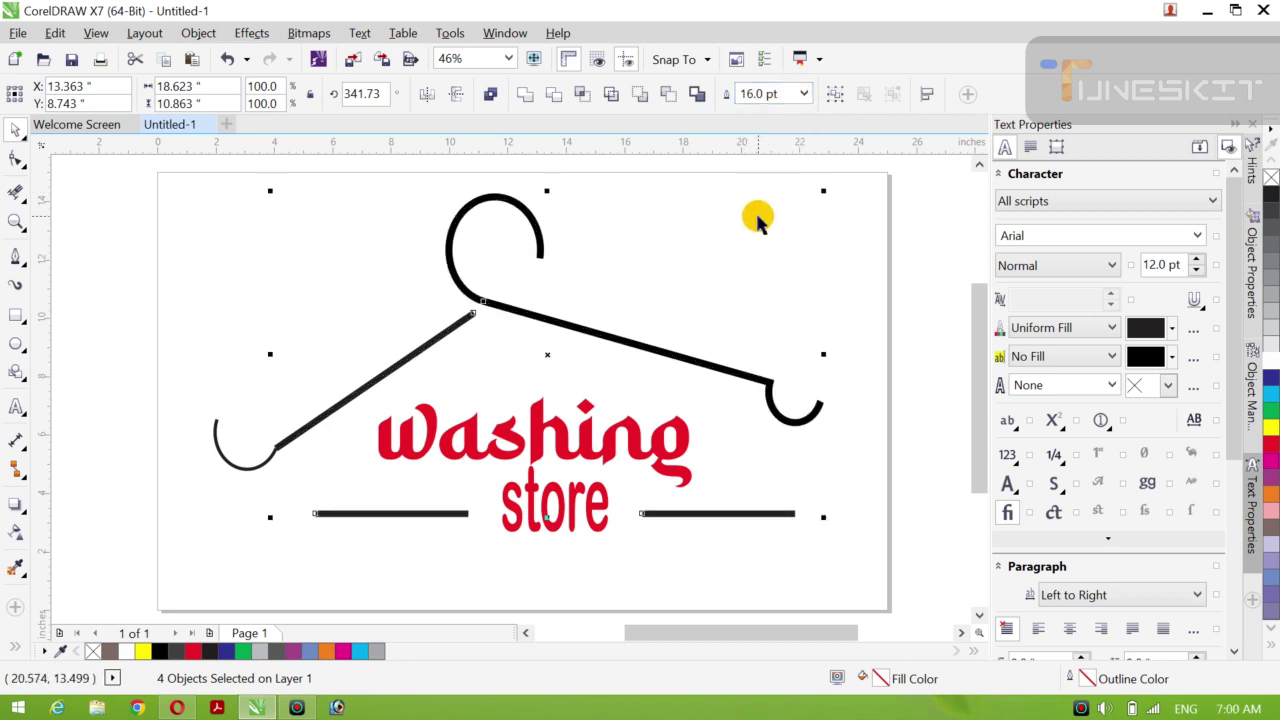
left_click(804, 93)
left_click(750, 330)
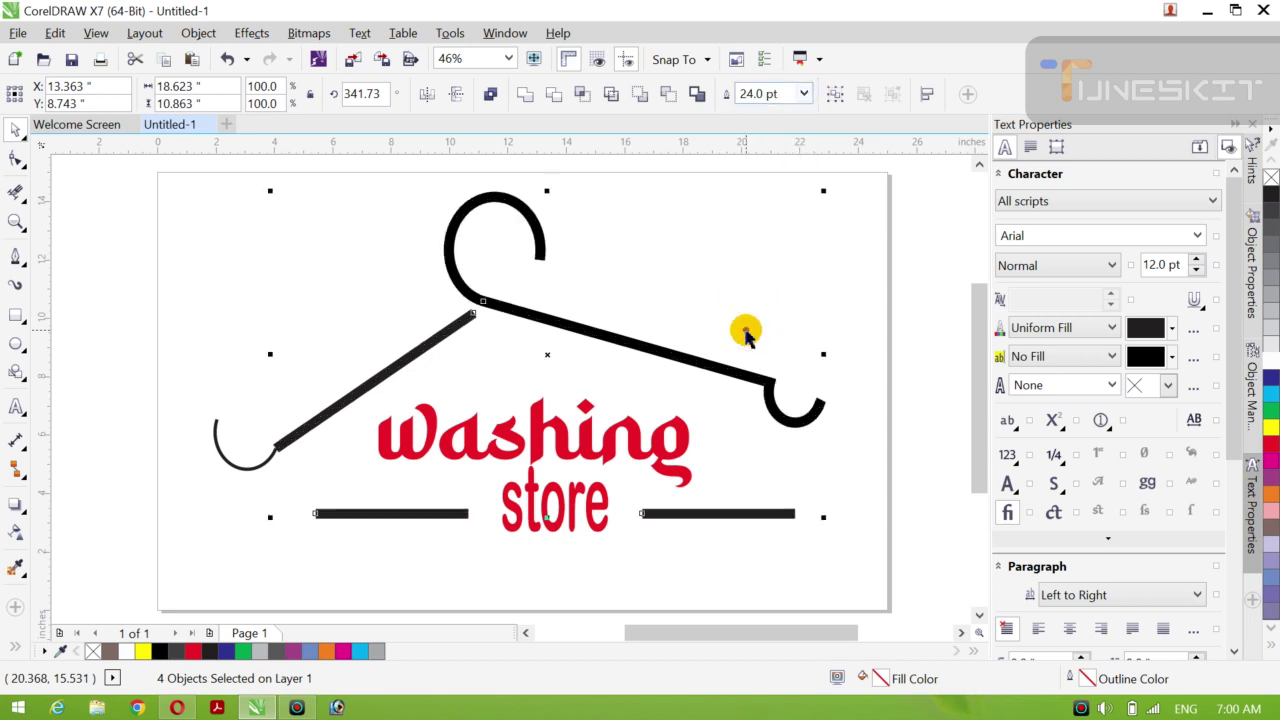
Set the outline width of the curved tip at the end of the hanger's left arm to 24 pt
left_click(190, 385)
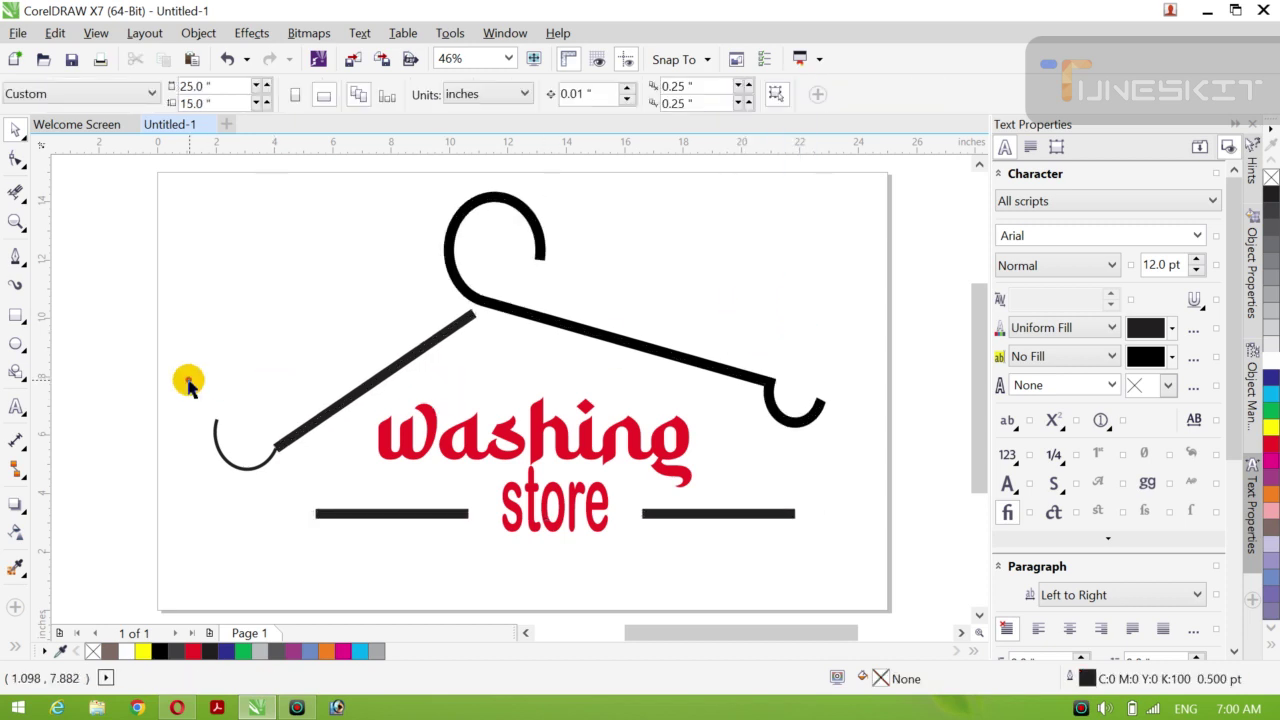
left_click(238, 470)
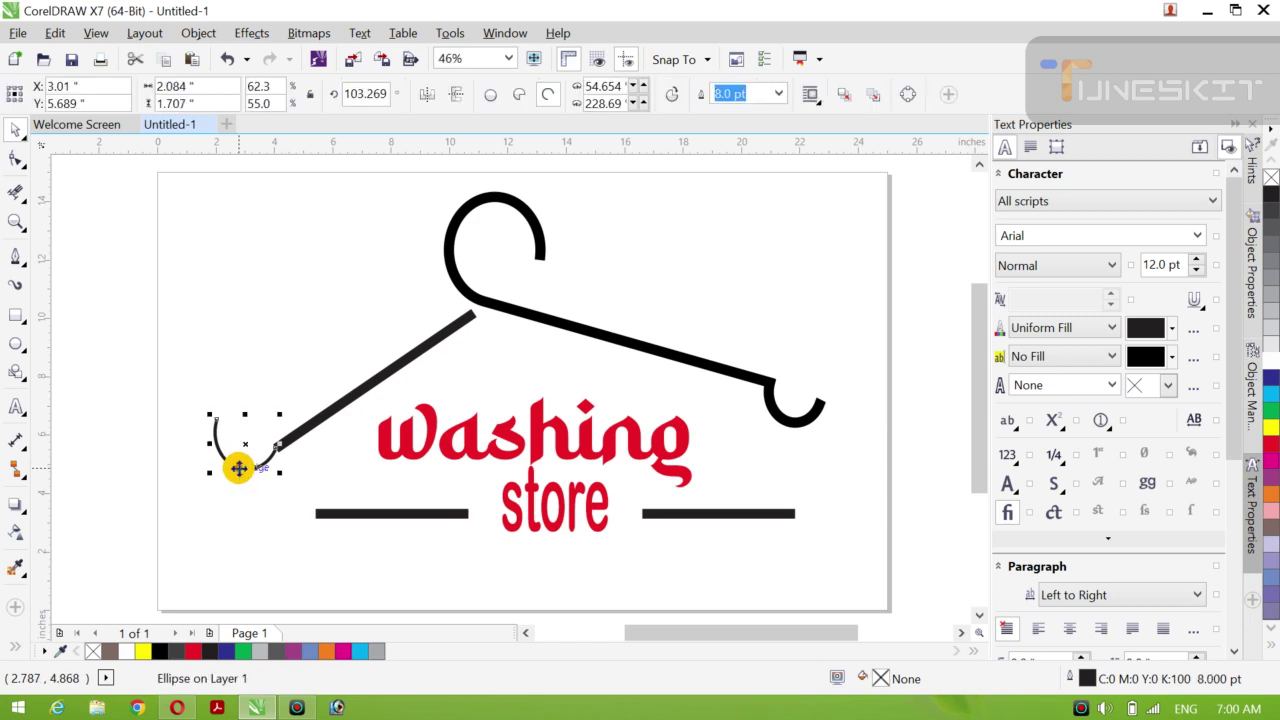
left_click(779, 94)
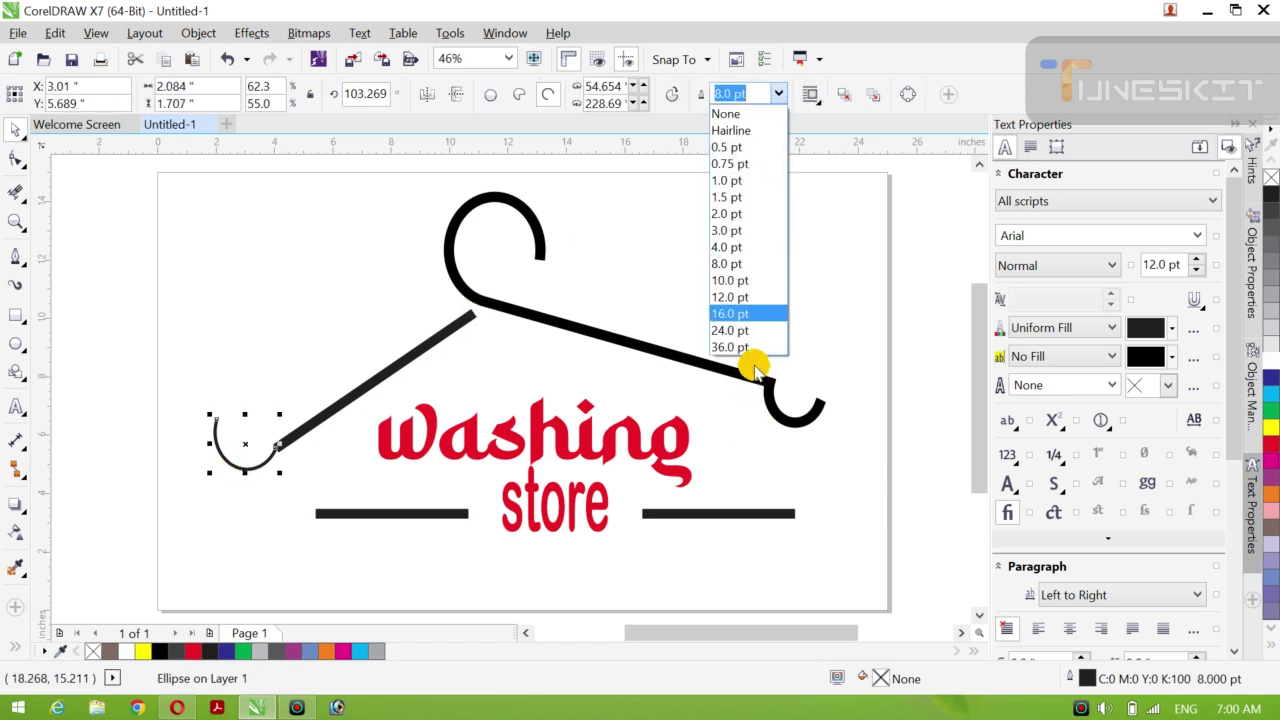
left_click(746, 331)
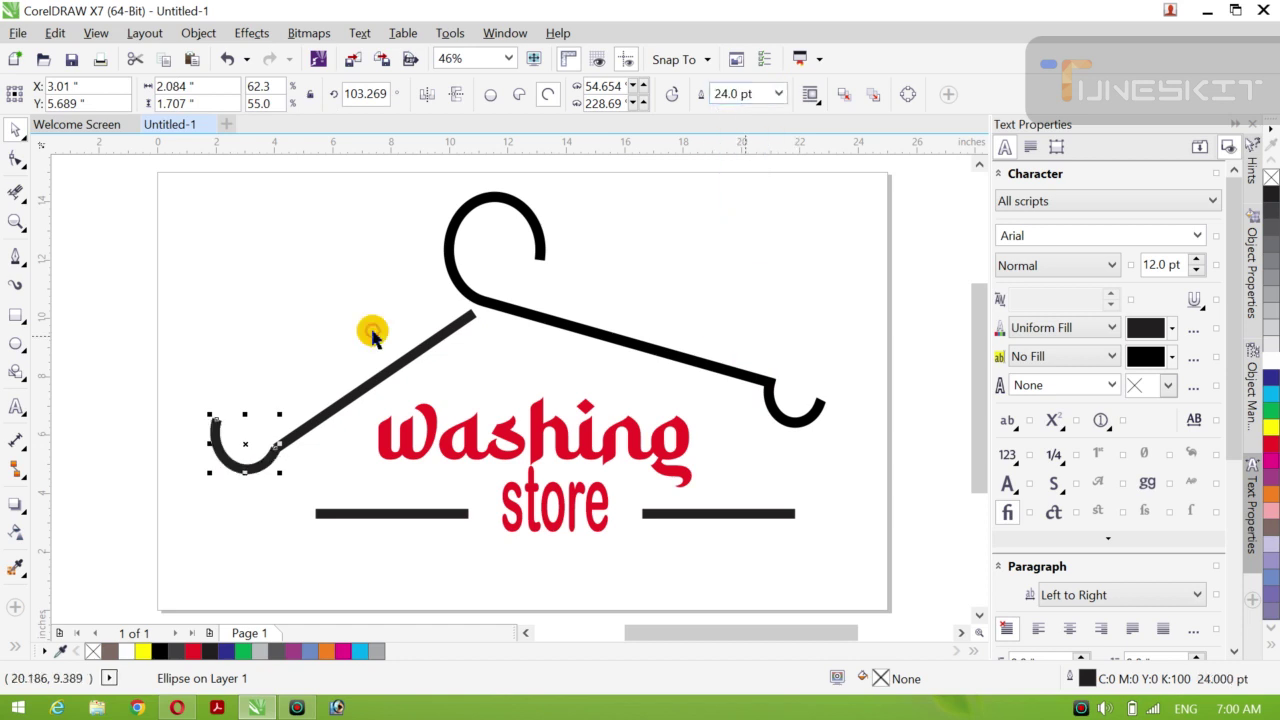
left_click(83, 378)
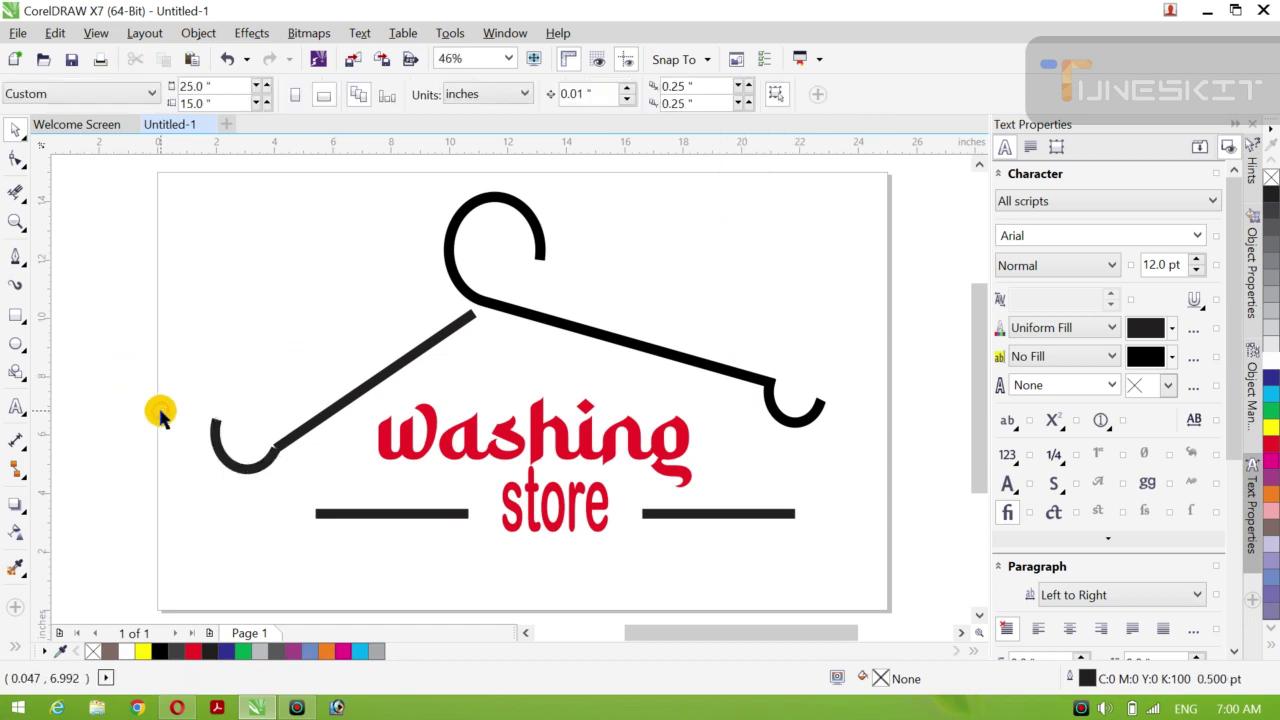
Weld the hanger's left curved tip and the straight left arm into one curve
left_click(262, 465)
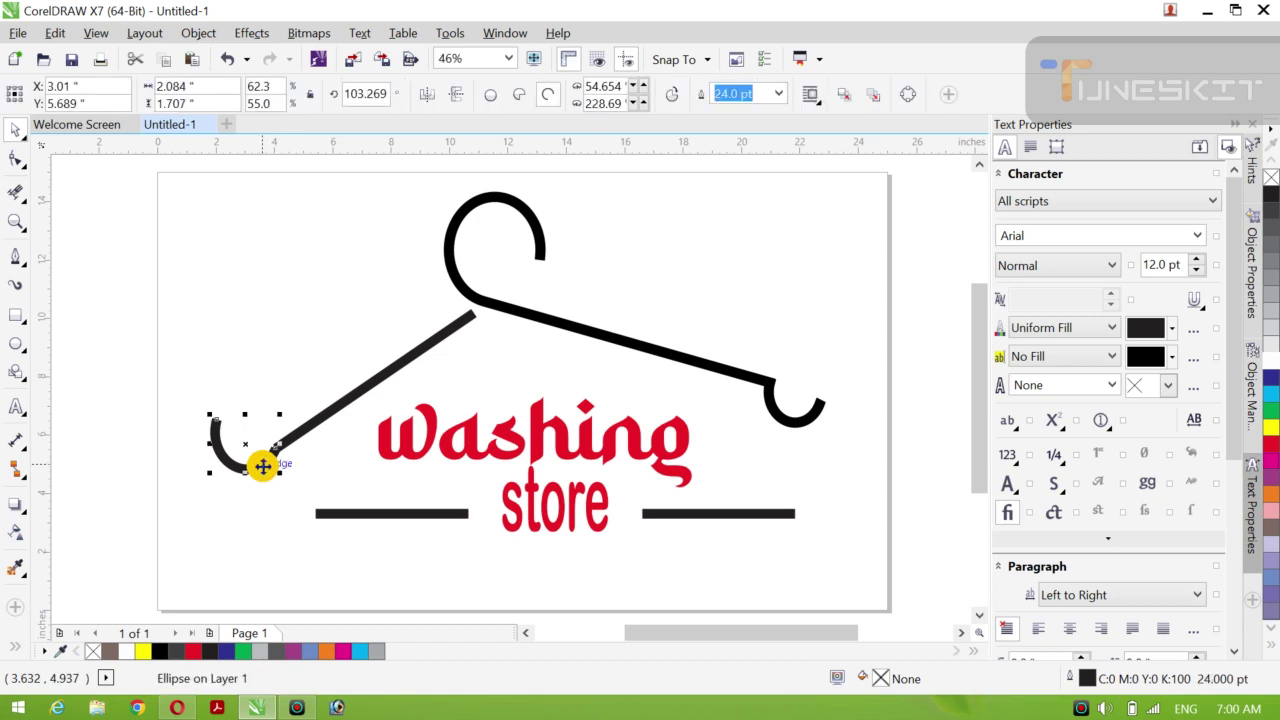
left_click(300, 437, "shift")
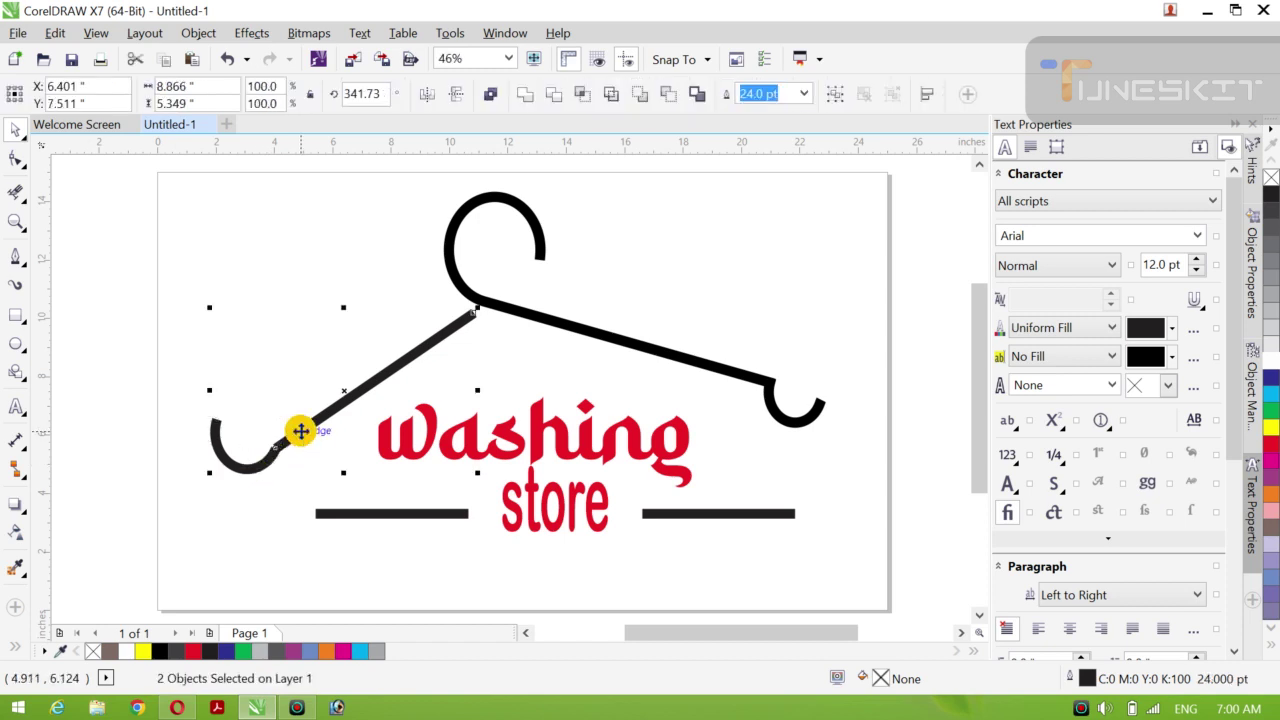
left_click(524, 96)
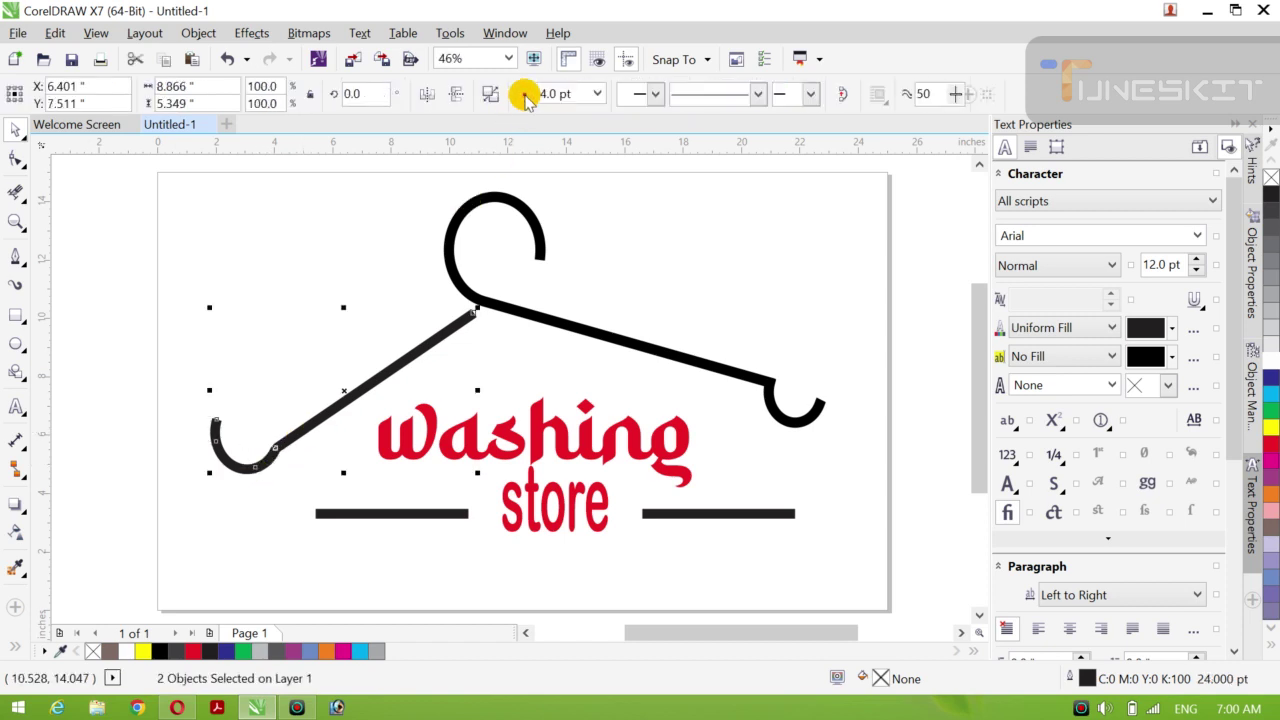
left_click(111, 367)
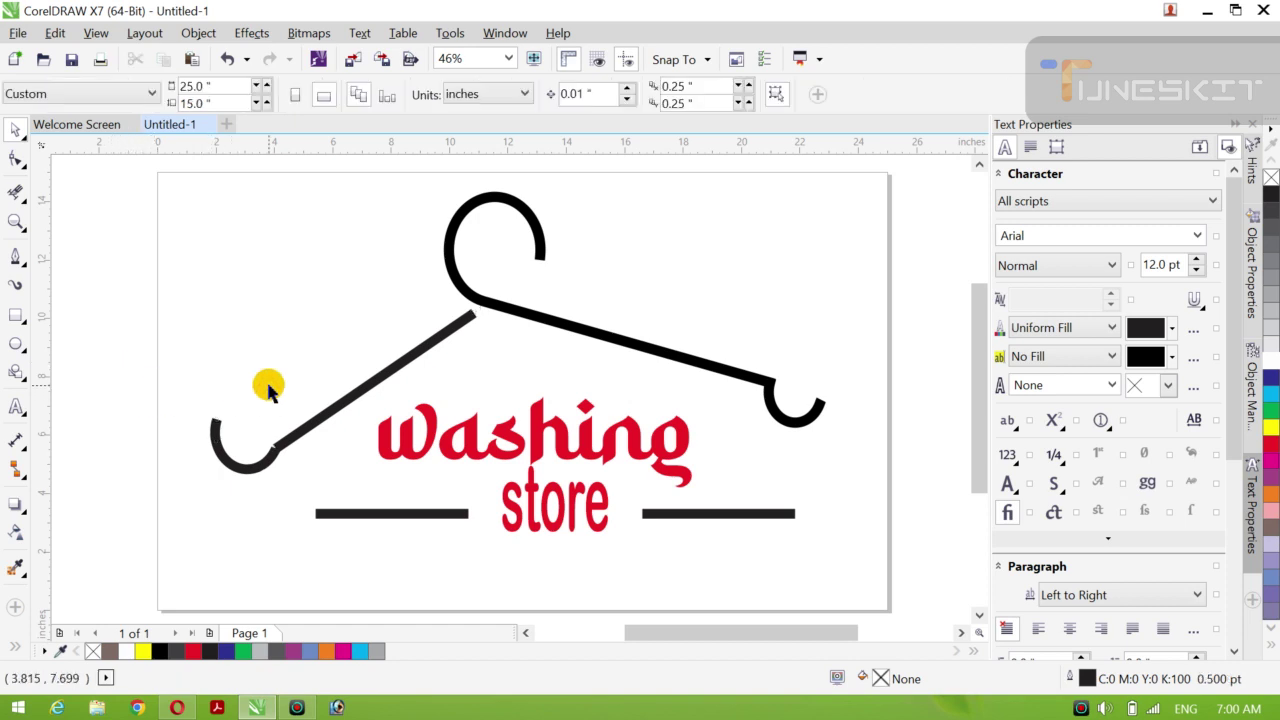
Minimize the drawing window to show the desktop
key("z")
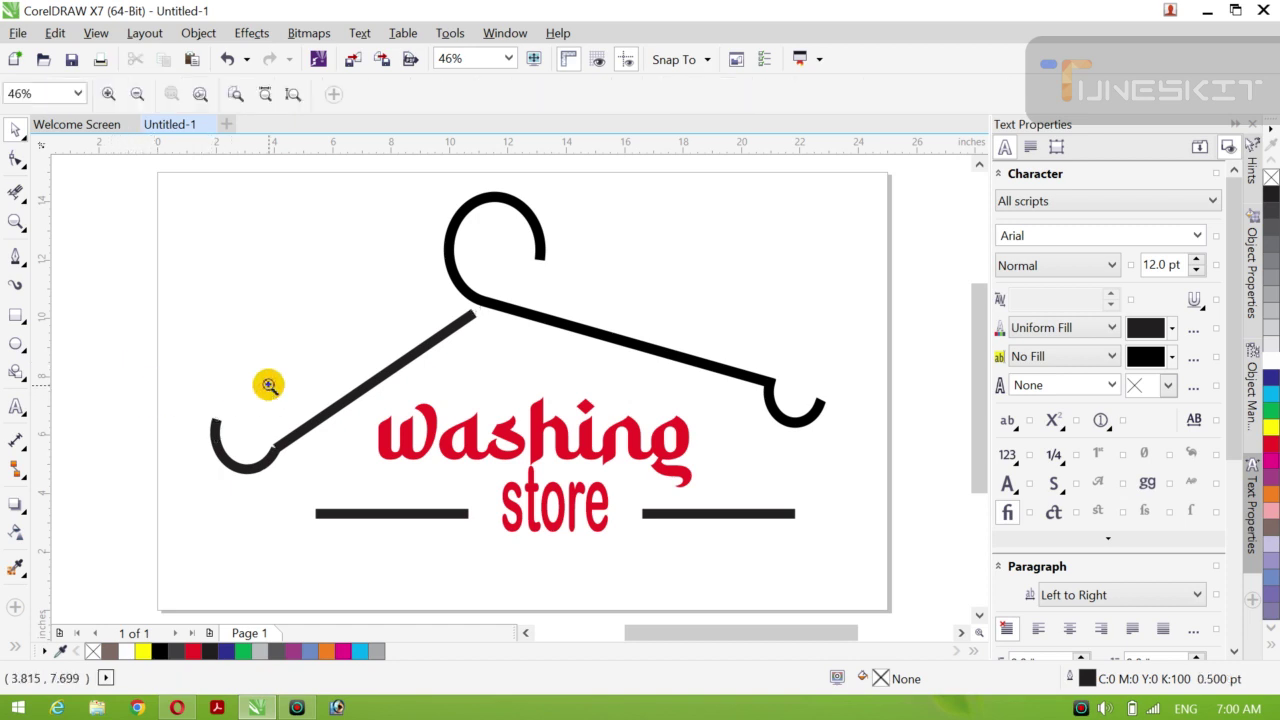
left_click(25, 143)
left_click(32, 127)
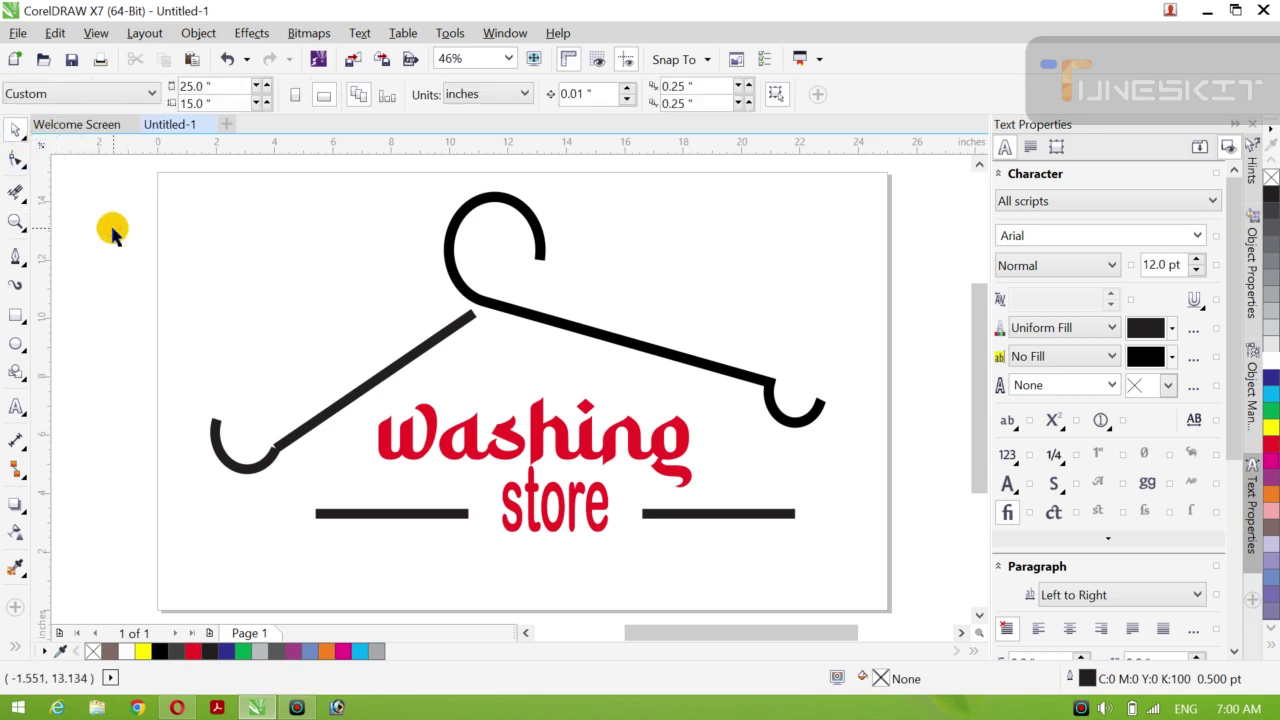
left_click(1210, 14)
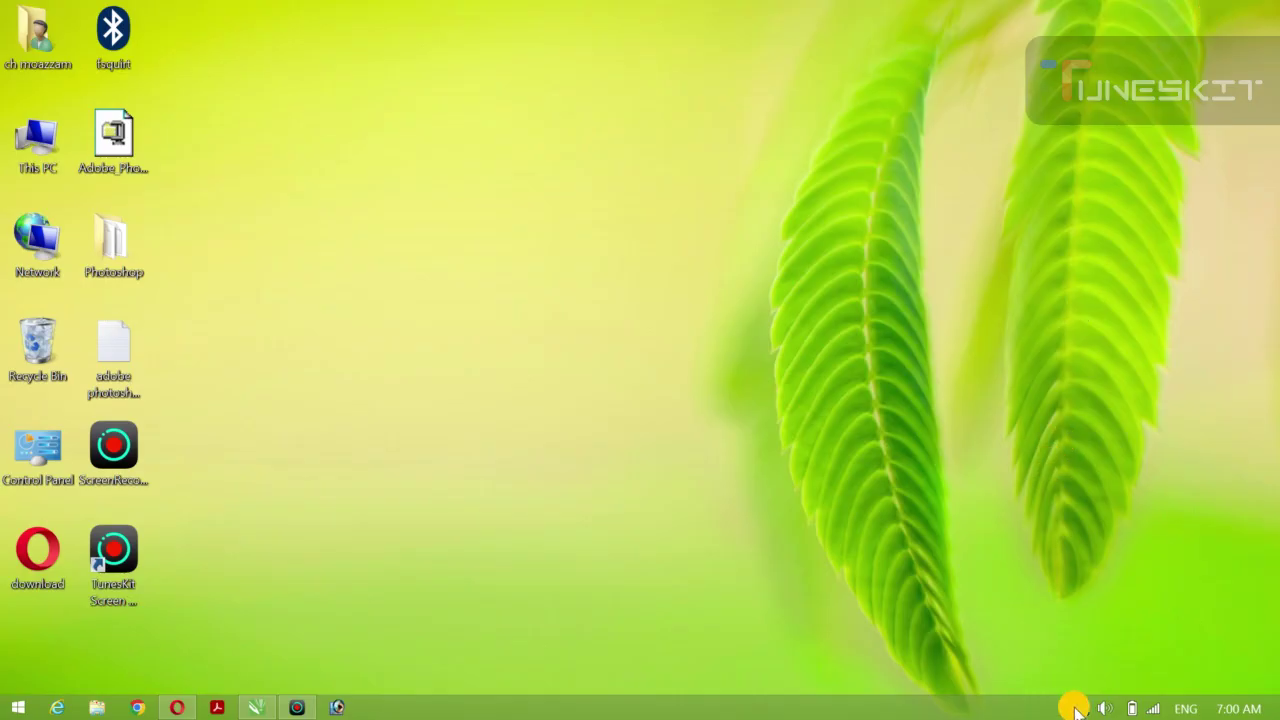